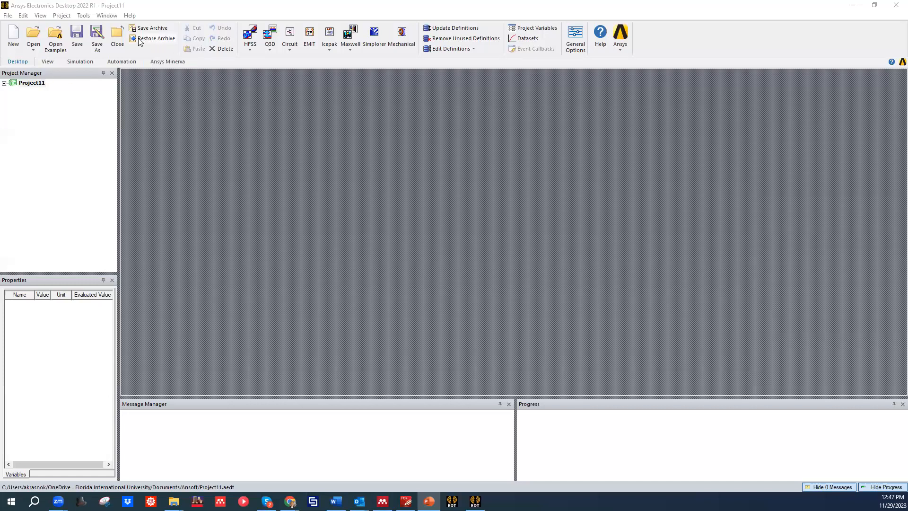
Rename the project as "Patch antenna"
{"action": "double_click", "coordinate": [38, 86]}
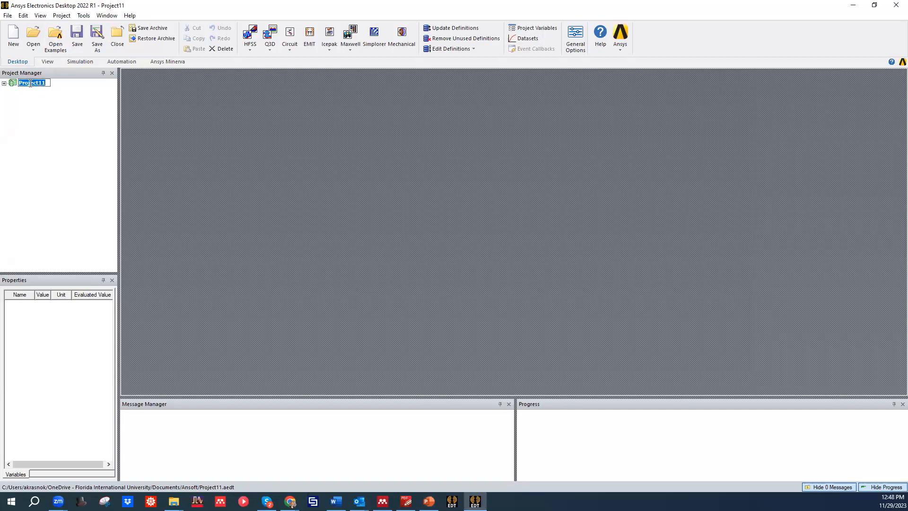
{"action": "type", "text": "Patch antenna"}
{"action": "key", "text": "Return"}
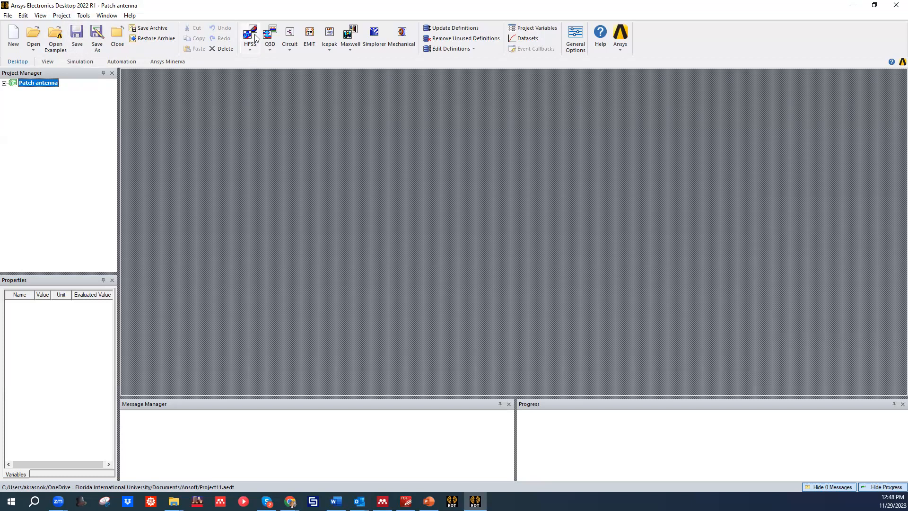
Insert an HFSS design into the Patch antenna project
{"action": "left_click", "coordinate": [251, 47]}
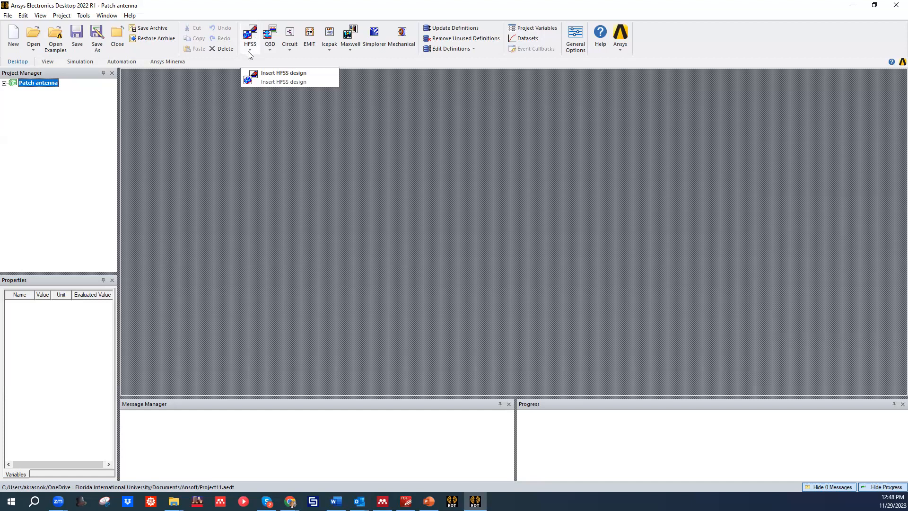
{"action": "left_click", "coordinate": [248, 49]}
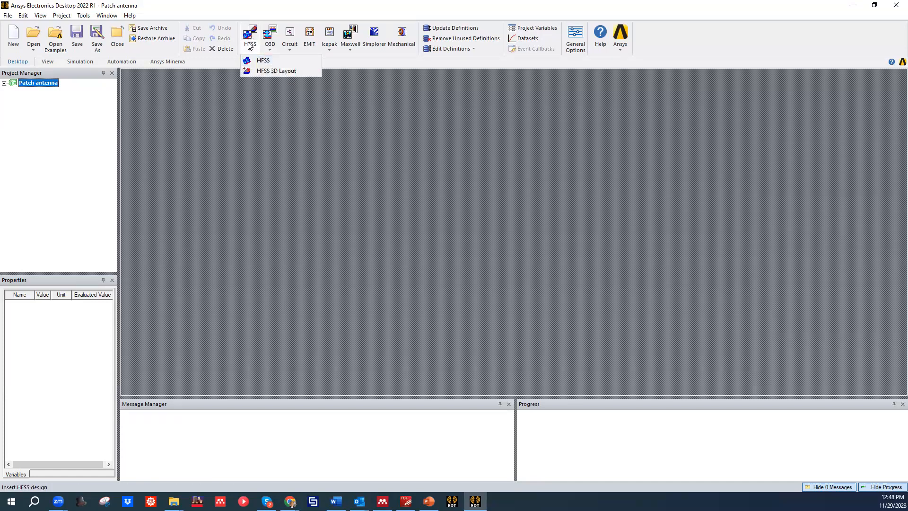
{"action": "left_click", "coordinate": [271, 61]}
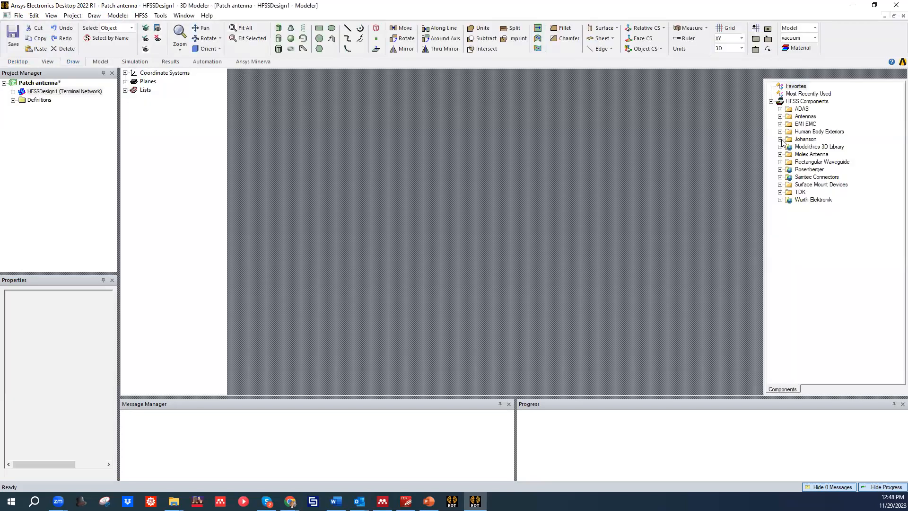
{"action": "scroll", "coordinate": [492, 204], "scroll_direction": "up", "scroll_amount": 1}
{"action": "scroll", "coordinate": [472, 171], "scroll_direction": "down", "scroll_amount": 1}
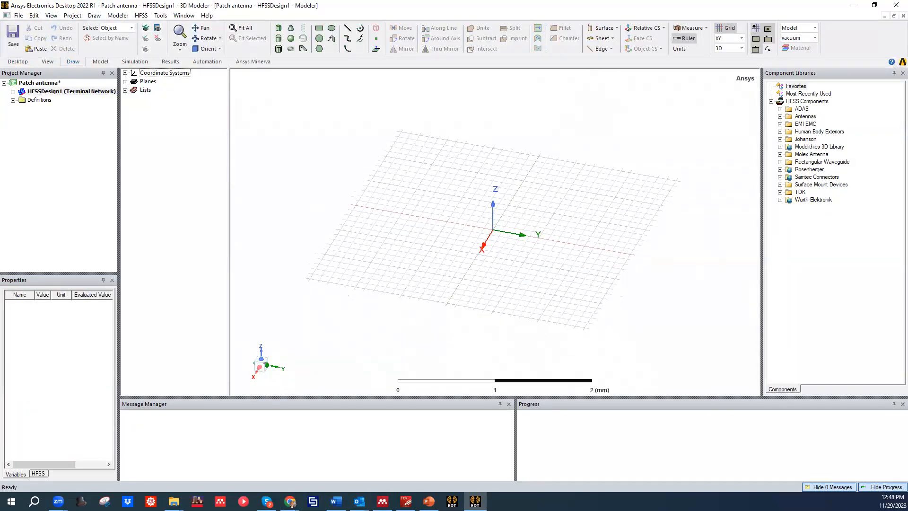
Set the design's solution type to HFSS network analysis with the Modal option and save the project
{"action": "left_click", "coordinate": [142, 16]}
{"action": "left_click", "coordinate": [165, 26]}
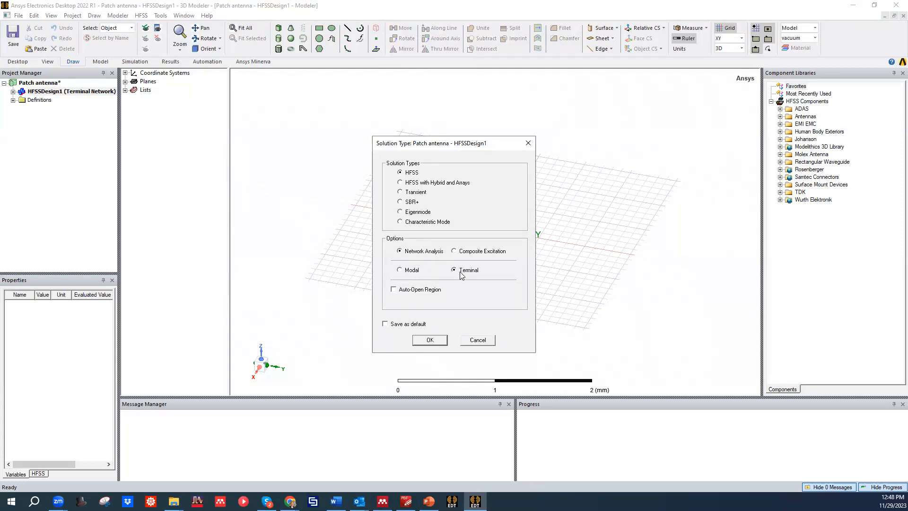
{"action": "left_click", "coordinate": [413, 274]}
{"action": "left_click", "coordinate": [434, 342]}
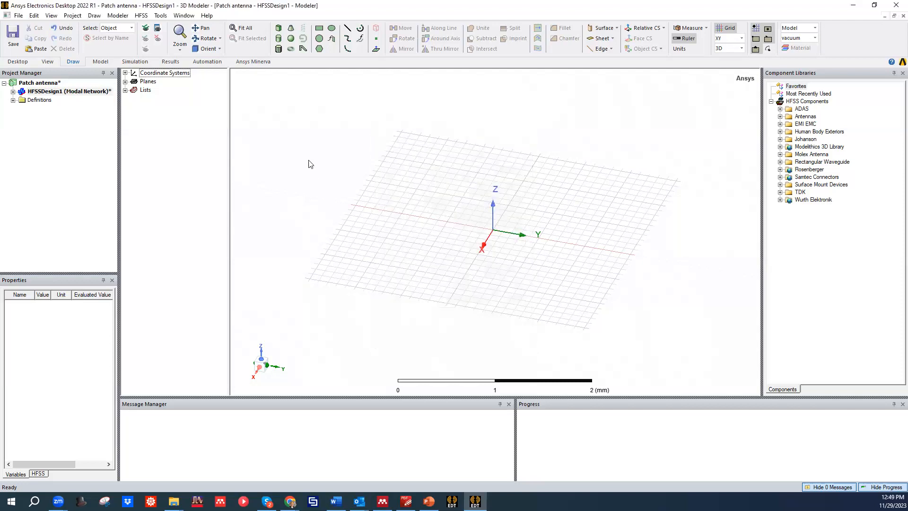
{"action": "left_click", "coordinate": [13, 36]}
Draw a rectangle in the XY plane around the origin, about 2.2 mm by 2 mm, starting at (-1, -1, 0) mm
{"action": "left_click", "coordinate": [318, 30]}
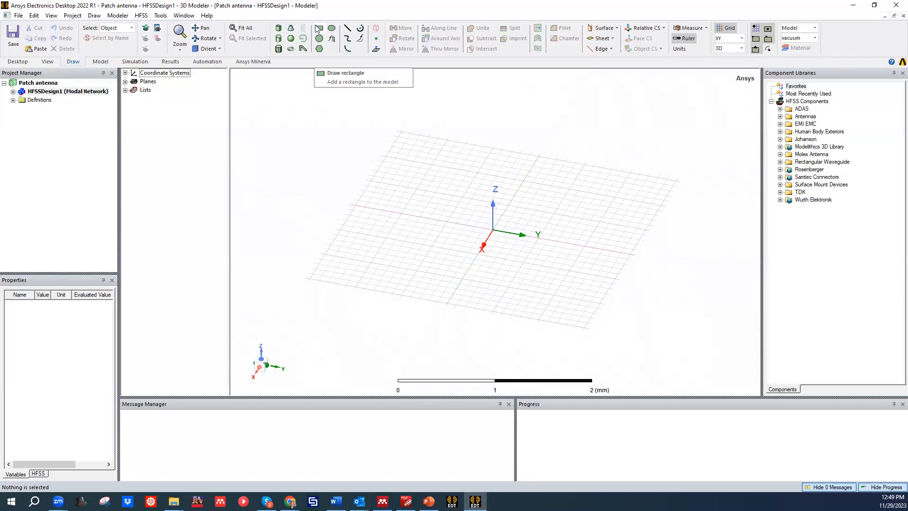
{"action": "left_click", "coordinate": [318, 30]}
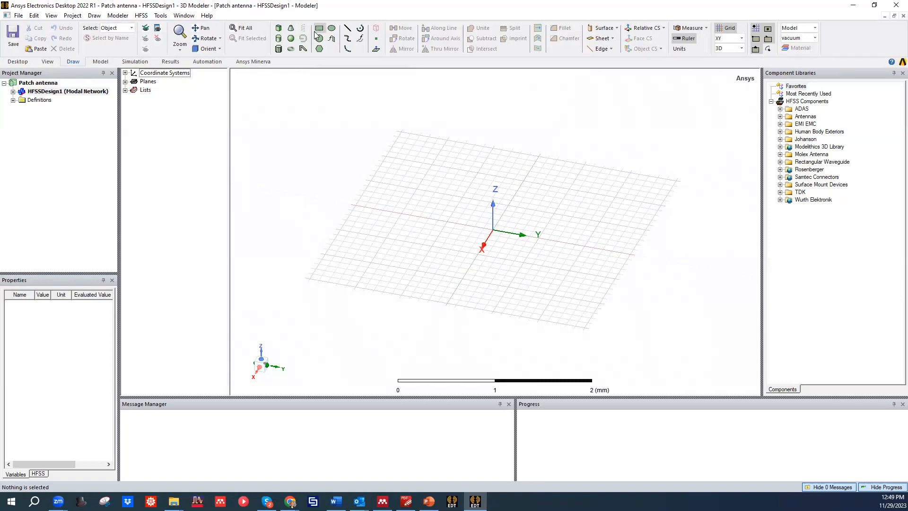
{"action": "left_click", "coordinate": [431, 166]}
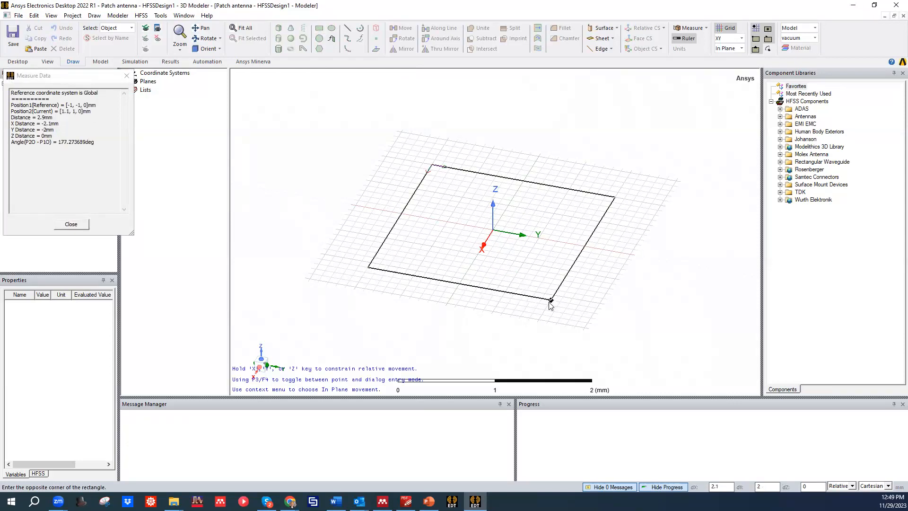
{"action": "left_click", "coordinate": [550, 302]}
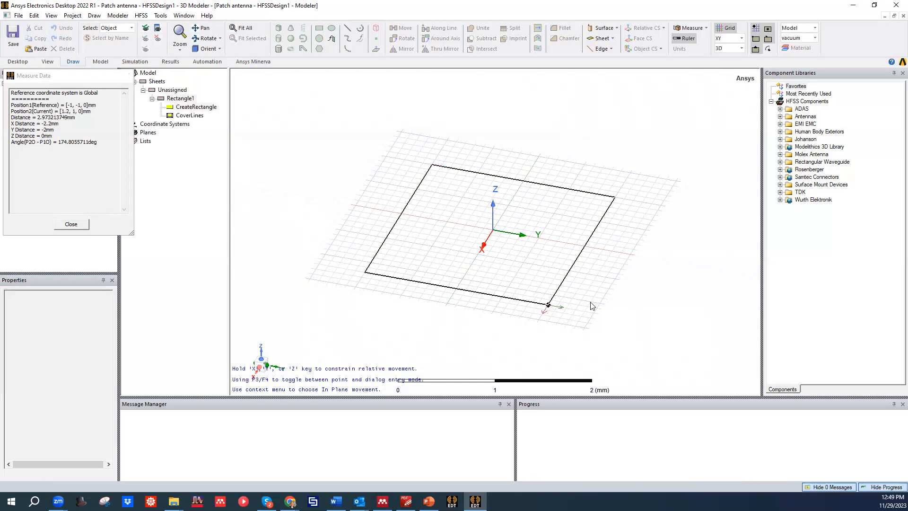
Rename the rectangle as "Ground" and give it an orange color
{"action": "left_click", "coordinate": [181, 93]}
{"action": "double_click", "coordinate": [180, 99]}
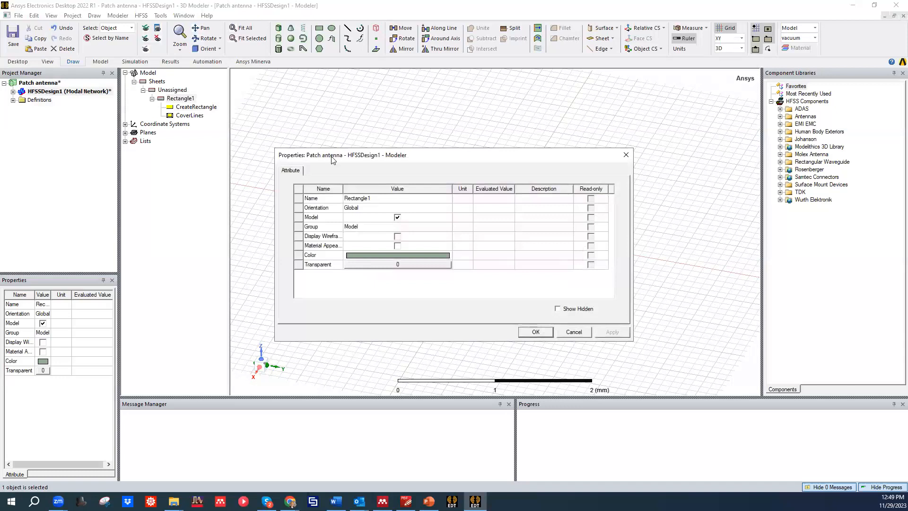
{"action": "left_click_drag", "start_coordinate": [331, 160], "coordinate": [157, 104]}
{"action": "left_click", "coordinate": [196, 143]}
{"action": "left_click", "coordinate": [197, 143]}
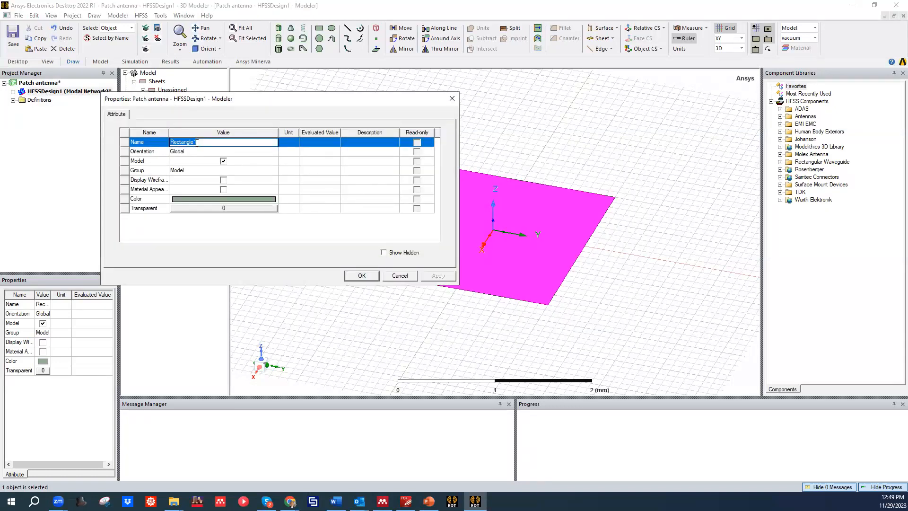
{"action": "type", "text": "Ground"}
{"action": "left_click", "coordinate": [231, 199]}
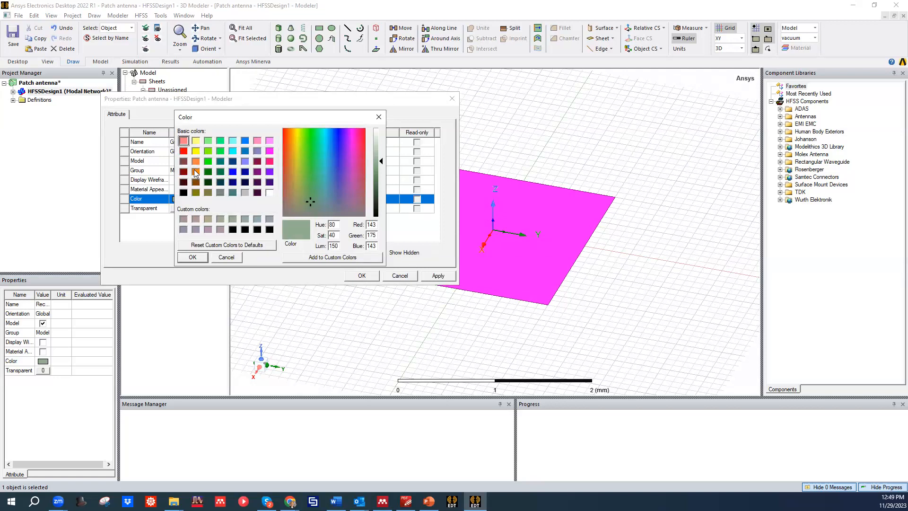
{"action": "left_click", "coordinate": [195, 171]}
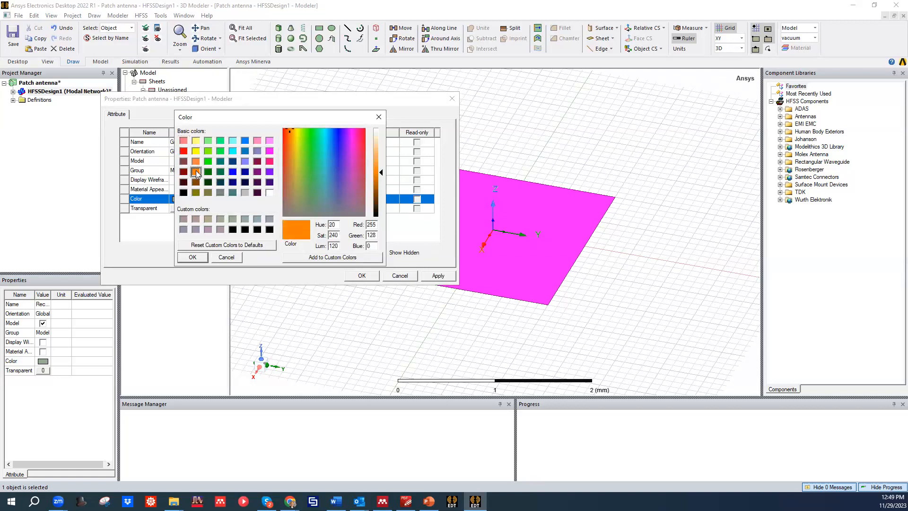
{"action": "left_click", "coordinate": [193, 257]}
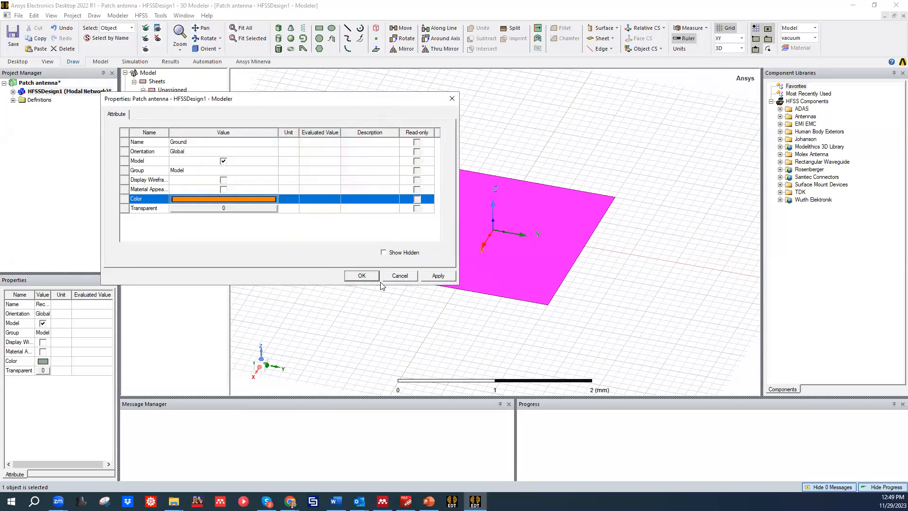
{"action": "left_click", "coordinate": [443, 278]}
{"action": "left_click", "coordinate": [362, 277]}
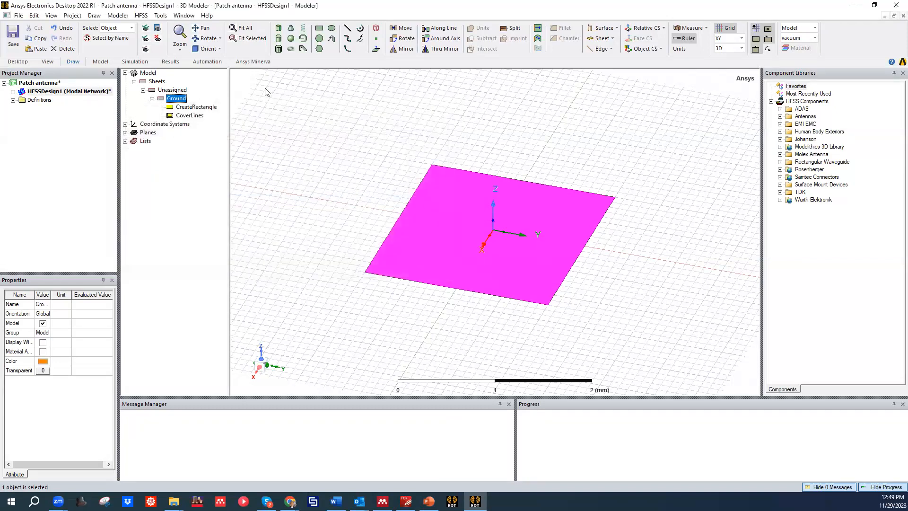
Set the Ground rectangle's XSize to a new length variable Lx with the value 60 mm
{"action": "double_click", "coordinate": [188, 108]}
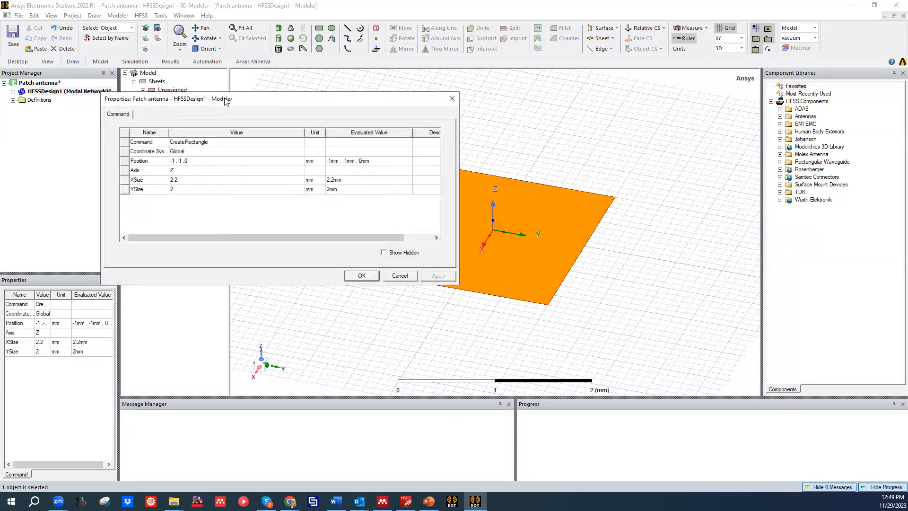
{"action": "left_click_drag", "start_coordinate": [225, 98], "coordinate": [208, 99]}
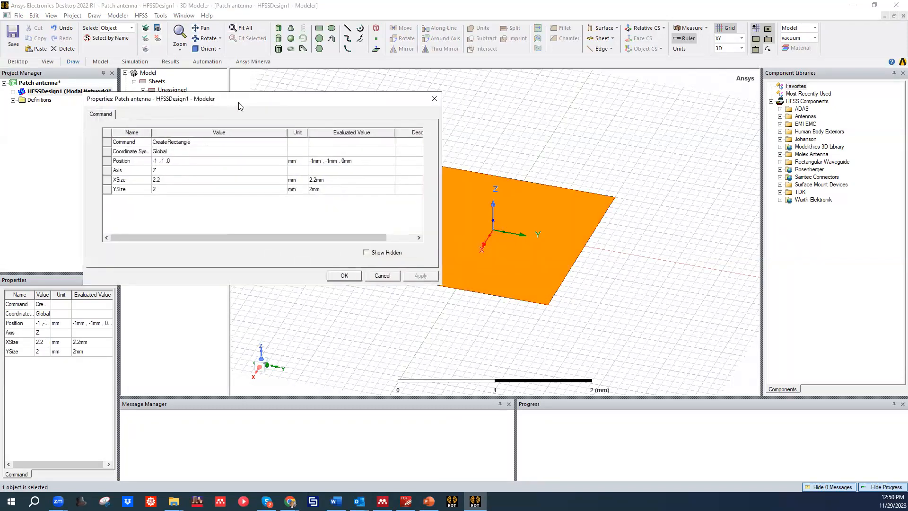
{"action": "left_click", "coordinate": [168, 180]}
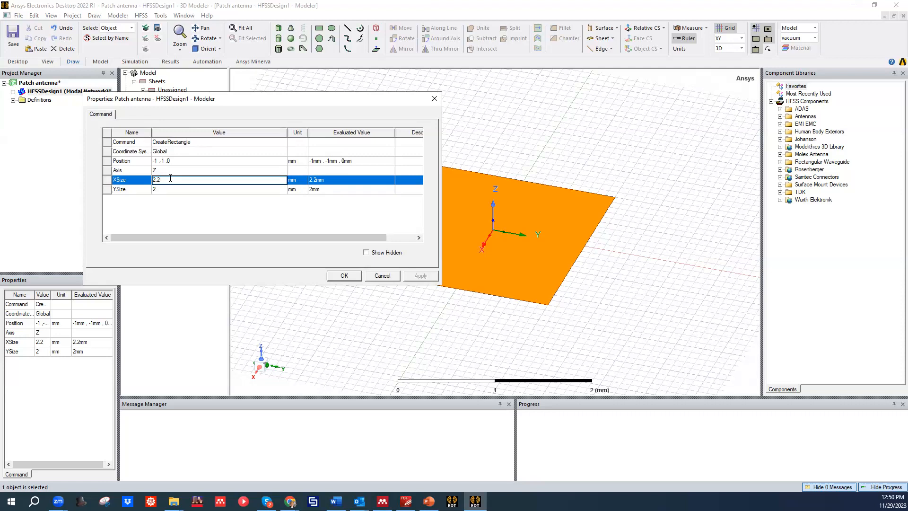
{"action": "key", "text": "BackSpace"}
{"action": "type", "text": "Lx"}
{"action": "left_click", "coordinate": [172, 196]}
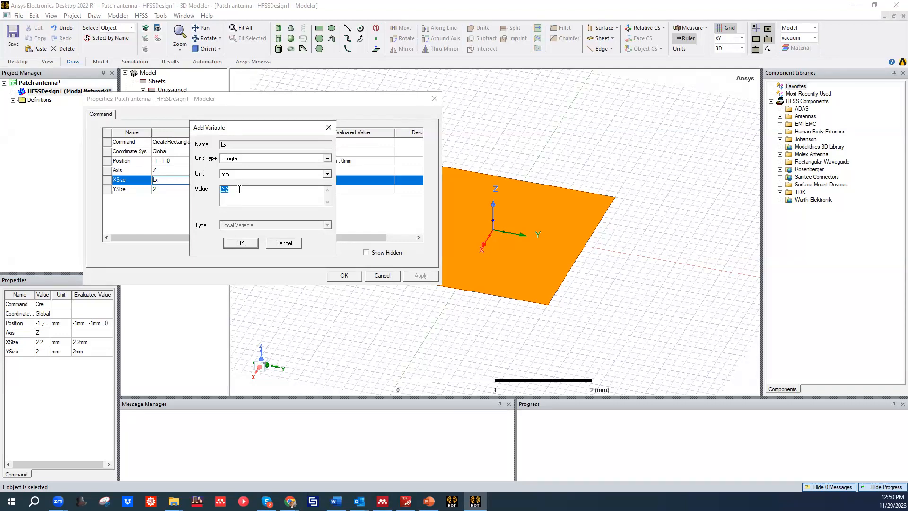
{"action": "type", "text": "60mm"}
{"action": "left_click", "coordinate": [240, 243]}
Set the Ground rectangle's YSize to a new length variable Ly with the value 60 mm
{"action": "left_click", "coordinate": [162, 190]}
{"action": "key", "text": "BackSpace"}
{"action": "type", "text": "Ly"}
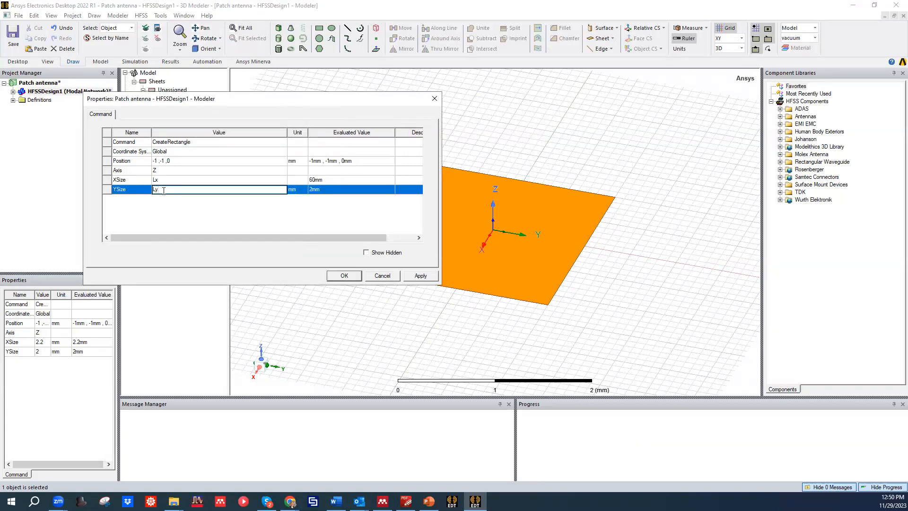
{"action": "key", "text": "Return"}
{"action": "type", "text": "60mm"}
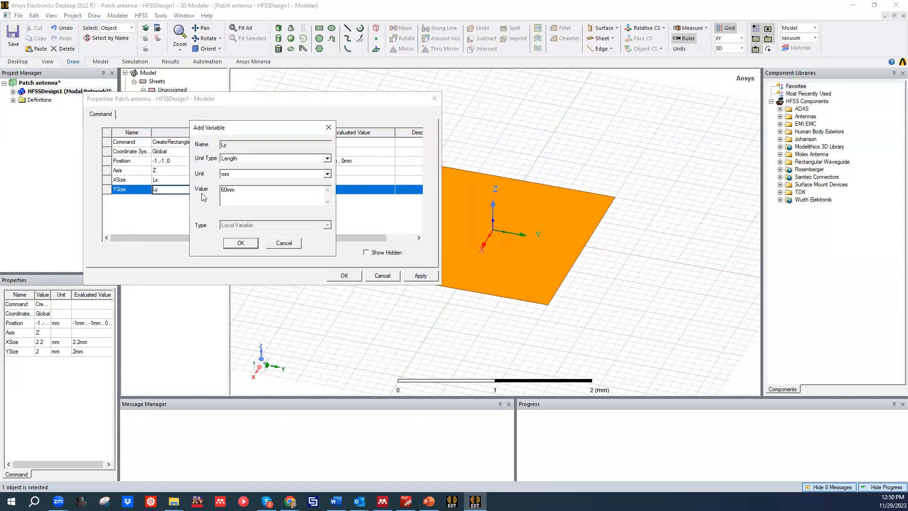
{"action": "left_click", "coordinate": [239, 242]}
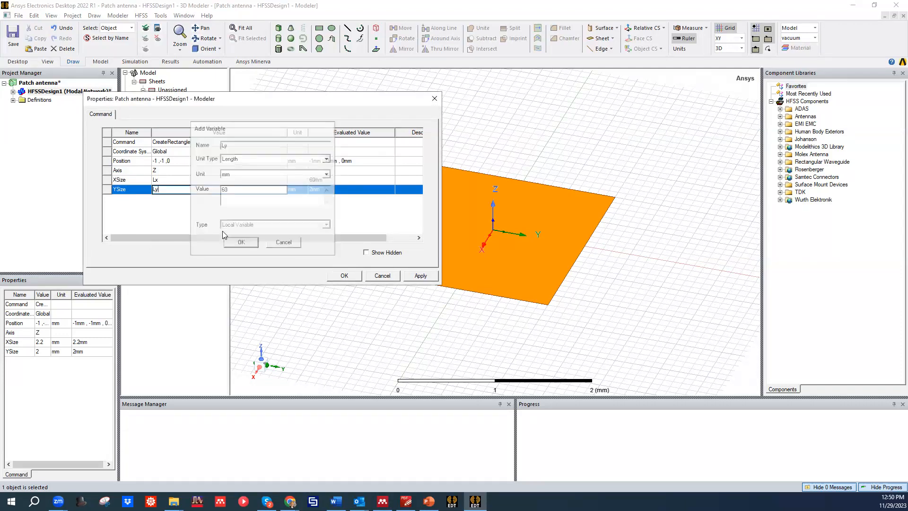
Set the Ground rectangle's position to -Lx/2, -Ly/2, 0 and apply the changes
{"action": "left_click", "coordinate": [159, 161]}
{"action": "key", "text": "BackSpace"}
{"action": "key", "text": "BackSpace"}
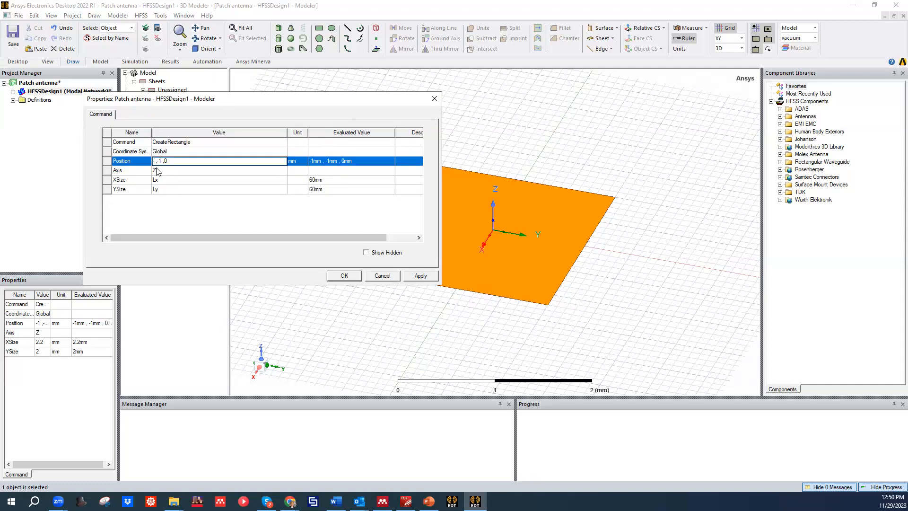
{"action": "type", "text": "-Lx/2"}
{"action": "key", "text": "Right"}
{"action": "key", "text": "Right"}
{"action": "key", "text": "Right"}
{"action": "key", "text": "Right"}
{"action": "key", "text": "BackSpace"}
{"action": "type", "text": "Ly"}
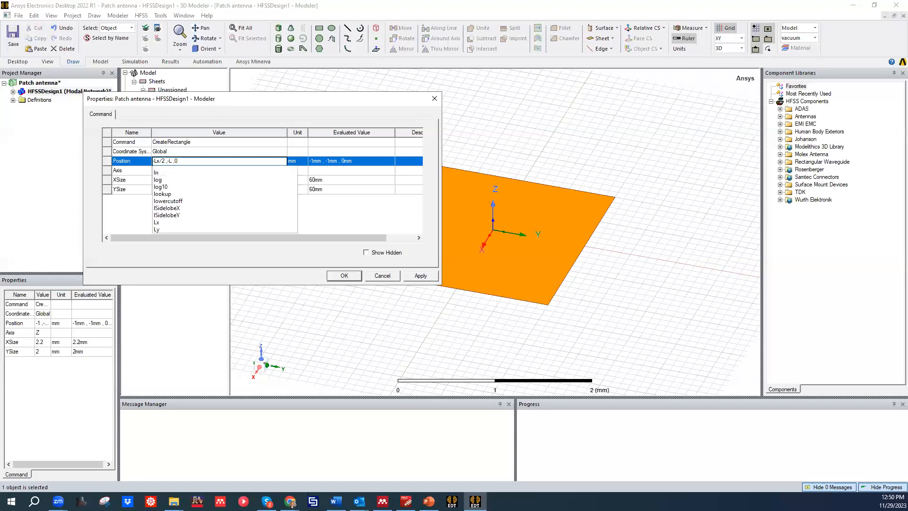
{"action": "type", "text": "/2"}
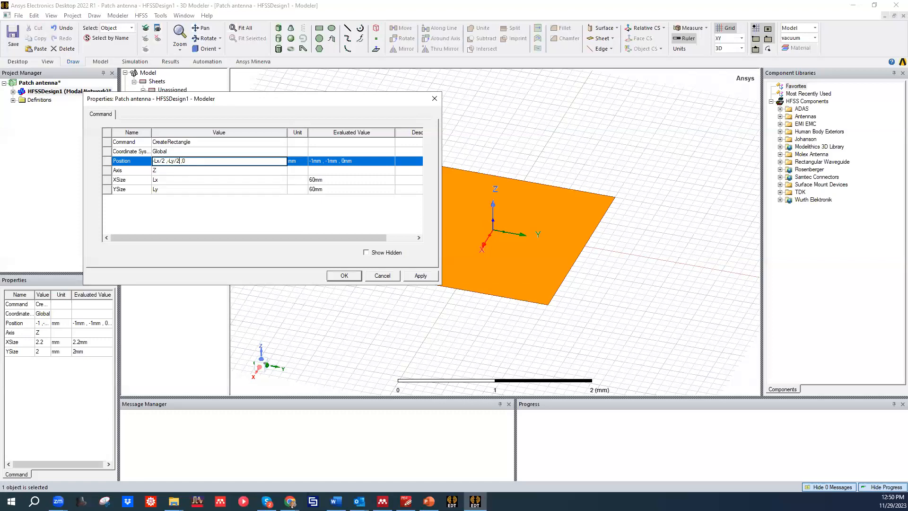
{"action": "left_click", "coordinate": [416, 276]}
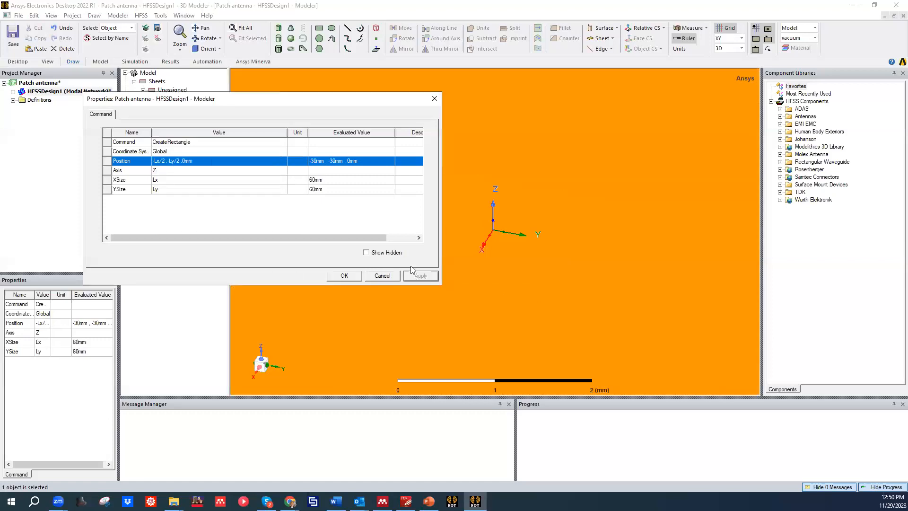
{"action": "left_click", "coordinate": [346, 276]}
Draw a thin box above the Ground sheet, with its base spanning the opposite corners (30, -30, 0) and (-30, 30, 0) mm
{"action": "left_click", "coordinate": [244, 30]}
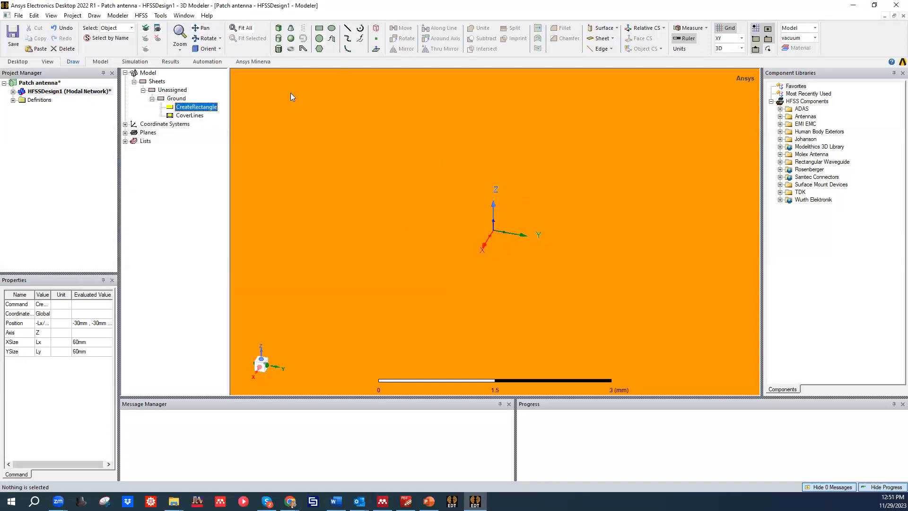
{"action": "left_click_drag", "start_coordinate": [427, 192], "coordinate": [259, 117], "text": "alt"}
{"action": "left_click", "coordinate": [259, 117]}
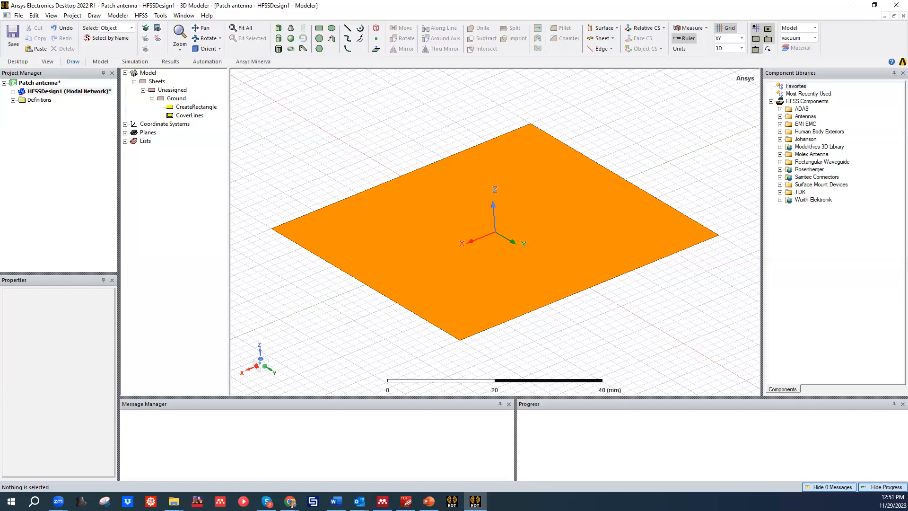
{"action": "left_click_drag", "start_coordinate": [462, 132], "coordinate": [462, 175], "text": "alt"}
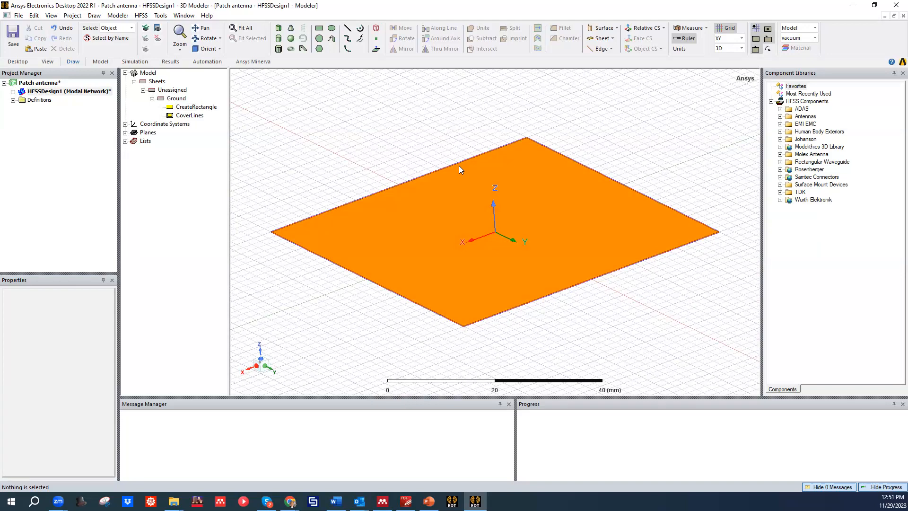
{"action": "left_click", "coordinate": [279, 30]}
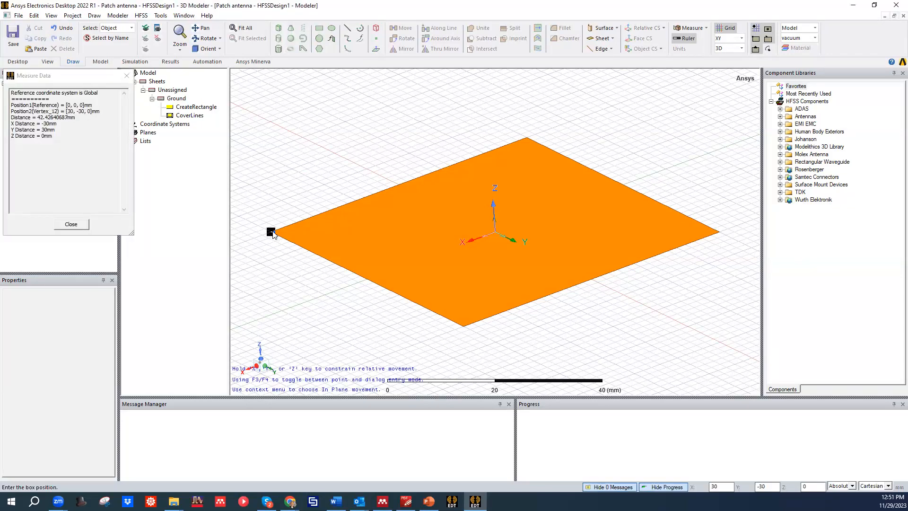
{"action": "left_click", "coordinate": [272, 232]}
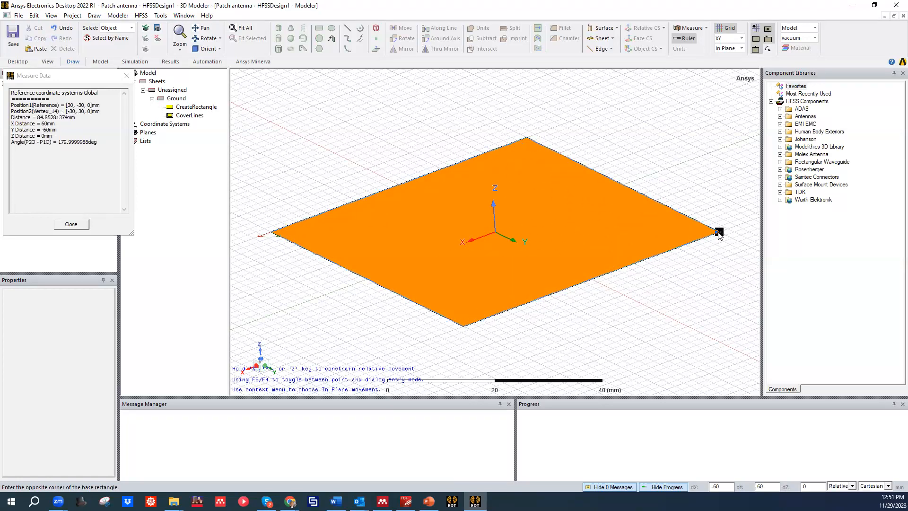
{"action": "left_click", "coordinate": [719, 234]}
{"action": "left_click", "coordinate": [503, 178]}
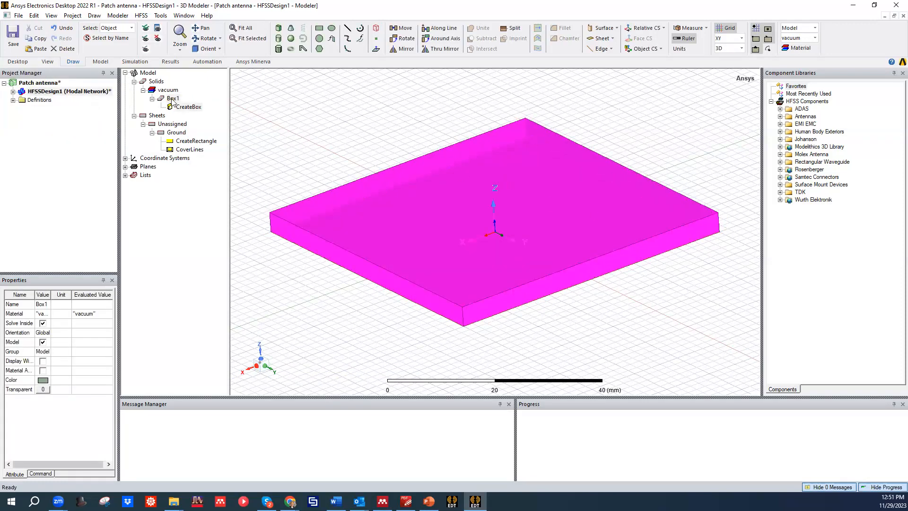
Rename the box as Substrate and change its colour to dark red
{"action": "double_click", "coordinate": [188, 106]}
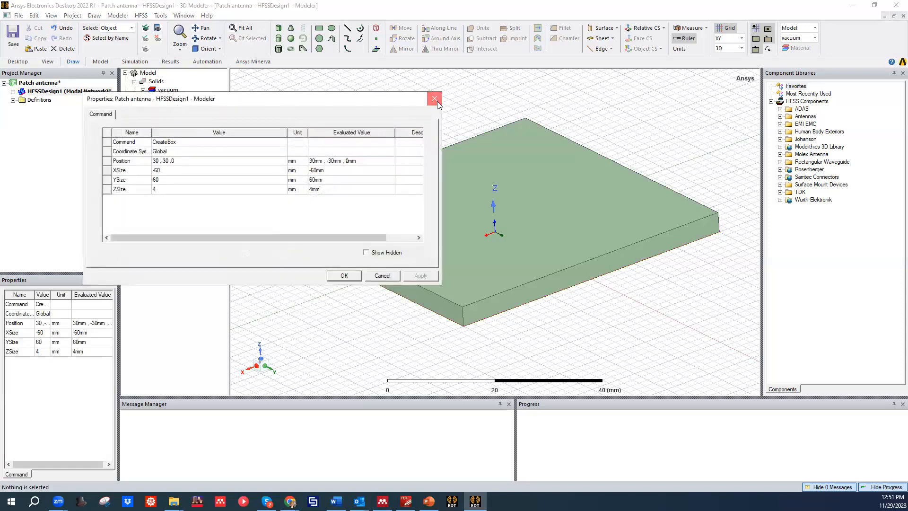
{"action": "left_click", "coordinate": [435, 98]}
{"action": "double_click", "coordinate": [167, 99]}
{"action": "left_click", "coordinate": [203, 142]}
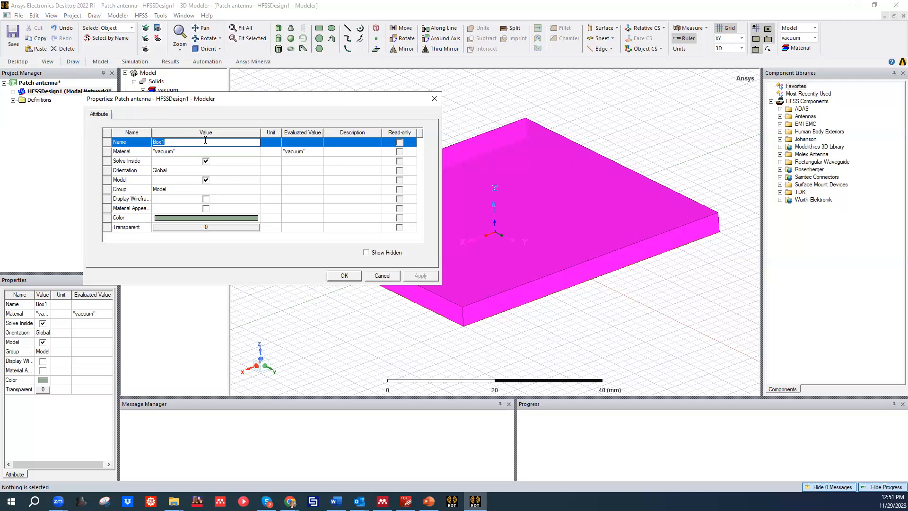
{"action": "type", "text": "Substrate"}
{"action": "left_click", "coordinate": [238, 218]}
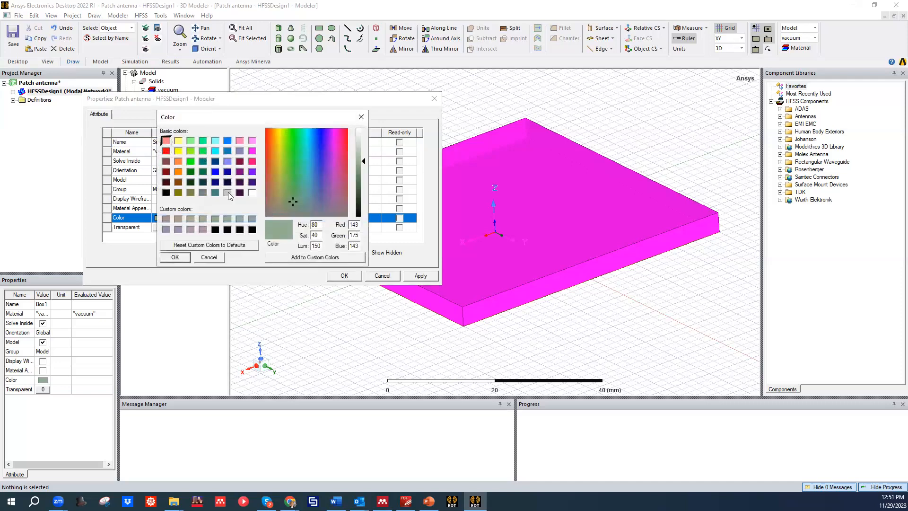
{"action": "left_click", "coordinate": [166, 171]}
{"action": "left_click", "coordinate": [175, 257]}
{"action": "left_click", "coordinate": [418, 277]}
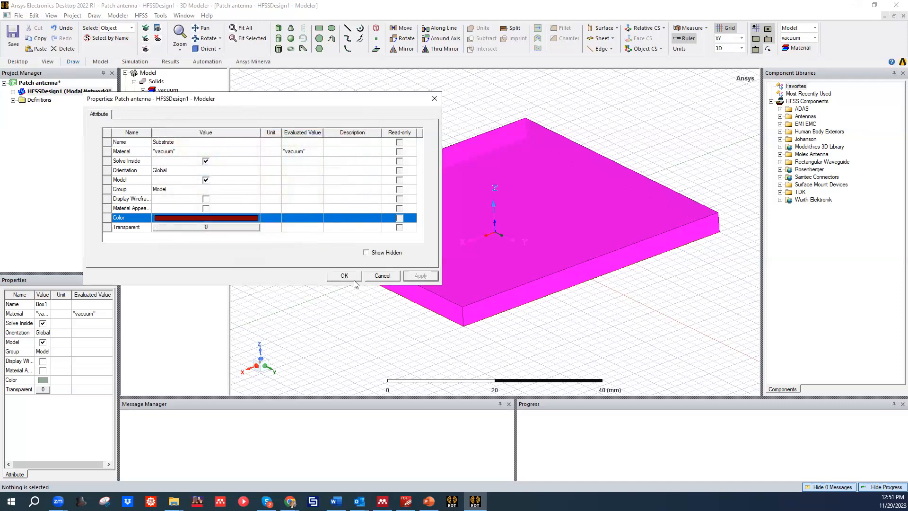
{"action": "left_click", "coordinate": [344, 276]}
Set the Substrate box's YSize to the variable Ly and its XSize to Lx
{"action": "left_click", "coordinate": [185, 108]}
{"action": "double_click", "coordinate": [184, 108]}
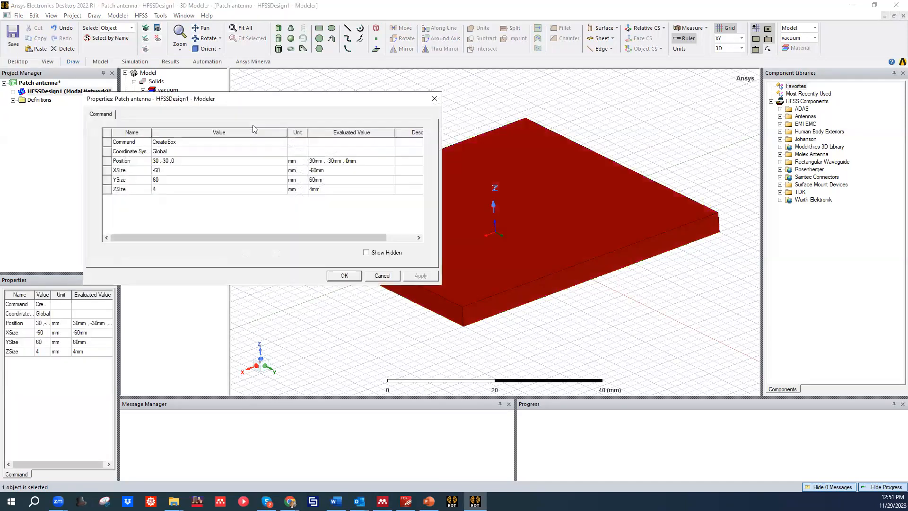
{"action": "left_click_drag", "start_coordinate": [208, 101], "coordinate": [157, 101]}
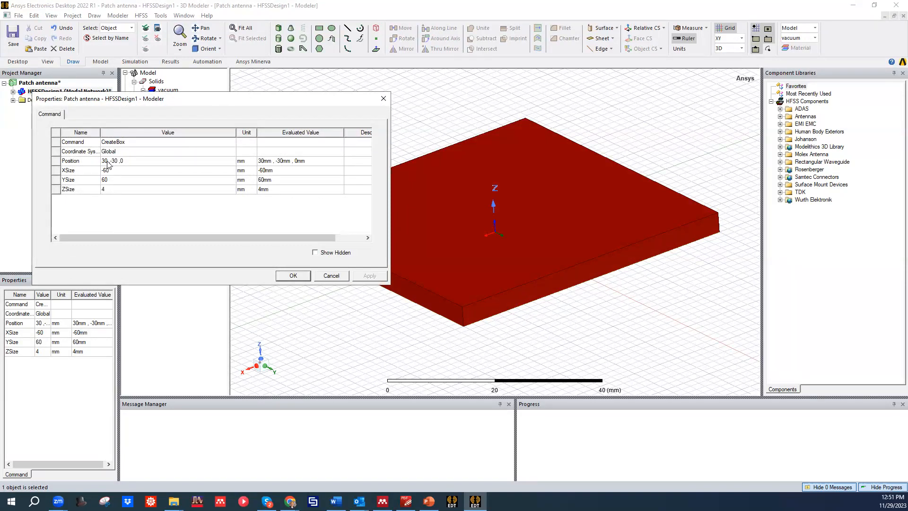
{"action": "left_click", "coordinate": [115, 180]}
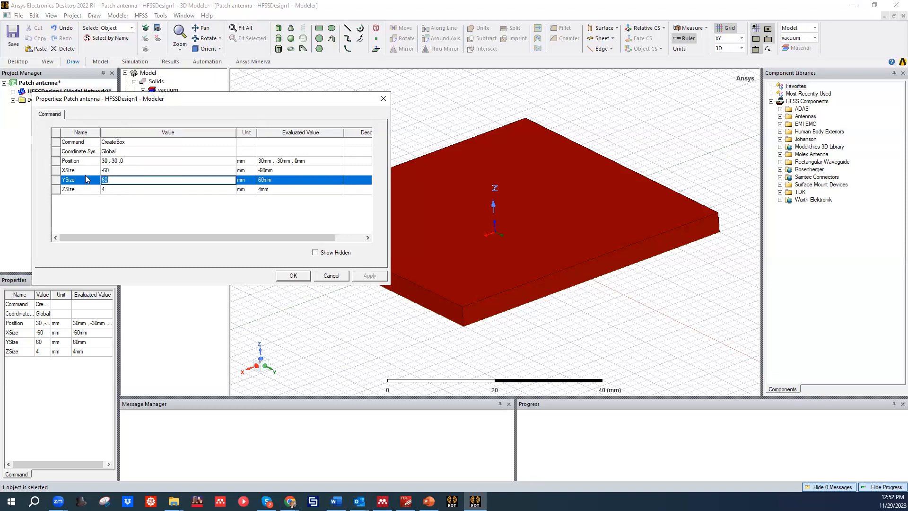
{"action": "type", "text": "Lx"}
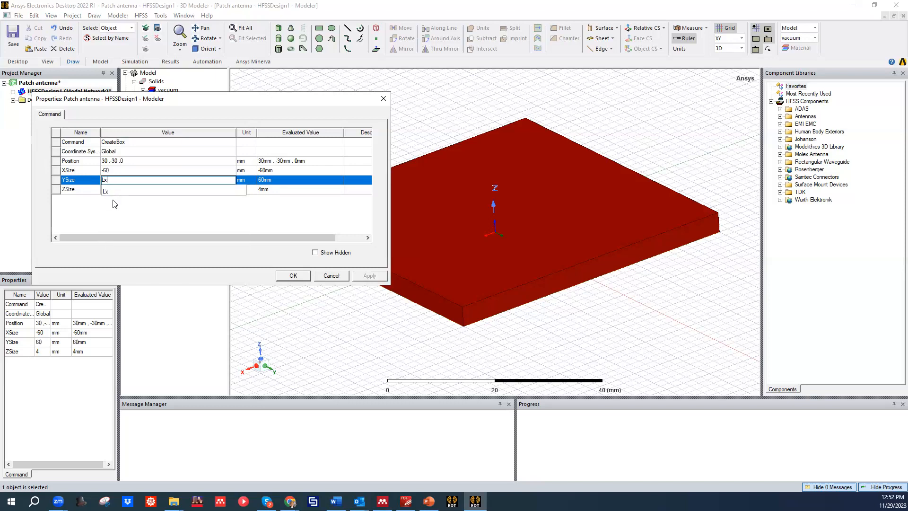
{"action": "key", "text": "BackSpace"}
{"action": "type", "text": "y"}
{"action": "key", "text": "Return"}
{"action": "left_click", "coordinate": [105, 170]}
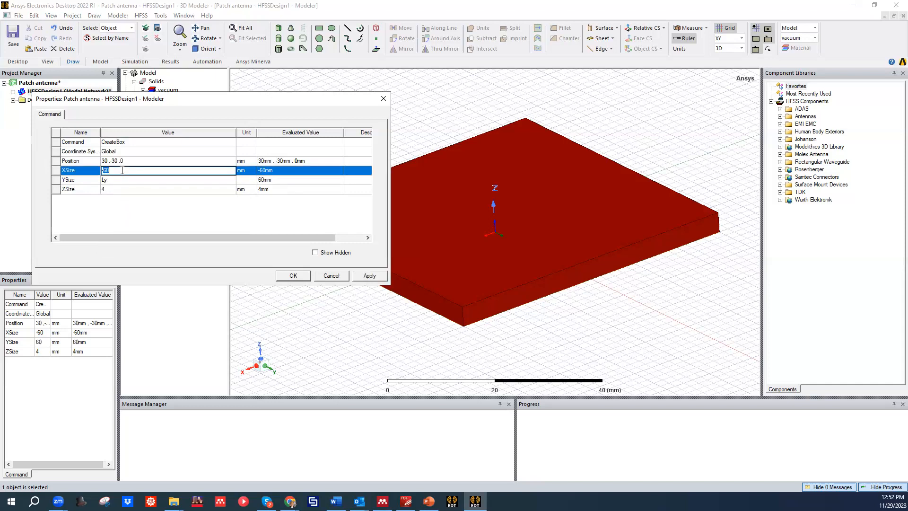
{"action": "type", "text": "Lx"}
{"action": "key", "text": "Return"}
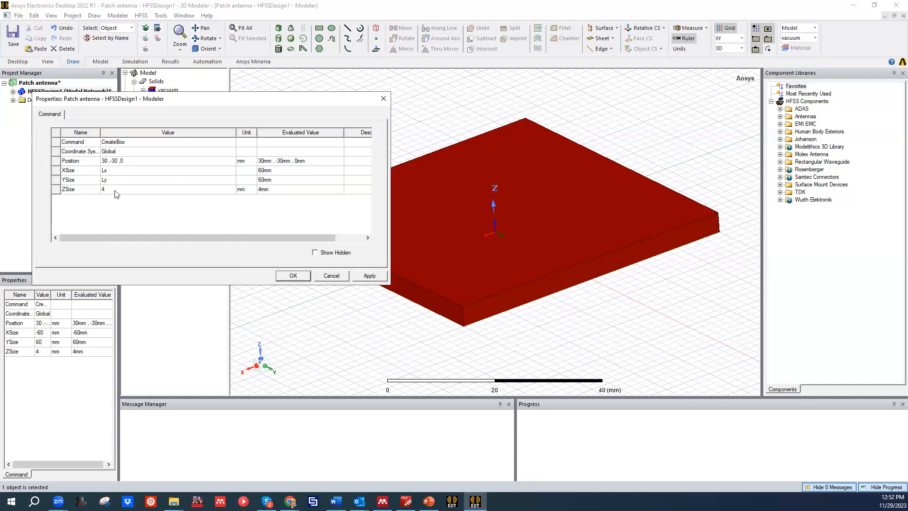
Set the Substrate box's ZSize to a new length variable d with the value 1.6 mm
{"action": "left_click", "coordinate": [116, 189]}
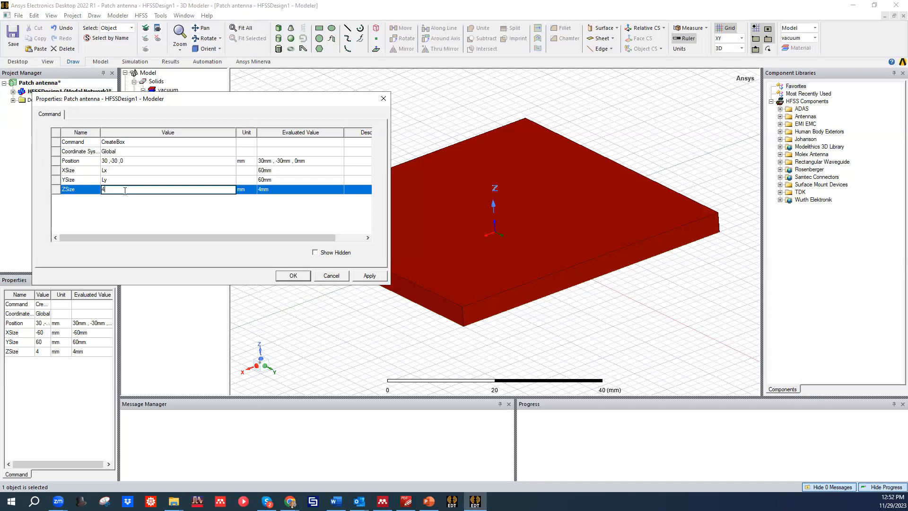
{"action": "double_click", "coordinate": [125, 191]}
{"action": "type", "text": "d"}
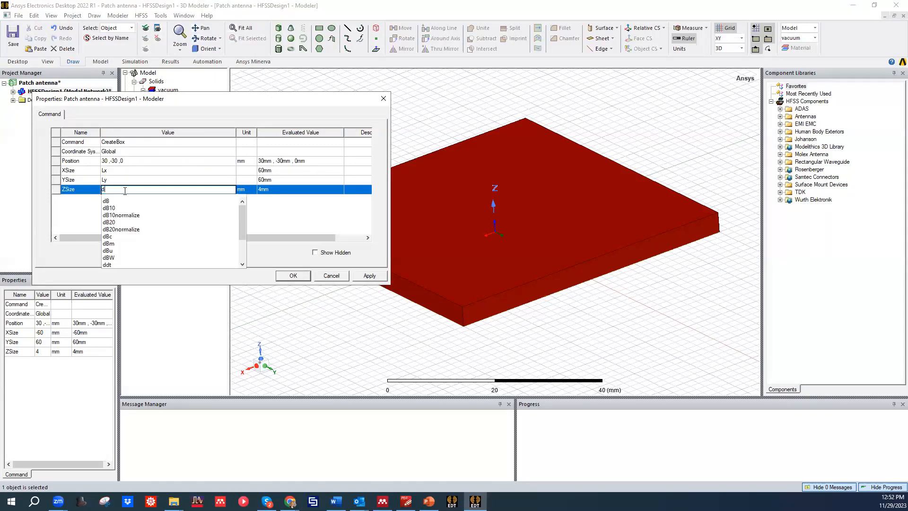
{"action": "left_click", "coordinate": [266, 210]}
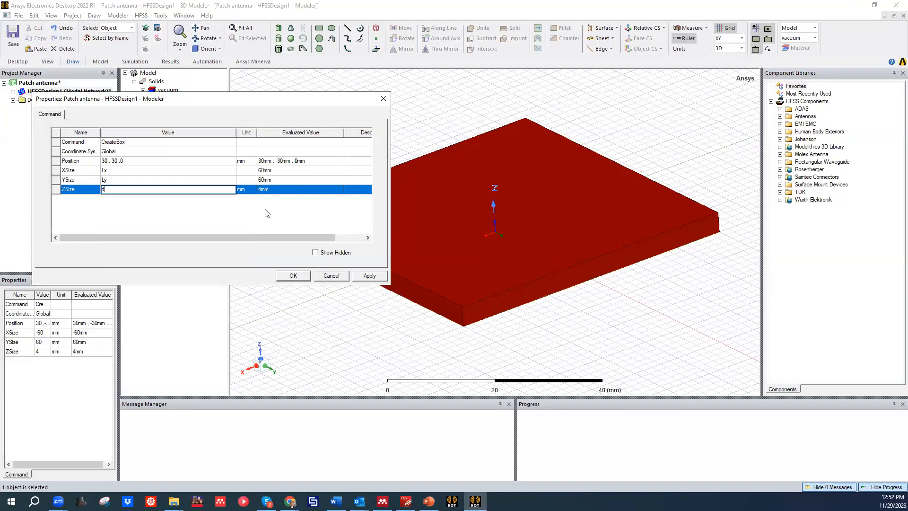
{"action": "type", "text": "4"}
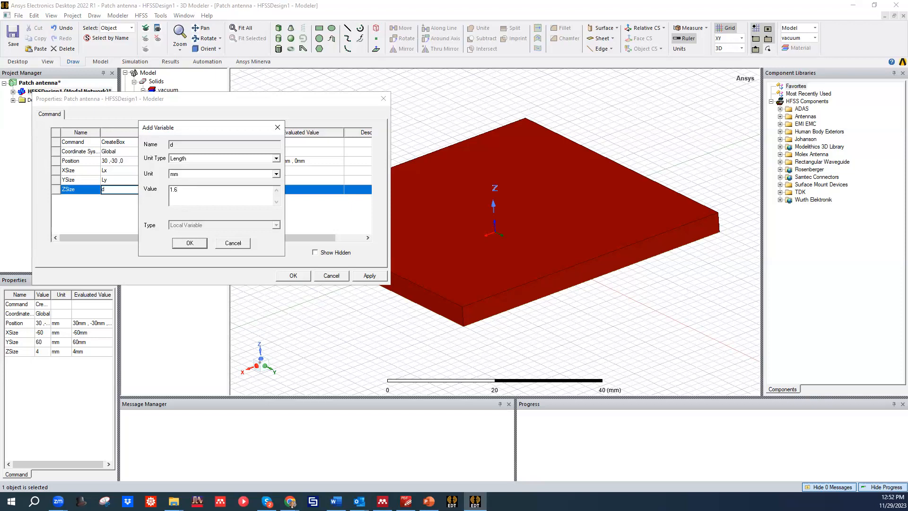
{"action": "type", "text": "mm"}
{"action": "left_click", "coordinate": [190, 243]}
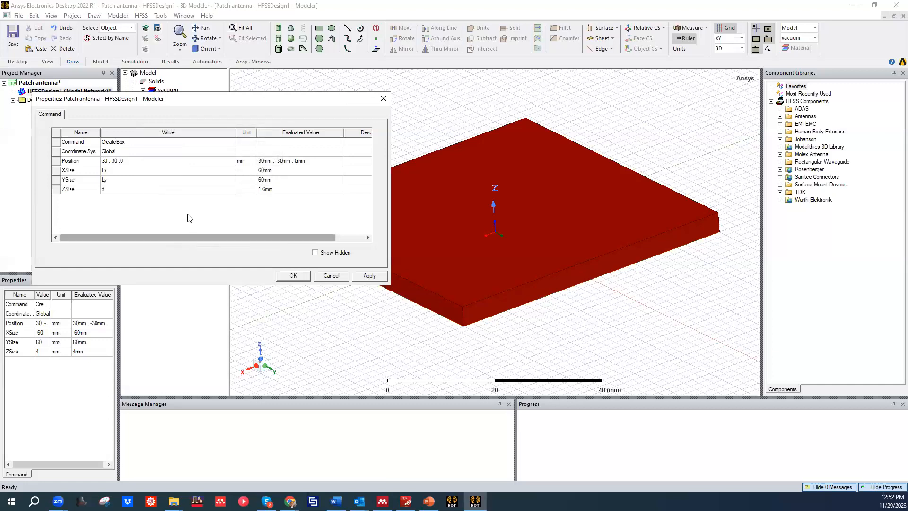
Set the Substrate box's position to -Lx/2, -Ly/2, 0 mm and apply the changes
{"action": "left_click", "coordinate": [107, 162]}
{"action": "left_click_drag", "start_coordinate": [108, 161], "coordinate": [101, 161]}
{"action": "type", "text": "Lx"}
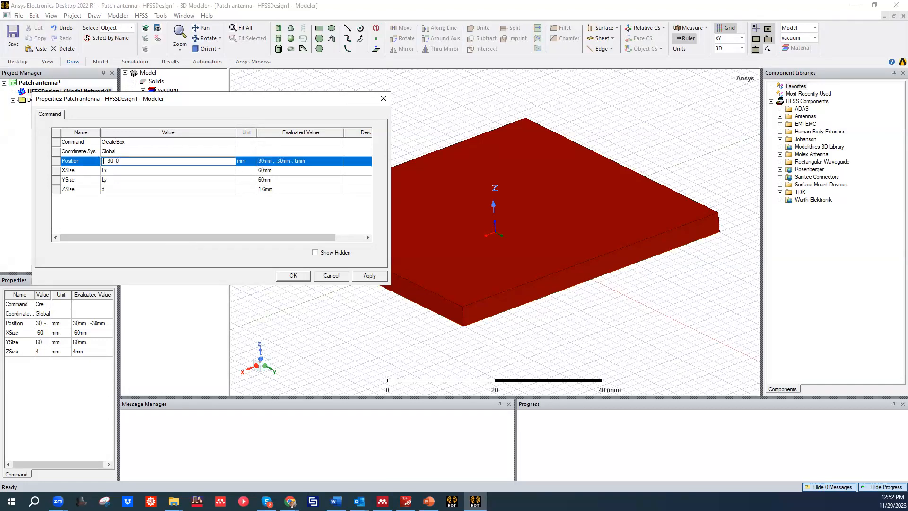
{"action": "type", "text": "/2"}
{"action": "double_click", "coordinate": [125, 161]}
{"action": "type", "text": "Ly/2"}
{"action": "left_click", "coordinate": [371, 276]}
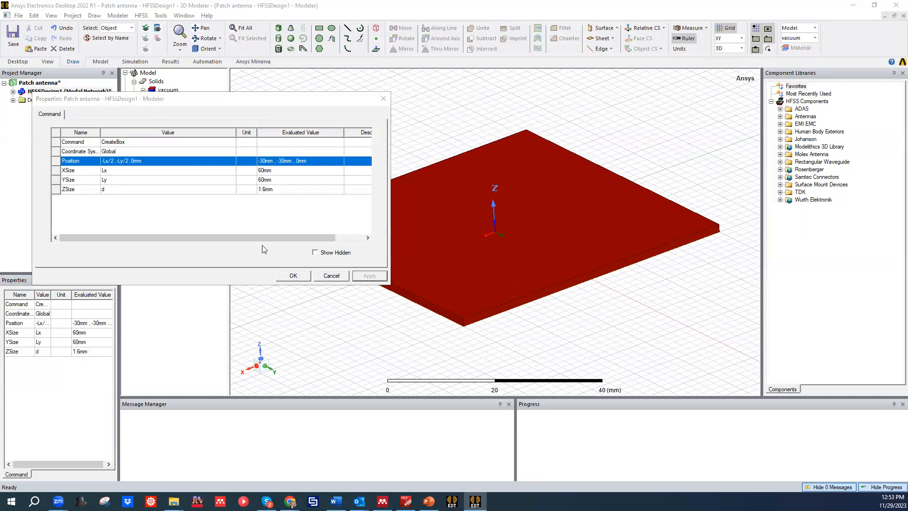
{"action": "left_click", "coordinate": [293, 276]}
Draw a 22 by 30 mm rectangle within the substrate outline, with opposite corners at (8, -20, 0) and (-14, 10, 0) mm
{"action": "left_click_drag", "start_coordinate": [561, 289], "coordinate": [586, 167], "text": "alt"}
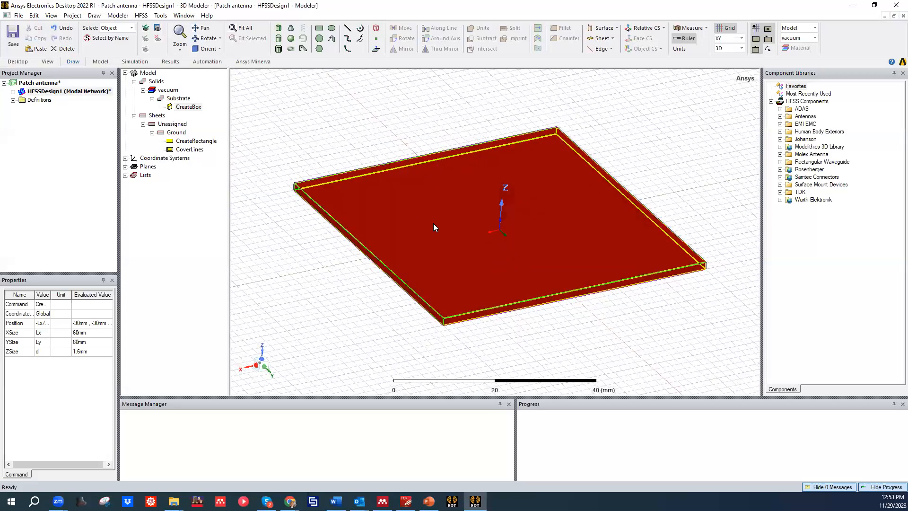
{"action": "mouse_move", "coordinate": [497, 188]}
{"action": "left_mouse_down", "text": "alt"}
{"action": "mouse_move", "coordinate": [492, 213]}
{"action": "mouse_move", "coordinate": [493, 192]}
{"action": "left_mouse_up", "text": "alt"}
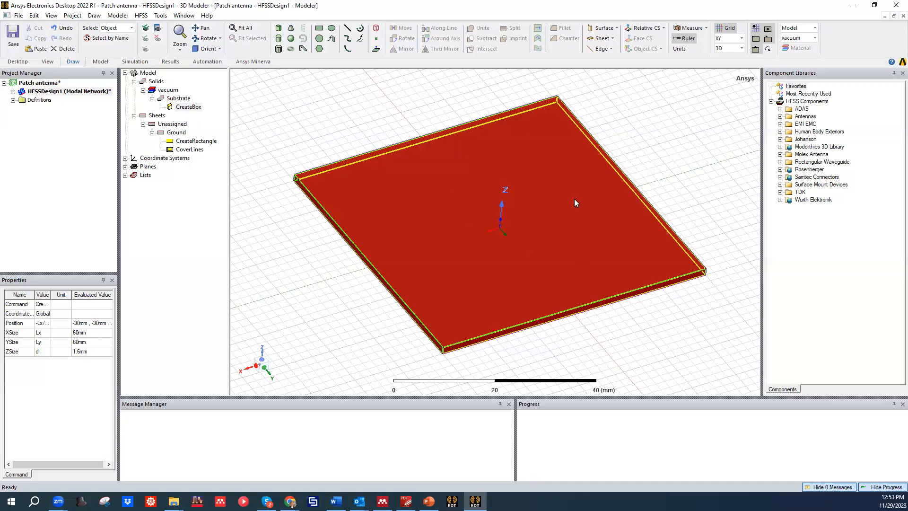
{"action": "left_click_drag", "start_coordinate": [515, 218], "coordinate": [512, 249], "text": "alt"}
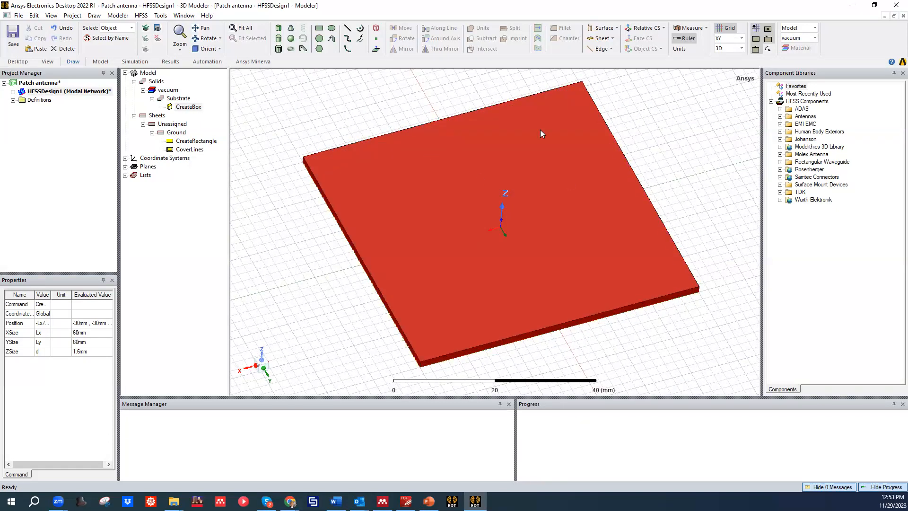
{"action": "left_click", "coordinate": [320, 32]}
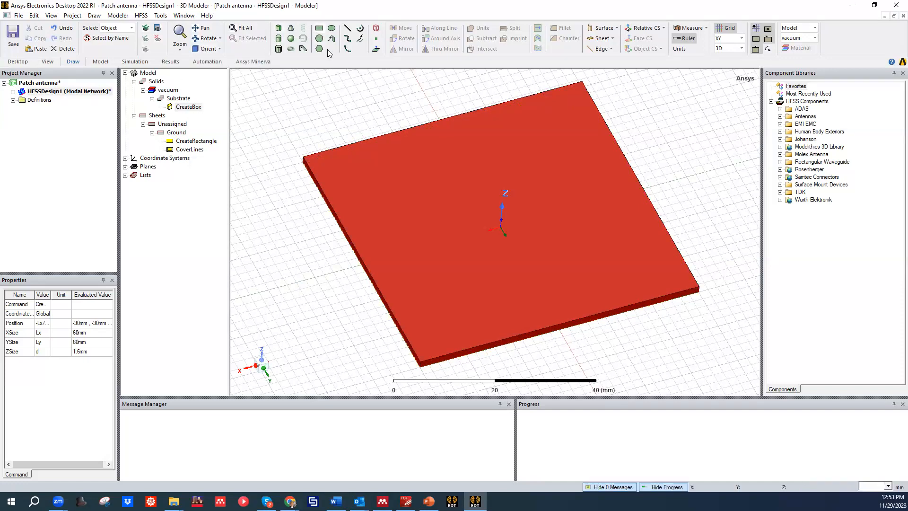
{"action": "left_click", "coordinate": [426, 169]}
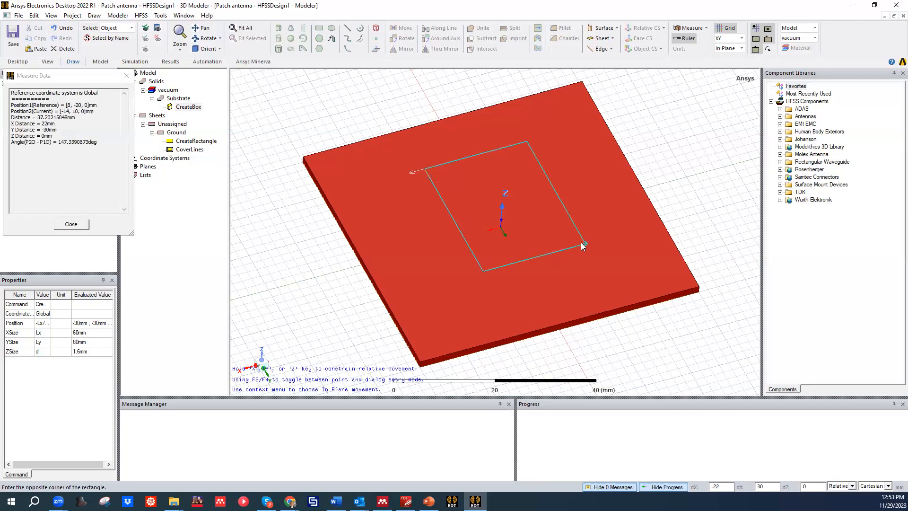
{"action": "left_click", "coordinate": [585, 244]}
Rename the new rectangle as Patch and change its colour to orange
{"action": "double_click", "coordinate": [186, 160]}
{"action": "double_click", "coordinate": [148, 142]}
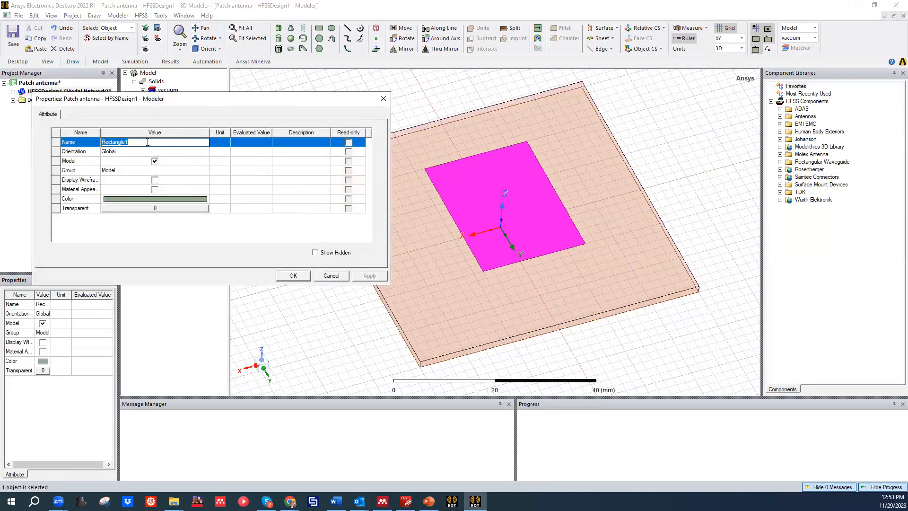
{"action": "type", "text": "Patch"}
{"action": "left_click", "coordinate": [145, 200]}
{"action": "left_click", "coordinate": [126, 171]}
{"action": "left_click", "coordinate": [127, 257]}
{"action": "left_click", "coordinate": [370, 276]}
{"action": "left_click", "coordinate": [293, 275]}
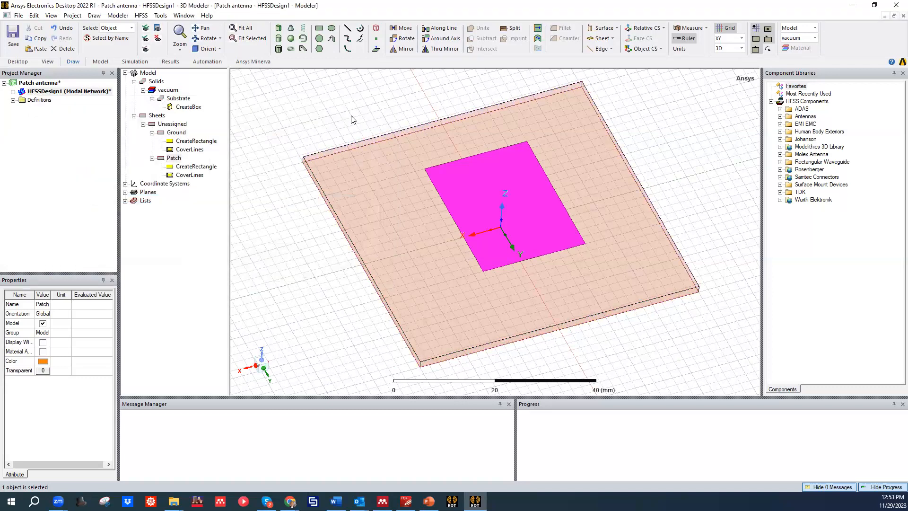
Set the Patch rectangle's XSize to a new length variable Lpx with the value 30 mm
{"action": "left_click", "coordinate": [354, 118]}
{"action": "left_click", "coordinate": [512, 199]}
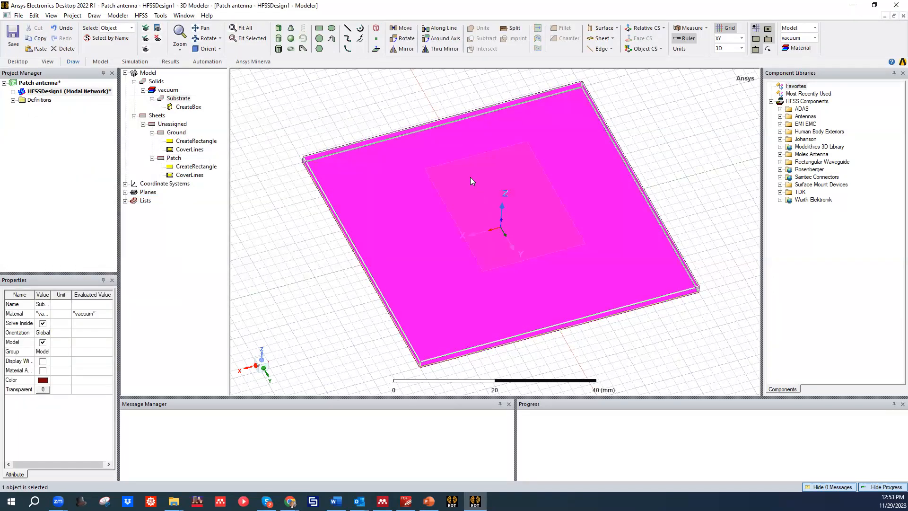
{"action": "double_click", "coordinate": [188, 166]}
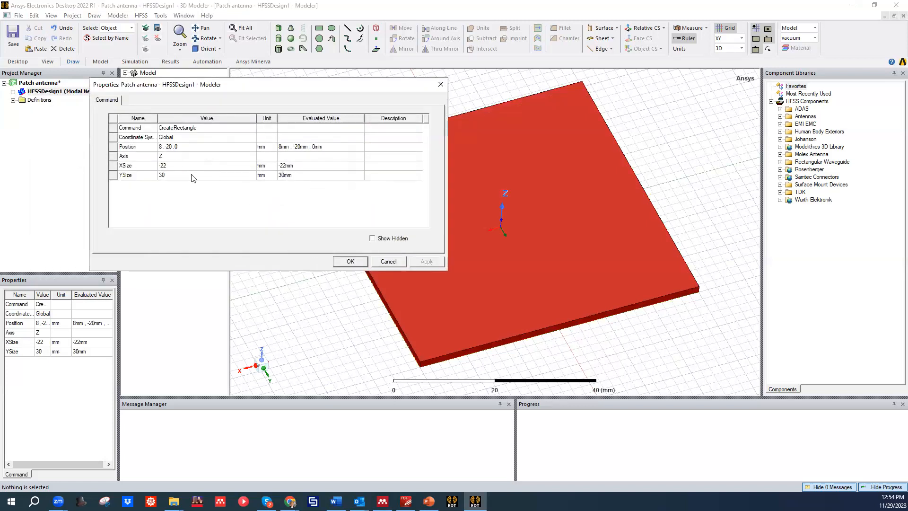
{"action": "left_click", "coordinate": [185, 168]}
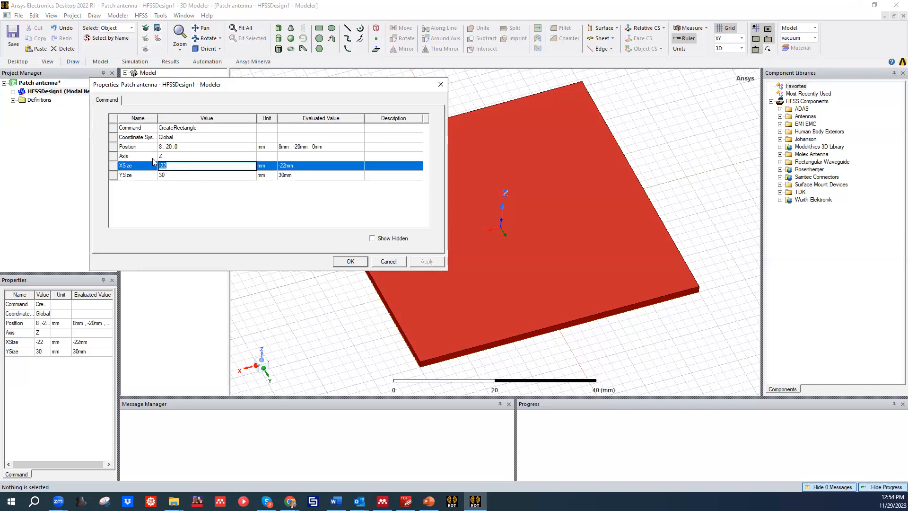
{"action": "type", "text": "L"}
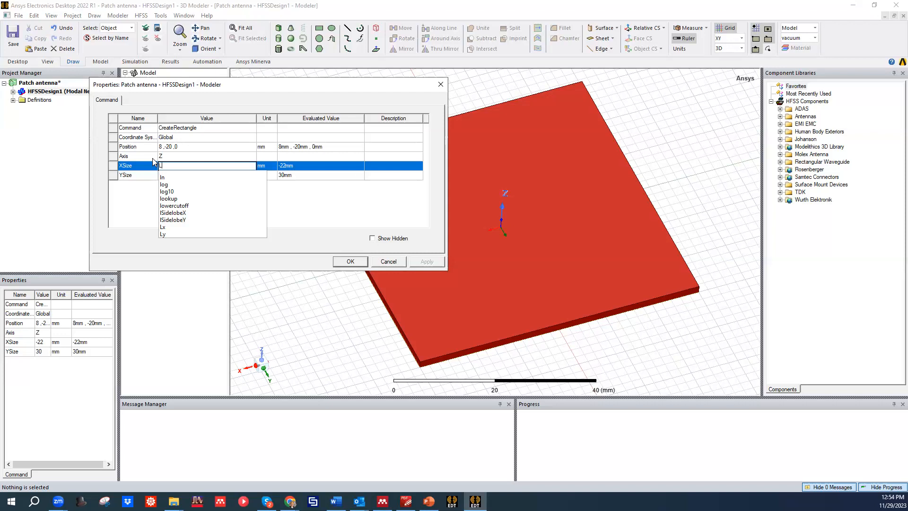
{"action": "type", "text": "px"}
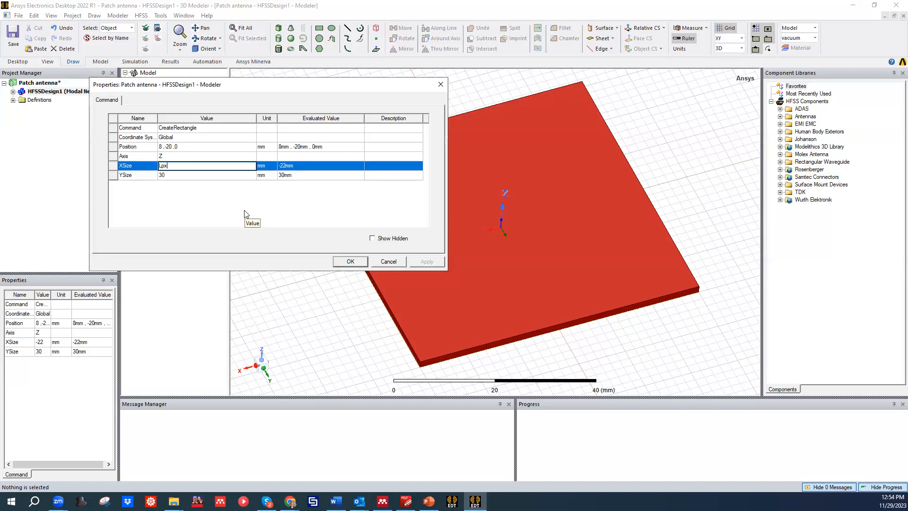
{"action": "key", "text": "Return"}
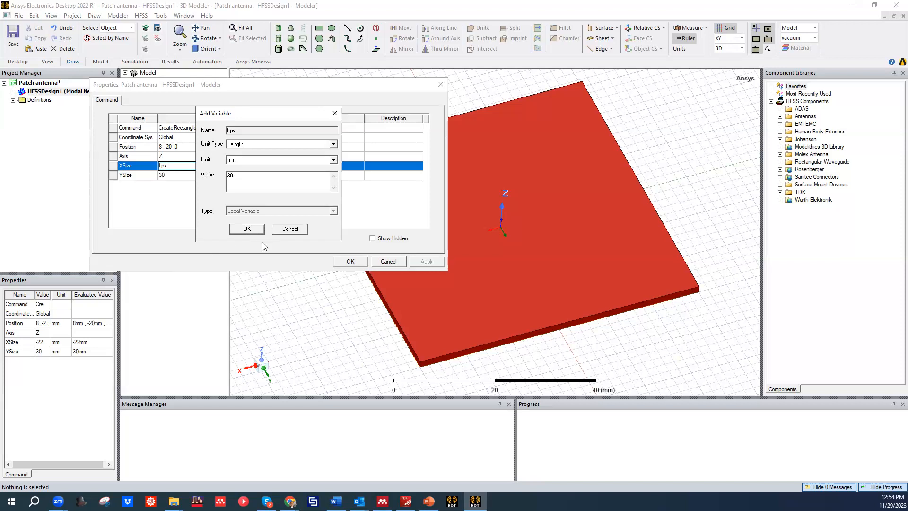
{"action": "left_click", "coordinate": [247, 228]}
Set the Patch rectangle's YSize to a new length variable Lpy with the value 40 mm
{"action": "left_click", "coordinate": [175, 173]}
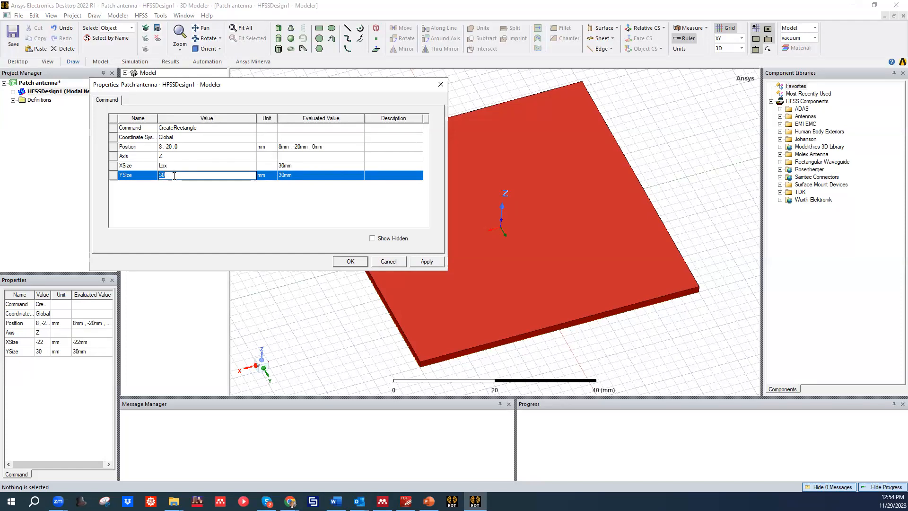
{"action": "type", "text": "L"}
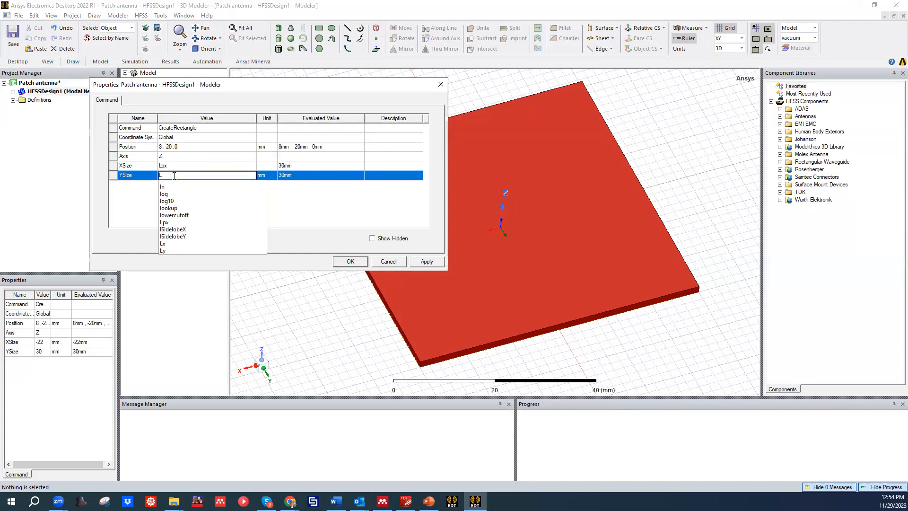
{"action": "type", "text": "py"}
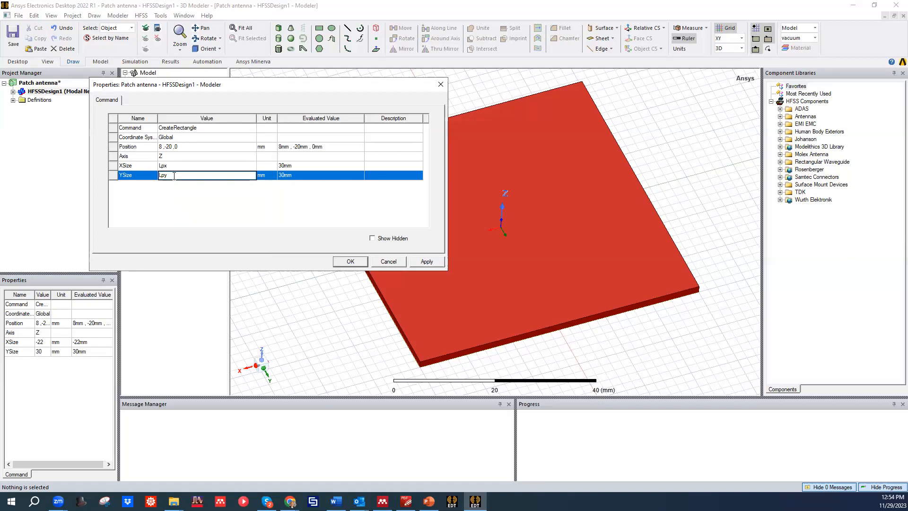
{"action": "key", "text": "Return"}
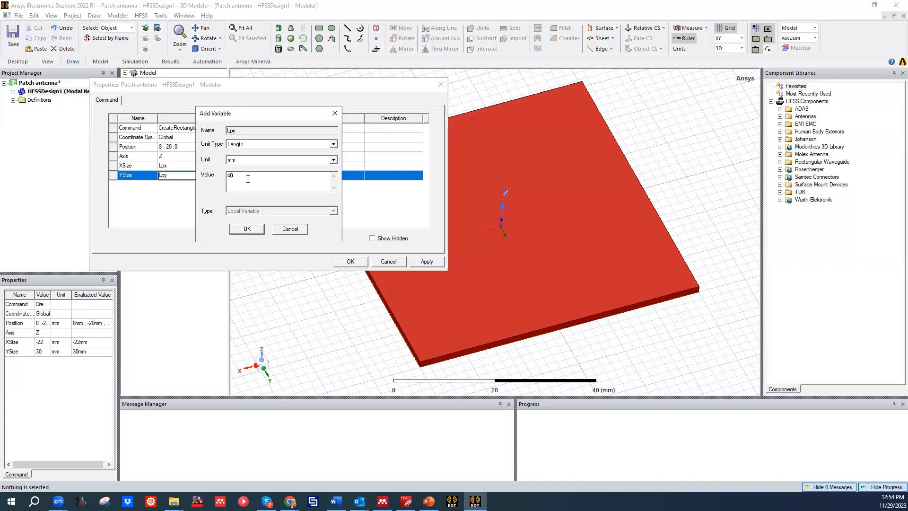
{"action": "key", "text": "Return"}
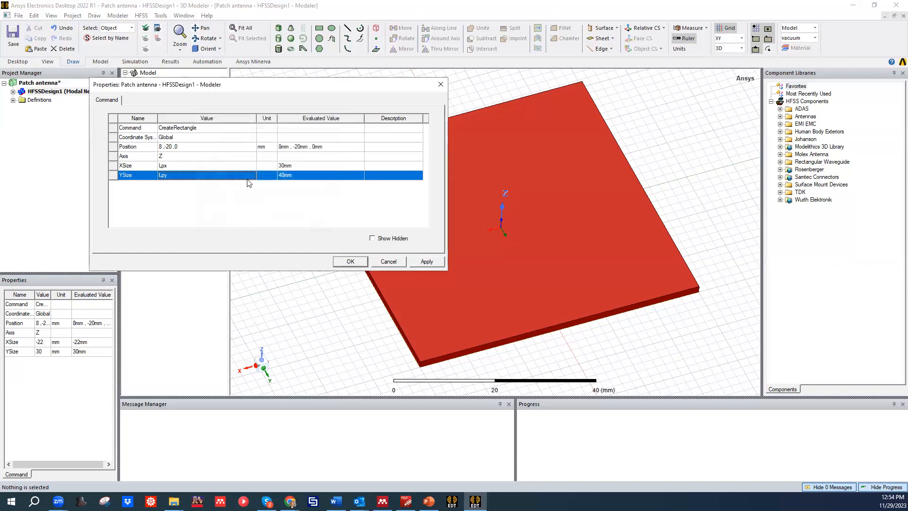
Apply the Patch rectangle's size and set its position to -Lpx/2, -Lpy/2, d, centring it on the substrate's upper face
{"action": "left_click", "coordinate": [436, 266]}
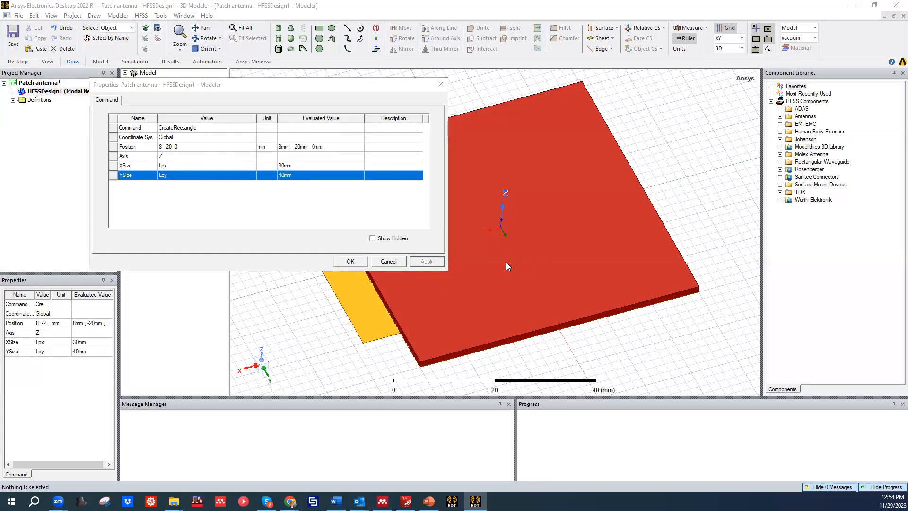
{"action": "left_click", "coordinate": [159, 148]}
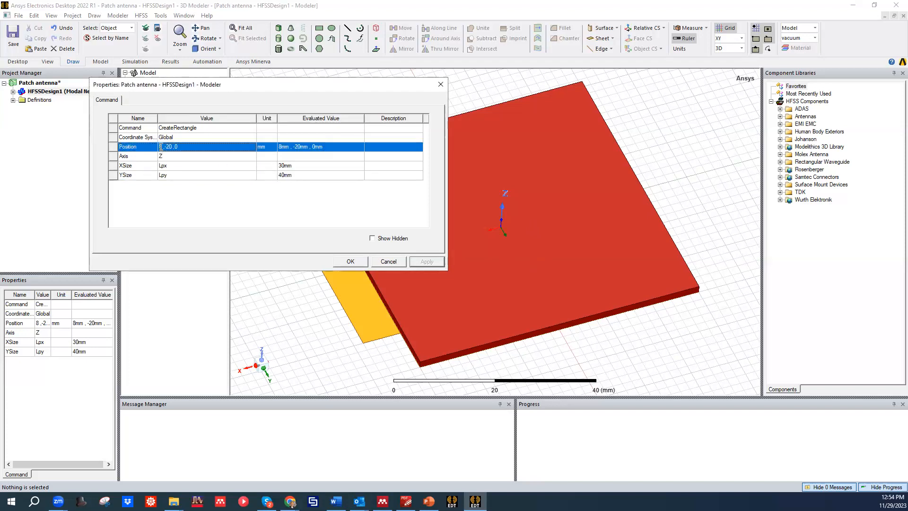
{"action": "left_click", "coordinate": [160, 147]}
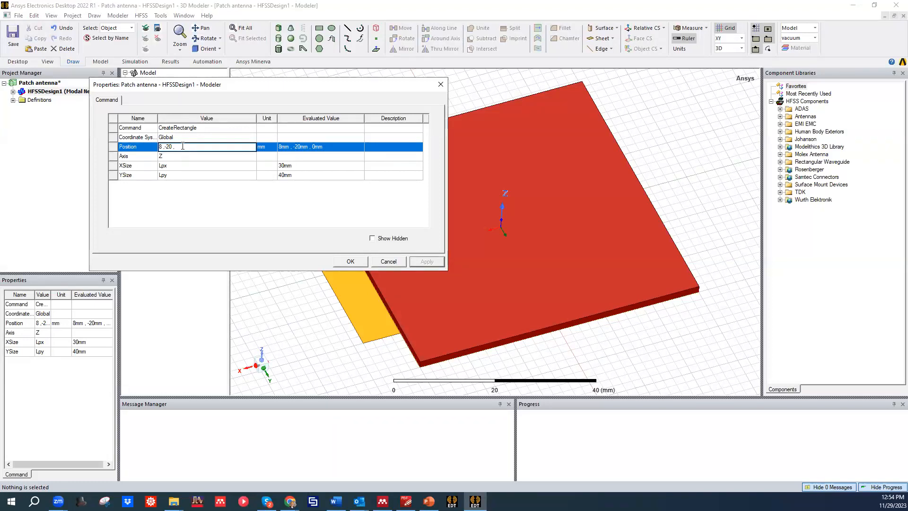
{"action": "type", "text": "d"}
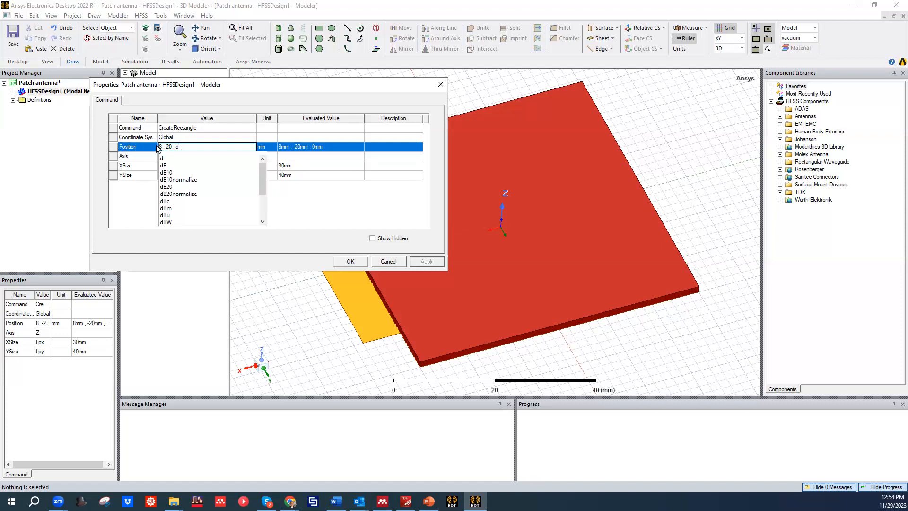
{"action": "left_click_drag", "start_coordinate": [158, 146], "coordinate": [151, 145]}
{"action": "type", "text": "-"}
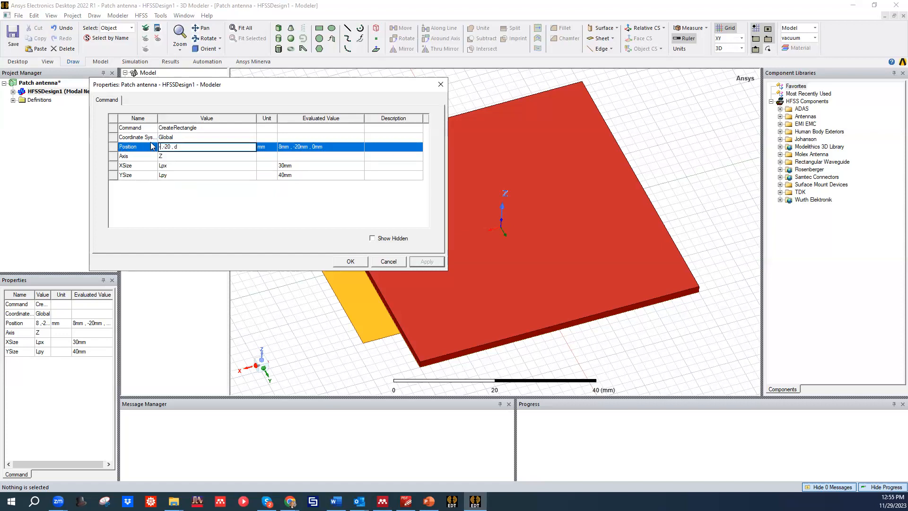
{"action": "type", "text": "Lp"}
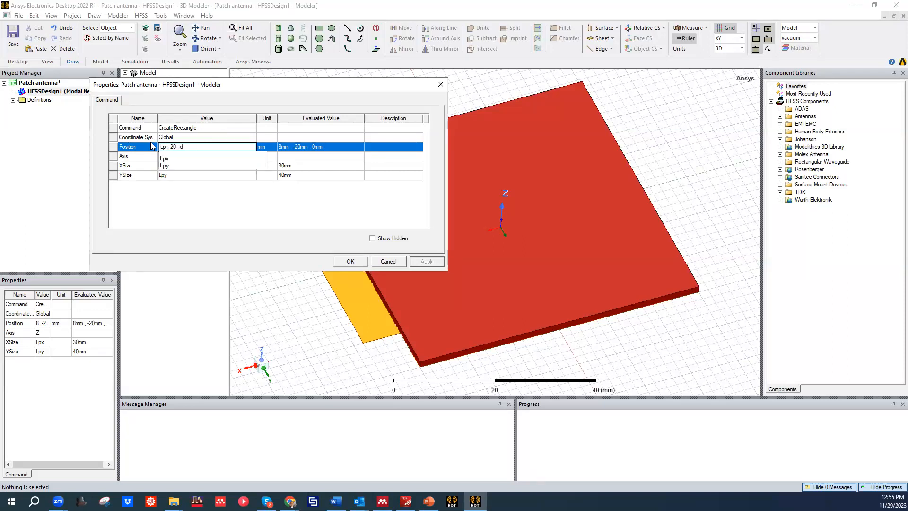
{"action": "type", "text": "x/2"}
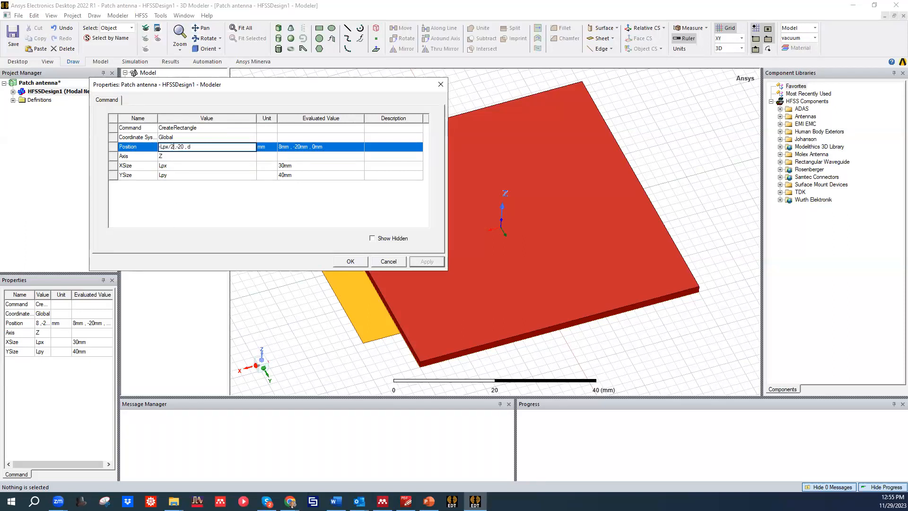
{"action": "left_click", "coordinate": [184, 146]}
{"action": "type", "text": "Lpy/2"}
{"action": "left_click", "coordinate": [208, 203]}
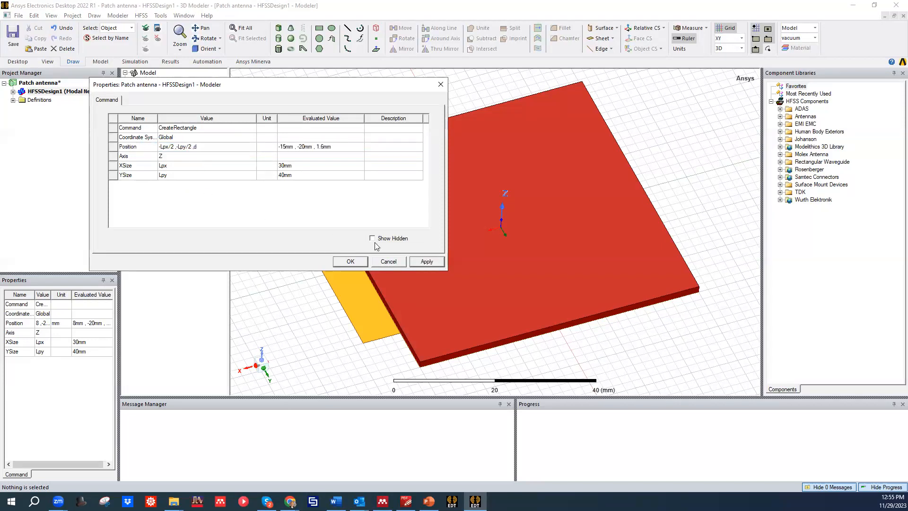
{"action": "left_click", "coordinate": [430, 264]}
{"action": "left_click", "coordinate": [524, 208]}
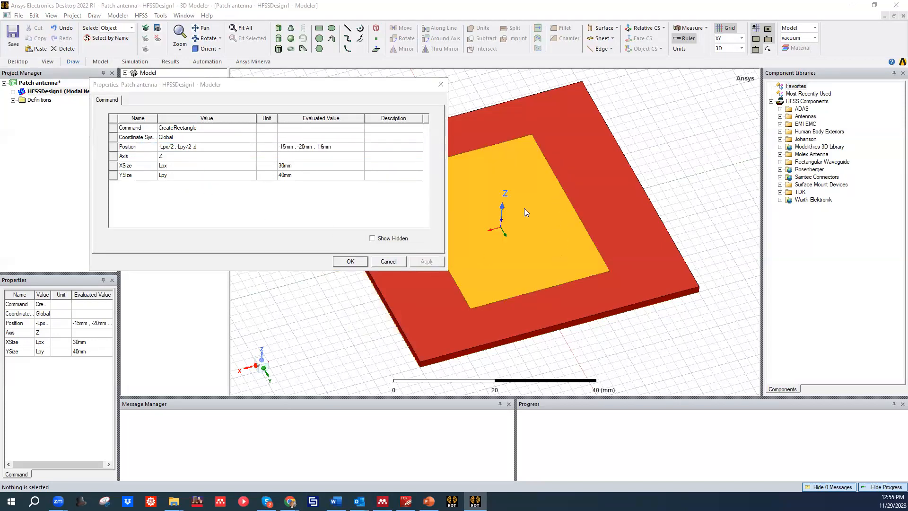
{"action": "left_click", "coordinate": [350, 261]}
Examine the placement of the patch on the substrate from several angles and distances
{"action": "left_click_drag", "start_coordinate": [425, 260], "coordinate": [500, 253], "text": "alt"}
{"action": "left_click_drag", "start_coordinate": [549, 217], "coordinate": [519, 246], "text": "alt"}
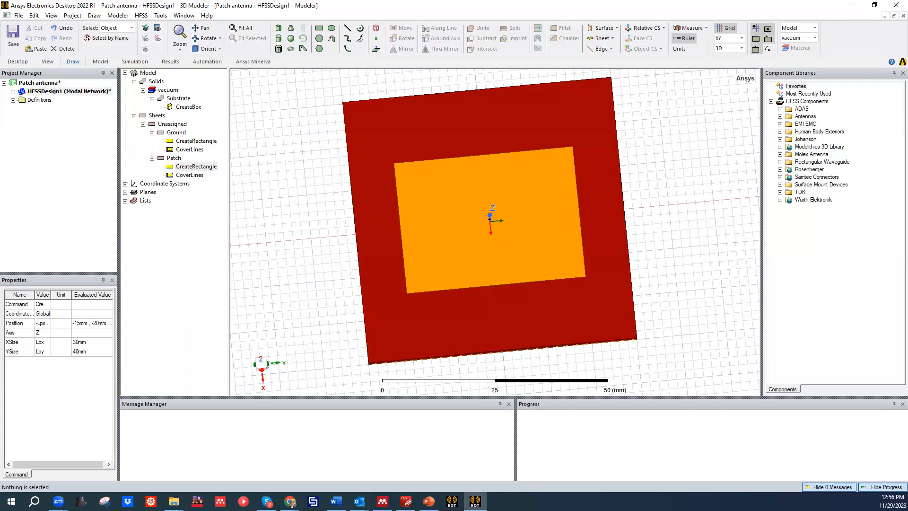
{"action": "key", "text": "alt+Tab"}
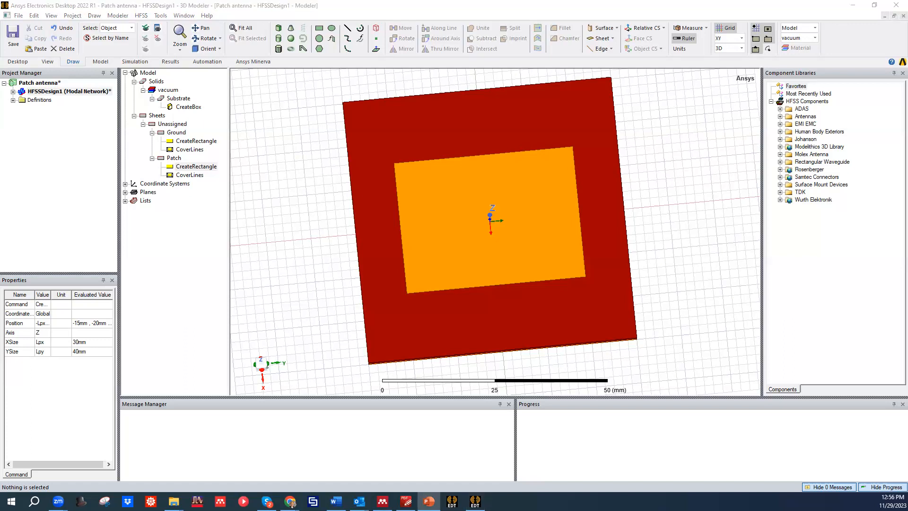
{"action": "middle_click_drag", "start_coordinate": [561, 280], "coordinate": [548, 254]}
{"action": "middle_click_drag", "start_coordinate": [505, 320], "coordinate": [522, 243]}
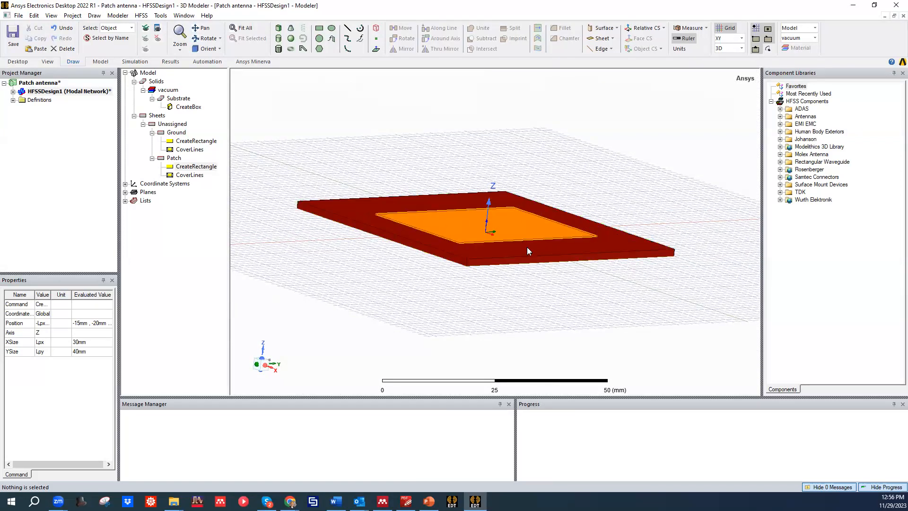
{"action": "middle_click_drag", "start_coordinate": [551, 260], "coordinate": [531, 299]}
{"action": "scroll", "coordinate": [535, 278], "scroll_direction": "up", "scroll_amount": 1}
{"action": "scroll", "coordinate": [494, 250], "scroll_direction": "up", "scroll_amount": 3}
{"action": "scroll", "coordinate": [487, 223], "scroll_direction": "down", "scroll_amount": 6}
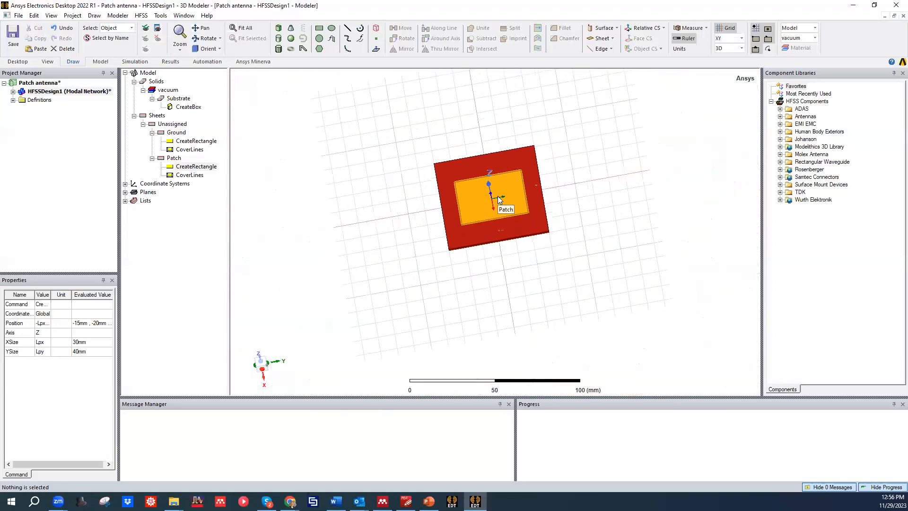
{"action": "scroll", "coordinate": [499, 199], "scroll_direction": "up", "scroll_amount": 4}
{"action": "middle_click_drag", "start_coordinate": [493, 211], "coordinate": [490, 287]}
{"action": "middle_click_drag", "start_coordinate": [488, 266], "coordinate": [494, 286]}
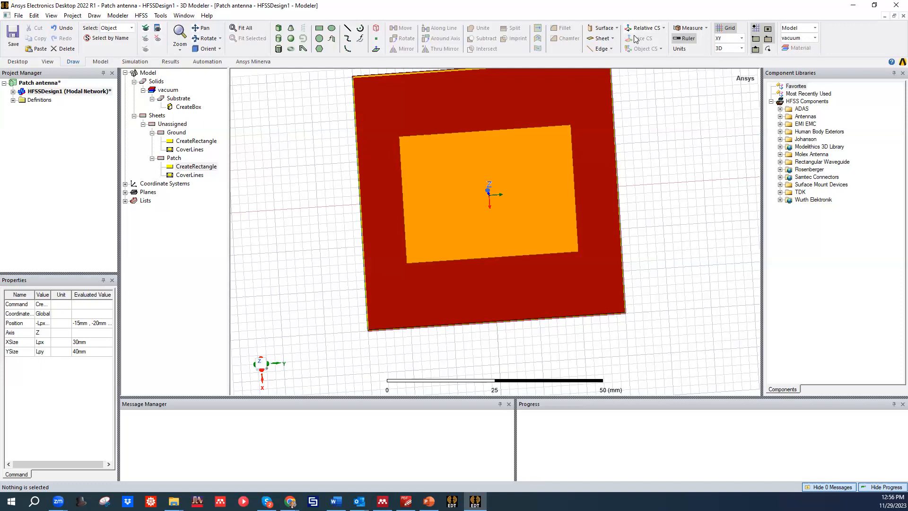
{"action": "left_click_drag", "start_coordinate": [503, 318], "coordinate": [492, 297], "text": "alt"}
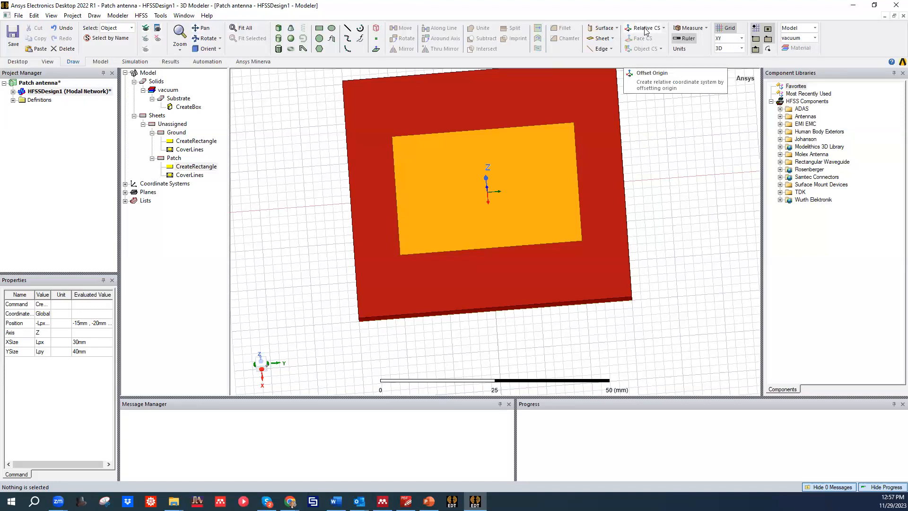
Create a relative coordinate system with offset origin at the midpoint of the substrate's upper +X edge, at (30, 0, 1.6) mm
{"action": "left_click", "coordinate": [645, 29]}
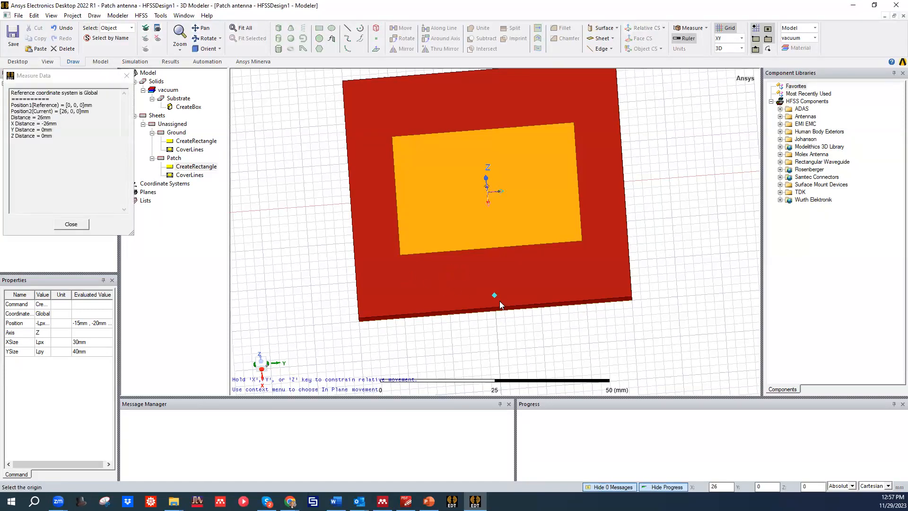
{"action": "middle_click_drag", "start_coordinate": [495, 234], "coordinate": [498, 274]}
{"action": "scroll", "coordinate": [496, 248], "scroll_direction": "up", "scroll_amount": 4}
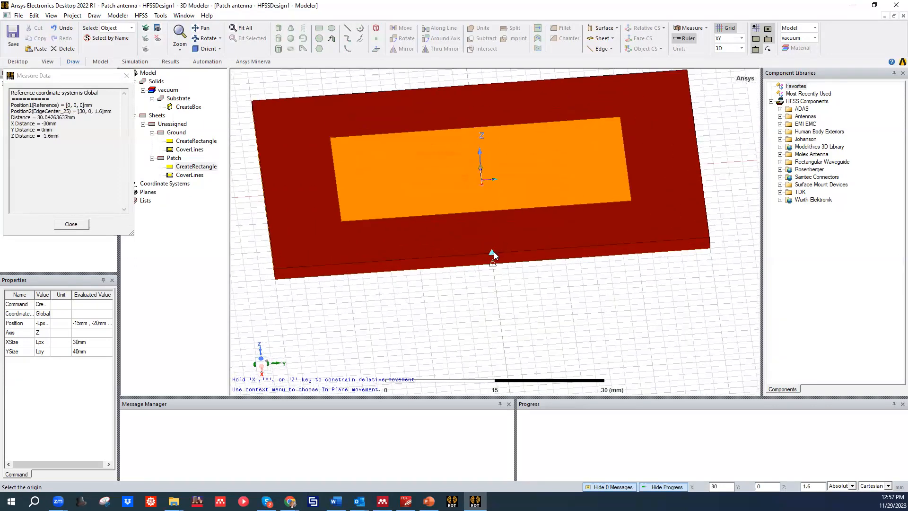
{"action": "left_click", "coordinate": [493, 257]}
{"action": "middle_click_drag", "start_coordinate": [493, 259], "coordinate": [318, 200]}
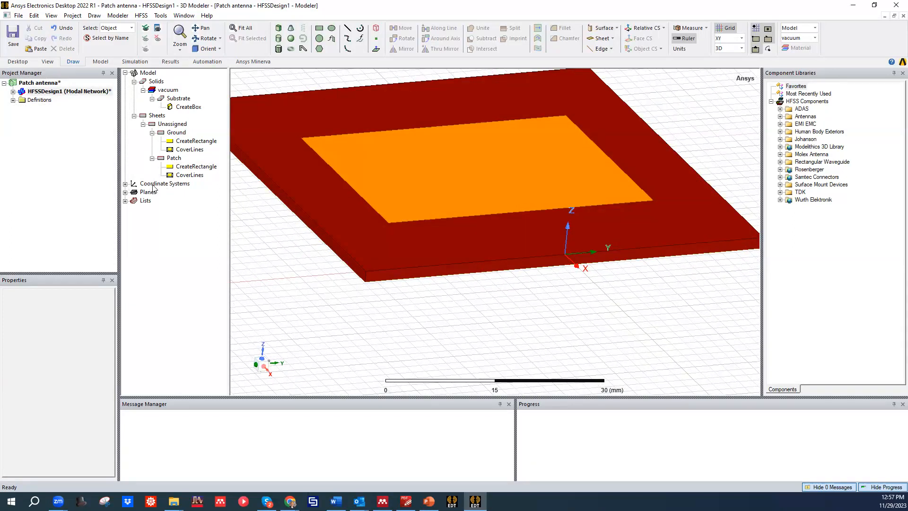
Compare the Global and relative coordinate systems in the model by activating each, ending on the relative one
{"action": "left_click", "coordinate": [125, 184]}
{"action": "left_click", "coordinate": [161, 200]}
{"action": "left_click", "coordinate": [157, 193]}
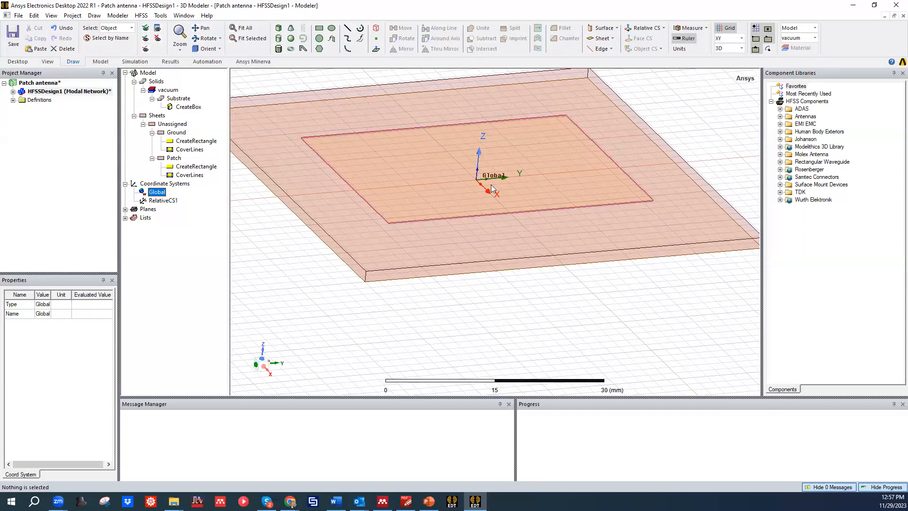
{"action": "scroll", "coordinate": [470, 185], "scroll_direction": "down", "scroll_amount": 1}
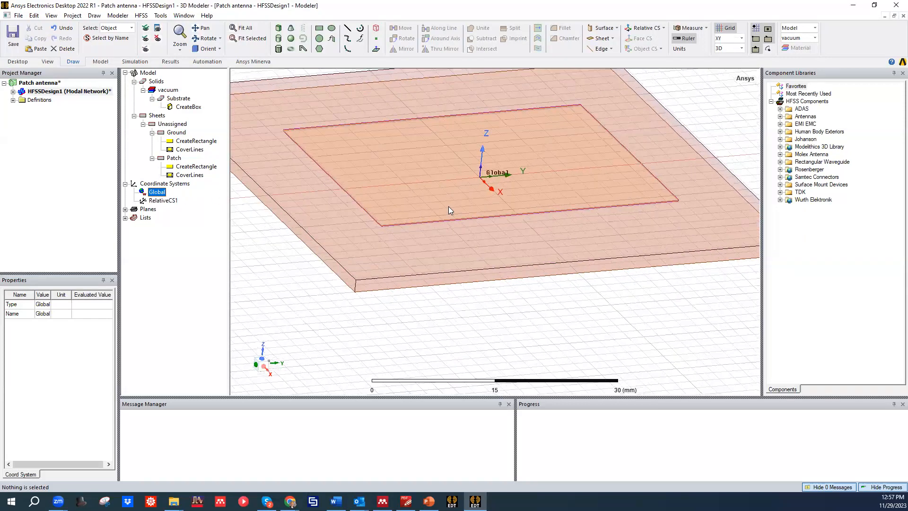
{"action": "scroll", "coordinate": [467, 191], "scroll_direction": "down", "scroll_amount": 2}
{"action": "scroll", "coordinate": [467, 191], "scroll_direction": "up", "scroll_amount": 1}
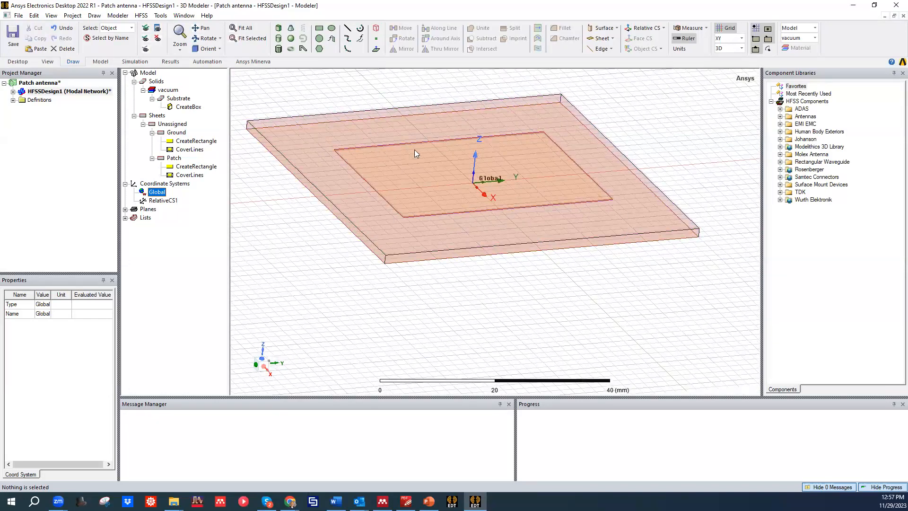
{"action": "left_click", "coordinate": [163, 201]}
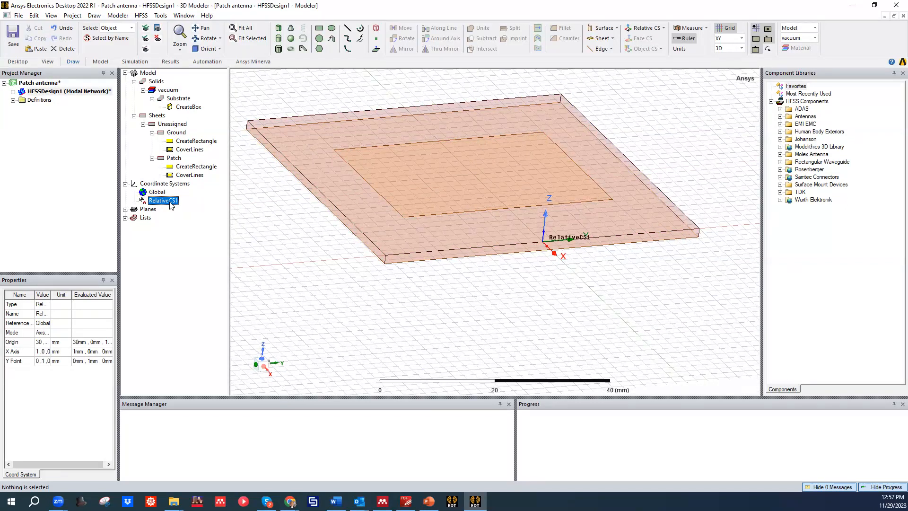
Open the relative coordinate system's properties and review its name, reference coordinate system, mode and origin
{"action": "double_click", "coordinate": [171, 202]}
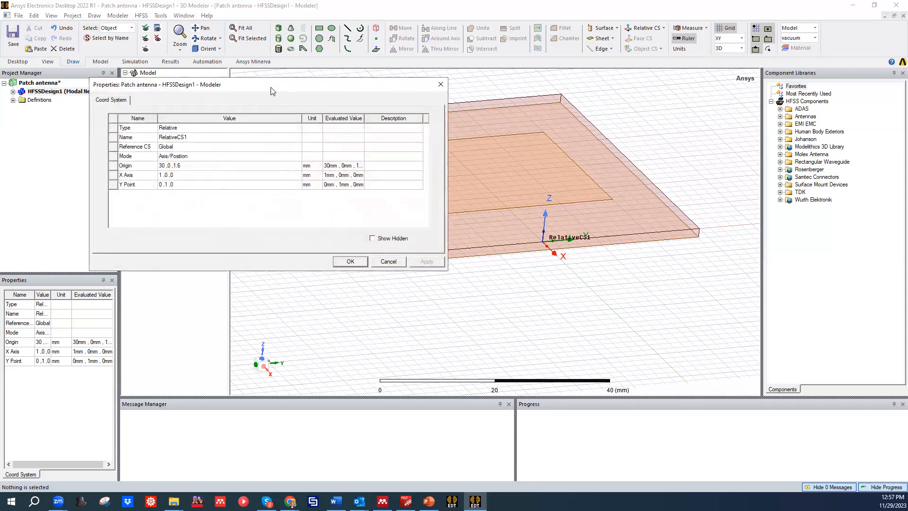
{"action": "left_click_drag", "start_coordinate": [272, 91], "coordinate": [210, 109]}
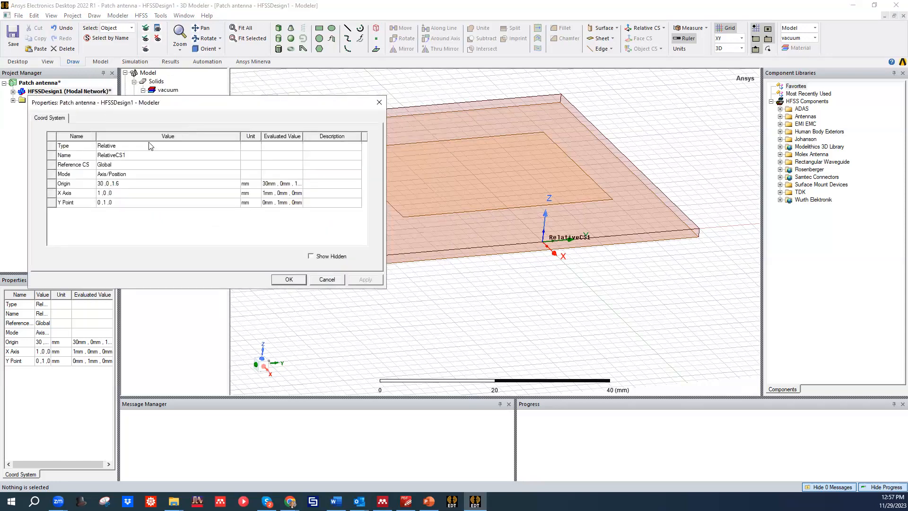
{"action": "left_click", "coordinate": [122, 156]}
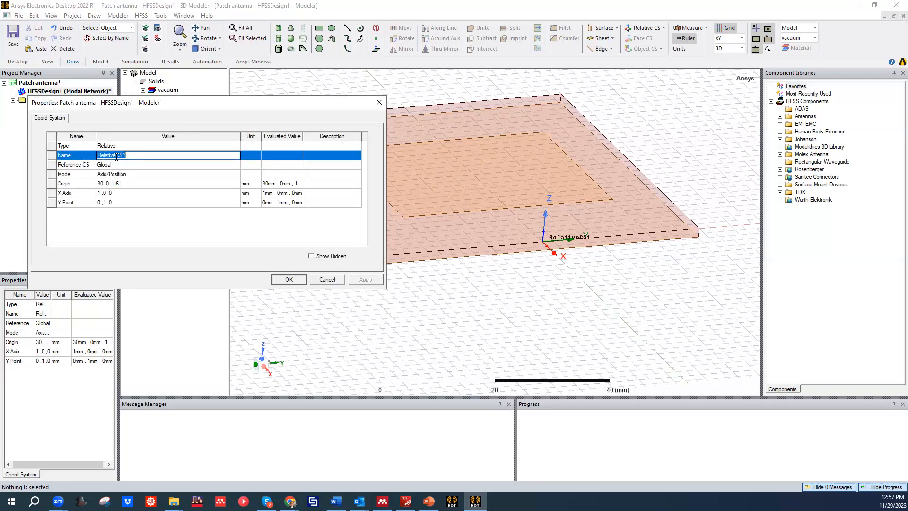
{"action": "left_click", "coordinate": [123, 166]}
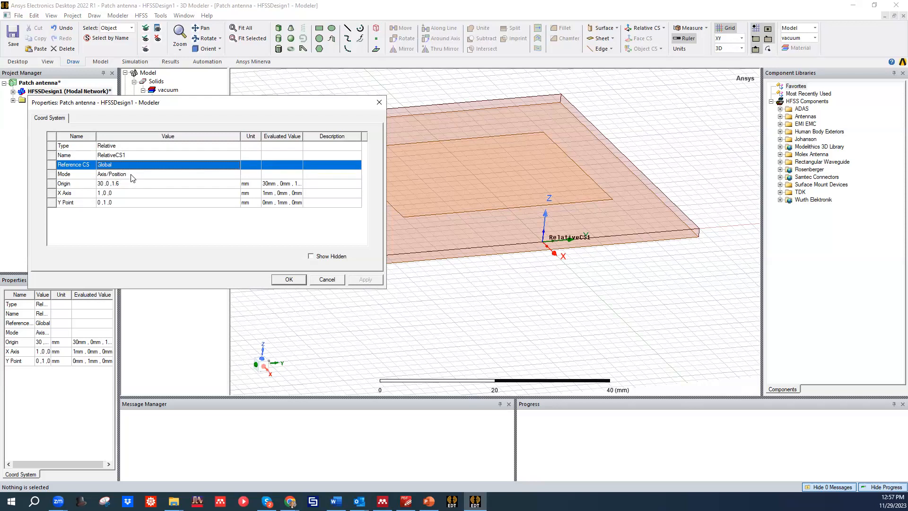
{"action": "left_click", "coordinate": [135, 176]}
{"action": "left_click", "coordinate": [107, 185]}
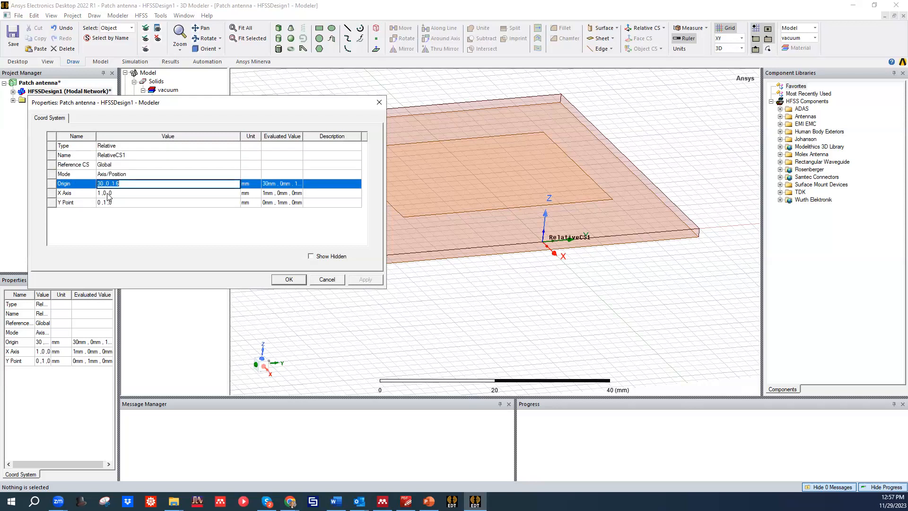
{"action": "double_click", "coordinate": [102, 184]}
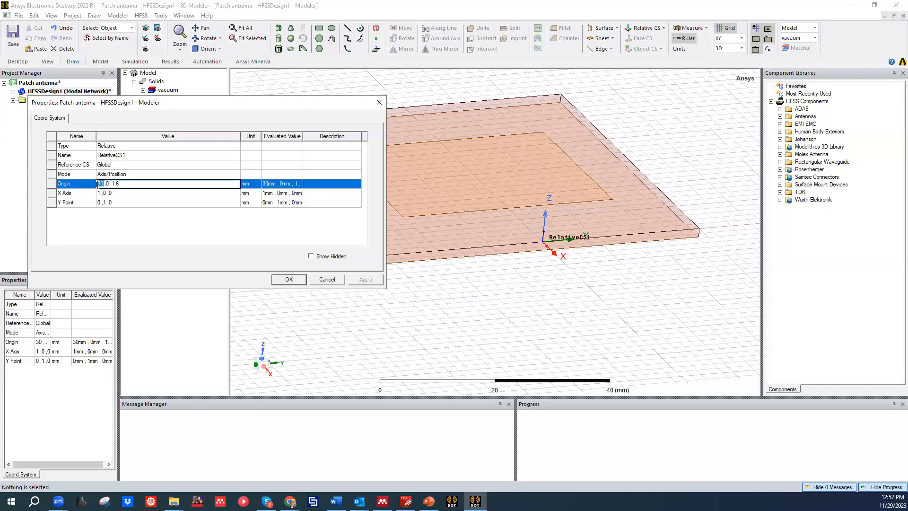
{"action": "left_click", "coordinate": [126, 185]}
{"action": "left_click", "coordinate": [111, 165]}
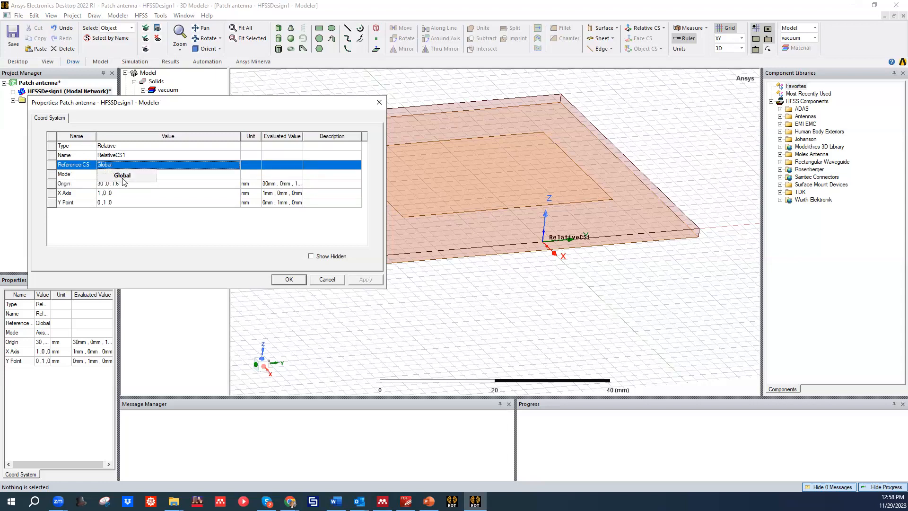
{"action": "left_click", "coordinate": [171, 165]}
{"action": "left_click", "coordinate": [108, 166]}
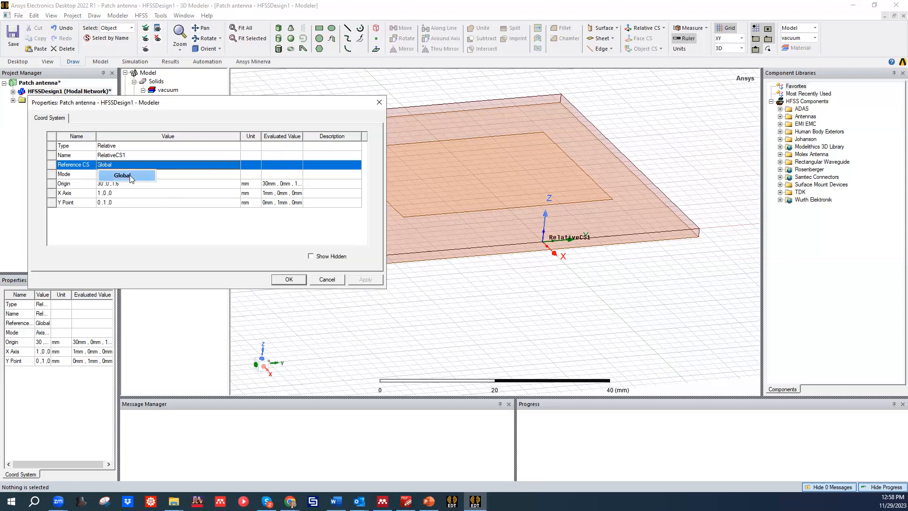
{"action": "left_click", "coordinate": [72, 165]}
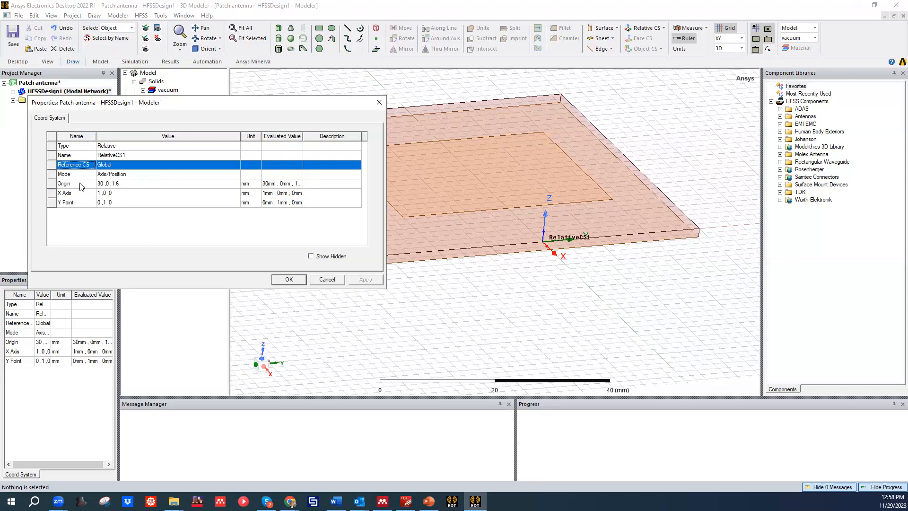
Set the Z component of the relative coordinate system's origin to the variable d
{"action": "left_click", "coordinate": [126, 183]}
{"action": "double_click", "coordinate": [117, 183]}
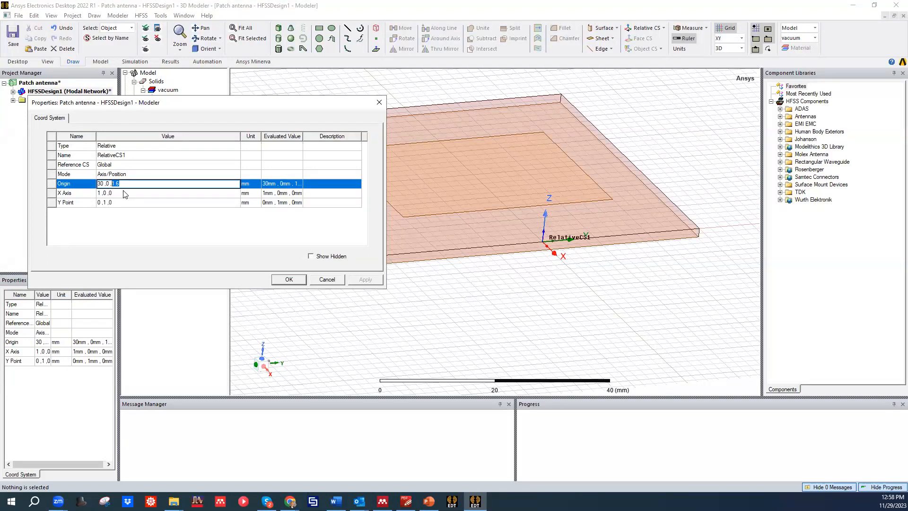
{"action": "type", "text": "d"}
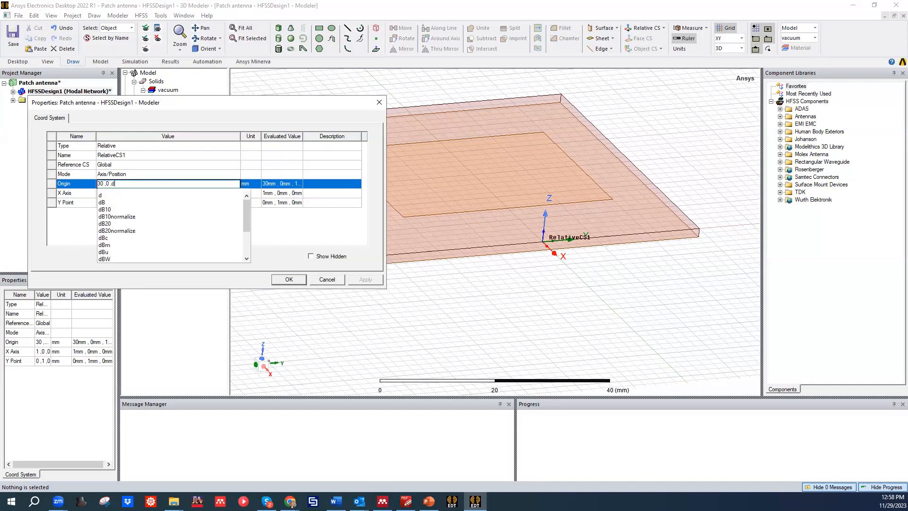
{"action": "left_click", "coordinate": [57, 224]}
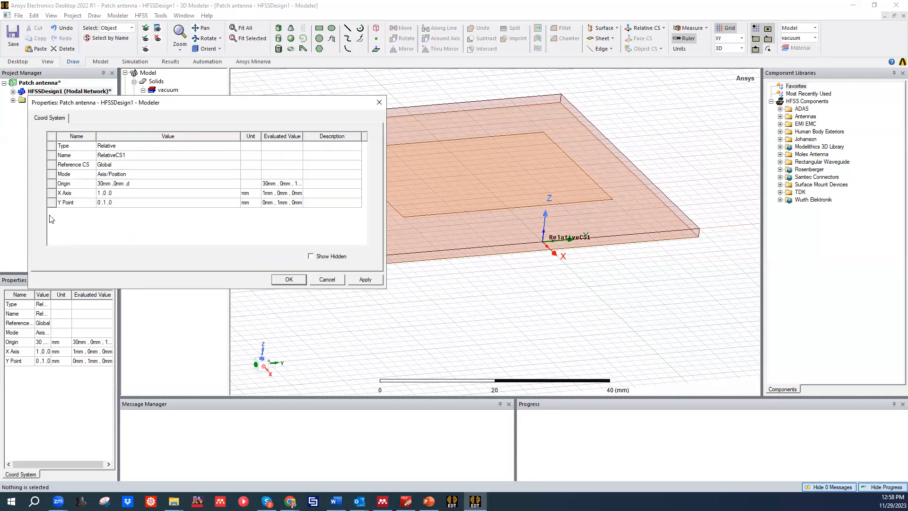
Set the X component of the relative coordinate system's origin to Lx/2, apply it and close the properties
{"action": "left_click", "coordinate": [103, 184]}
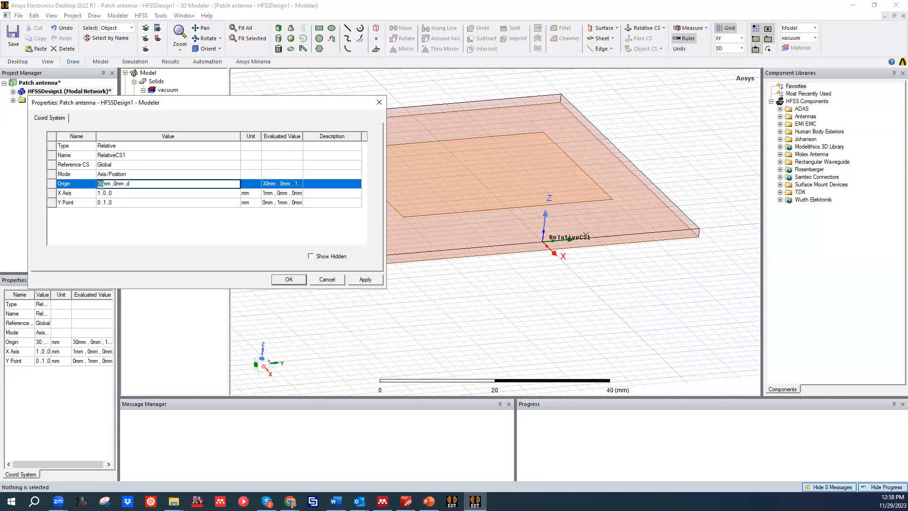
{"action": "type", "text": "1"}
{"action": "type", "text": "x"}
{"action": "type", "text": "/2"}
{"action": "key", "text": "Delete"}
{"action": "key", "text": "Delete"}
{"action": "key", "text": "Delete"}
{"action": "left_click", "coordinate": [180, 235]}
{"action": "left_click", "coordinate": [364, 280]}
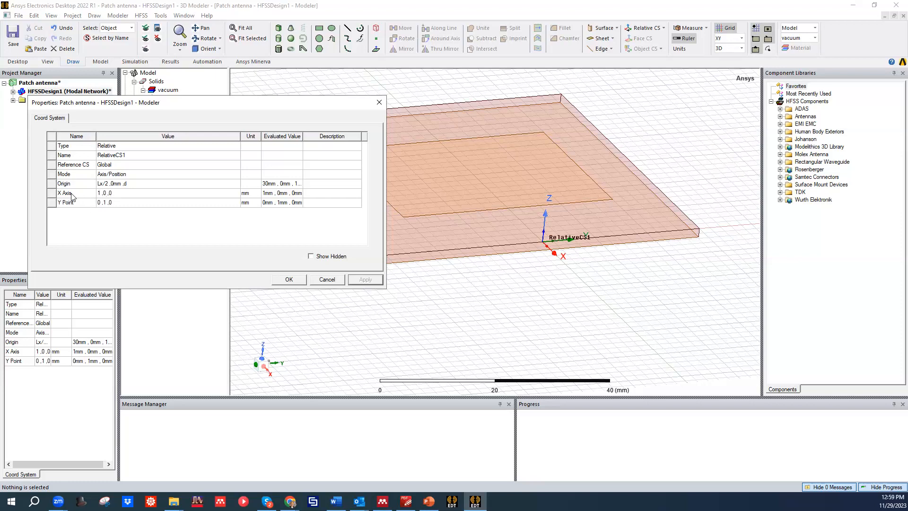
{"action": "left_click", "coordinate": [102, 203]}
{"action": "left_click", "coordinate": [119, 211]}
{"action": "left_click", "coordinate": [294, 281]}
Draw a feed-line rectangle about 22 by 4 mm, from inside the patch to the substrate edge at the relative coordinate system's origin
{"action": "scroll", "coordinate": [571, 263], "scroll_direction": "up", "scroll_amount": 3}
{"action": "scroll", "coordinate": [540, 231], "scroll_direction": "down", "scroll_amount": 5}
{"action": "middle_click_drag", "start_coordinate": [526, 229], "coordinate": [482, 241]}
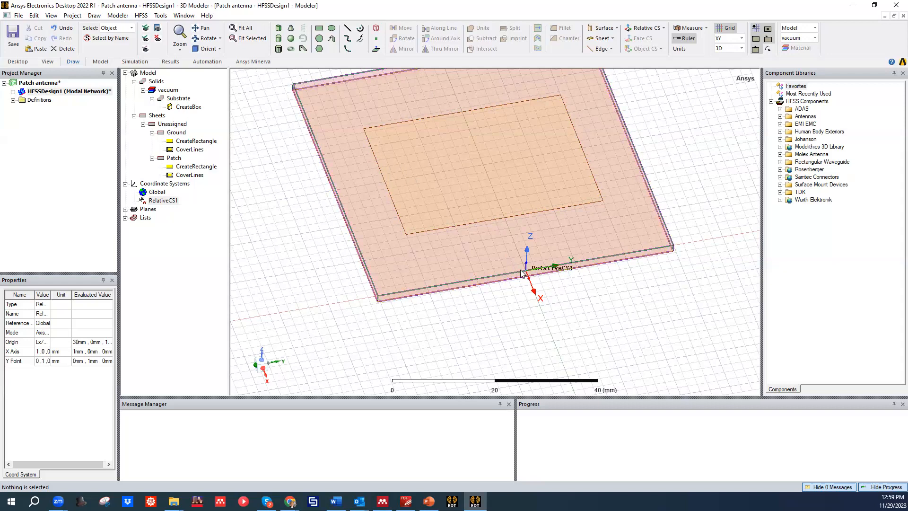
{"action": "scroll", "coordinate": [524, 273], "scroll_direction": "up", "scroll_amount": 2}
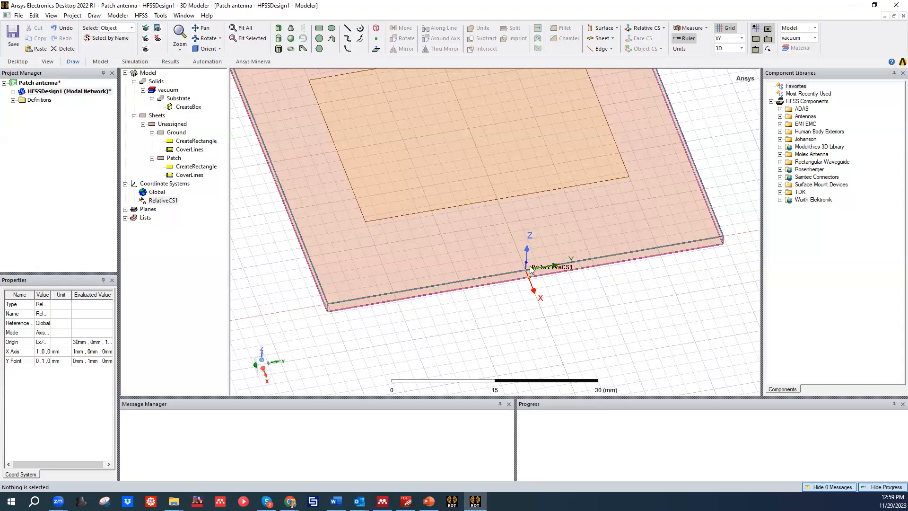
{"action": "scroll", "coordinate": [517, 277], "scroll_direction": "down", "scroll_amount": 3}
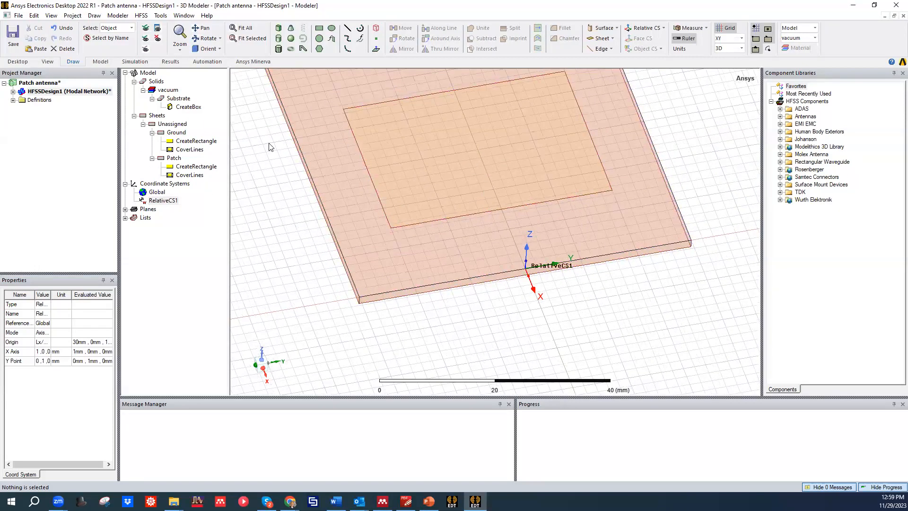
{"action": "left_click", "coordinate": [322, 30]}
{"action": "left_click", "coordinate": [479, 183]}
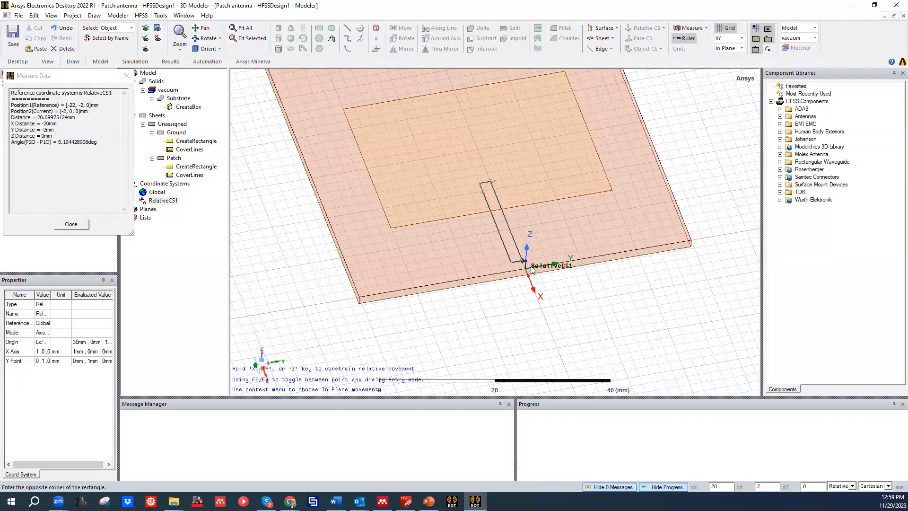
{"action": "left_click", "coordinate": [536, 266]}
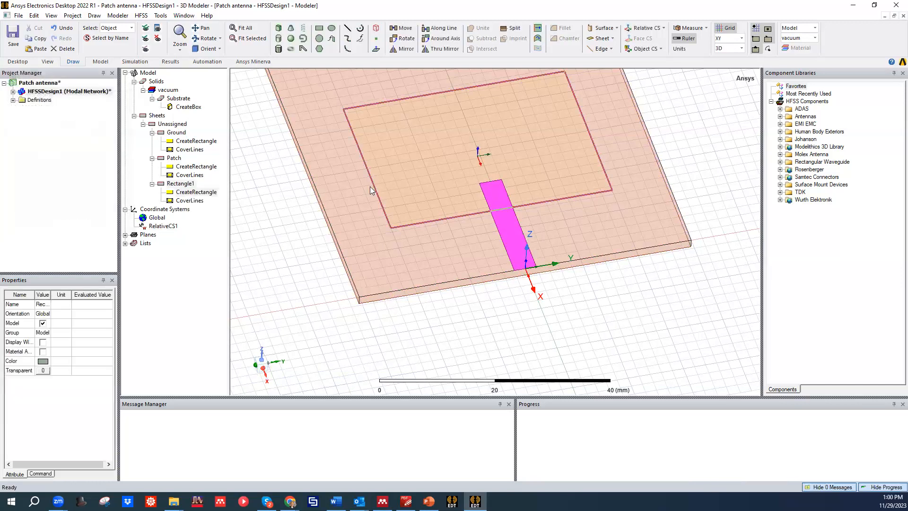
Rename the new feed-line rectangle as Microstrip and set its color to orange
{"action": "mouse_move", "coordinate": [471, 191]}
{"action": "left_mouse_down", "text": "alt"}
{"action": "mouse_move", "coordinate": [463, 185]}
{"action": "mouse_move", "coordinate": [454, 194]}
{"action": "left_mouse_up", "text": "alt"}
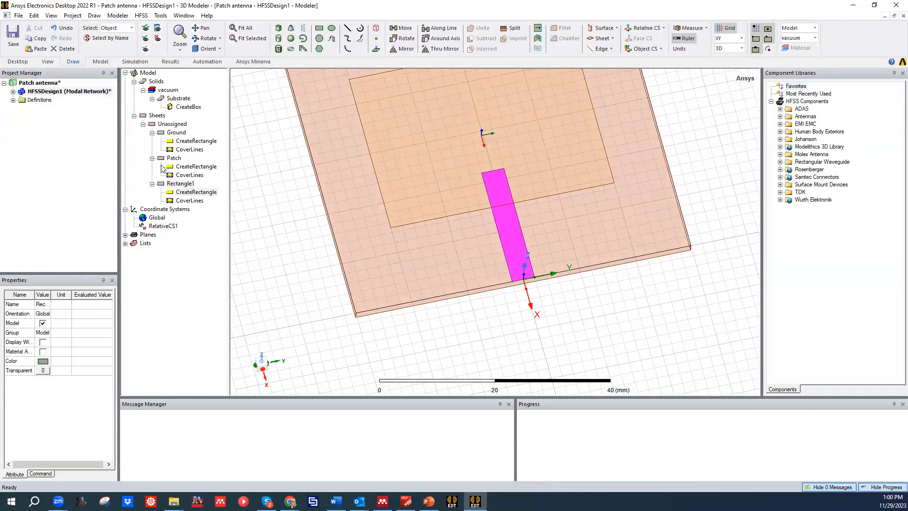
{"action": "left_click", "coordinate": [192, 194]}
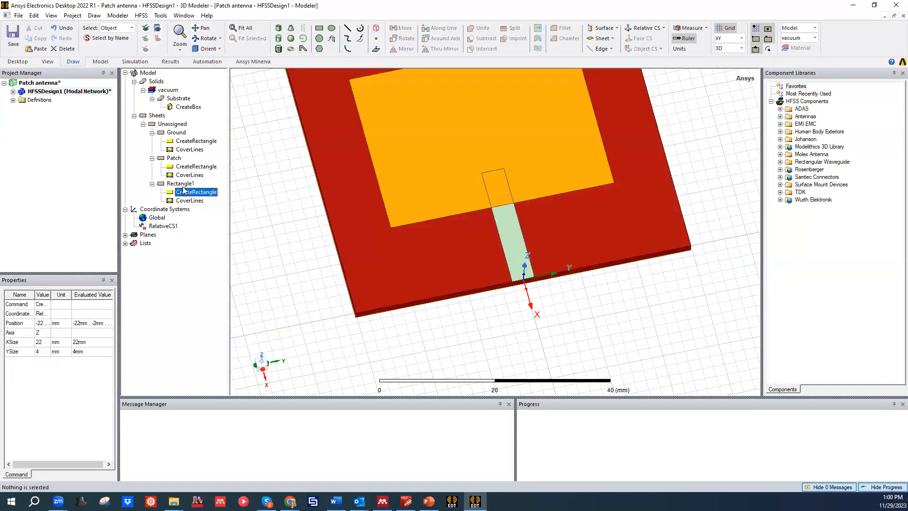
{"action": "left_click", "coordinate": [181, 184]}
{"action": "double_click", "coordinate": [181, 184]}
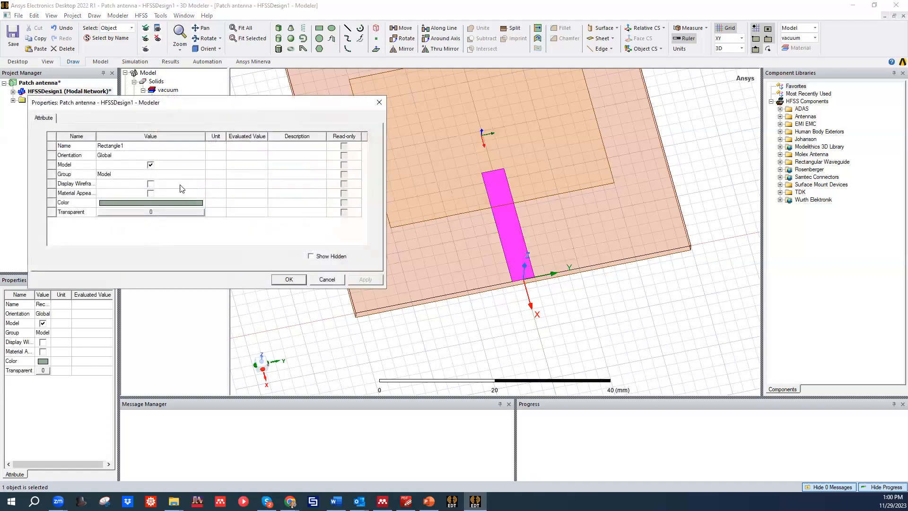
{"action": "left_click", "coordinate": [129, 145]}
{"action": "type", "text": "Microstrip"}
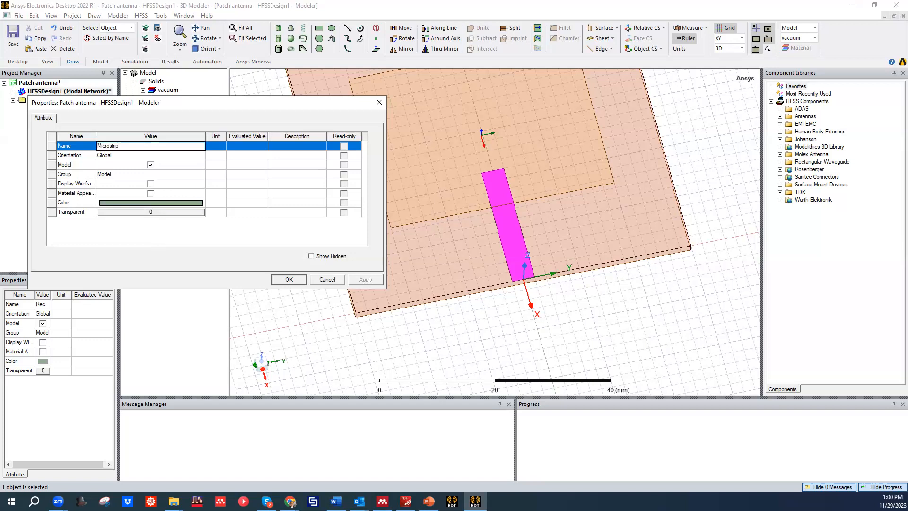
{"action": "left_click", "coordinate": [179, 203]}
{"action": "left_click", "coordinate": [123, 175]}
{"action": "left_click", "coordinate": [120, 260]}
{"action": "left_click", "coordinate": [365, 280]}
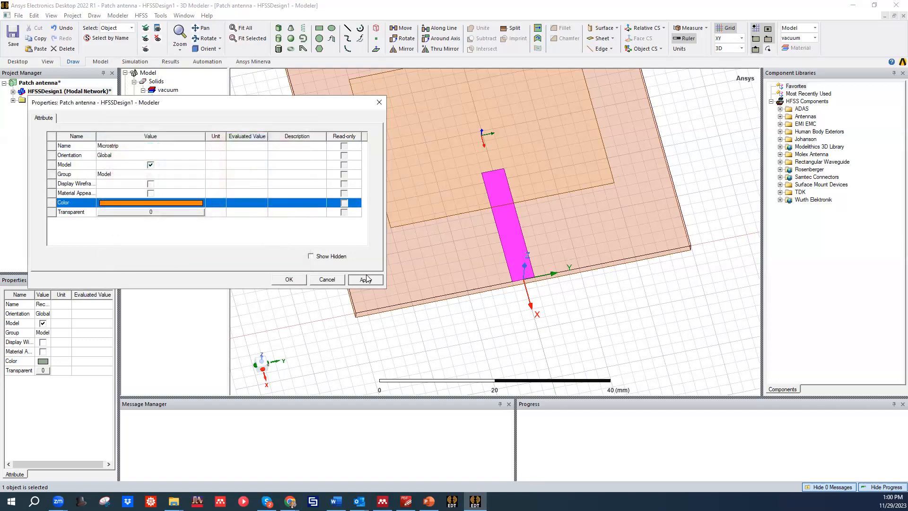
{"action": "left_click", "coordinate": [289, 279]}
Keep RelativeCS1 as the microstrip rectangle's coordinate system and set its XSize to Lx/2
{"action": "double_click", "coordinate": [199, 169]}
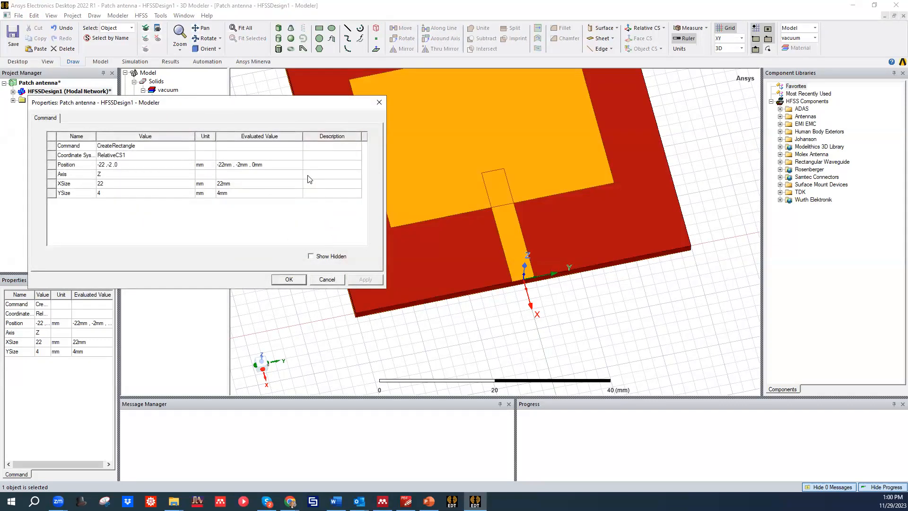
{"action": "left_click", "coordinate": [114, 159]}
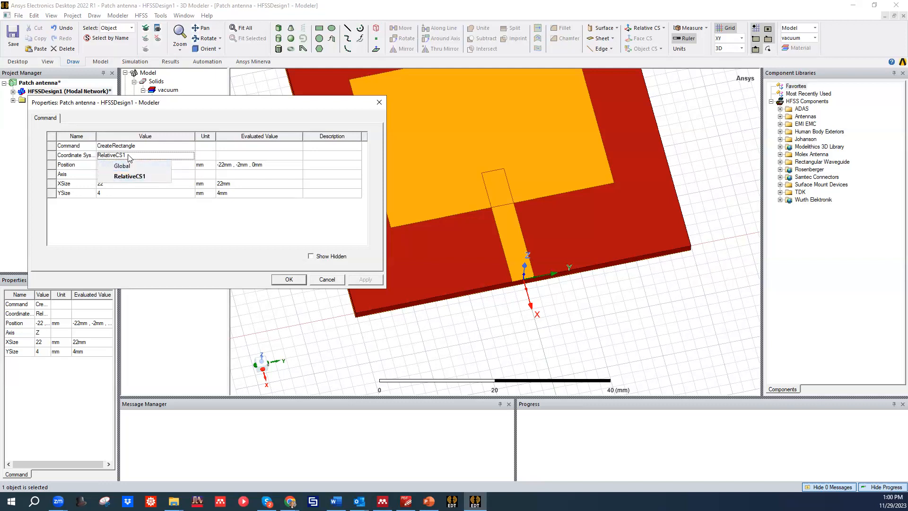
{"action": "left_click", "coordinate": [197, 209]}
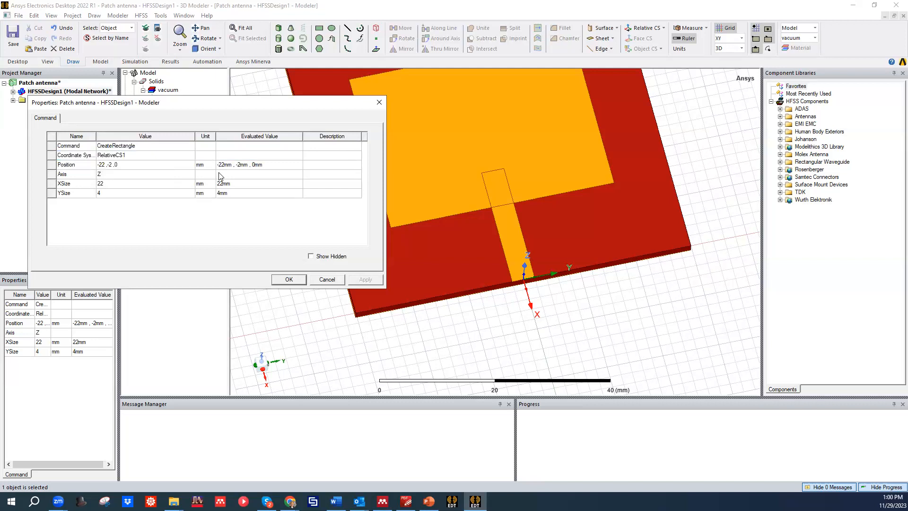
{"action": "left_click", "coordinate": [110, 184]}
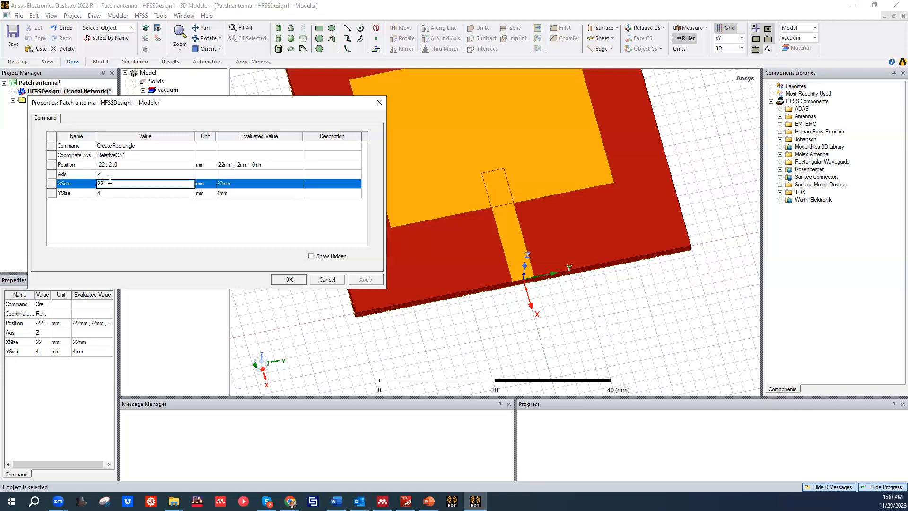
{"action": "left_click", "coordinate": [84, 186]}
{"action": "type", "text": "L"}
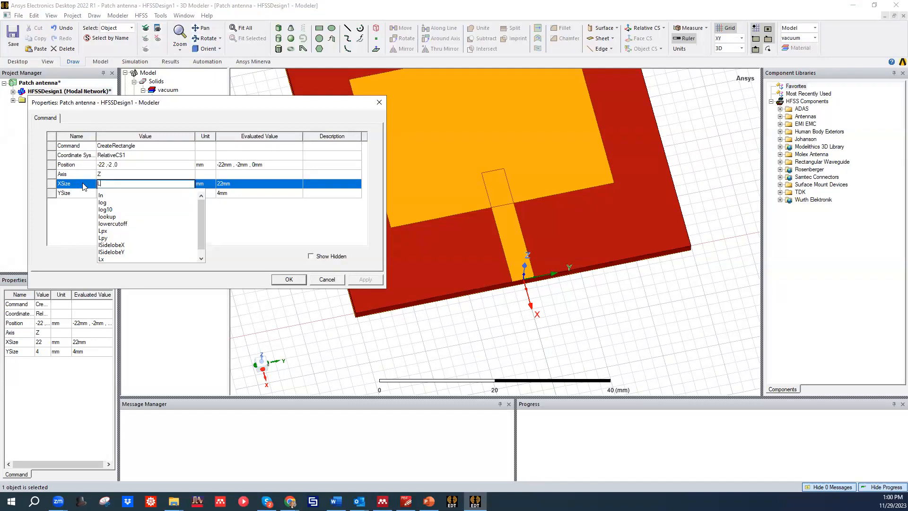
{"action": "type", "text": "x/2"}
{"action": "left_click", "coordinate": [155, 225]}
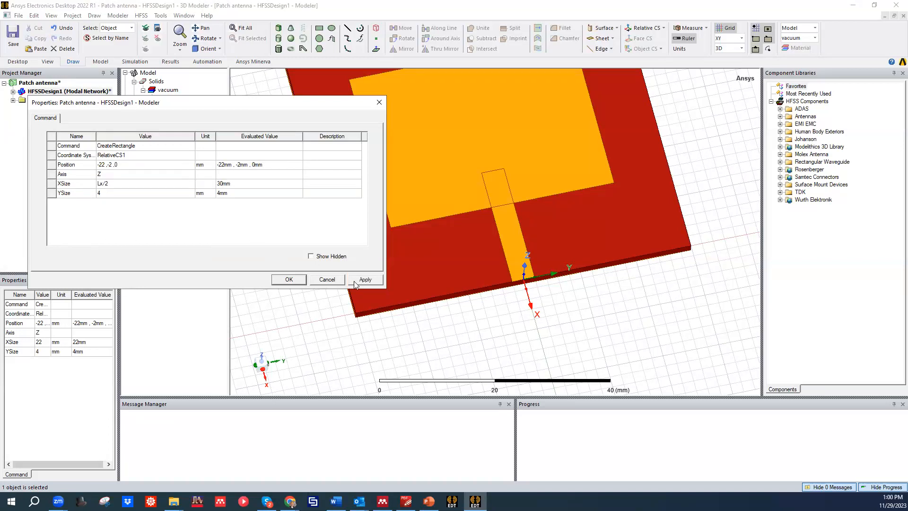
{"action": "left_click", "coordinate": [365, 280]}
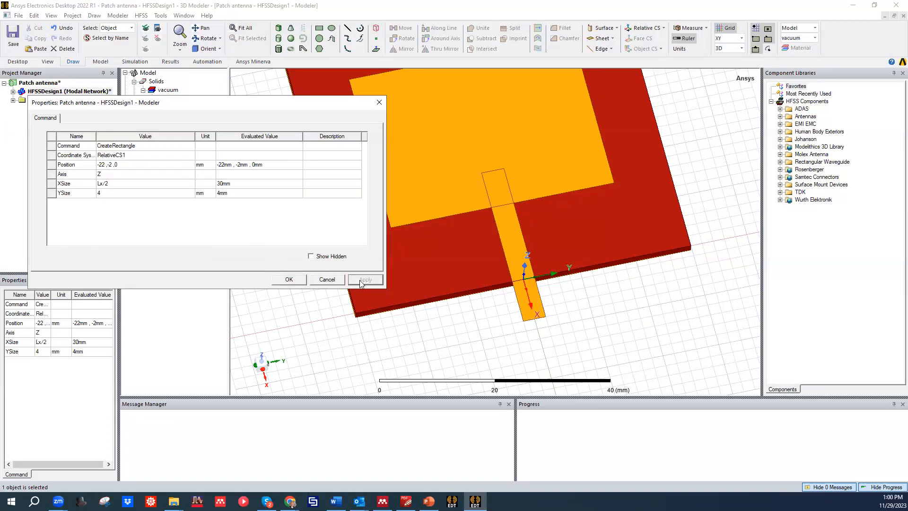
Set the microstrip's YSize to a new length variable Lsty with a value of 3 mm
{"action": "left_click", "coordinate": [116, 194]}
{"action": "left_click", "coordinate": [113, 193]}
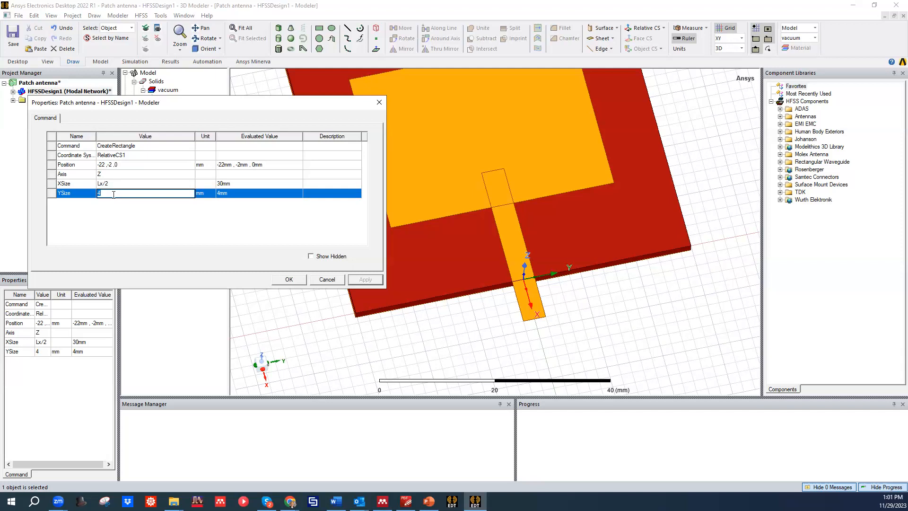
{"action": "type", "text": "L"}
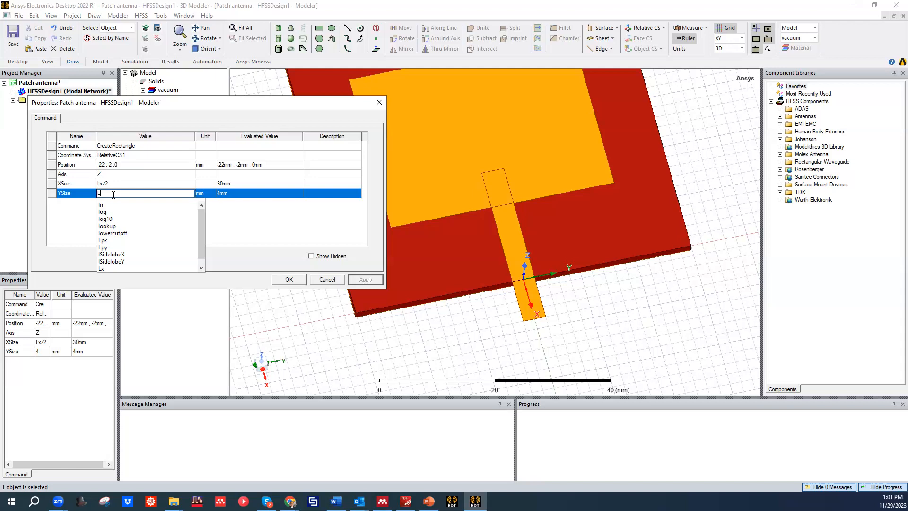
{"action": "type", "text": "st"}
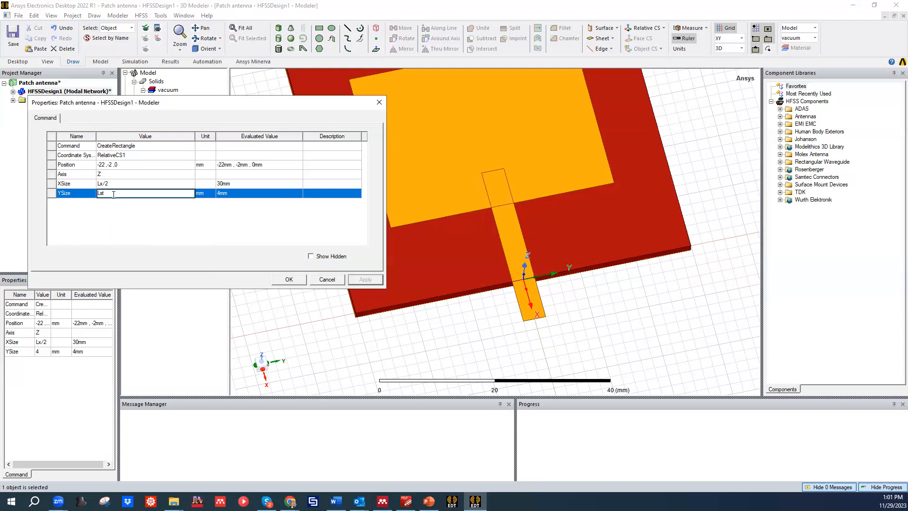
{"action": "type", "text": "y"}
{"action": "key", "text": "Return"}
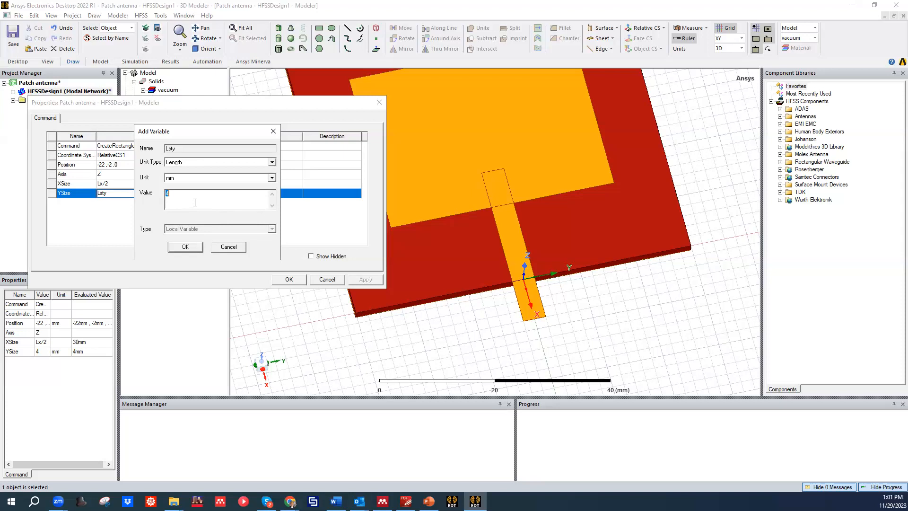
{"action": "left_click", "coordinate": [185, 246]}
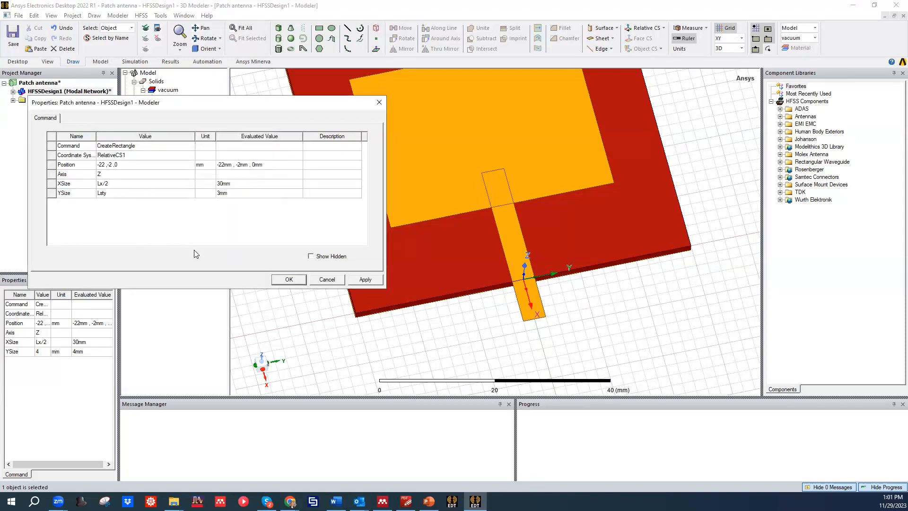
{"action": "left_click", "coordinate": [362, 279]}
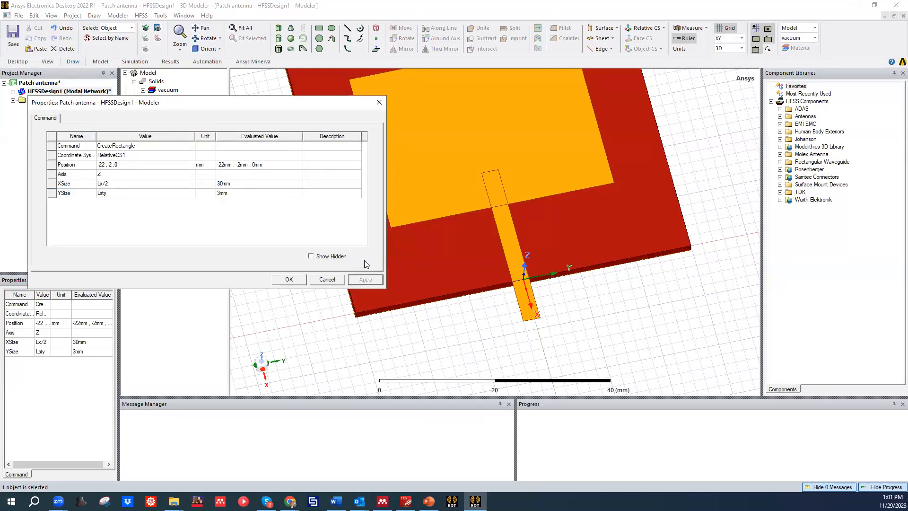
Set the X component of the microstrip's position to -Lx/2
{"action": "left_click", "coordinate": [105, 166]}
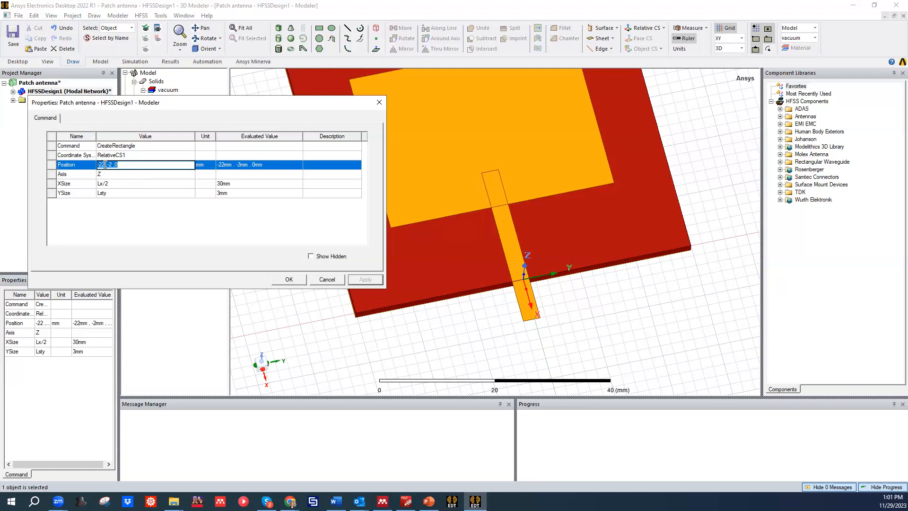
{"action": "left_click", "coordinate": [105, 165]}
{"action": "type", "text": "Lx/2"}
{"action": "left_click", "coordinate": [163, 213]}
{"action": "left_click", "coordinate": [365, 279]}
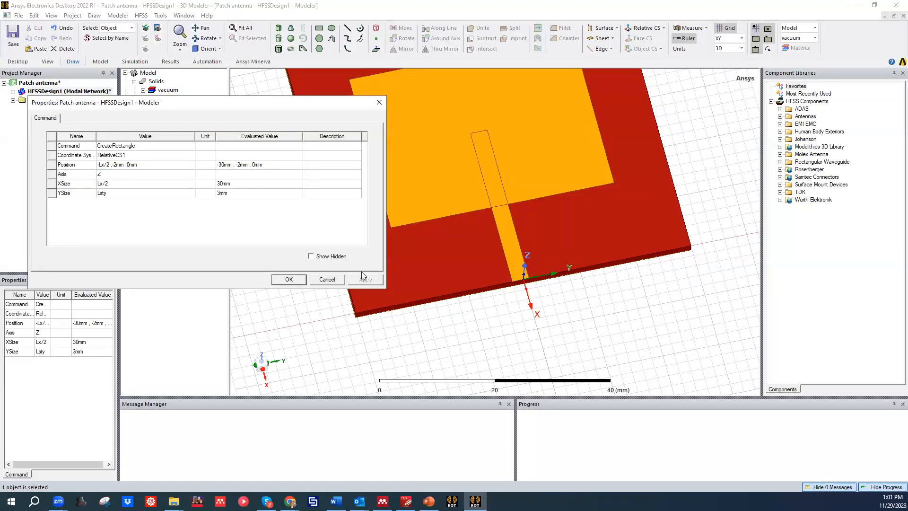
Set the Y component of the microstrip's position to -Lsty/2, keep Z at 0 mm, and close the rectangle's properties
{"action": "left_click", "coordinate": [125, 165]}
{"action": "left_click_drag", "start_coordinate": [124, 164], "coordinate": [118, 164]}
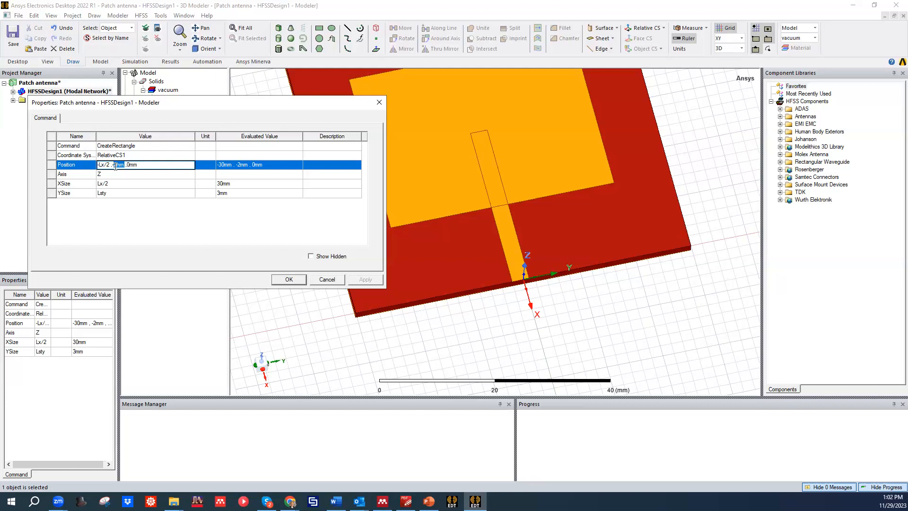
{"action": "type", "text": "L"}
{"action": "type", "text": "sty"}
{"action": "type", "text": "/"}
{"action": "type", "text": "y"}
{"action": "left_click", "coordinate": [135, 222]}
{"action": "left_click", "coordinate": [364, 280]}
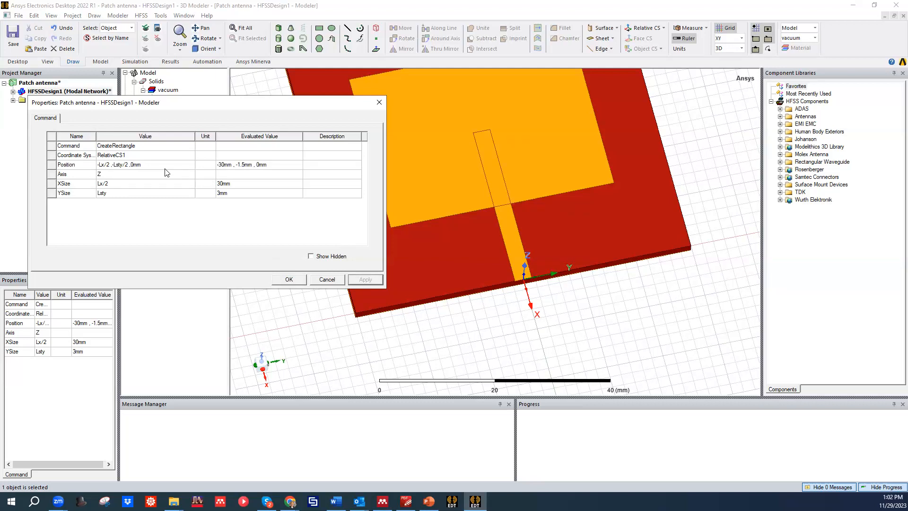
{"action": "left_click", "coordinate": [133, 165]}
{"action": "left_click", "coordinate": [133, 166]}
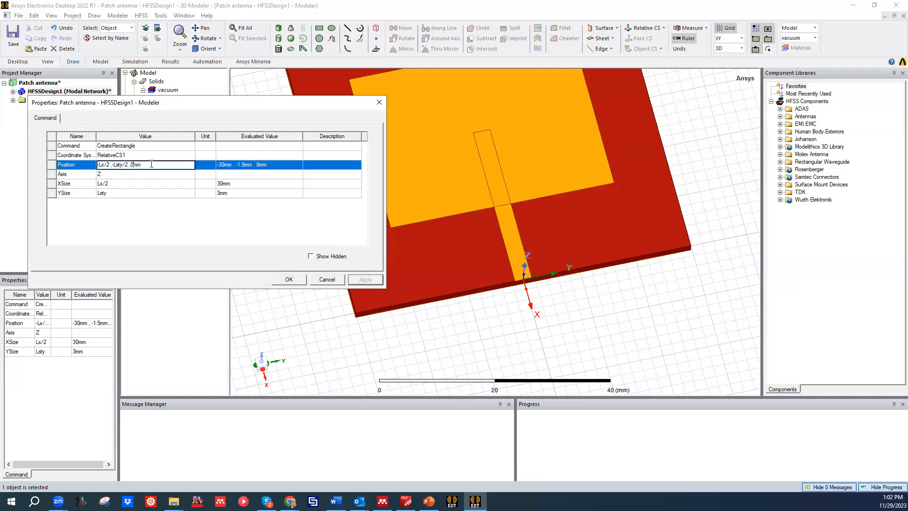
{"action": "left_click", "coordinate": [163, 222]}
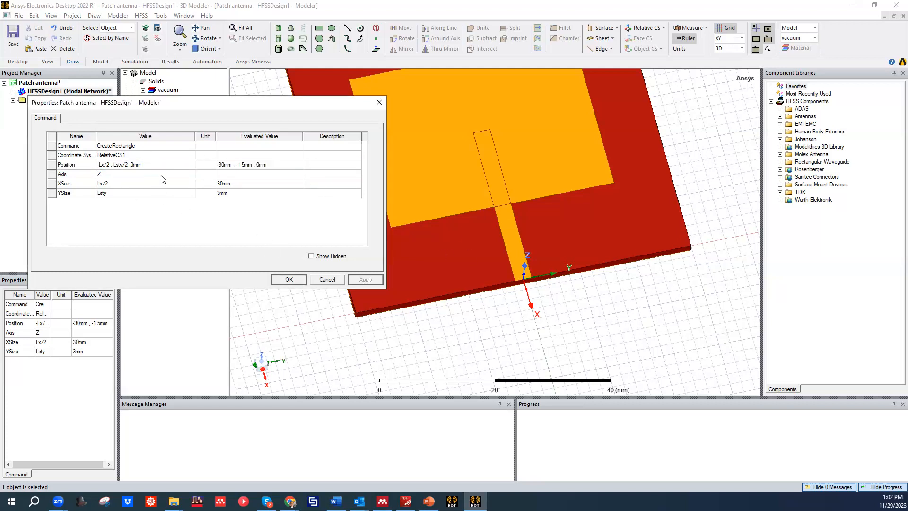
{"action": "left_click", "coordinate": [288, 278]}
{"action": "left_click_drag", "start_coordinate": [490, 264], "coordinate": [533, 217], "text": "alt"}
{"action": "scroll", "coordinate": [533, 213], "scroll_direction": "down", "scroll_amount": 5}
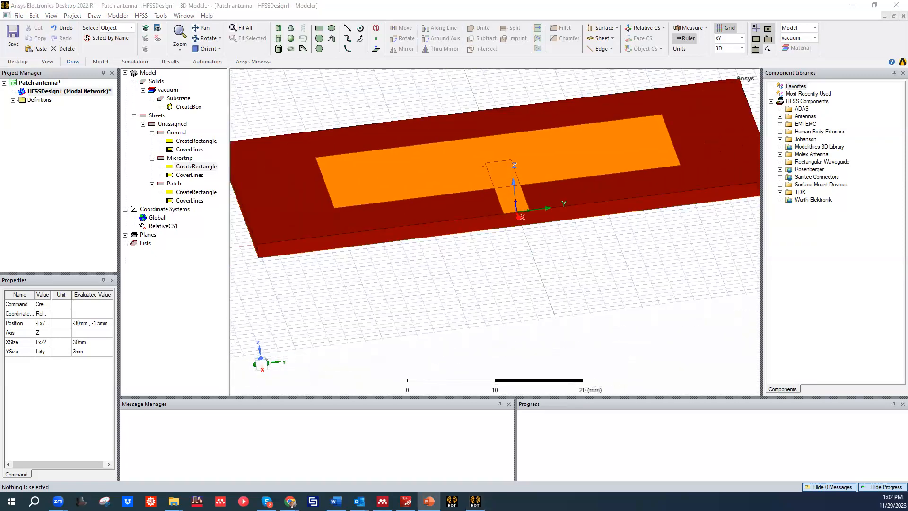
Examine the microstrip feed line from several angles, checking how it overlaps the patch and meets the substrate edge
{"action": "left_click_drag", "start_coordinate": [666, 189], "coordinate": [673, 221], "text": "alt"}
{"action": "scroll", "coordinate": [589, 190], "scroll_direction": "up", "scroll_amount": 2}
{"action": "scroll", "coordinate": [580, 182], "scroll_direction": "down", "scroll_amount": 4}
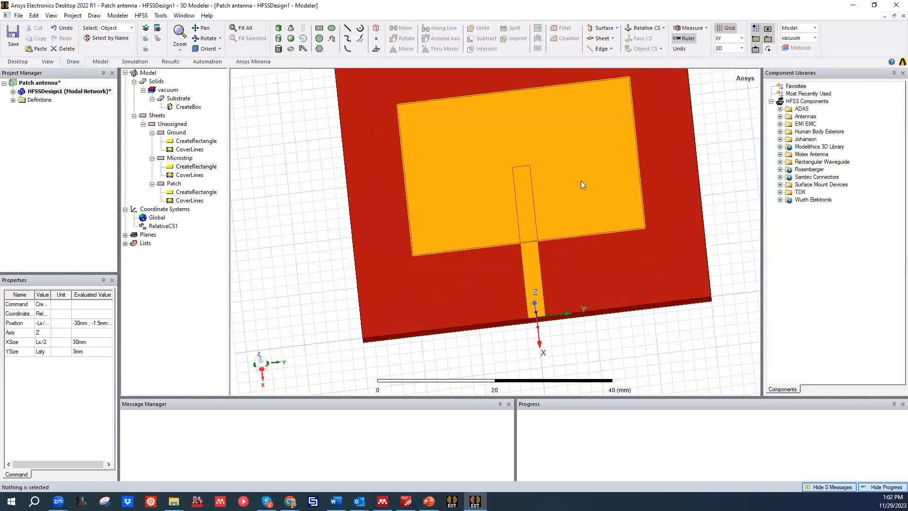
{"action": "left_click_drag", "start_coordinate": [567, 172], "coordinate": [536, 205], "text": "alt"}
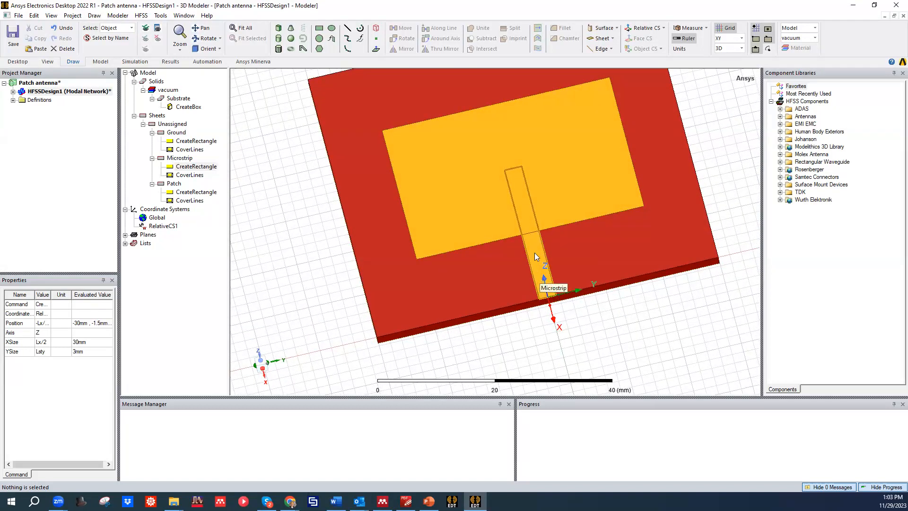
{"action": "left_click", "coordinate": [543, 268]}
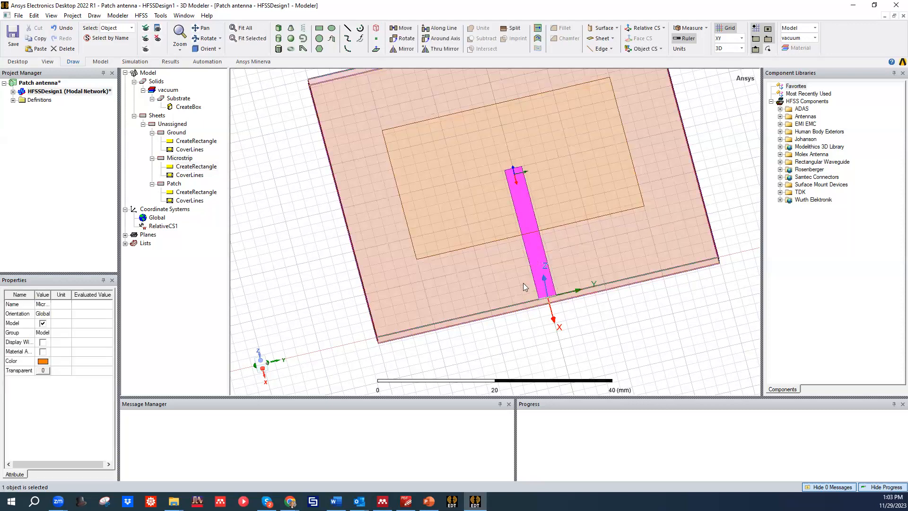
{"action": "left_click", "coordinate": [629, 318]}
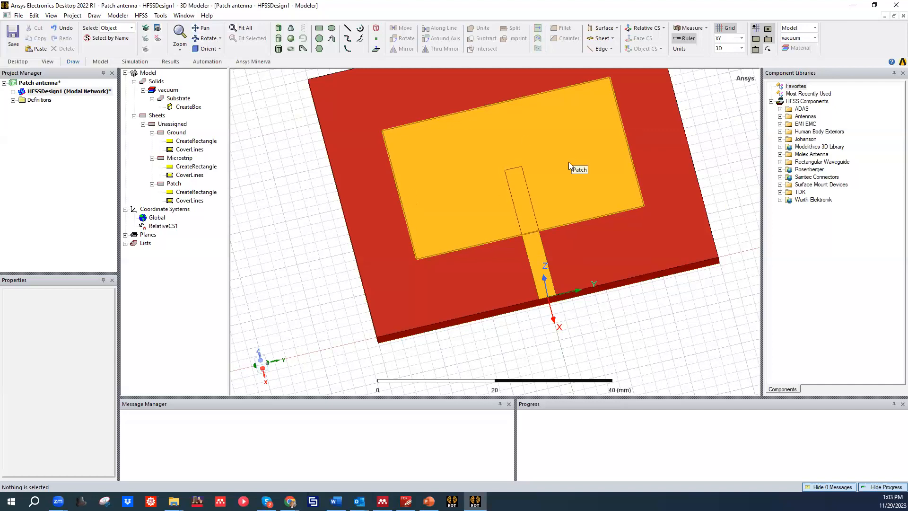
{"action": "middle_click_drag", "start_coordinate": [637, 243], "coordinate": [610, 249]}
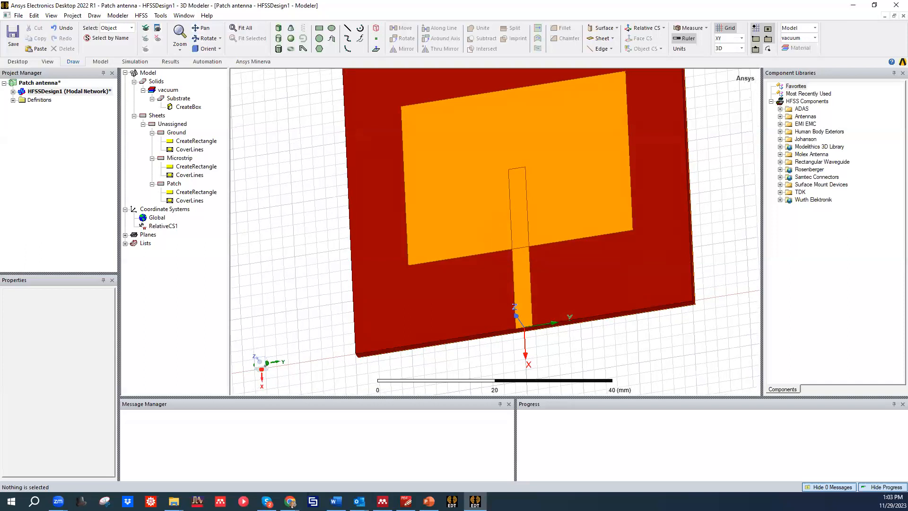
{"action": "key", "text": "alt+Tab"}
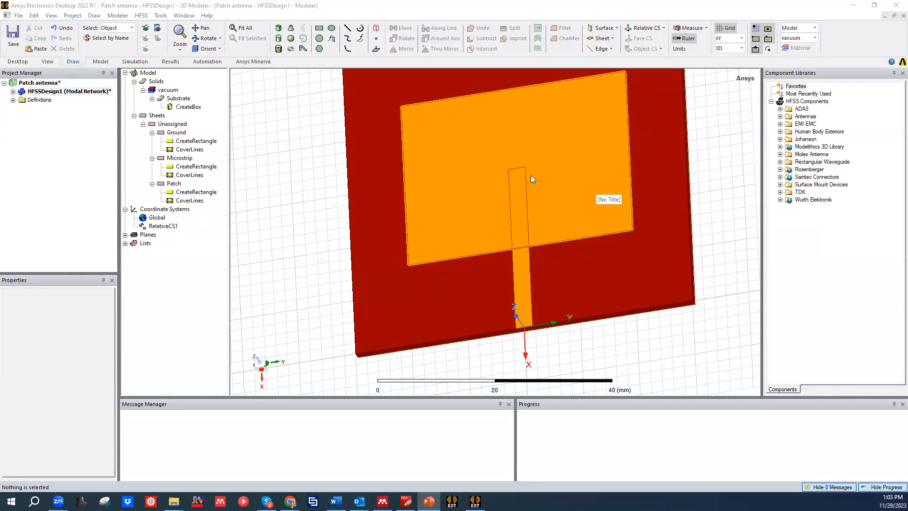
{"action": "middle_click_drag", "start_coordinate": [569, 206], "coordinate": [543, 251]}
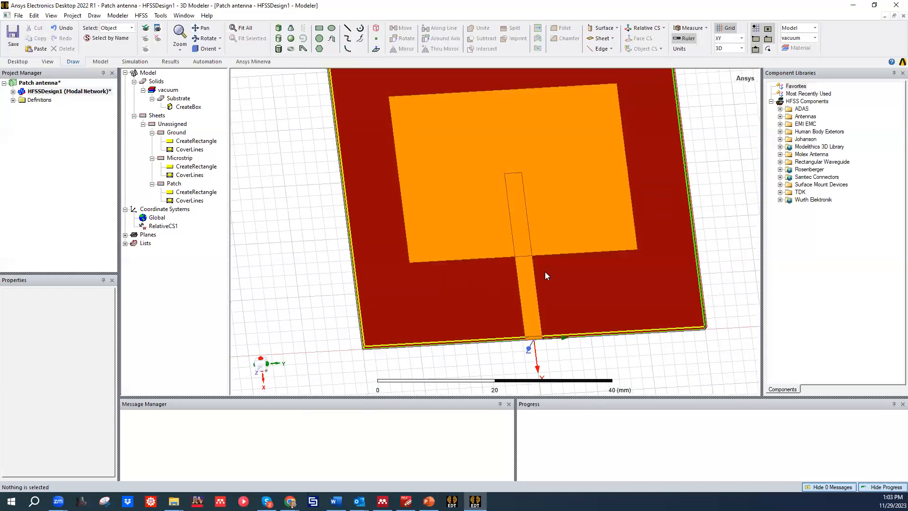
{"action": "middle_click_drag", "start_coordinate": [511, 246], "coordinate": [510, 189]}
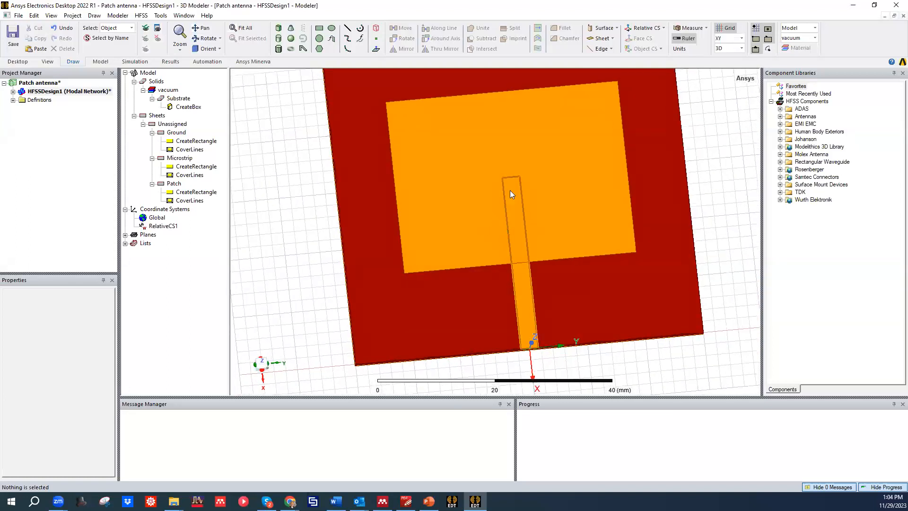
{"action": "left_click", "coordinate": [320, 28]}
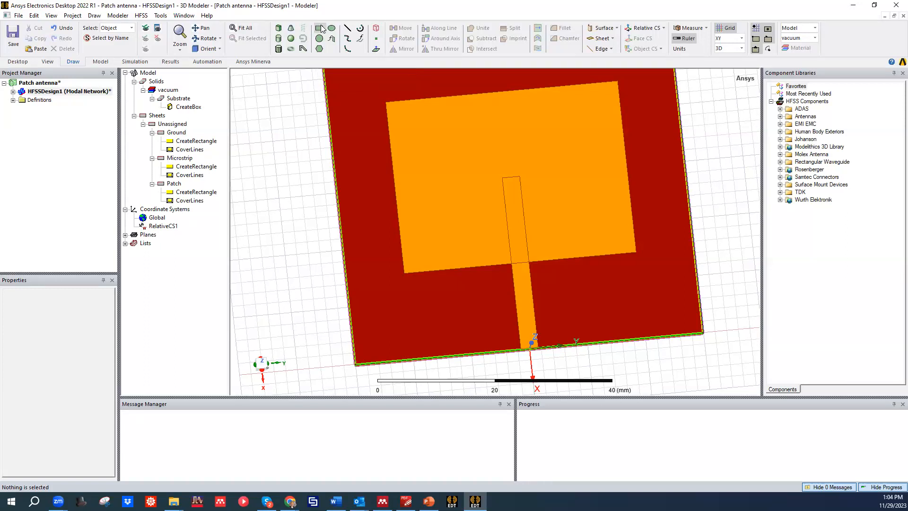
{"action": "left_click", "coordinate": [486, 191]}
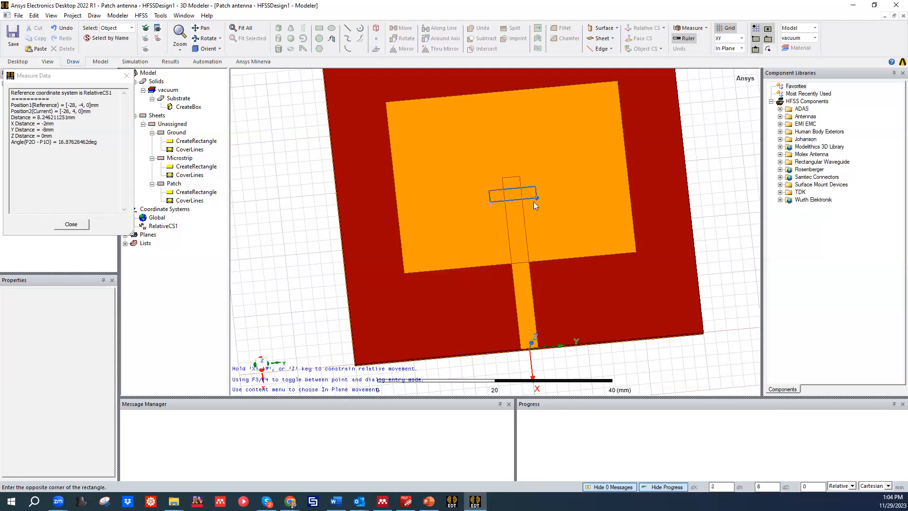
{"action": "key", "text": "Escape"}
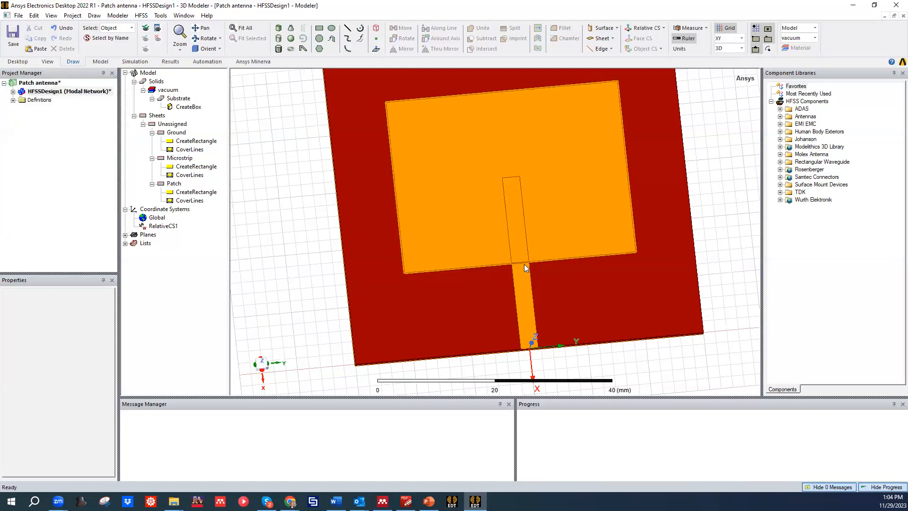
Create a relative coordinate system at the midpoint of the patch edge where the microstrip enters
{"action": "left_click", "coordinate": [689, 28]}
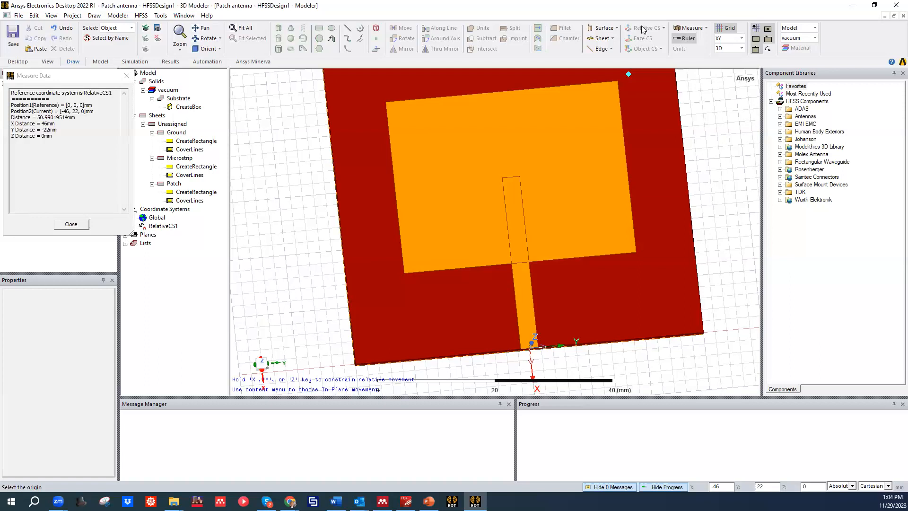
{"action": "mouse_move", "coordinate": [521, 264]}
{"action": "middle_mouse_down"}
{"action": "mouse_move", "coordinate": [537, 198]}
{"action": "mouse_move", "coordinate": [536, 233]}
{"action": "middle_mouse_up"}
{"action": "left_click", "coordinate": [520, 261]}
Set the X component of RelativeCS2's origin to -Lpx/2
{"action": "left_click", "coordinate": [159, 236]}
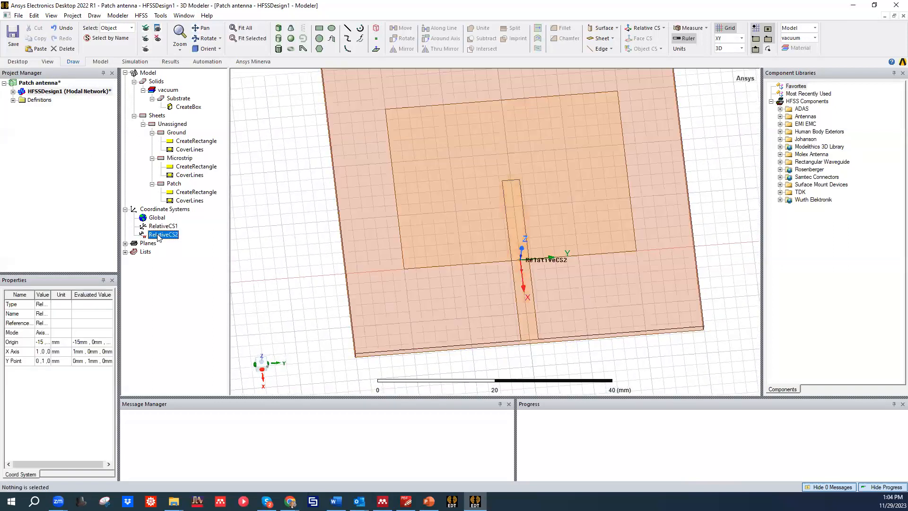
{"action": "double_click", "coordinate": [158, 236]}
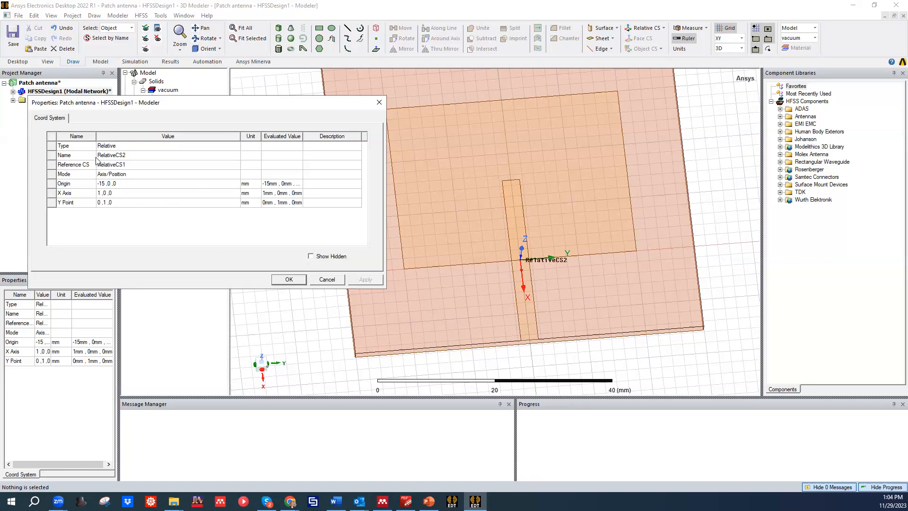
{"action": "left_click", "coordinate": [549, 281]}
{"action": "left_click", "coordinate": [104, 184]}
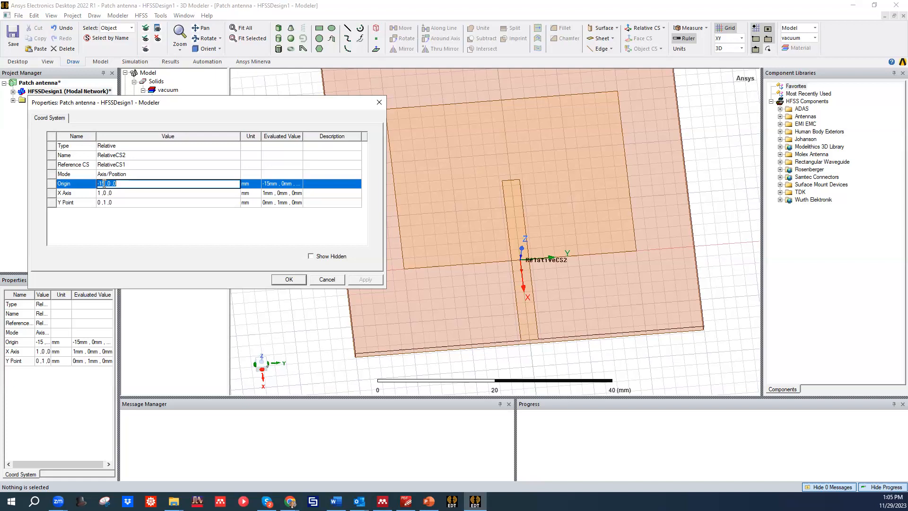
{"action": "double_click", "coordinate": [104, 183]}
{"action": "type", "text": "-Lx"}
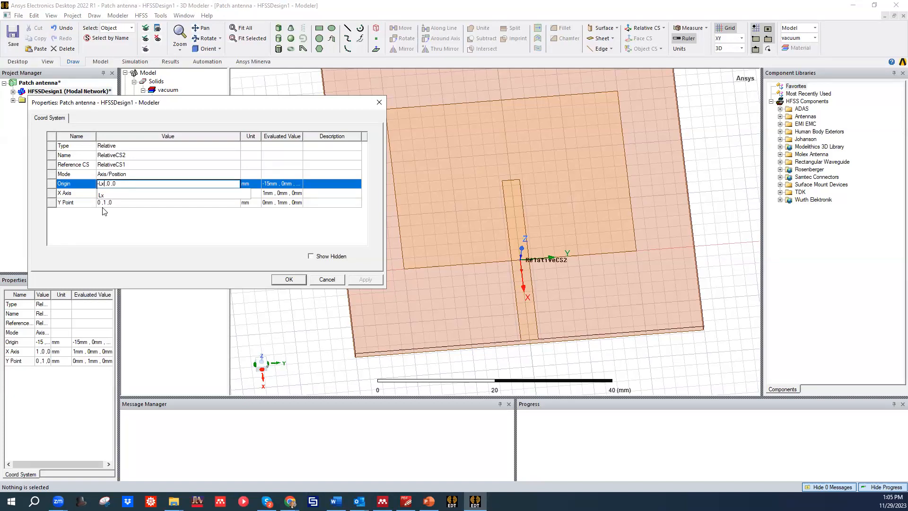
{"action": "key", "text": "BackSpace"}
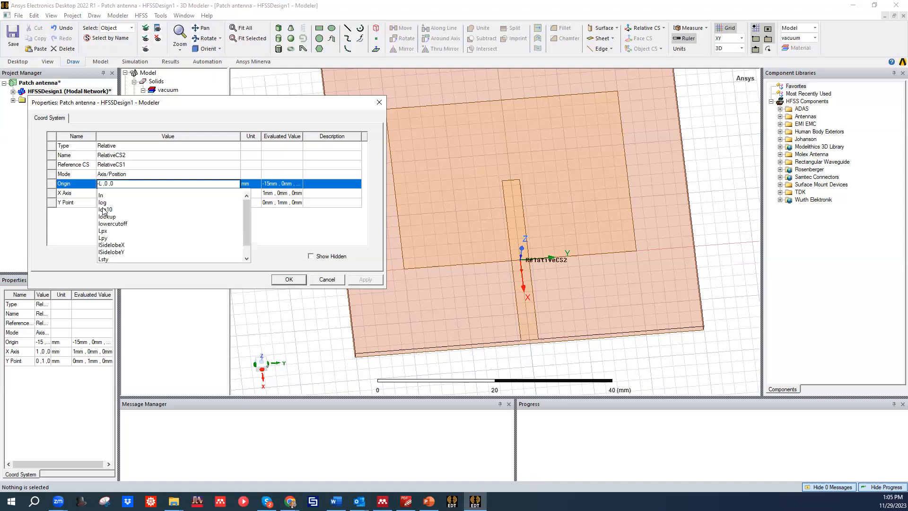
{"action": "type", "text": "p"}
{"action": "key", "text": "Down"}
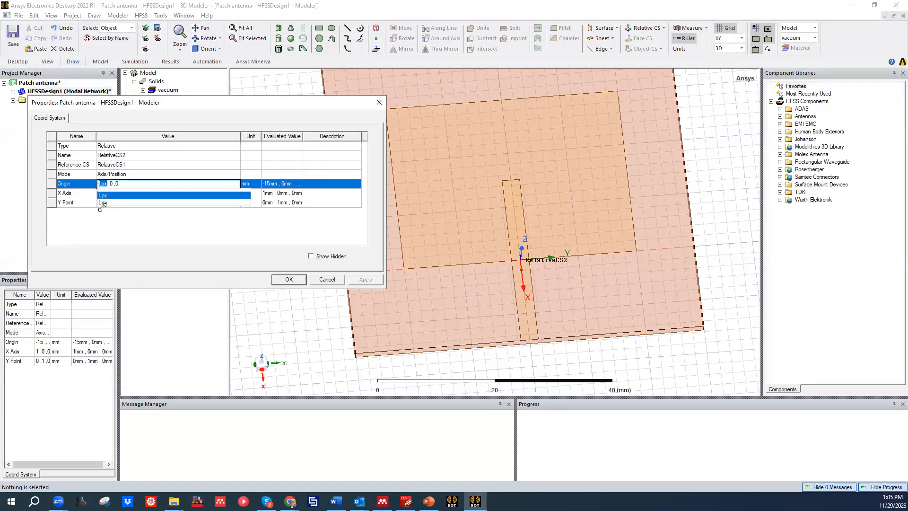
{"action": "key", "text": "Right"}
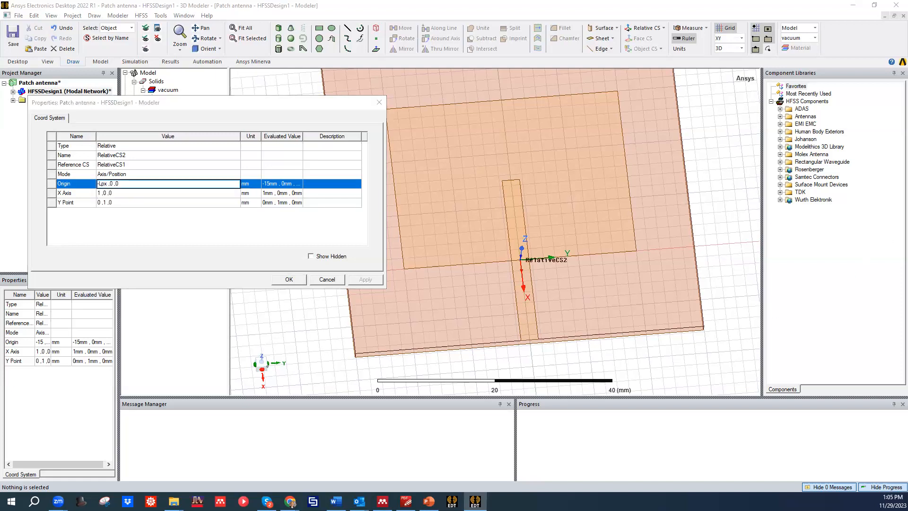
{"action": "type", "text": "/2"}
{"action": "key", "text": "Return"}
Set the Y and Z components of RelativeCS2's origin to 0mm and close its properties
{"action": "left_click", "coordinate": [121, 185]}
{"action": "left_click", "coordinate": [127, 185]}
{"action": "left_click", "coordinate": [333, 231]}
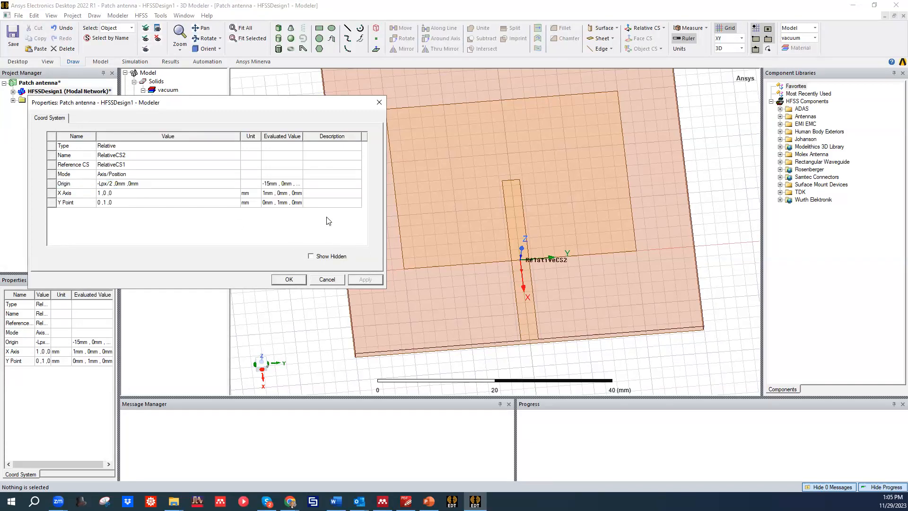
{"action": "left_click", "coordinate": [296, 279]}
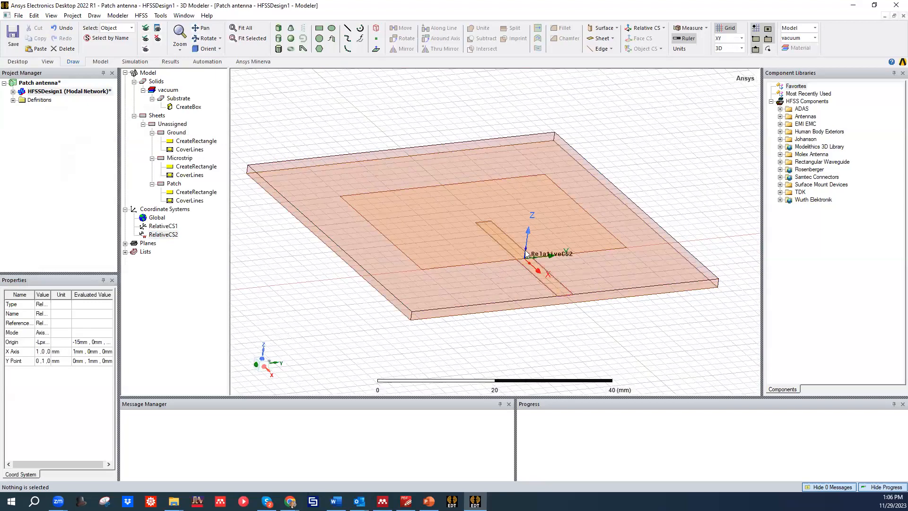
Draw a rectangle about 15 mm by 8 mm over the microstrip, starting at -13, -4, 0 and crossing the patch edge
{"action": "scroll", "coordinate": [525, 253], "scroll_direction": "up", "scroll_amount": 5}
{"action": "scroll", "coordinate": [522, 264], "scroll_direction": "down", "scroll_amount": 3}
{"action": "middle_click_drag", "start_coordinate": [523, 263], "coordinate": [538, 238]}
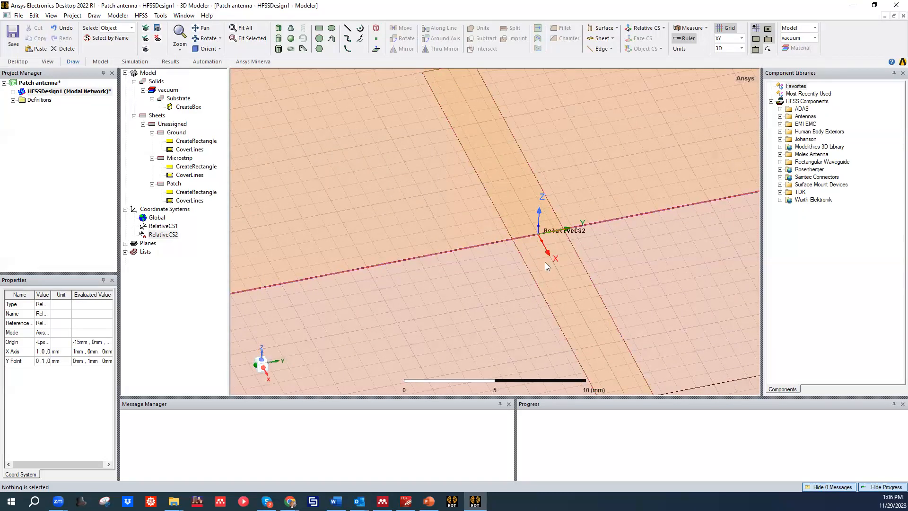
{"action": "scroll", "coordinate": [539, 247], "scroll_direction": "down", "scroll_amount": 5}
{"action": "mouse_move", "coordinate": [541, 279]}
{"action": "middle_mouse_down"}
{"action": "mouse_move", "coordinate": [572, 310]}
{"action": "mouse_move", "coordinate": [566, 294]}
{"action": "middle_mouse_up"}
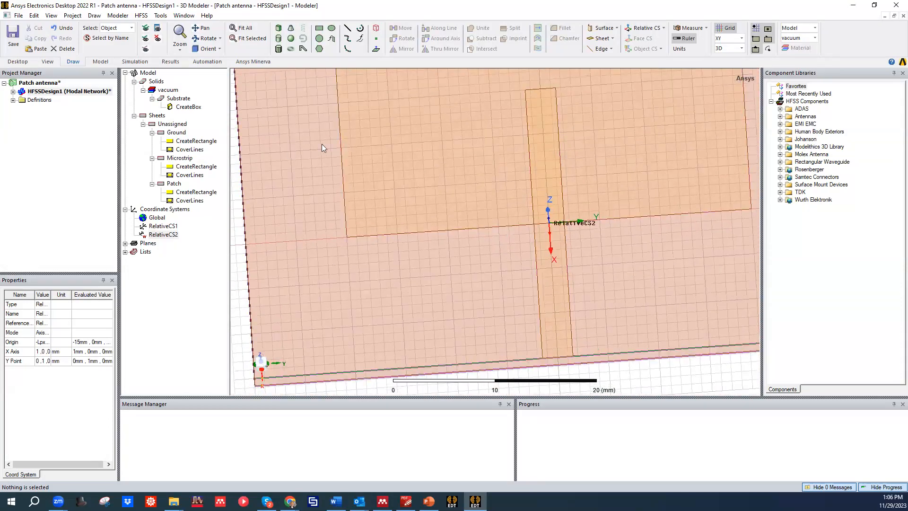
{"action": "left_click", "coordinate": [319, 28]}
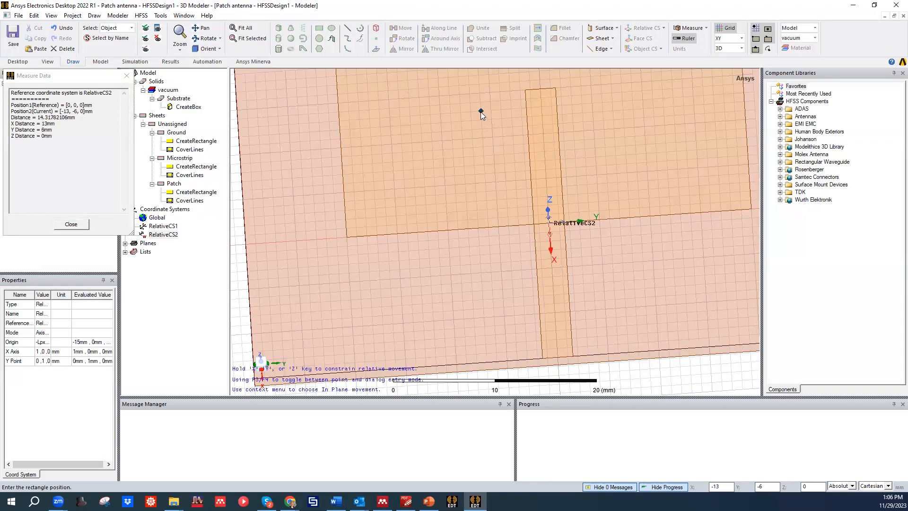
{"action": "left_click", "coordinate": [501, 110]}
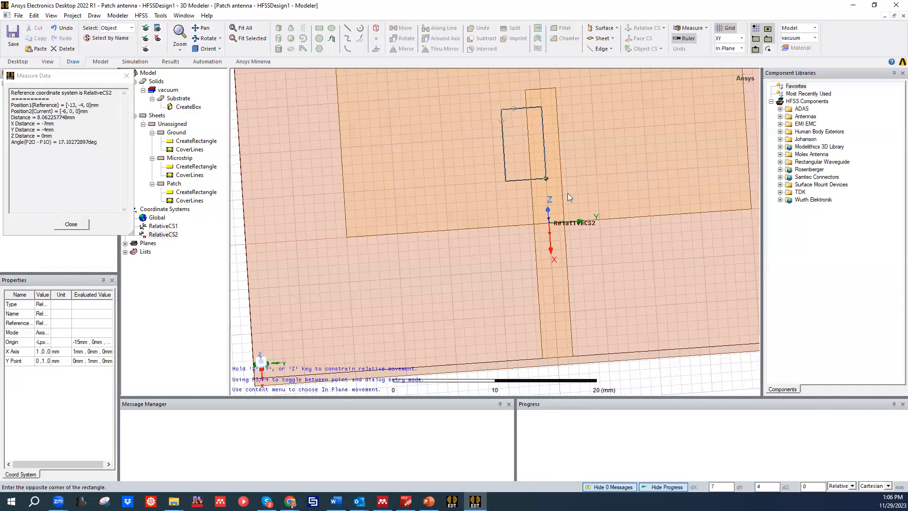
{"action": "left_click", "coordinate": [590, 240]}
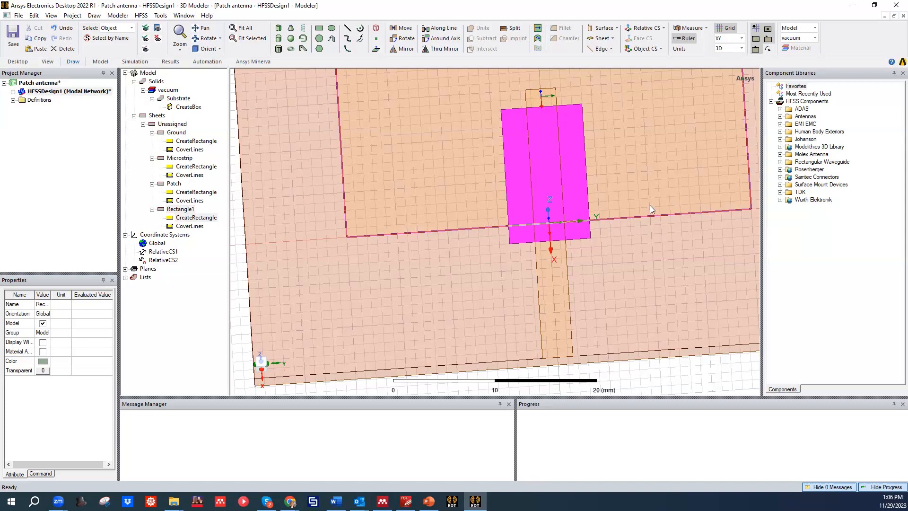
Rename the new rectangle as Cut
{"action": "left_click", "coordinate": [182, 211]}
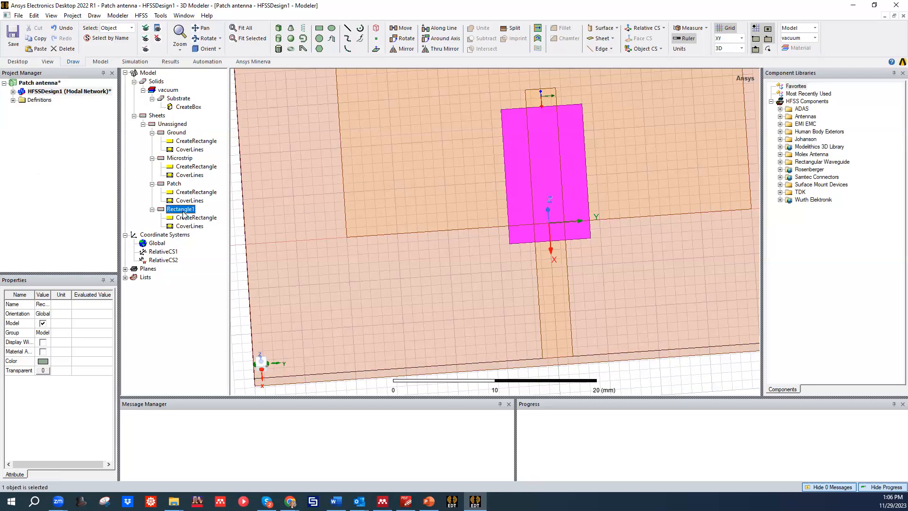
{"action": "double_click", "coordinate": [182, 210]}
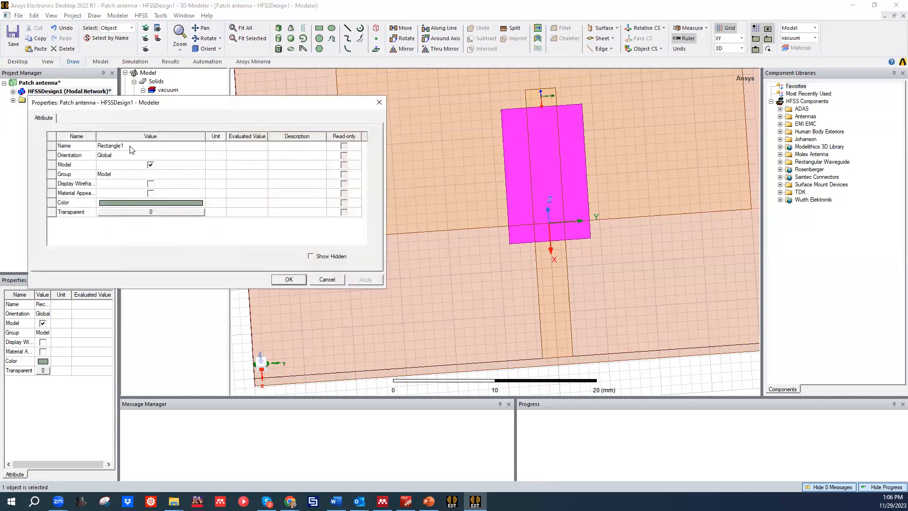
{"action": "left_click", "coordinate": [130, 146]}
{"action": "type", "text": "Cut"}
{"action": "left_click", "coordinate": [362, 282]}
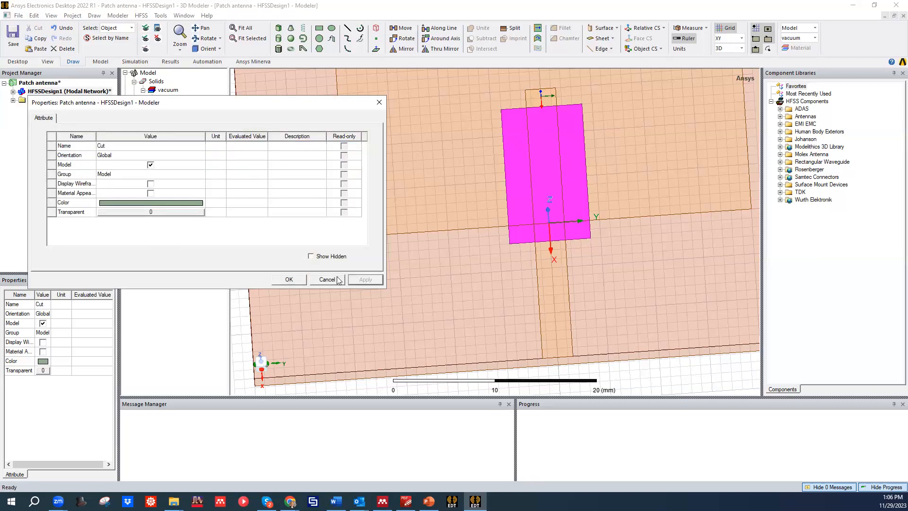
{"action": "left_click", "coordinate": [301, 282]}
Set the Cut rectangle's XSize to a new length variable Lcutx with a value of 10 mm
{"action": "double_click", "coordinate": [189, 141]}
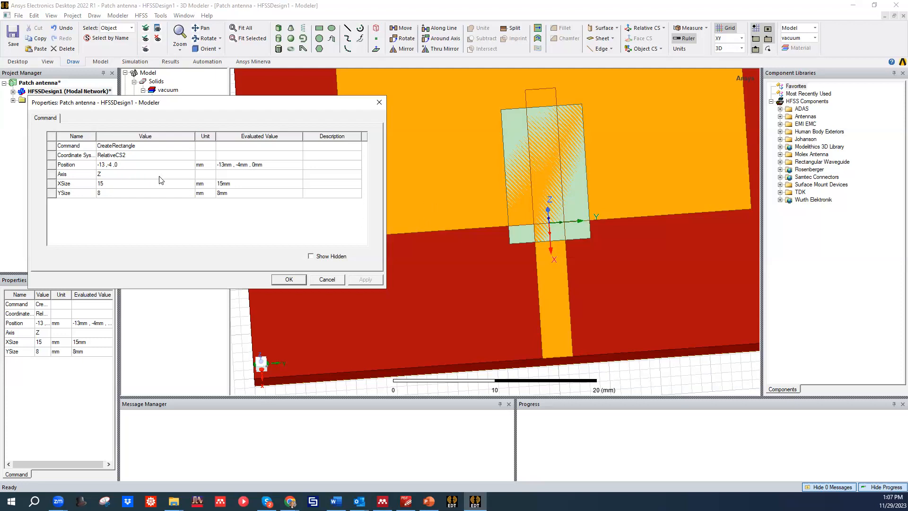
{"action": "left_click", "coordinate": [109, 187]}
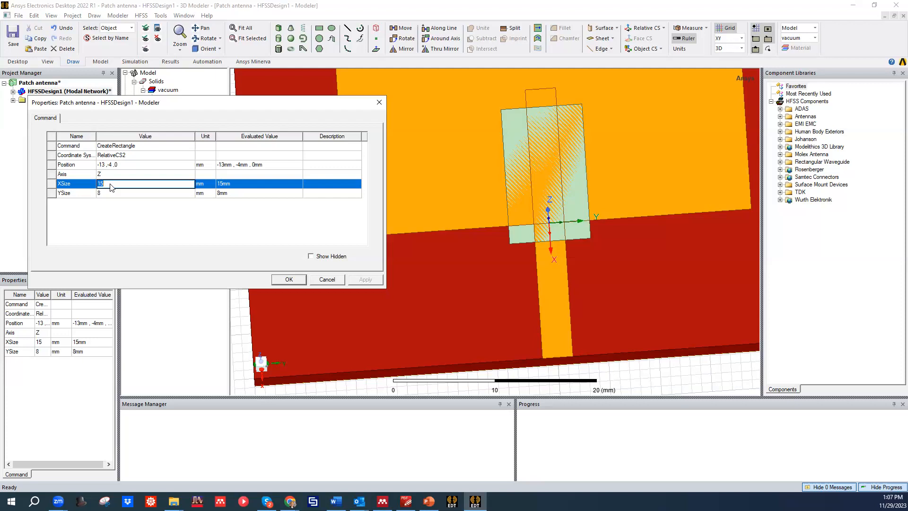
{"action": "type", "text": "Lcutx"}
{"action": "left_click", "coordinate": [146, 222]}
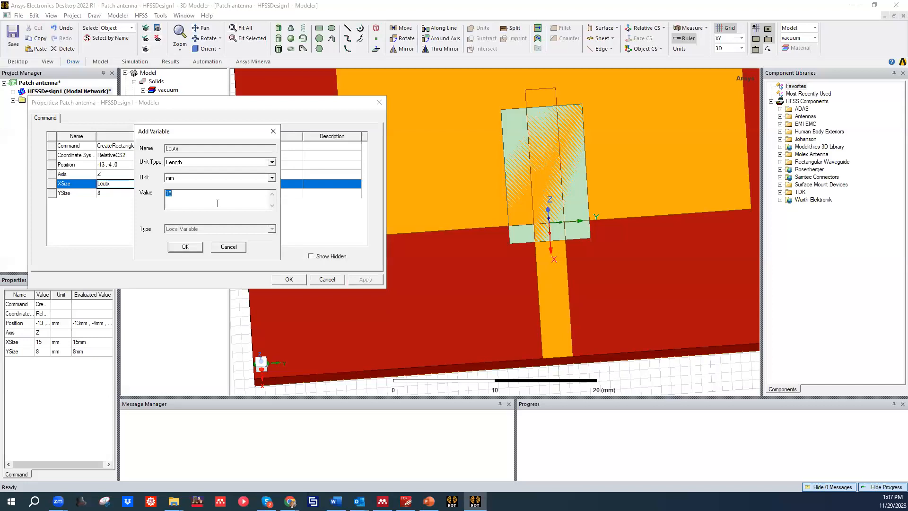
{"action": "type", "text": "10mm"}
{"action": "left_click", "coordinate": [185, 246]}
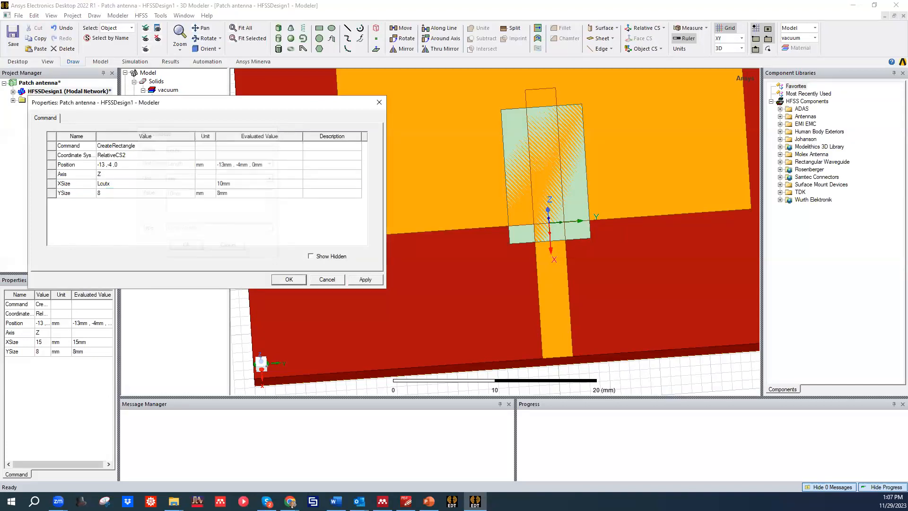
{"action": "left_click", "coordinate": [365, 280]}
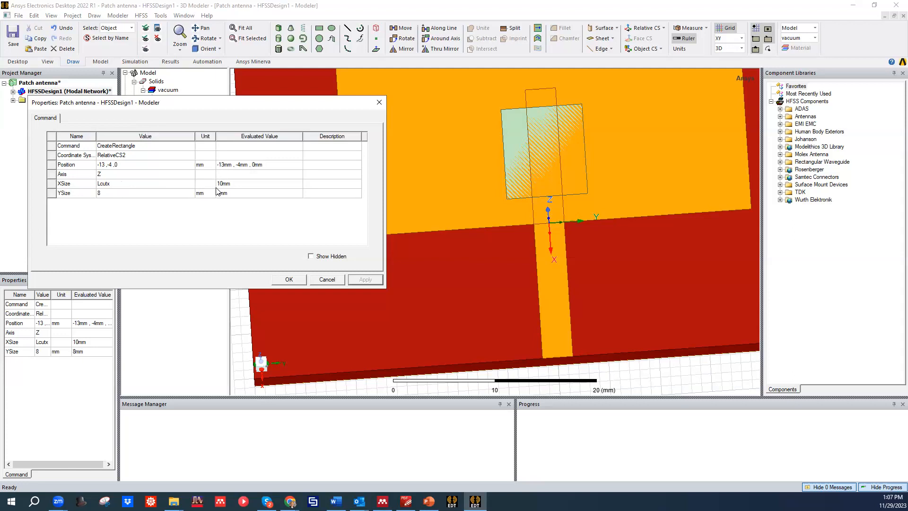
Set the Cut rectangle's YSize to a new length variable Lcuty with a value of 10 mm and apply it
{"action": "left_click", "coordinate": [115, 191]}
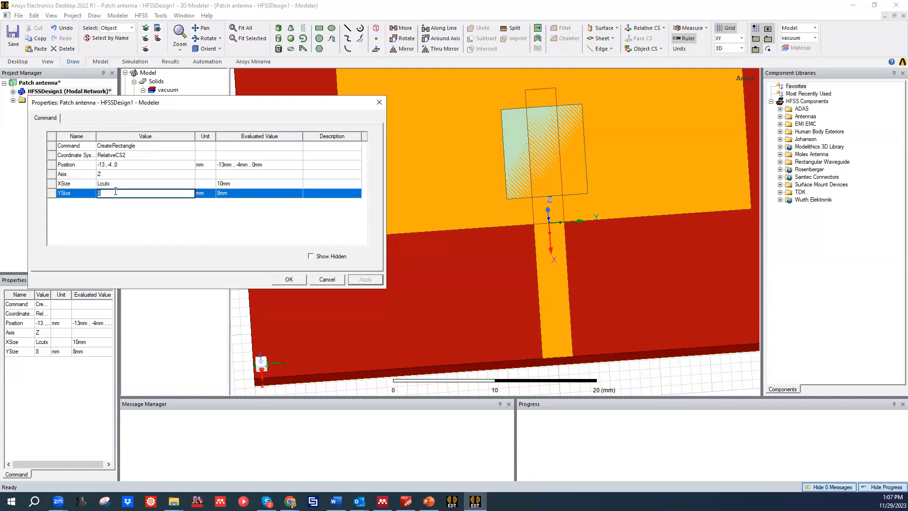
{"action": "type", "text": "L"}
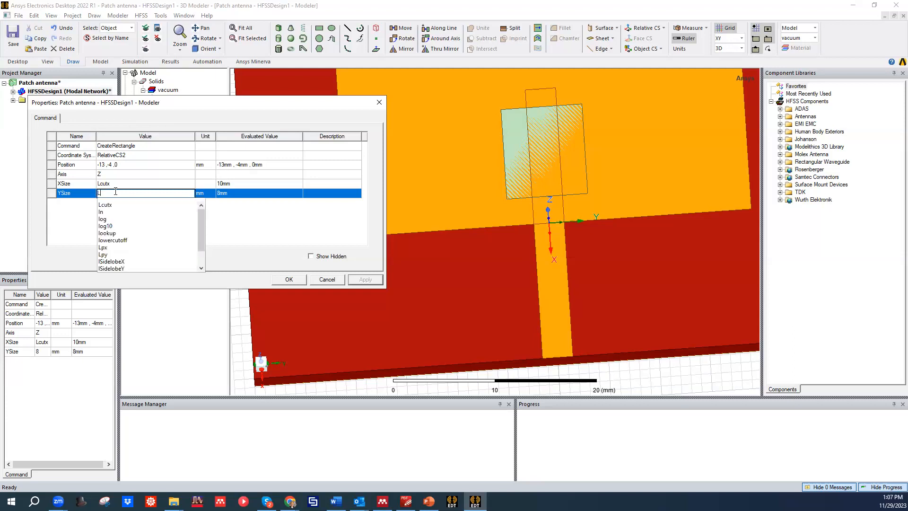
{"action": "type", "text": "cuty"}
{"action": "key", "text": "Return"}
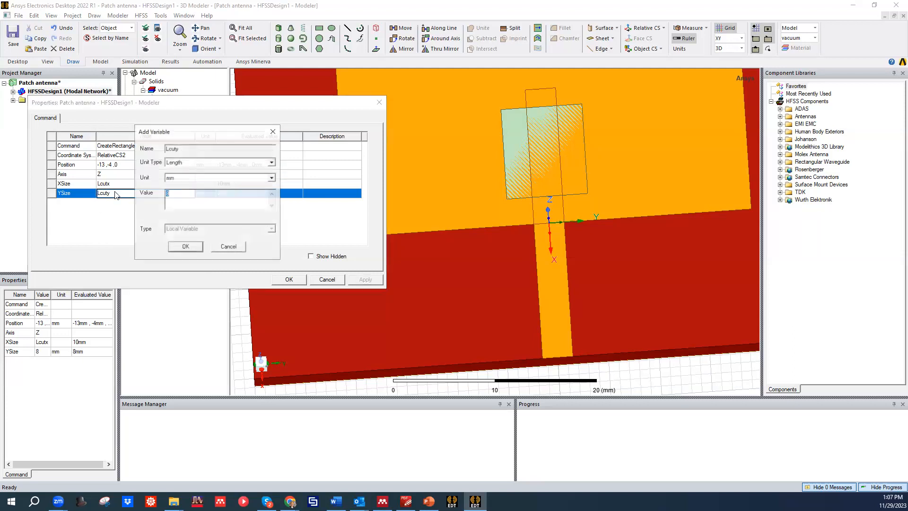
{"action": "type", "text": "1"}
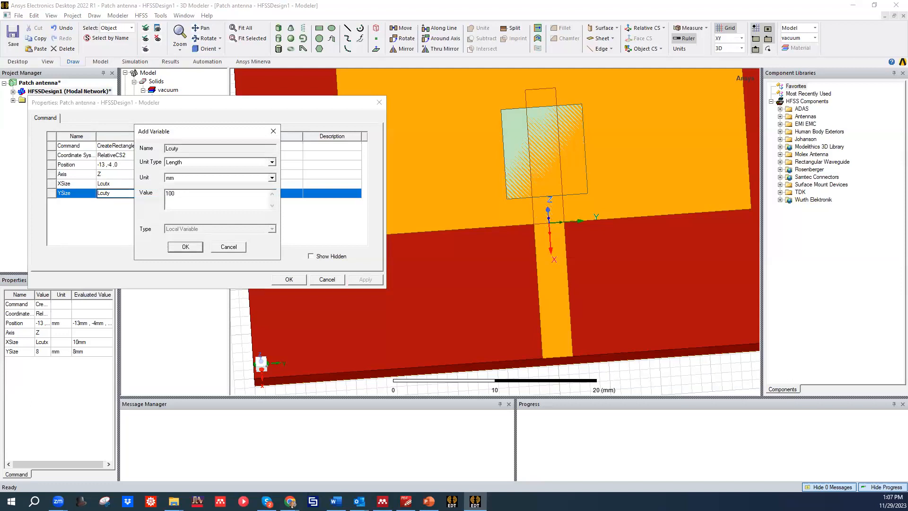
{"action": "type", "text": "00mm"}
{"action": "key", "text": "BackSpace"}
{"action": "key", "text": "Return"}
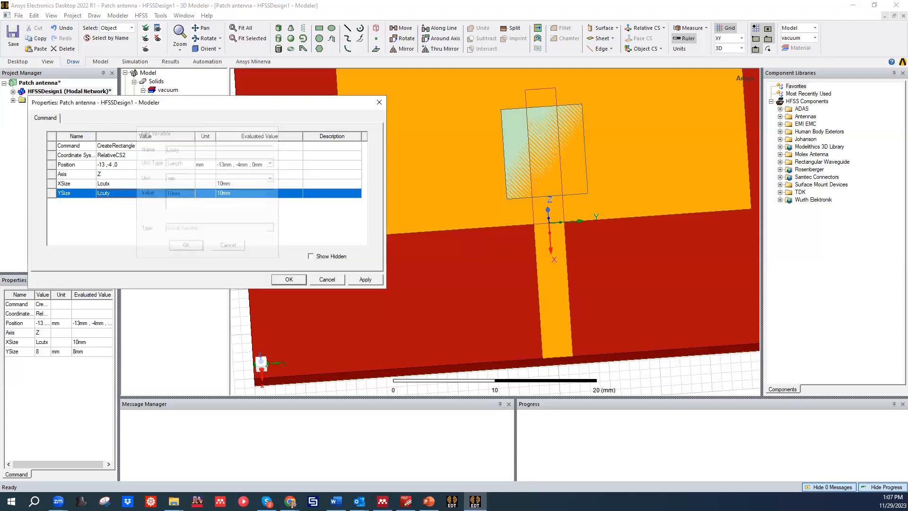
{"action": "left_click", "coordinate": [377, 281]}
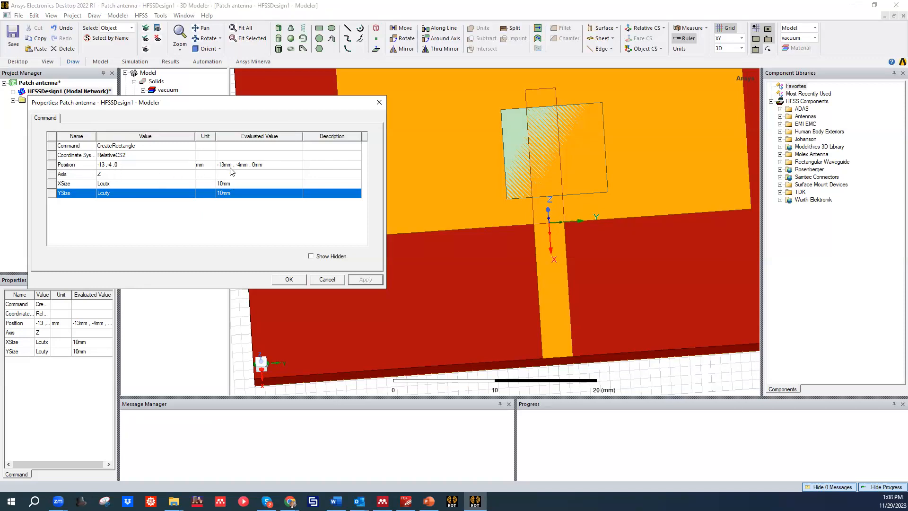
Set the X component of the Cut rectangle's position to -Lcutx/2
{"action": "left_click", "coordinate": [108, 164]}
{"action": "left_click", "coordinate": [106, 165]}
{"action": "left_click_drag", "start_coordinate": [106, 164], "coordinate": [111, 145]}
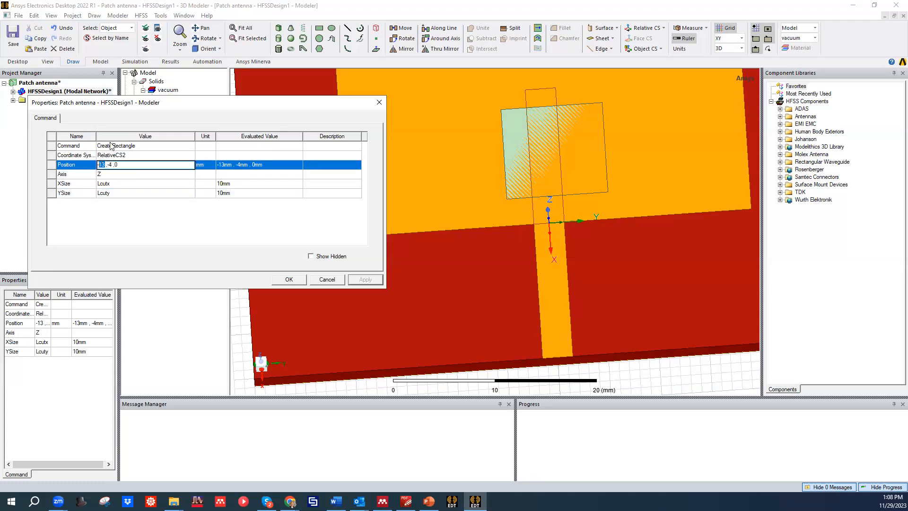
{"action": "type", "text": "-Lcut"}
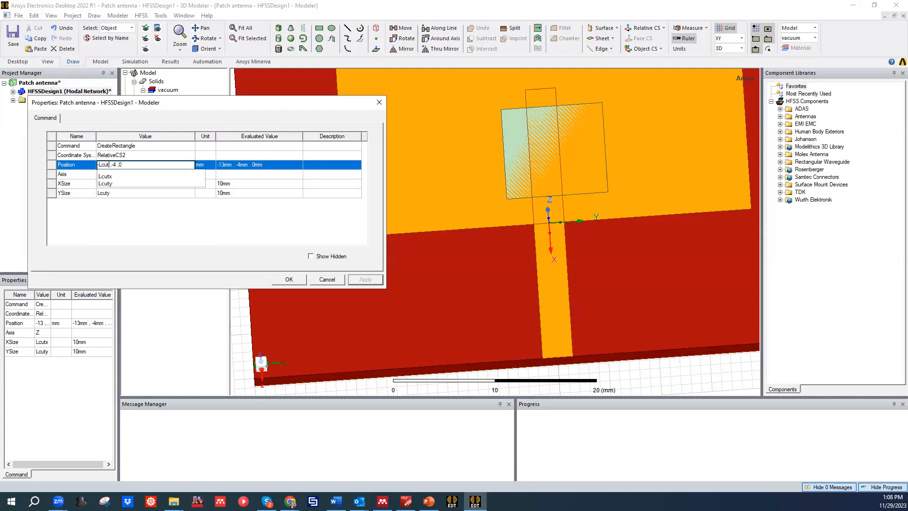
{"action": "key", "text": "Down"}
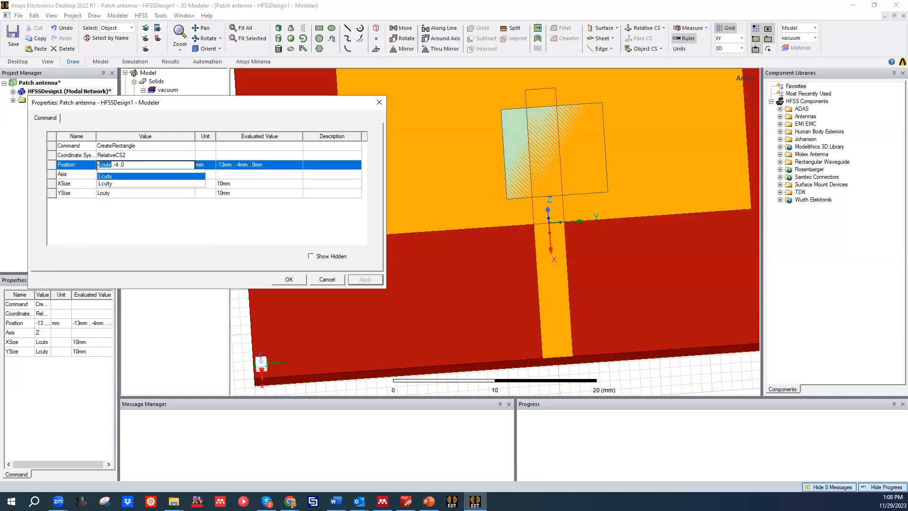
{"action": "key", "text": "Return"}
{"action": "type", "text": "/2"}
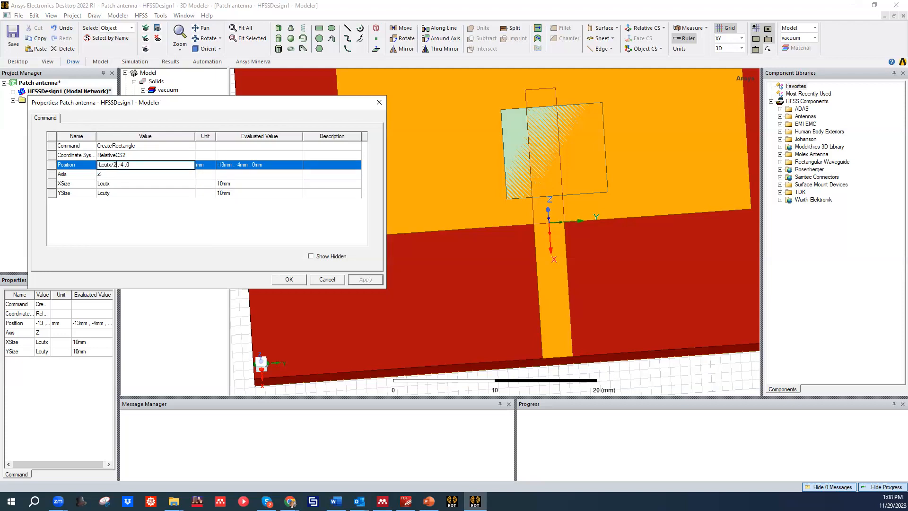
Set the Y component of the Cut rectangle's position to -Lcuty/2 and apply the change
{"action": "key", "text": "BackSpace"}
{"action": "key", "text": "BackSpace"}
{"action": "type", "text": "-L"}
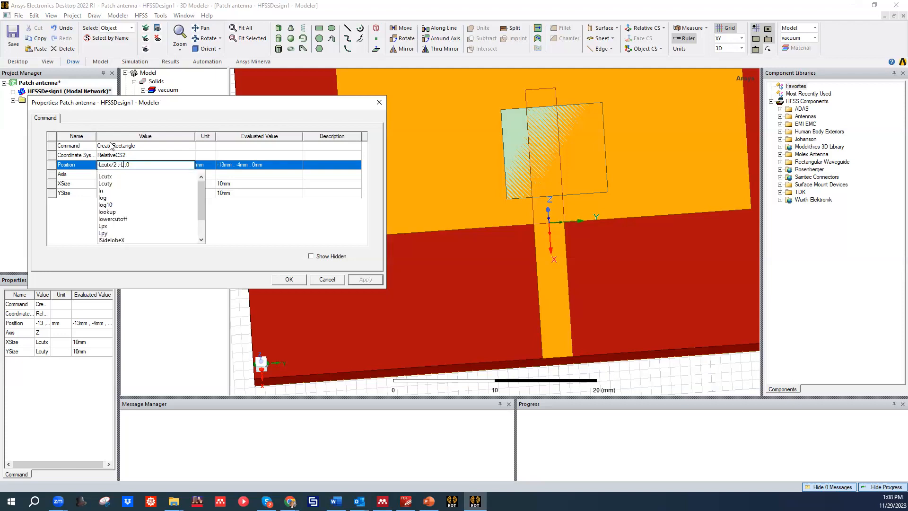
{"action": "type", "text": "cut/y/2"}
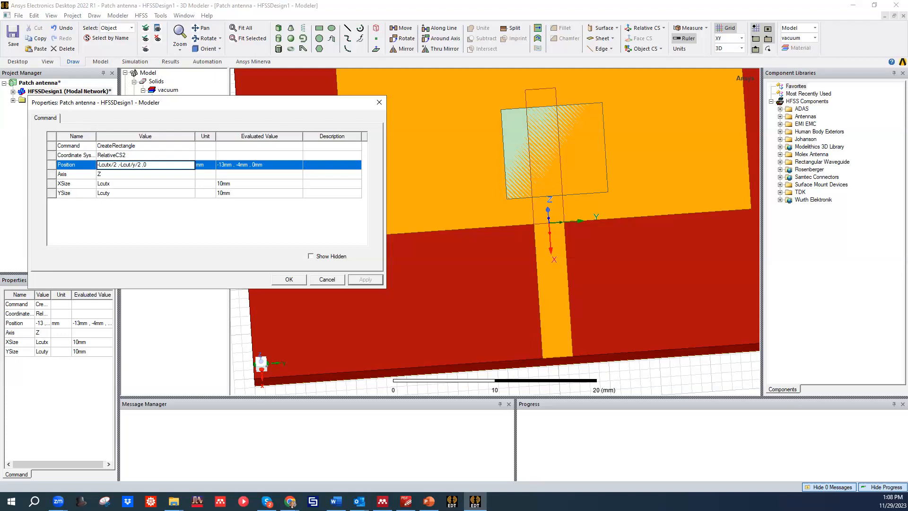
{"action": "key", "text": "Left"}
{"action": "key", "text": "Left"}
{"action": "key", "text": "Left"}
{"action": "key", "text": "BackSpace"}
{"action": "left_click", "coordinate": [194, 220]}
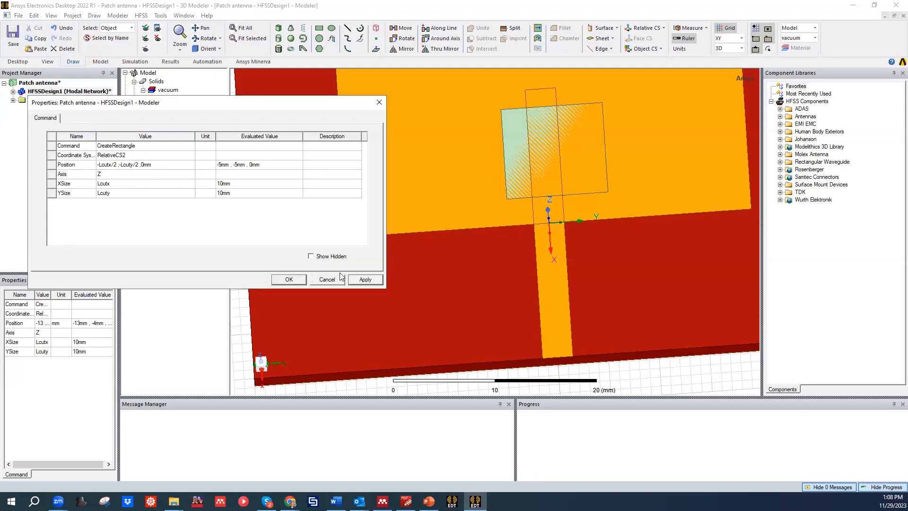
{"action": "left_click", "coordinate": [362, 280]}
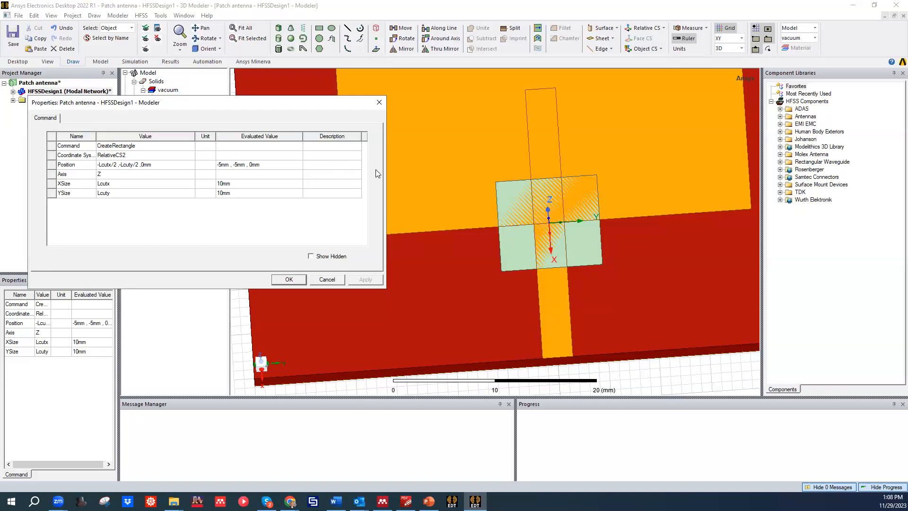
Change the X component of the Cut rectangle's position to -Lcutx and apply it
{"action": "left_click", "coordinate": [137, 165]}
{"action": "key", "text": "BackSpace"}
{"action": "key", "text": "BackSpace"}
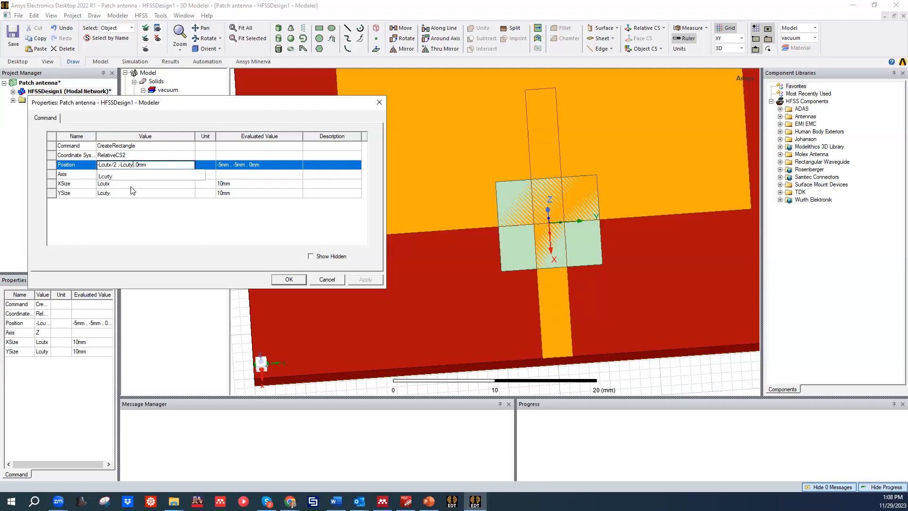
{"action": "type", "text": "/2"}
{"action": "key", "text": "BackSpace"}
{"action": "key", "text": "BackSpace"}
{"action": "left_click", "coordinate": [130, 241]}
{"action": "left_click", "coordinate": [365, 279]}
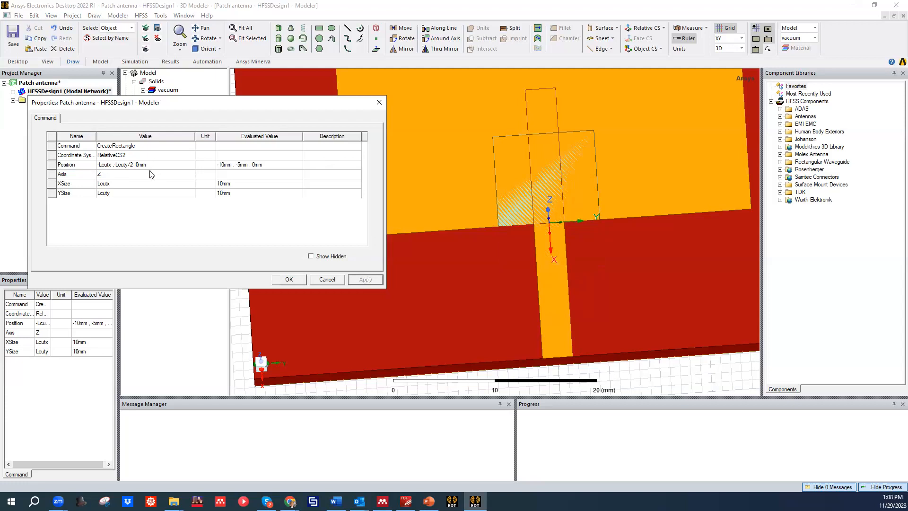
Offset the Cut rectangle's X position by setting it to -Lcutx-1mm and apply it
{"action": "left_click", "coordinate": [111, 164]}
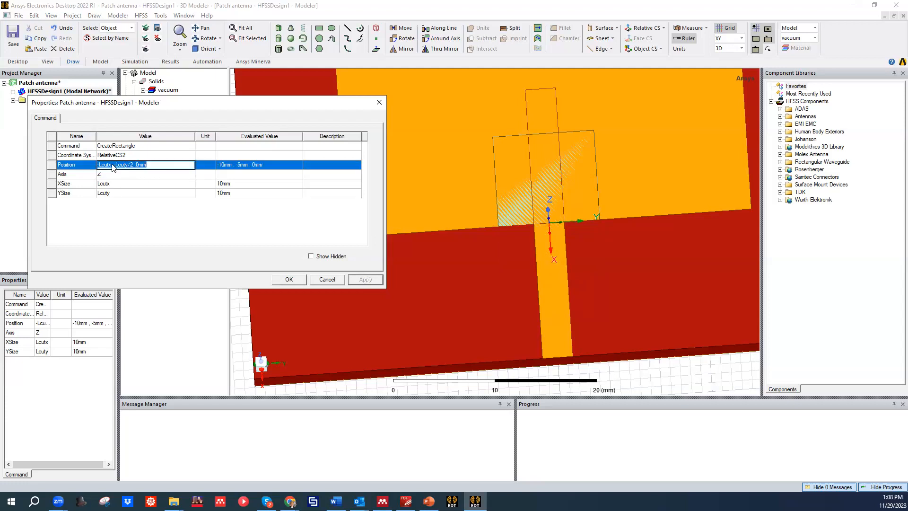
{"action": "type", "text": "-1mm"}
{"action": "key", "text": "Return"}
{"action": "left_click", "coordinate": [361, 280]}
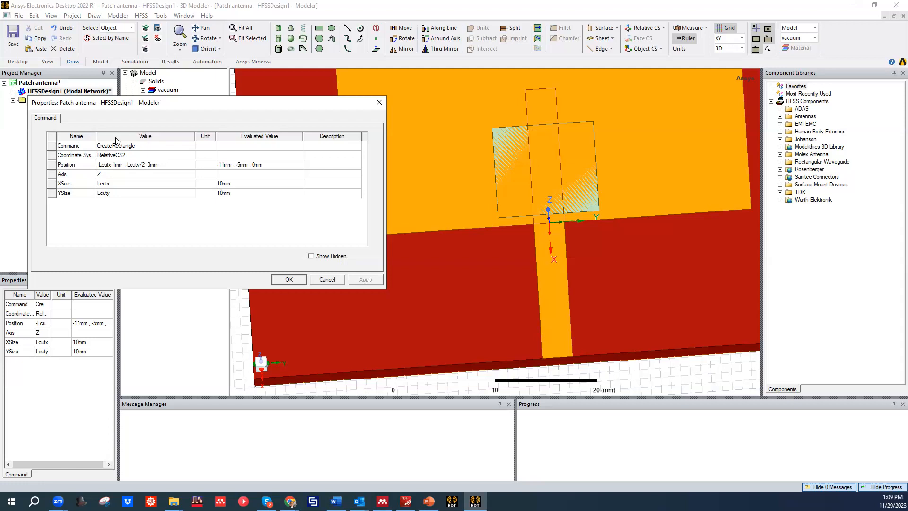
Reverse the offset by setting the Cut rectangle's X position to -Lcutx+1mm, apply it and close the properties
{"action": "left_click", "coordinate": [114, 165]}
{"action": "key", "text": "BackSpace"}
{"action": "type", "text": "+"}
{"action": "left_click", "coordinate": [224, 220]}
{"action": "left_click", "coordinate": [359, 280]}
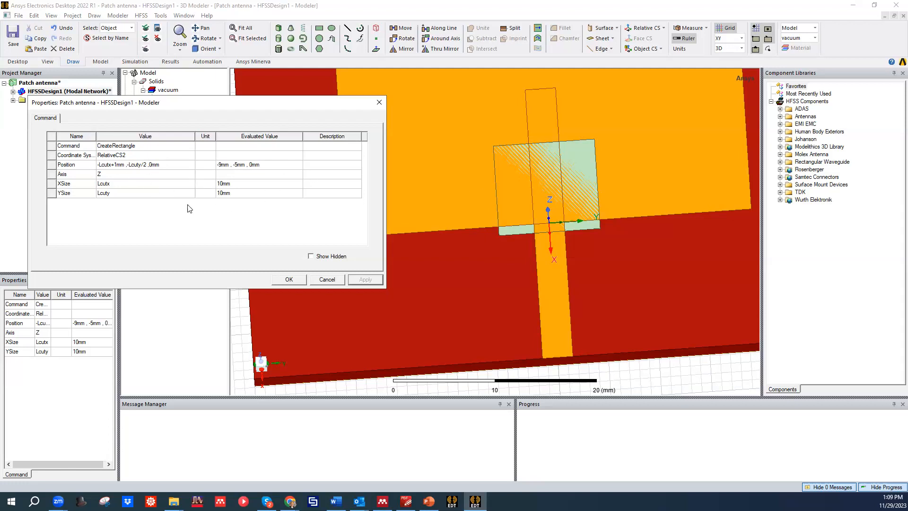
{"action": "left_click", "coordinate": [289, 279]}
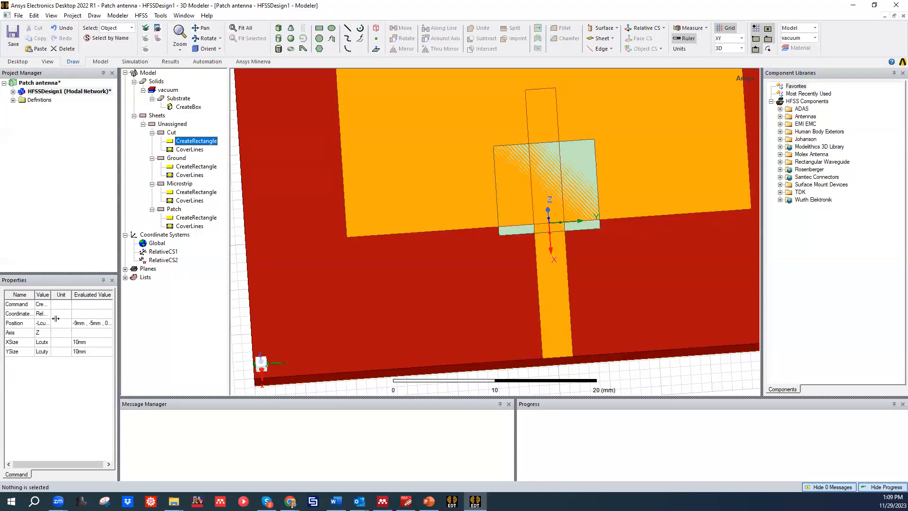
Set the design variable Lcuty to 5 mm
{"action": "left_click", "coordinate": [53, 91]}
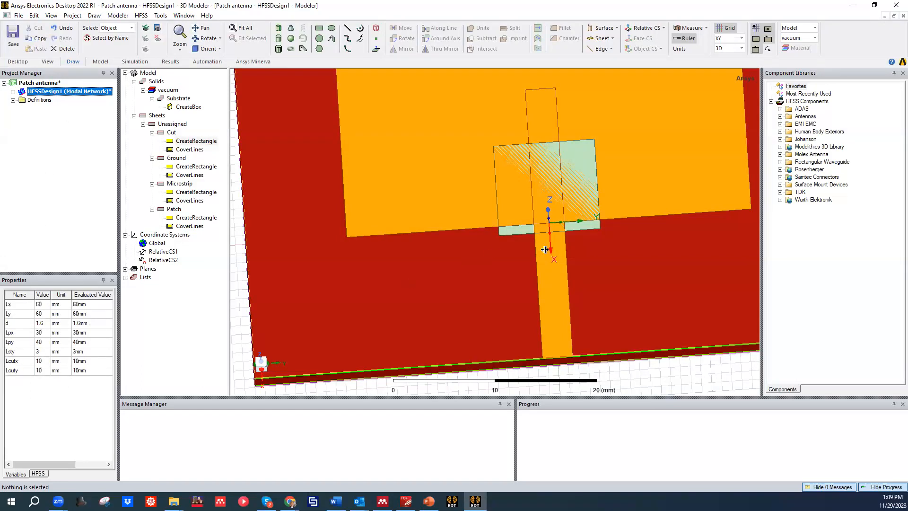
{"action": "double_click", "coordinate": [40, 362]}
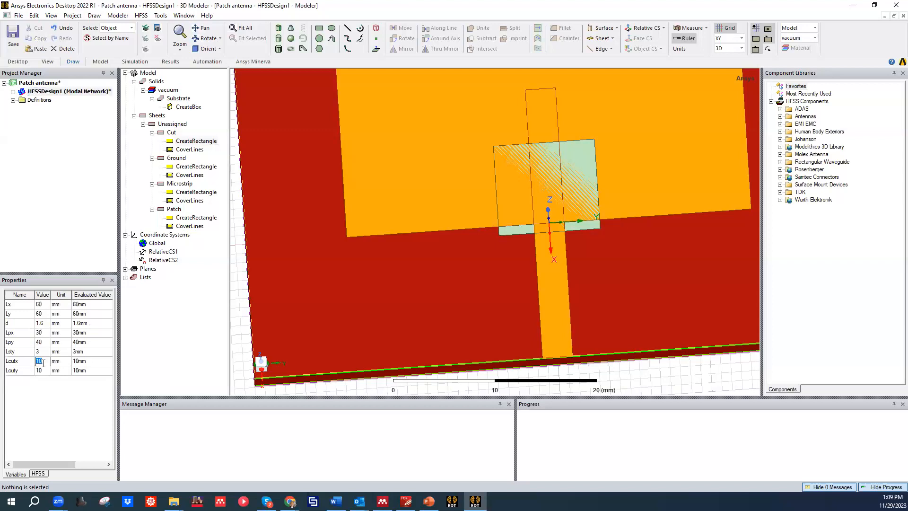
{"action": "double_click", "coordinate": [41, 370]}
{"action": "type", "text": "5"}
{"action": "left_click", "coordinate": [39, 407]}
Subtract the Cut rectangle from the Patch, with Patch as the blank part and Cut as the tool part
{"action": "scroll", "coordinate": [603, 257], "scroll_direction": "down", "scroll_amount": 4}
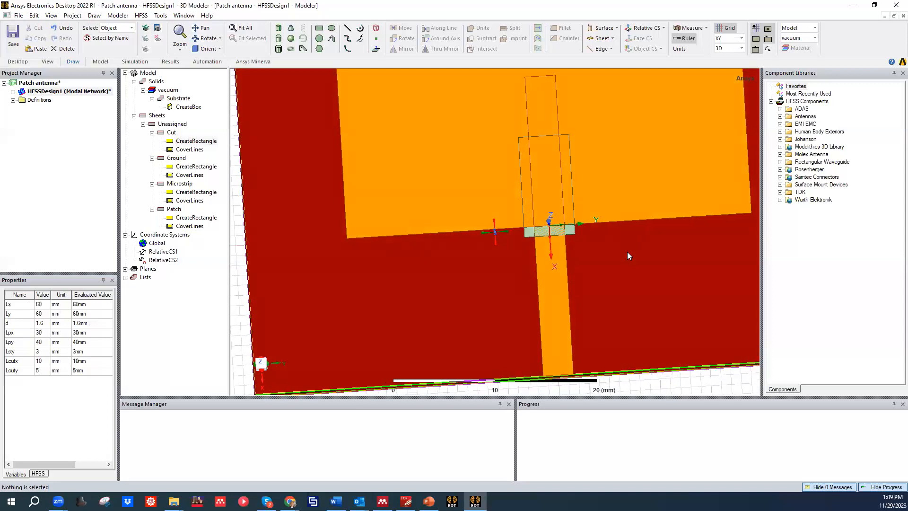
{"action": "scroll", "coordinate": [609, 224], "scroll_direction": "down", "scroll_amount": 6}
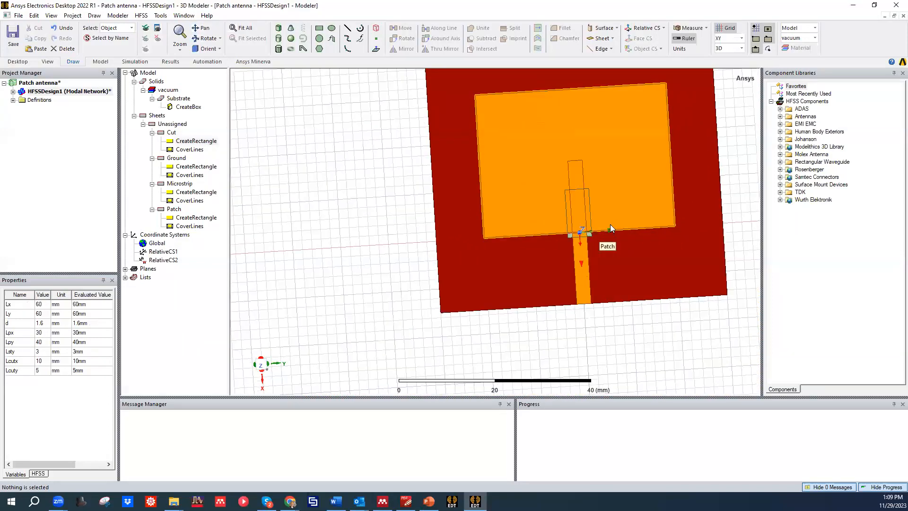
{"action": "scroll", "coordinate": [651, 177], "scroll_direction": "up", "scroll_amount": 5}
{"action": "scroll", "coordinate": [561, 206], "scroll_direction": "up", "scroll_amount": 2}
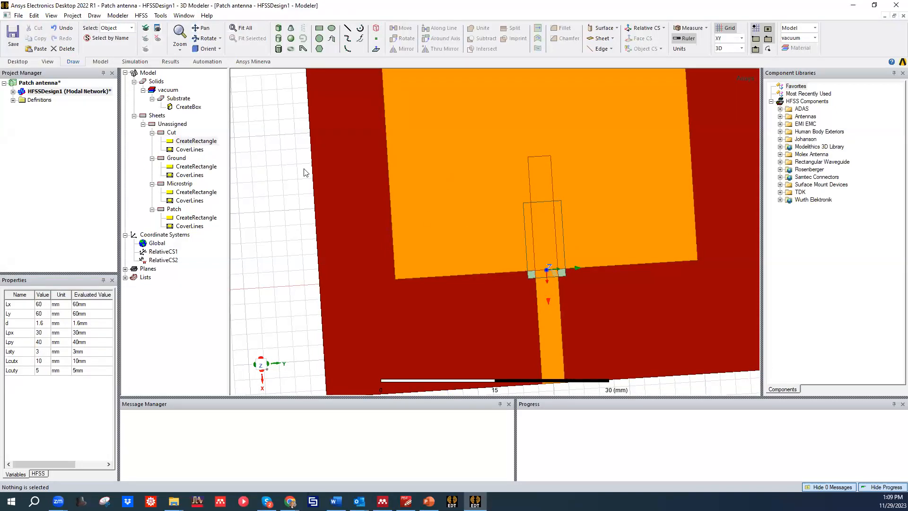
{"action": "left_click", "coordinate": [172, 133]}
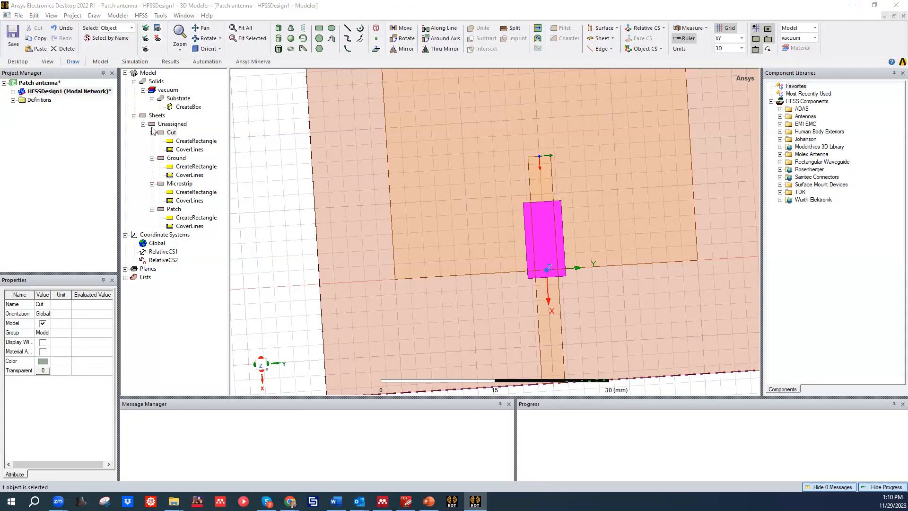
{"action": "left_click", "coordinate": [171, 133]}
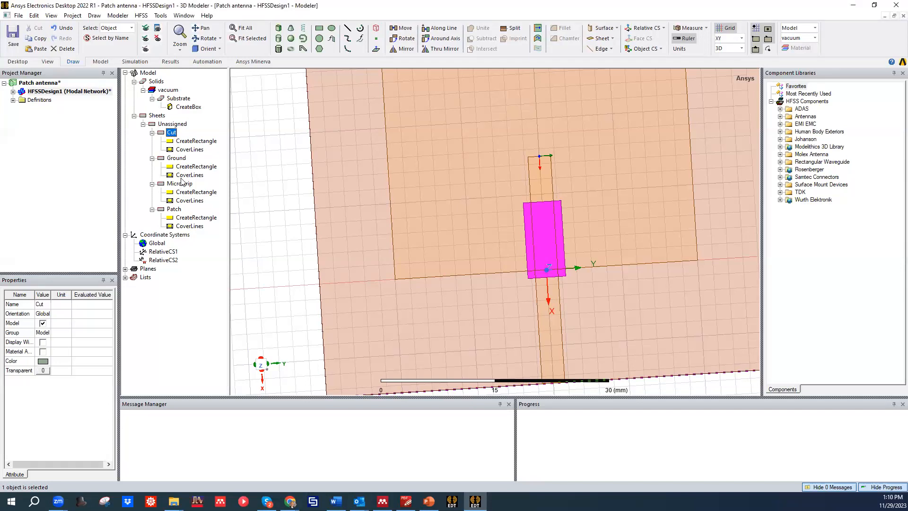
{"action": "left_click", "coordinate": [177, 209], "text": "ctrl"}
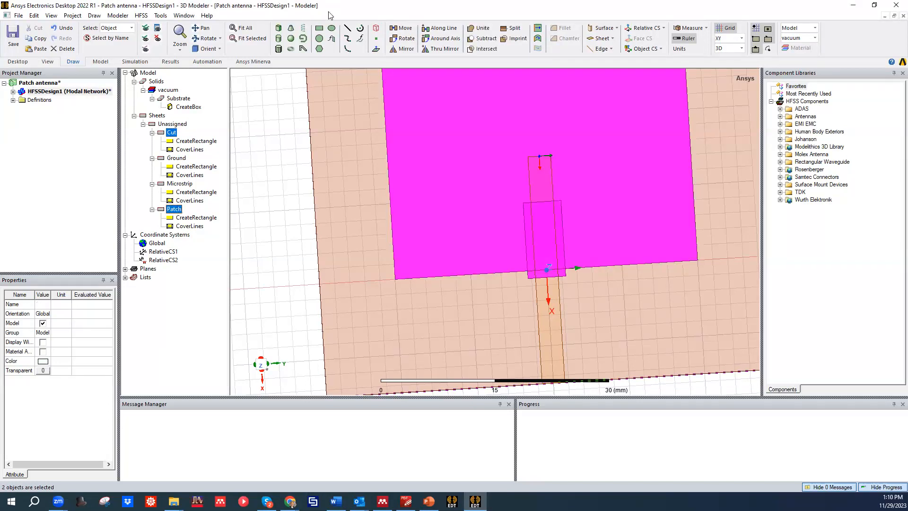
{"action": "left_click", "coordinate": [491, 41]}
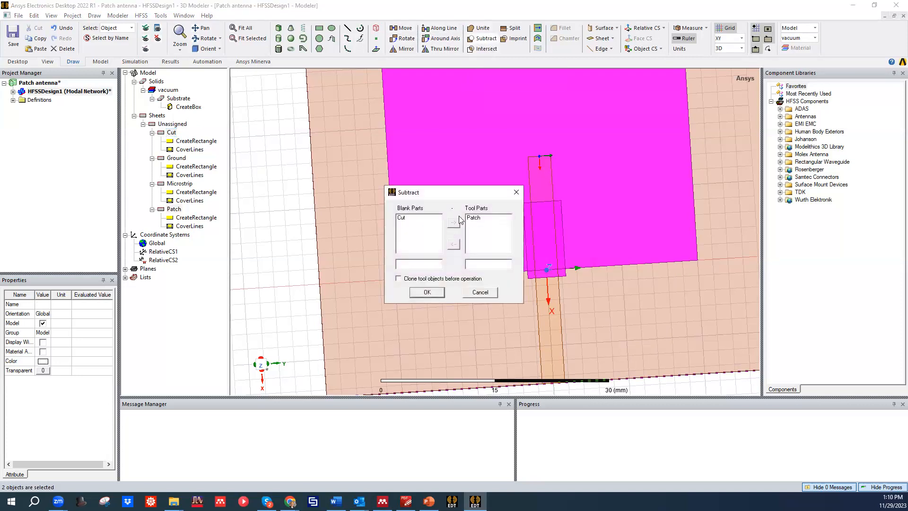
{"action": "left_click", "coordinate": [427, 219]}
{"action": "left_click", "coordinate": [452, 223]}
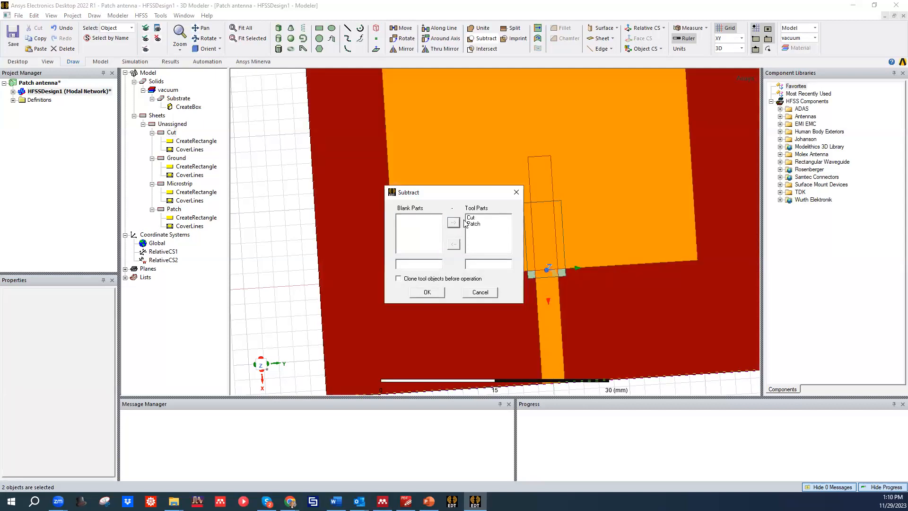
{"action": "left_click", "coordinate": [472, 223]}
{"action": "left_click", "coordinate": [453, 243]}
{"action": "left_click", "coordinate": [438, 292]}
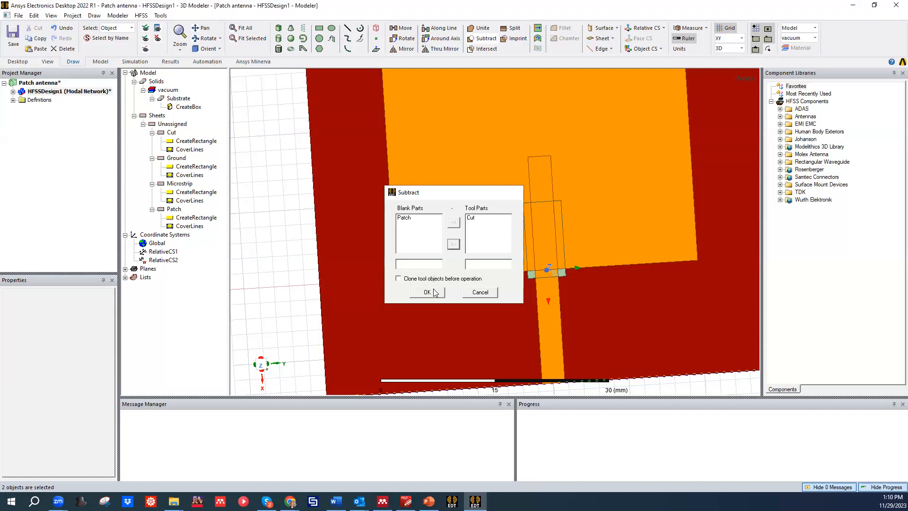
{"action": "left_click", "coordinate": [266, 221]}
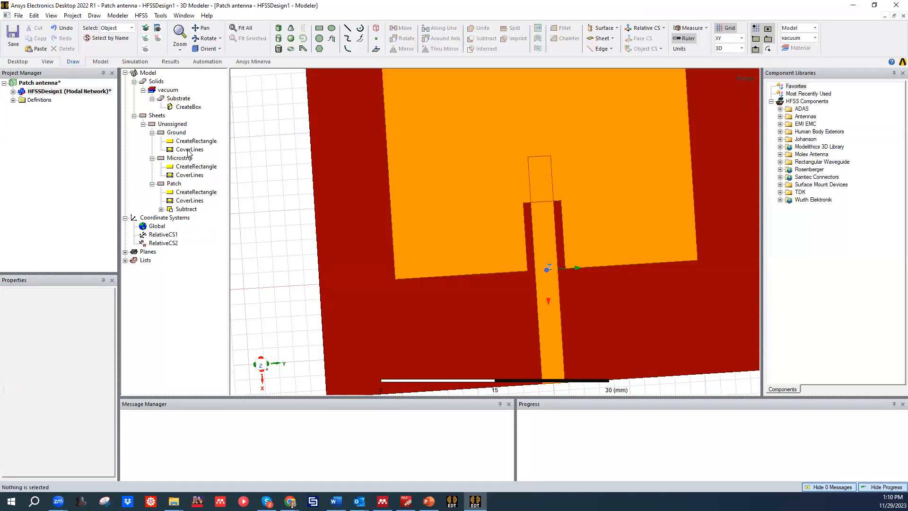
Unite the Microstrip and Patch sheets into a single conductor
{"action": "left_click", "coordinate": [183, 135]}
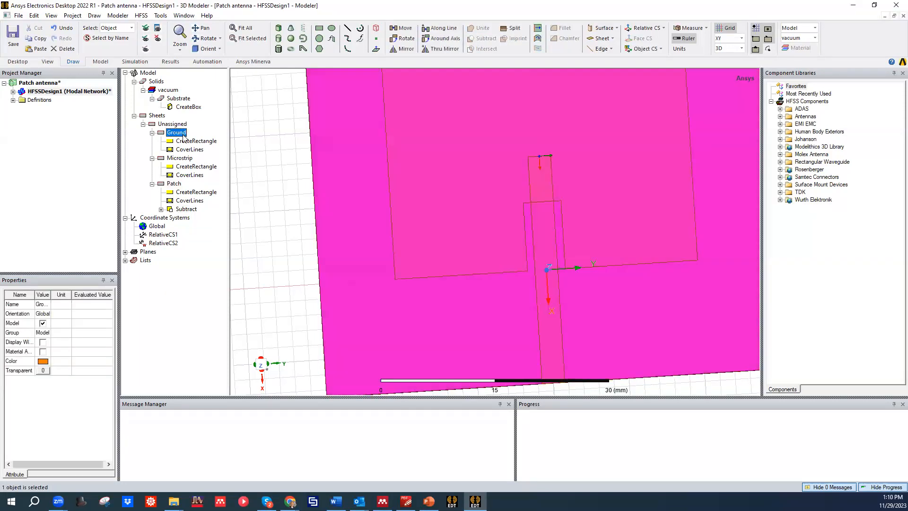
{"action": "left_click", "coordinate": [188, 160]}
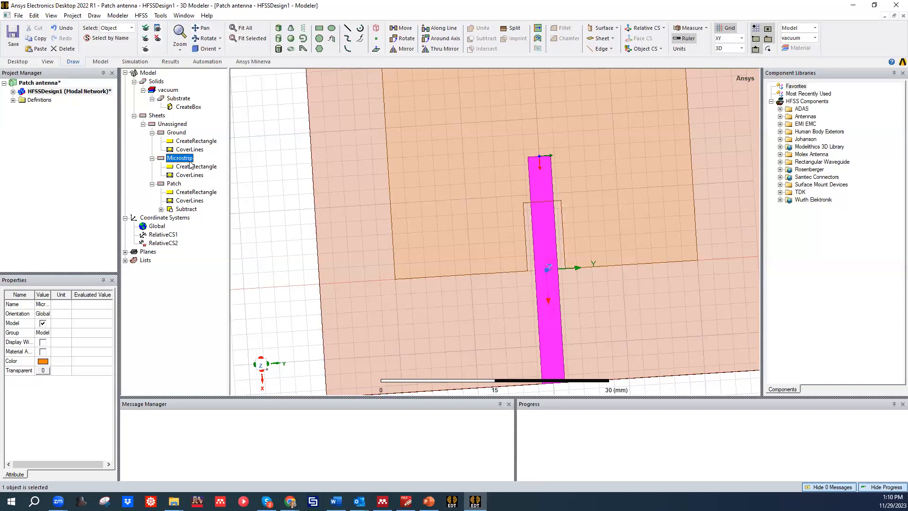
{"action": "left_click", "coordinate": [180, 185], "text": "ctrl"}
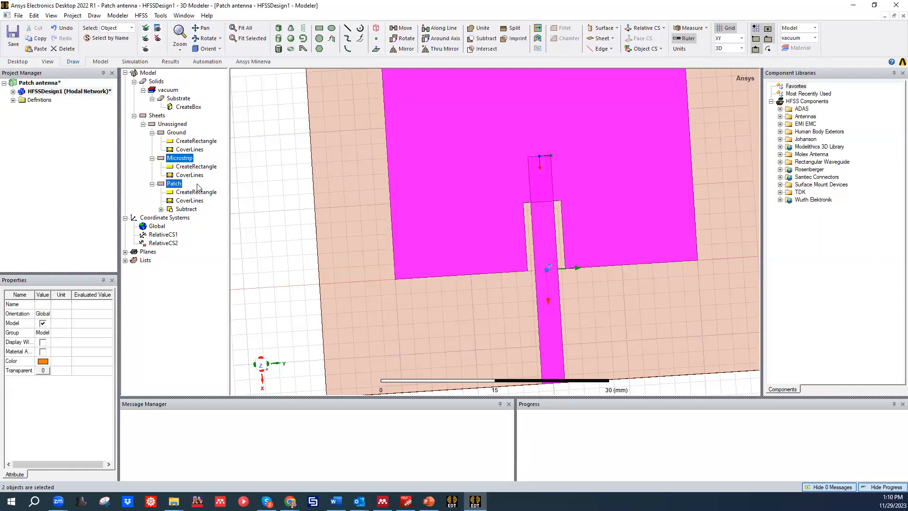
{"action": "left_click", "coordinate": [480, 32]}
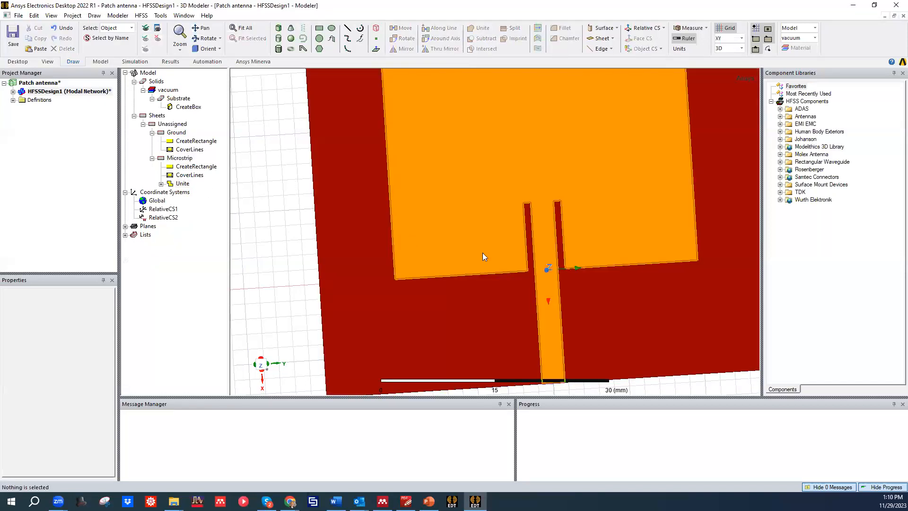
Examine the united patch and its inset feed slots from several angles and zoom levels
{"action": "middle_click_drag", "start_coordinate": [482, 253], "coordinate": [471, 189]}
{"action": "scroll", "coordinate": [471, 148], "scroll_direction": "down", "scroll_amount": 3}
{"action": "middle_click_drag", "start_coordinate": [571, 234], "coordinate": [596, 267]}
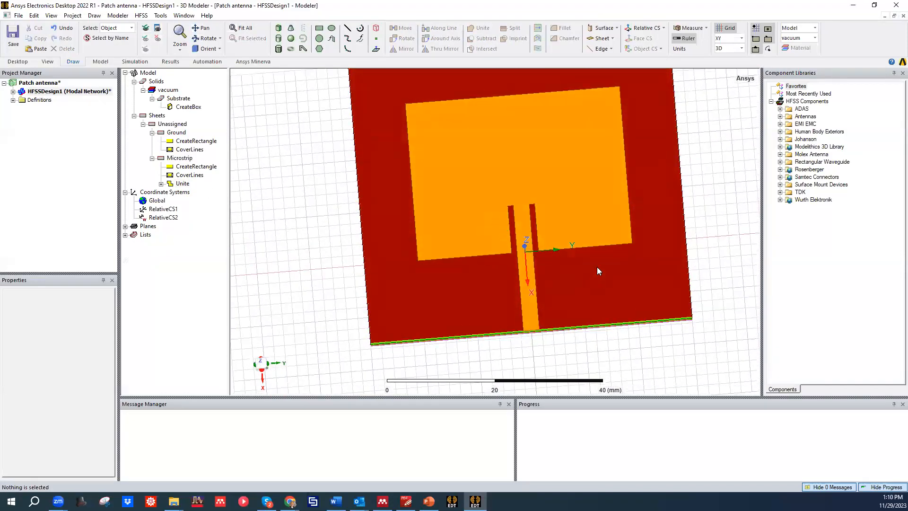
{"action": "scroll", "coordinate": [623, 231], "scroll_direction": "up", "scroll_amount": 2}
{"action": "scroll", "coordinate": [624, 228], "scroll_direction": "down", "scroll_amount": 4}
{"action": "middle_click_drag", "start_coordinate": [627, 217], "coordinate": [592, 253]}
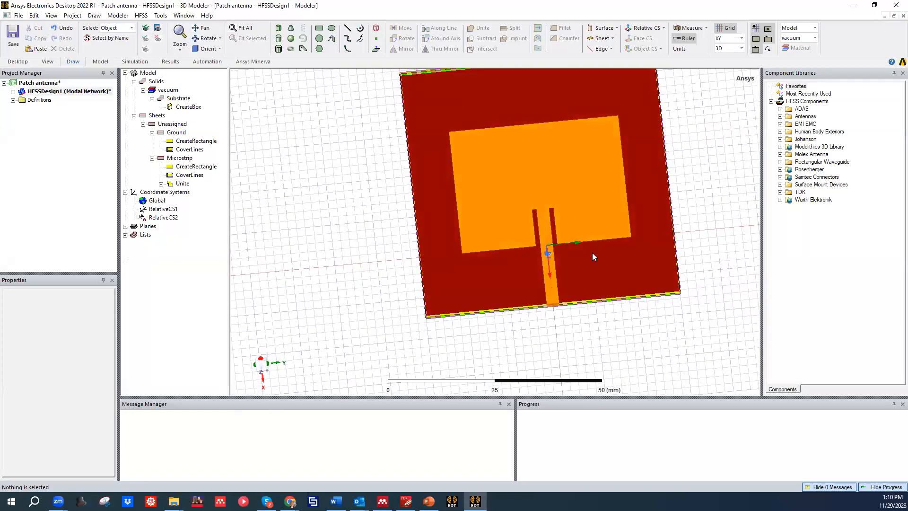
{"action": "scroll", "coordinate": [567, 201], "scroll_direction": "up", "scroll_amount": 2}
{"action": "scroll", "coordinate": [585, 177], "scroll_direction": "down", "scroll_amount": 1}
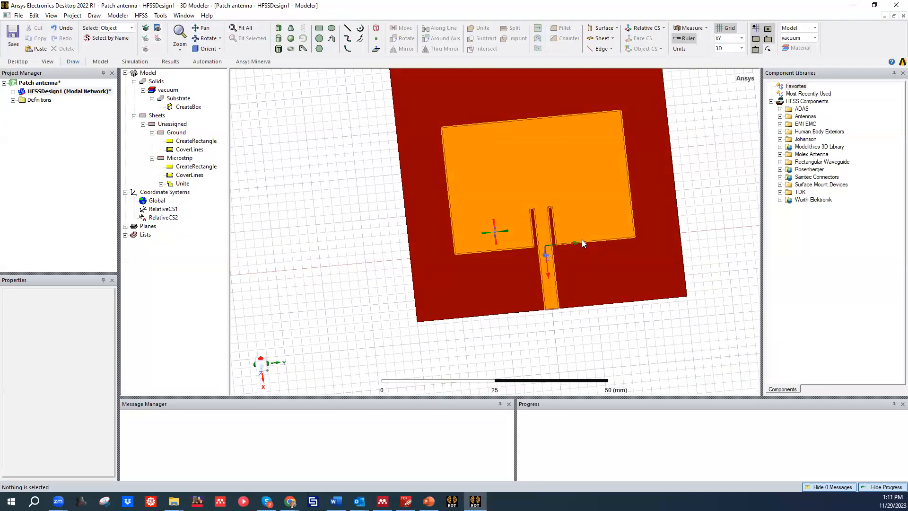
{"action": "scroll", "coordinate": [540, 235], "scroll_direction": "up", "scroll_amount": 2}
{"action": "middle_click_drag", "start_coordinate": [540, 234], "coordinate": [573, 225]}
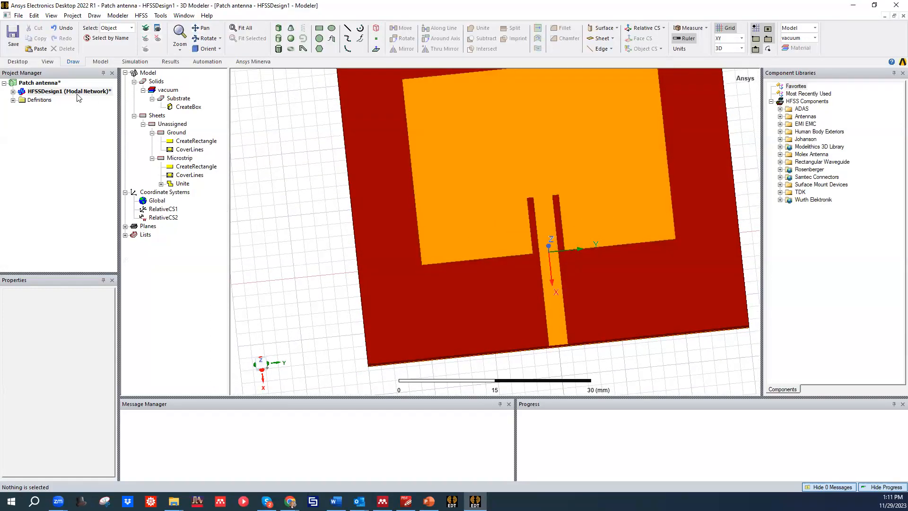
Save the project and show the design variables of HFSSDesign1
{"action": "left_click", "coordinate": [39, 90]}
{"action": "key", "text": "ctrl+s"}
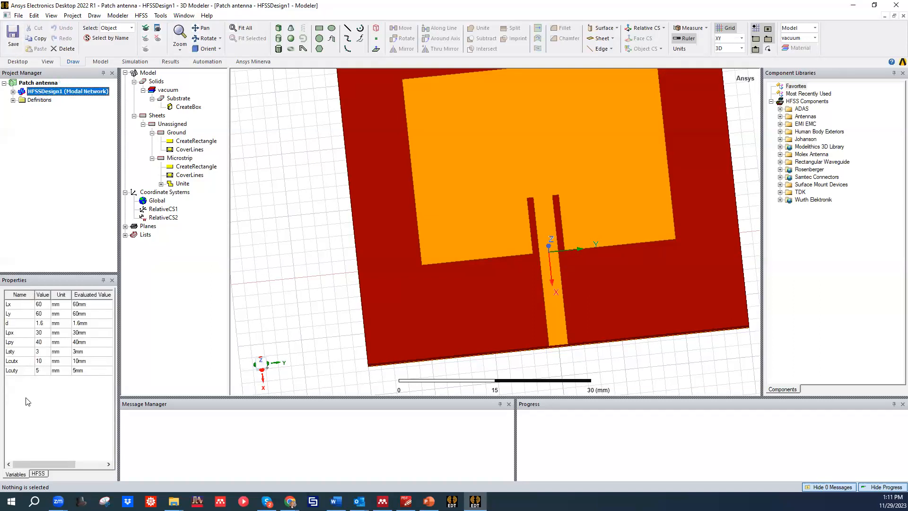
Try Lcuty values of 2 mm and 3 mm, and return the variable to 5 mm
{"action": "left_click", "coordinate": [39, 370]}
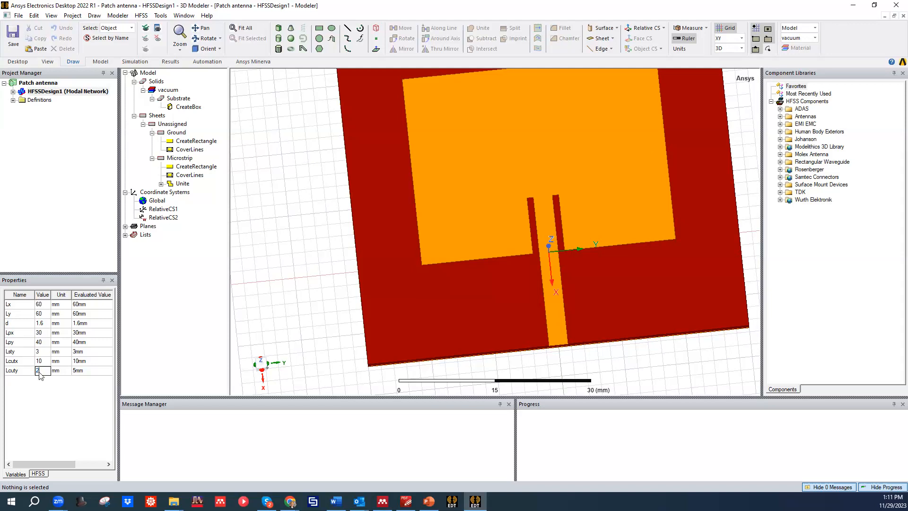
{"action": "key", "text": "Return"}
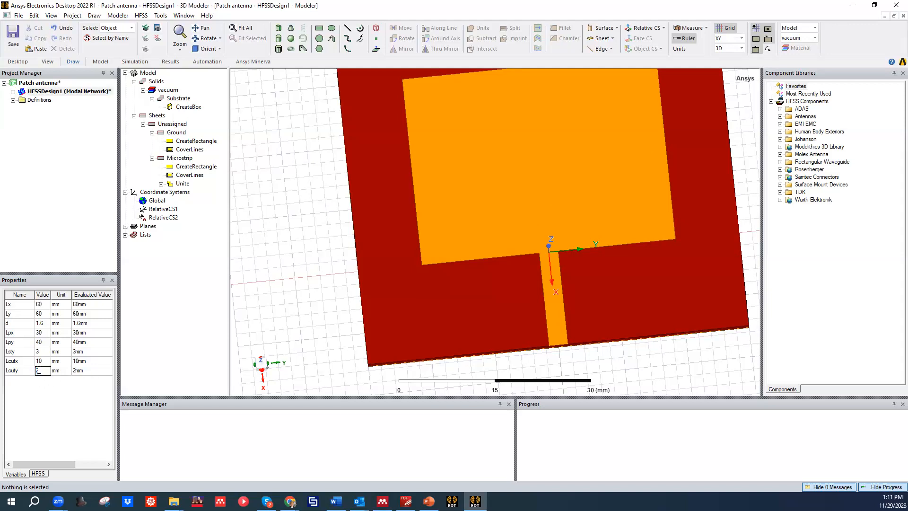
{"action": "type", "text": "3"}
{"action": "key", "text": "Return"}
{"action": "left_click", "coordinate": [39, 371]}
{"action": "key", "text": "Return"}
Try Lcutx values of 2 mm and 8 mm to vary the depth of the inset
{"action": "left_click", "coordinate": [40, 372]}
{"action": "key", "text": "Return"}
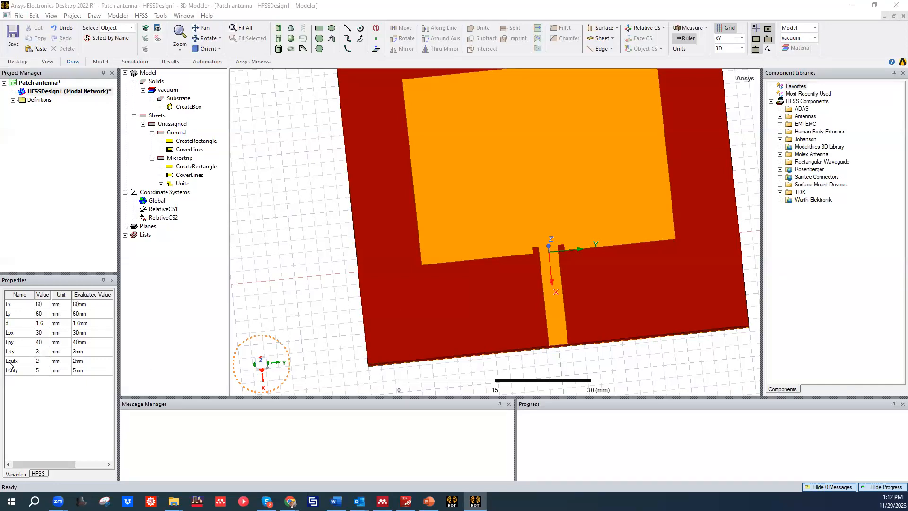
{"action": "double_click", "coordinate": [40, 363]}
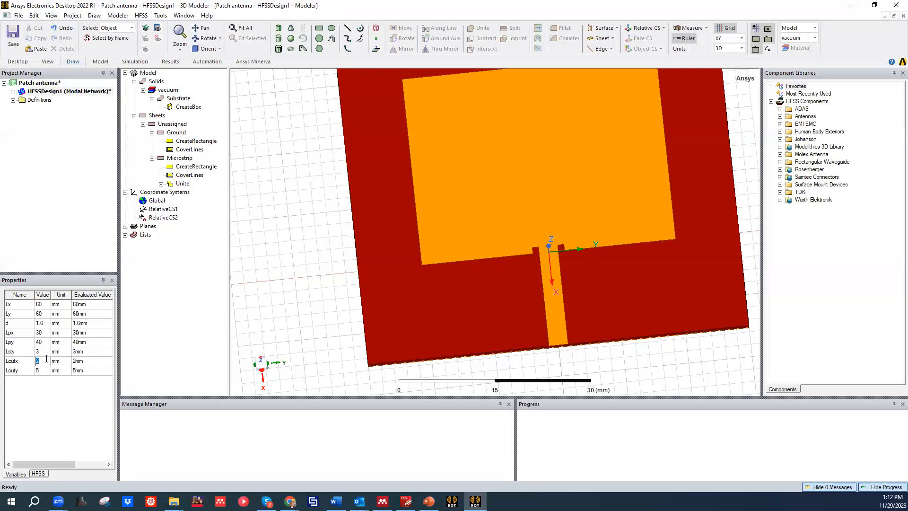
{"action": "key", "text": "Return"}
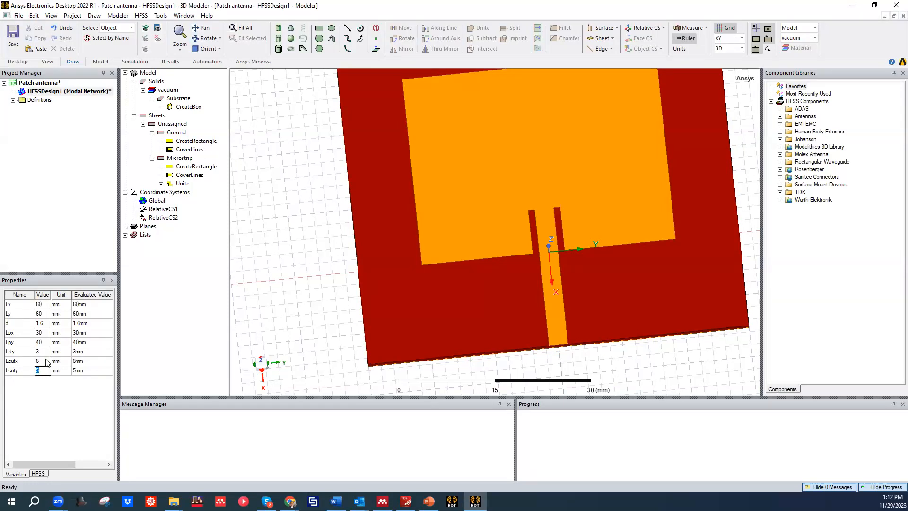
Set the design variable Lcutx to 12 mm
{"action": "left_click", "coordinate": [43, 370]}
{"action": "left_click", "coordinate": [45, 361]}
{"action": "type", "text": "12"}
{"action": "key", "text": "Return"}
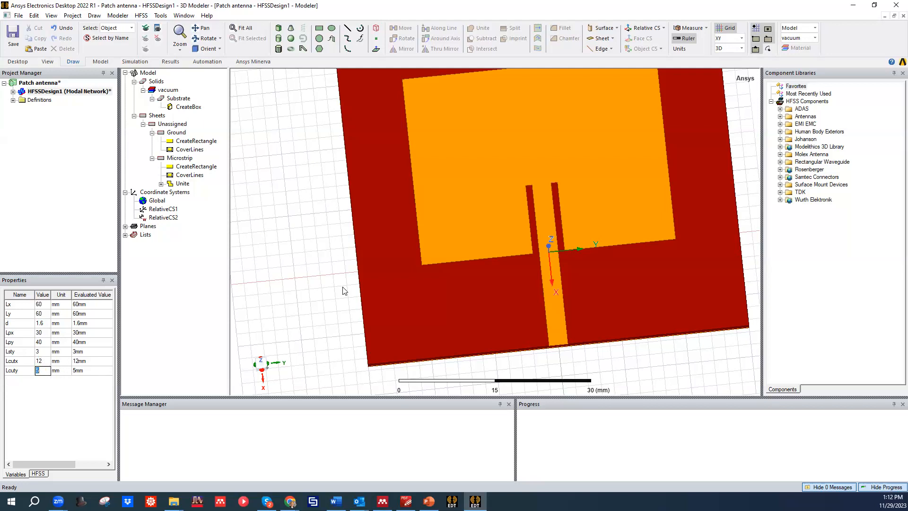
Examine the patch, feed line and substrate from above and the Ground sheet from below
{"action": "middle_click_drag", "start_coordinate": [489, 198], "coordinate": [526, 178]}
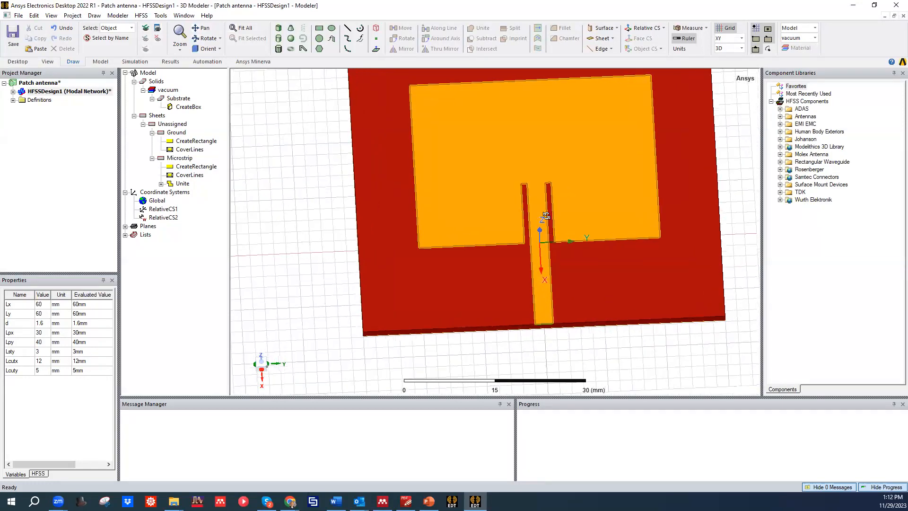
{"action": "scroll", "coordinate": [539, 331], "scroll_direction": "up", "scroll_amount": 1}
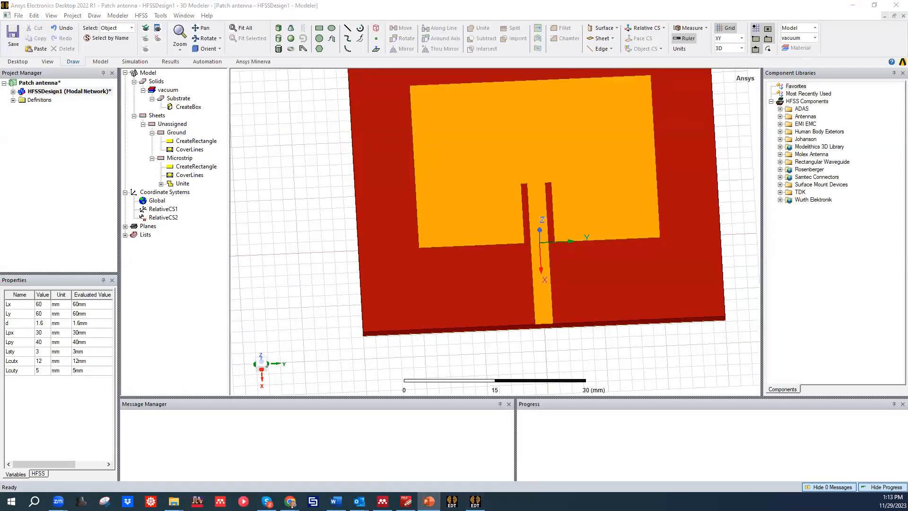
{"action": "left_click_drag", "start_coordinate": [620, 281], "coordinate": [619, 230]}
{"action": "middle_click_drag", "start_coordinate": [618, 229], "coordinate": [643, 220]}
{"action": "scroll", "coordinate": [537, 216], "scroll_direction": "up", "scroll_amount": 3}
{"action": "middle_click_drag", "start_coordinate": [537, 215], "coordinate": [554, 194]}
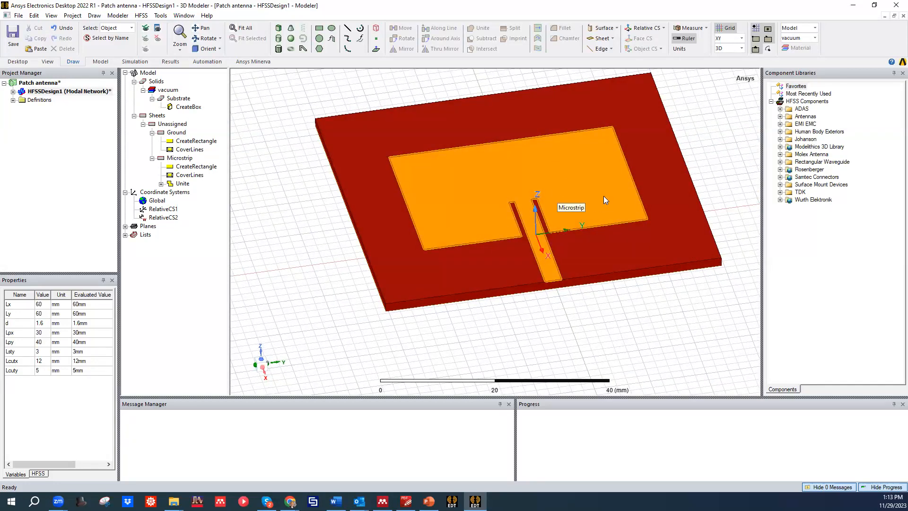
{"action": "scroll", "coordinate": [498, 180], "scroll_direction": "up", "scroll_amount": 1}
{"action": "middle_click_drag", "start_coordinate": [490, 181], "coordinate": [391, 220]}
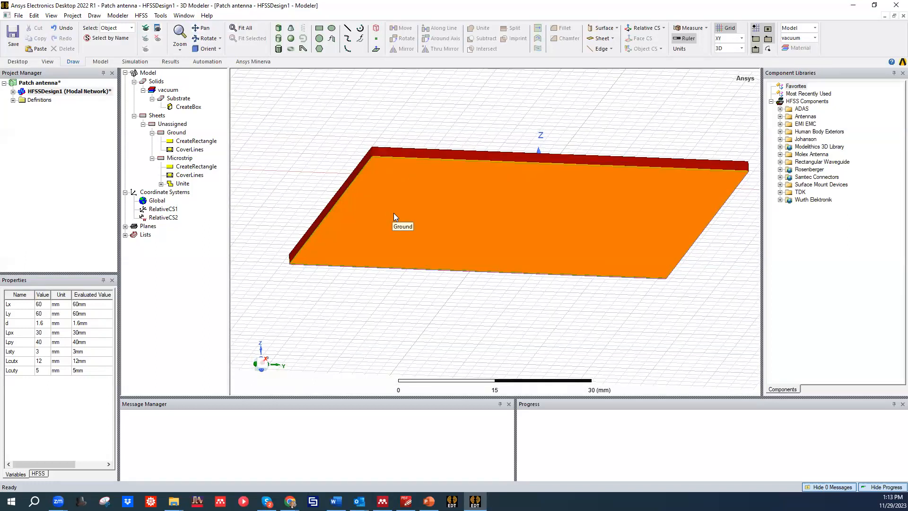
{"action": "middle_click_drag", "start_coordinate": [432, 197], "coordinate": [469, 183]}
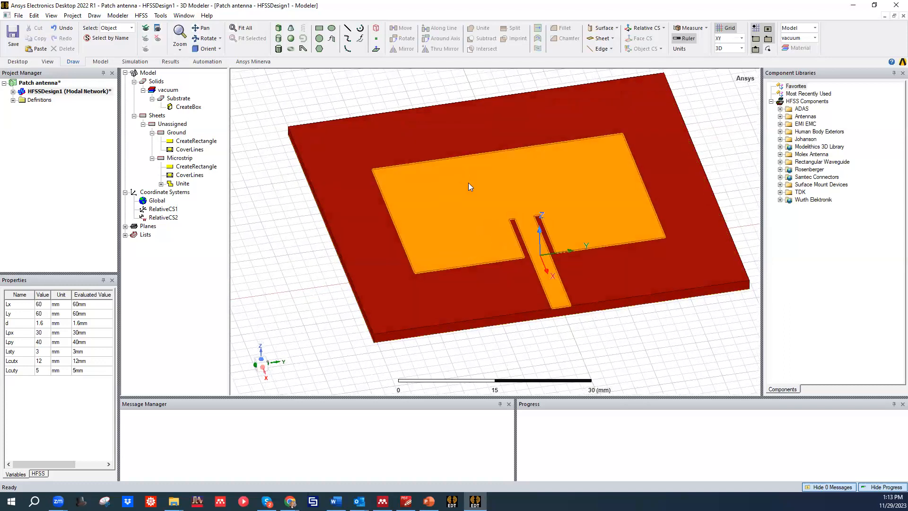
Review the attributes of the united Microstrip sheet and close them without changes
{"action": "left_click", "coordinate": [468, 182]}
{"action": "double_click", "coordinate": [181, 158]}
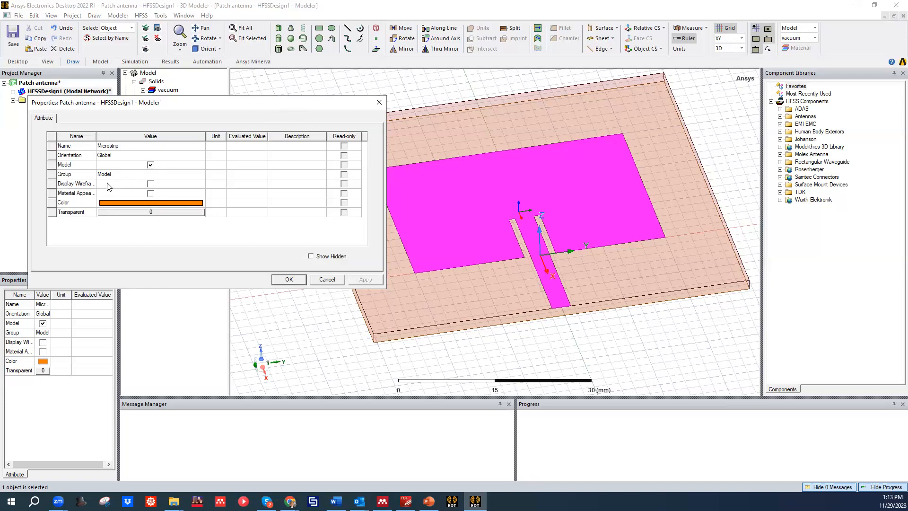
{"action": "left_click", "coordinate": [379, 103]}
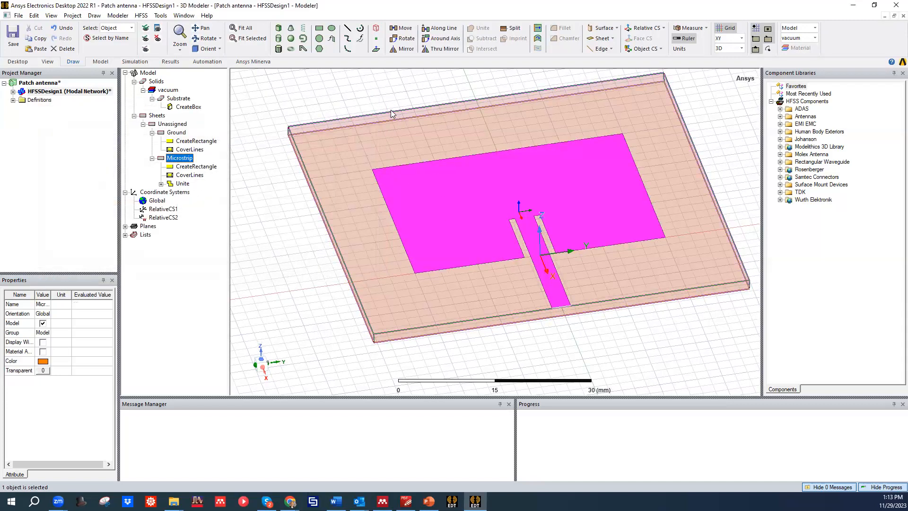
Assign a Perfect E boundary with the default settings to the united Microstrip sheet
{"action": "middle_click_drag", "start_coordinate": [477, 204], "coordinate": [472, 234]}
{"action": "scroll", "coordinate": [498, 247], "scroll_direction": "up", "scroll_amount": 3}
{"action": "scroll", "coordinate": [489, 236], "scroll_direction": "down", "scroll_amount": 3}
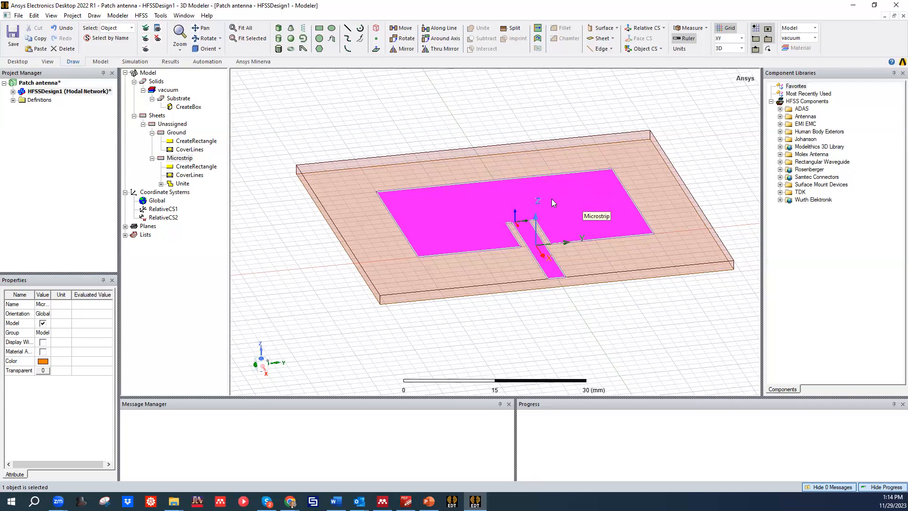
{"action": "scroll", "coordinate": [549, 224], "scroll_direction": "up", "scroll_amount": 1}
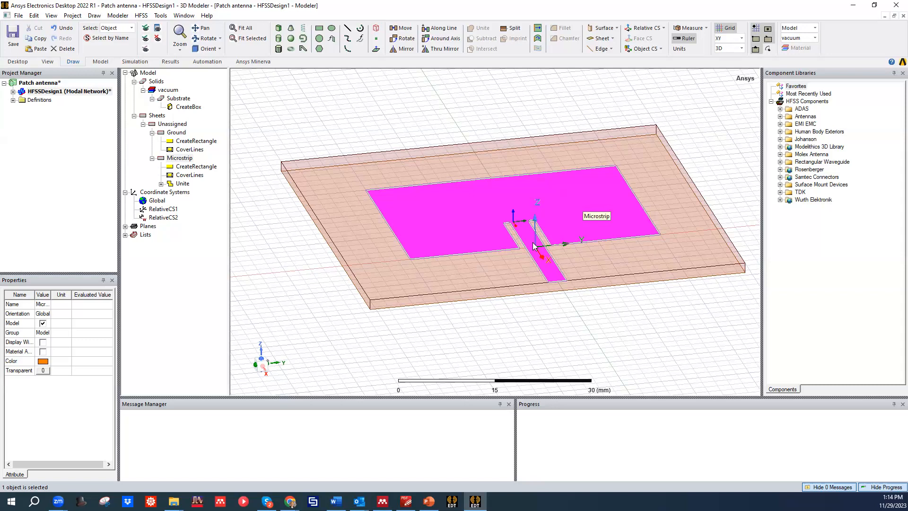
{"action": "scroll", "coordinate": [453, 214], "scroll_direction": "down", "scroll_amount": 3}
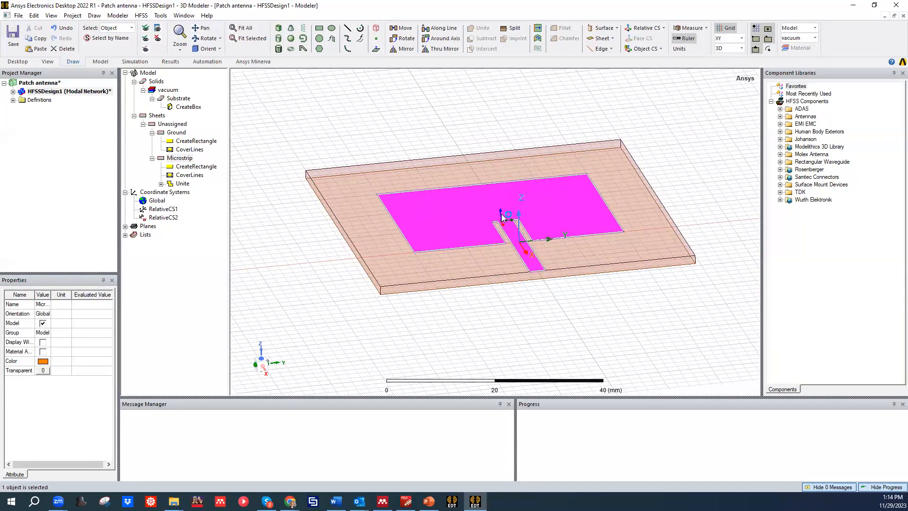
{"action": "left_click", "coordinate": [381, 114]}
{"action": "left_click", "coordinate": [436, 210]}
{"action": "right_click", "coordinate": [453, 210]}
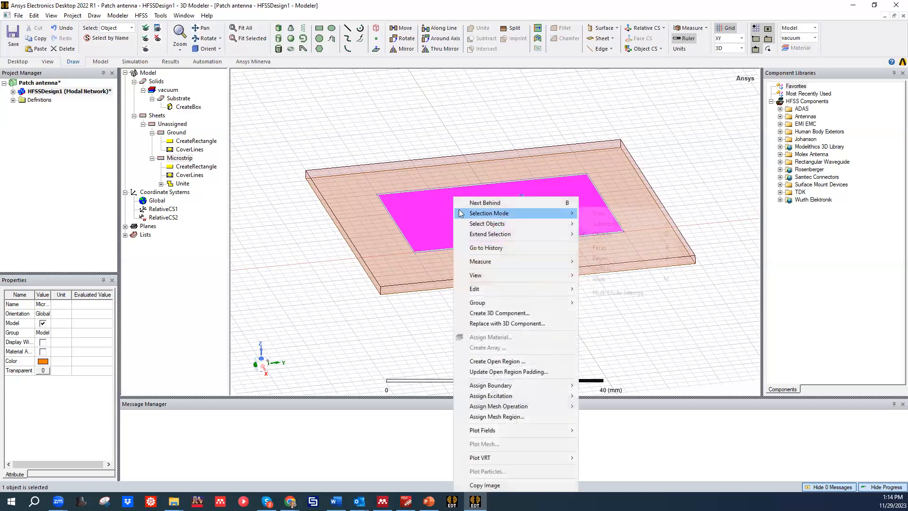
{"action": "mouse_move", "coordinate": [516, 385]}
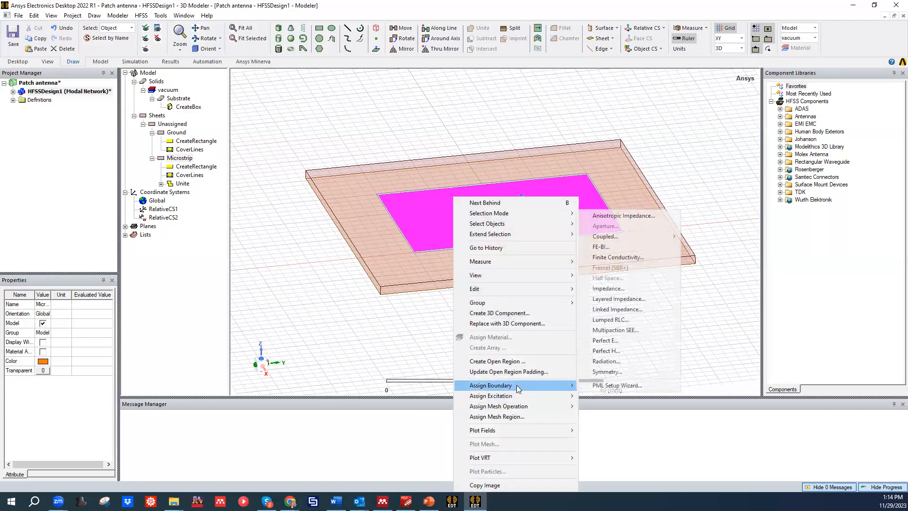
{"action": "left_click", "coordinate": [629, 343]}
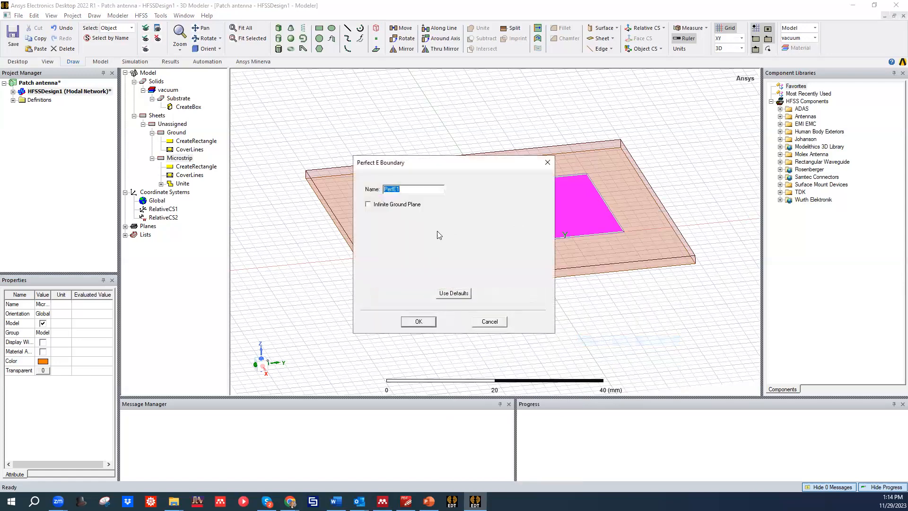
{"action": "left_click", "coordinate": [410, 322]}
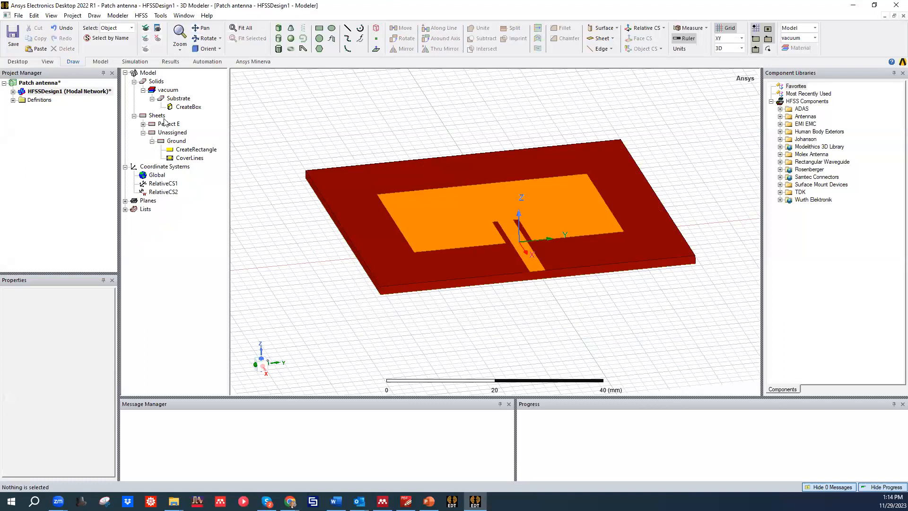
Display the Perfect E boundary of the design and inspect its coverage on the patch and feed
{"action": "double_click", "coordinate": [20, 92]}
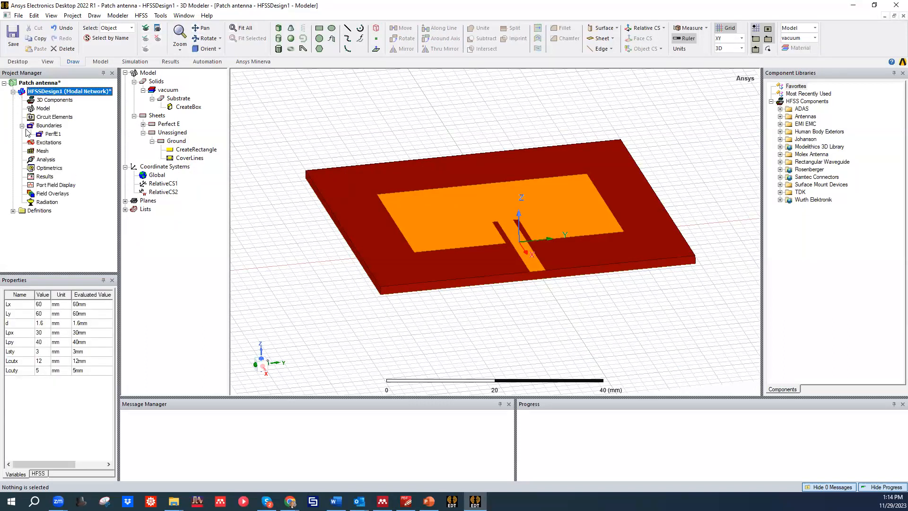
{"action": "left_click", "coordinate": [51, 134]}
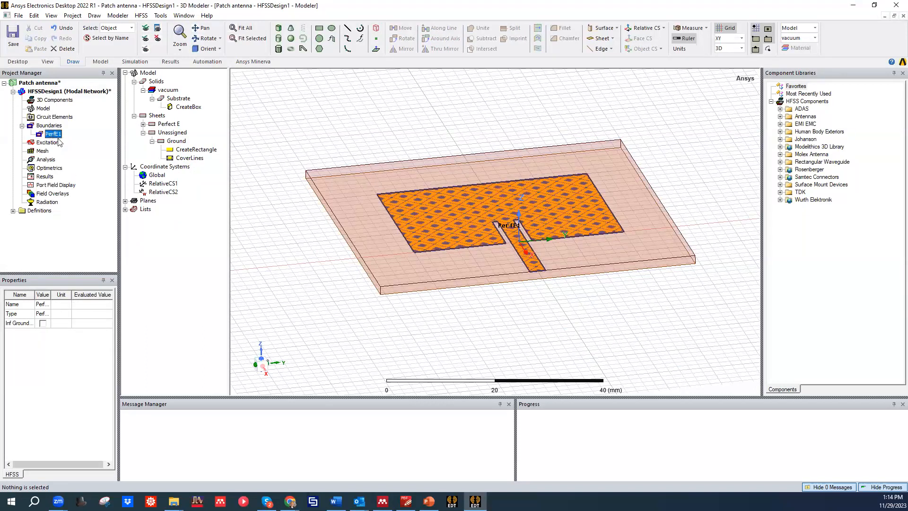
{"action": "left_click_drag", "start_coordinate": [391, 225], "coordinate": [411, 137], "text": "alt"}
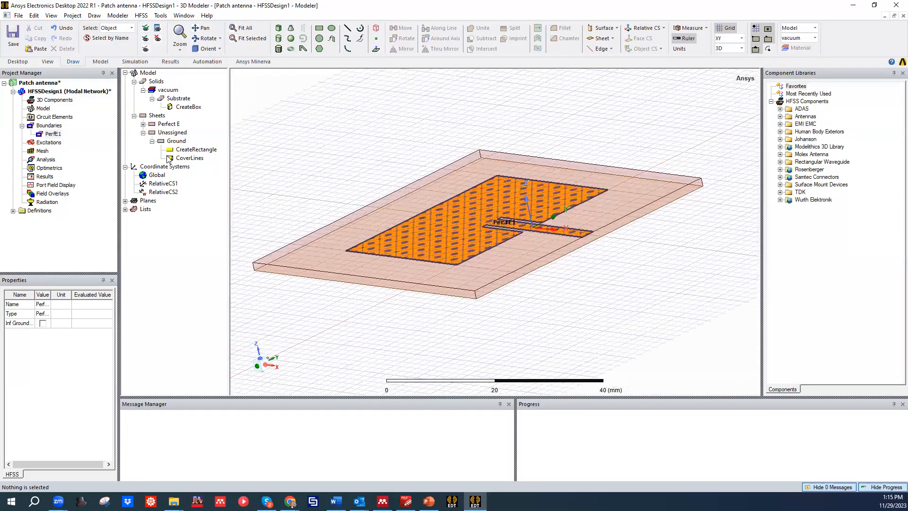
Assign a Perfect E boundary with the default settings to the Ground sheet
{"action": "left_click", "coordinate": [165, 133]}
{"action": "left_click", "coordinate": [175, 141]}
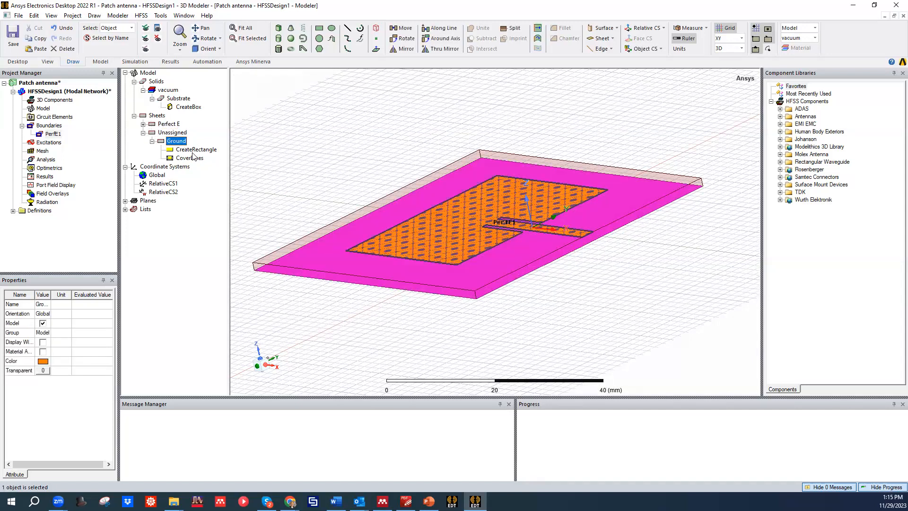
{"action": "right_click", "coordinate": [288, 127]}
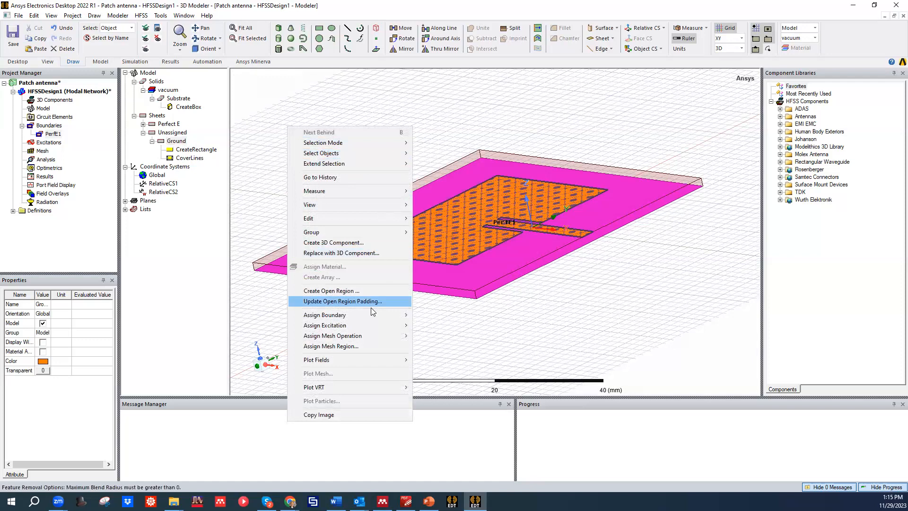
{"action": "mouse_move", "coordinate": [352, 316]}
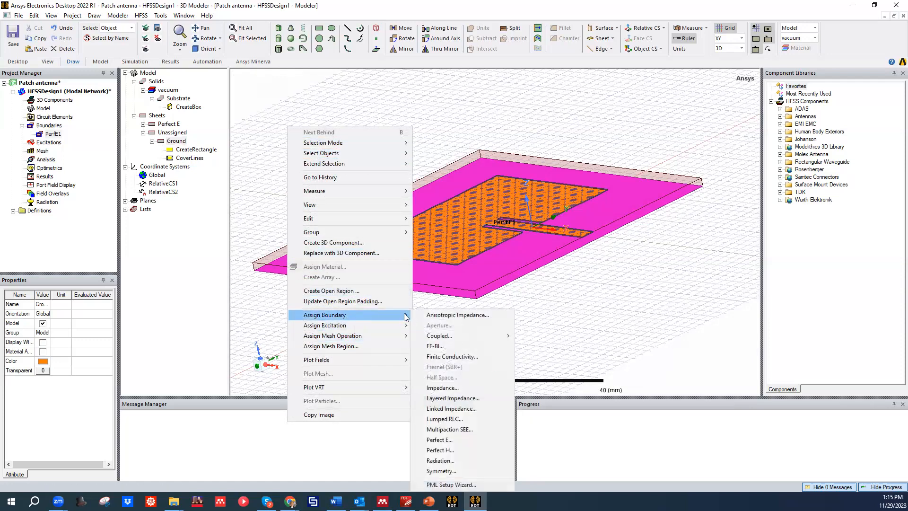
{"action": "left_click", "coordinate": [439, 439]}
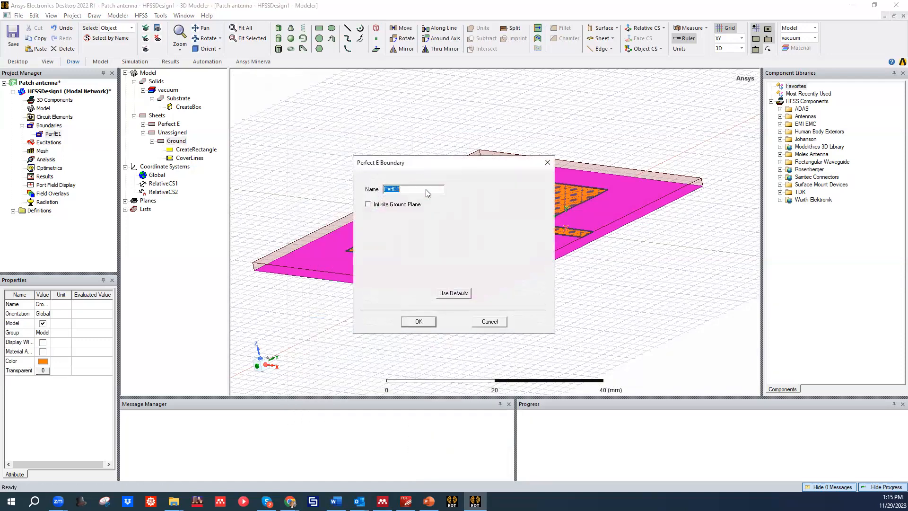
{"action": "left_click", "coordinate": [418, 322]}
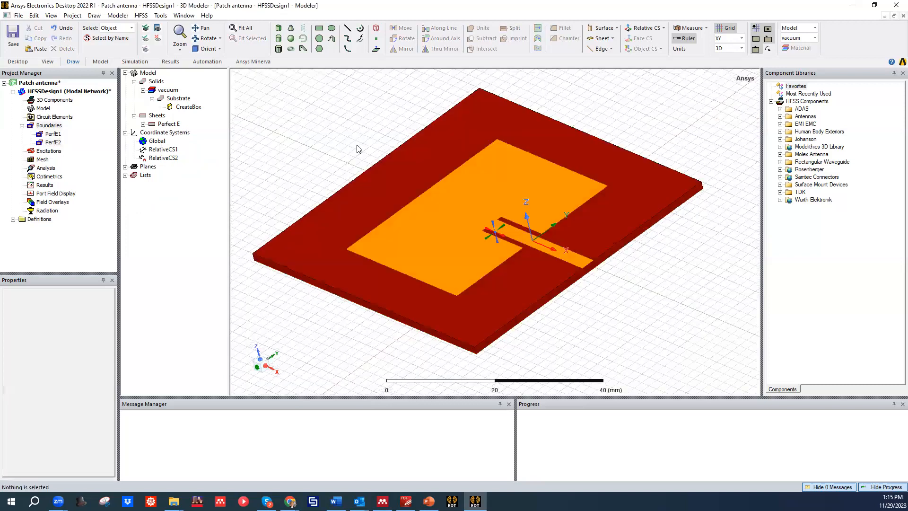
Display the Perfect E boundaries of the ground and the microstrip in turn, then clear the selection
{"action": "left_click", "coordinate": [53, 143]}
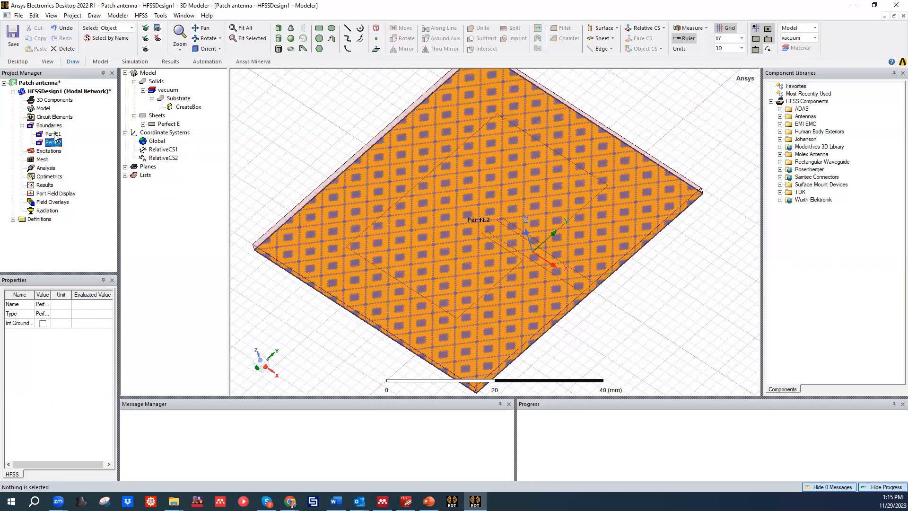
{"action": "left_click", "coordinate": [56, 135]}
{"action": "left_click", "coordinate": [316, 112]}
Examine the feed line's end at the substrate edge and the gap between the microstrip and the ground
{"action": "middle_click_drag", "start_coordinate": [407, 177], "coordinate": [564, 250]}
{"action": "scroll", "coordinate": [536, 215], "scroll_direction": "up", "scroll_amount": 3}
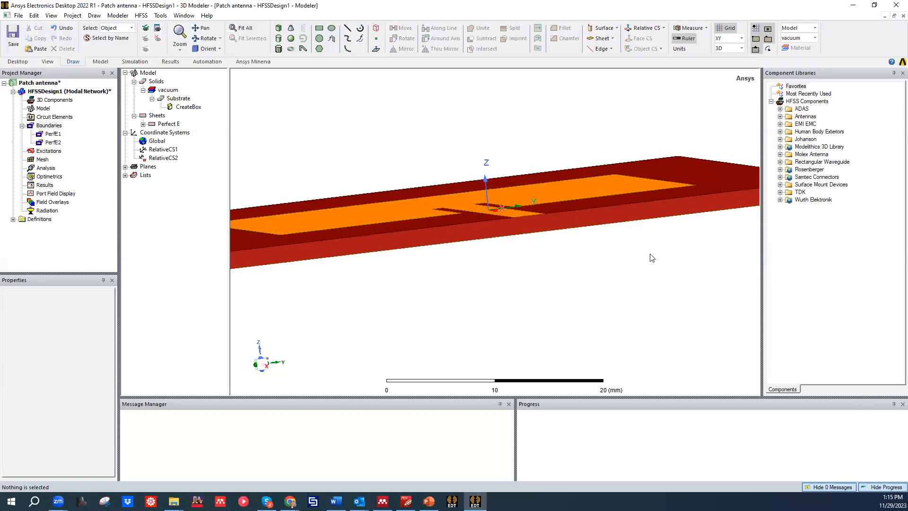
{"action": "scroll", "coordinate": [523, 219], "scroll_direction": "up", "scroll_amount": 3}
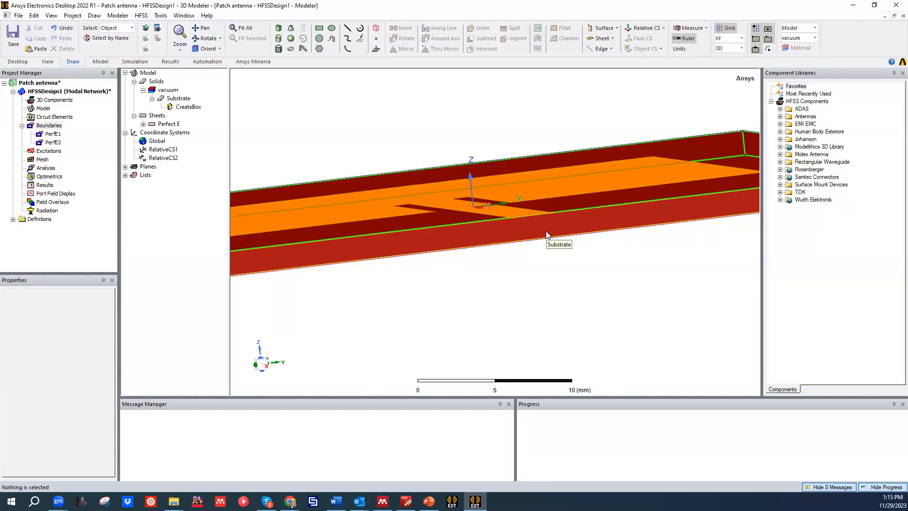
{"action": "left_click_drag", "start_coordinate": [561, 225], "coordinate": [519, 202], "text": "alt"}
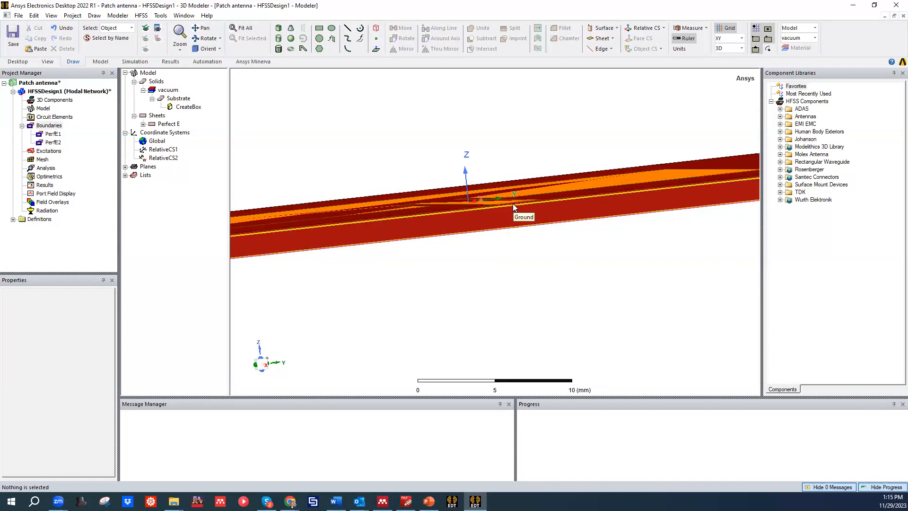
{"action": "left_click_drag", "start_coordinate": [506, 200], "coordinate": [537, 351], "text": "alt"}
{"action": "scroll", "coordinate": [528, 325], "scroll_direction": "up", "scroll_amount": 3}
{"action": "scroll", "coordinate": [522, 303], "scroll_direction": "down", "scroll_amount": 6}
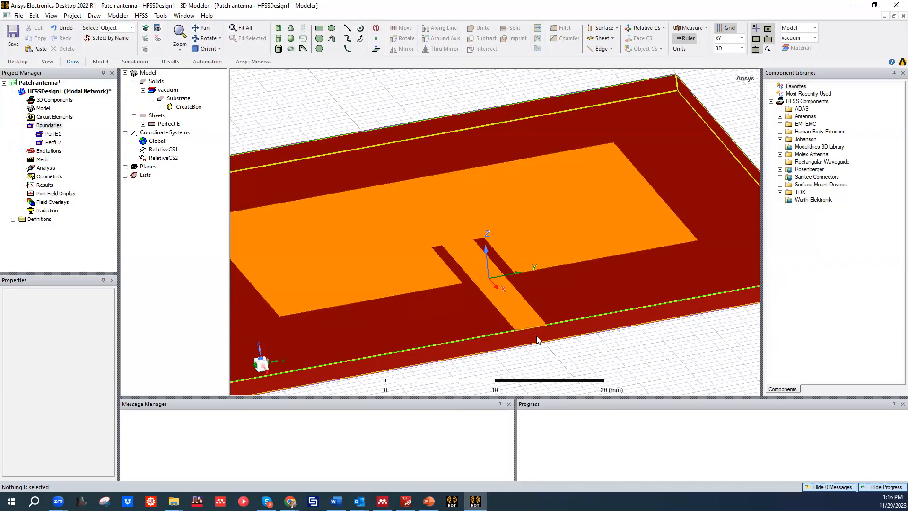
{"action": "scroll", "coordinate": [458, 284], "scroll_direction": "up", "scroll_amount": 2}
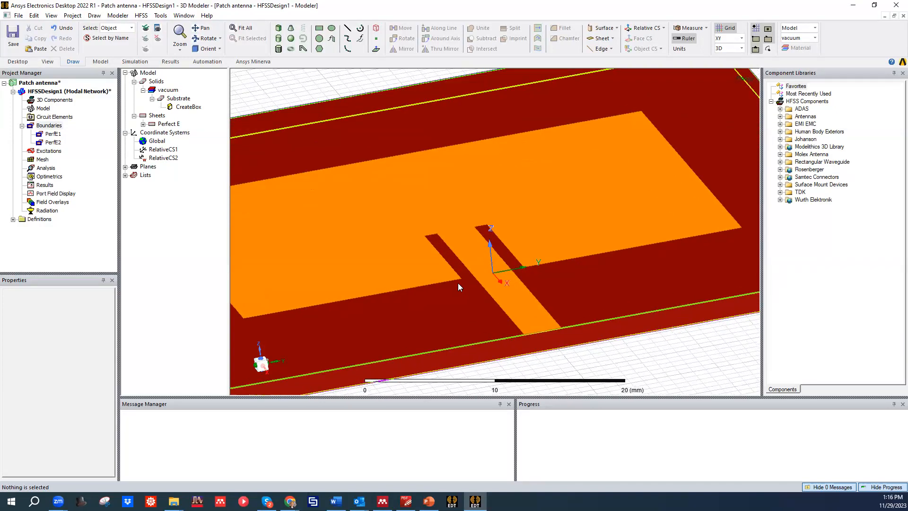
{"action": "scroll", "coordinate": [457, 283], "scroll_direction": "down", "scroll_amount": 3}
{"action": "mouse_move", "coordinate": [519, 303]}
{"action": "middle_mouse_down"}
{"action": "mouse_move", "coordinate": [532, 320]}
{"action": "mouse_move", "coordinate": [516, 278]}
{"action": "mouse_move", "coordinate": [528, 275]}
{"action": "middle_mouse_up"}
{"action": "scroll", "coordinate": [542, 255], "scroll_direction": "up", "scroll_amount": 2}
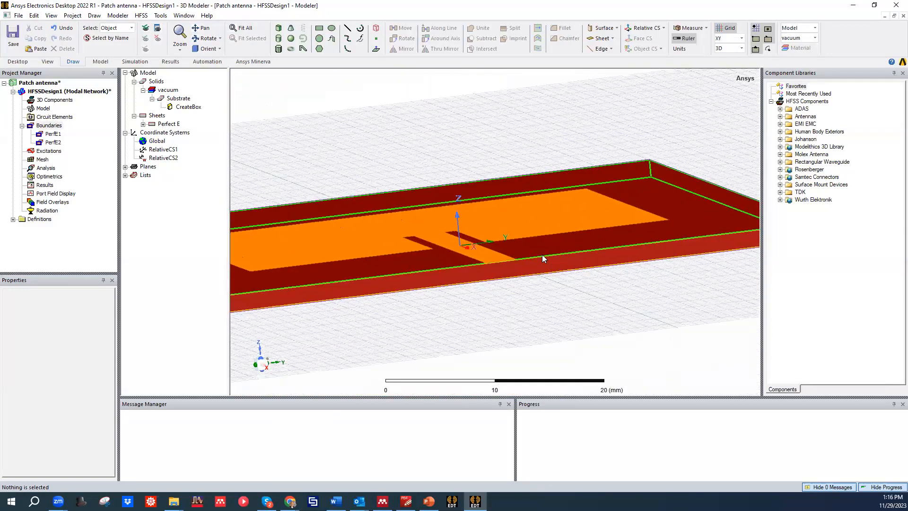
{"action": "scroll", "coordinate": [542, 257], "scroll_direction": "up", "scroll_amount": 1}
Draw a YZ-plane rectangle about 3.1 mm by 1.6 mm from the feed line's end down to the ground at the substrate edge
{"action": "left_click", "coordinate": [319, 28]}
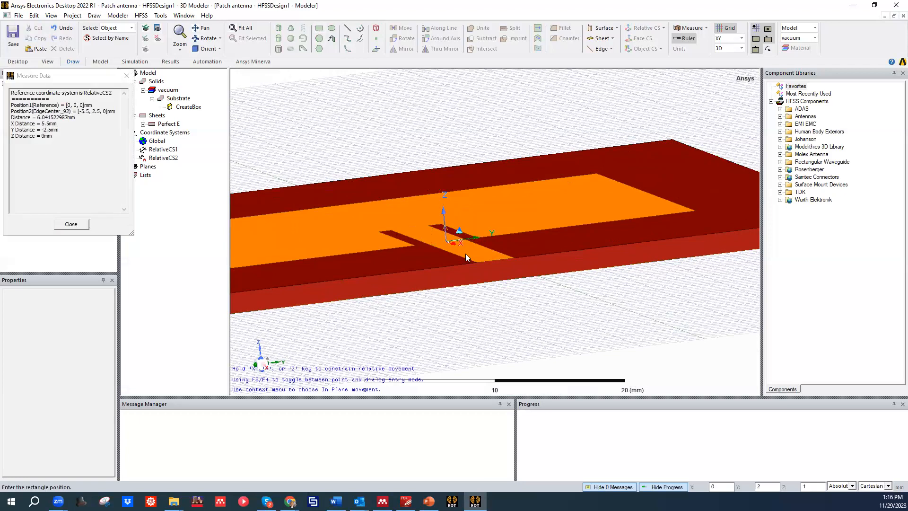
{"action": "scroll", "coordinate": [465, 254], "scroll_direction": "up", "scroll_amount": 1}
{"action": "left_click", "coordinate": [478, 262]}
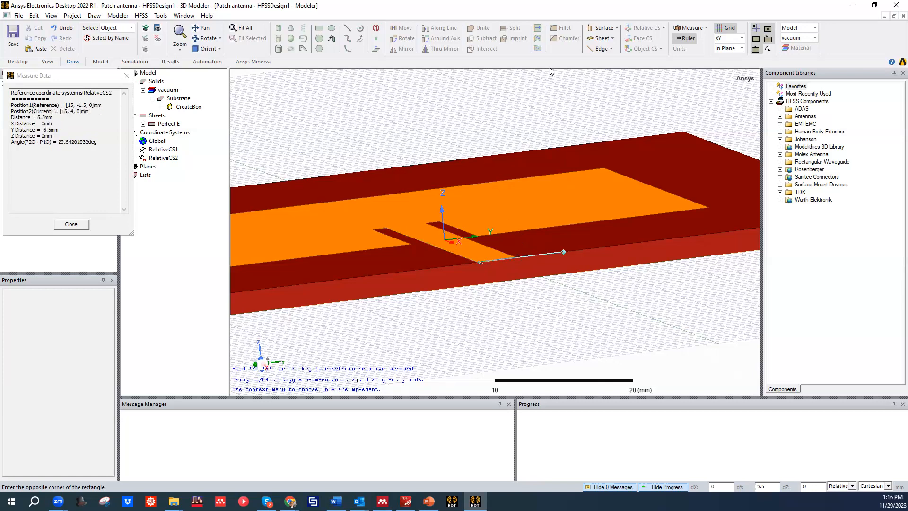
{"action": "left_click", "coordinate": [741, 39]}
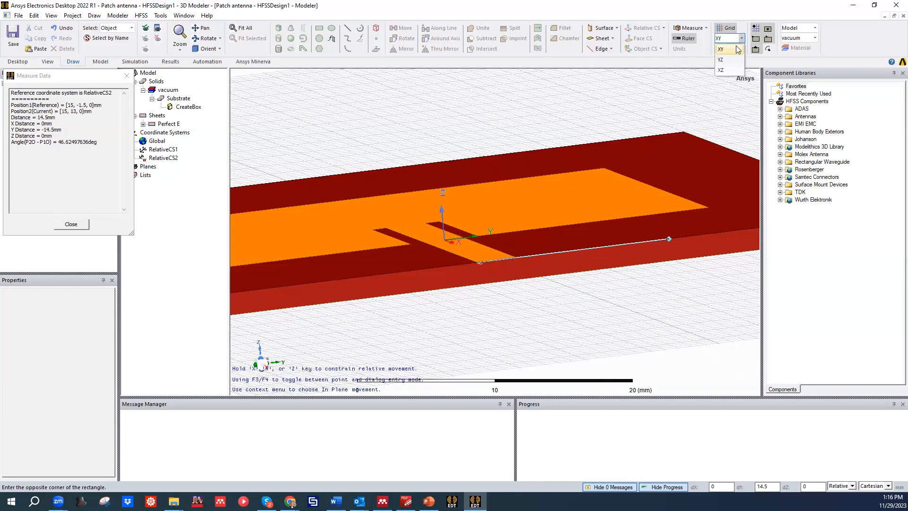
{"action": "left_click", "coordinate": [725, 55]}
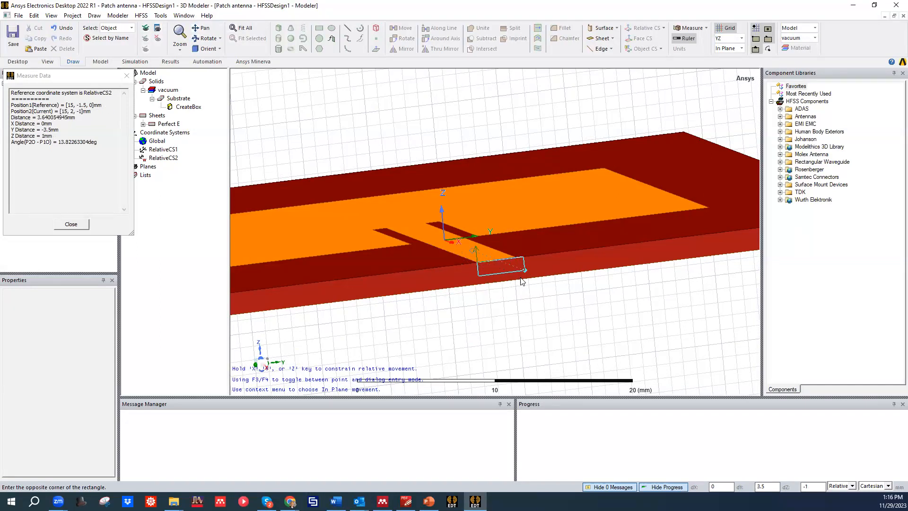
{"action": "left_click_drag", "start_coordinate": [519, 279], "coordinate": [511, 274], "text": "alt"}
{"action": "scroll", "coordinate": [496, 279], "scroll_direction": "up", "scroll_amount": 4}
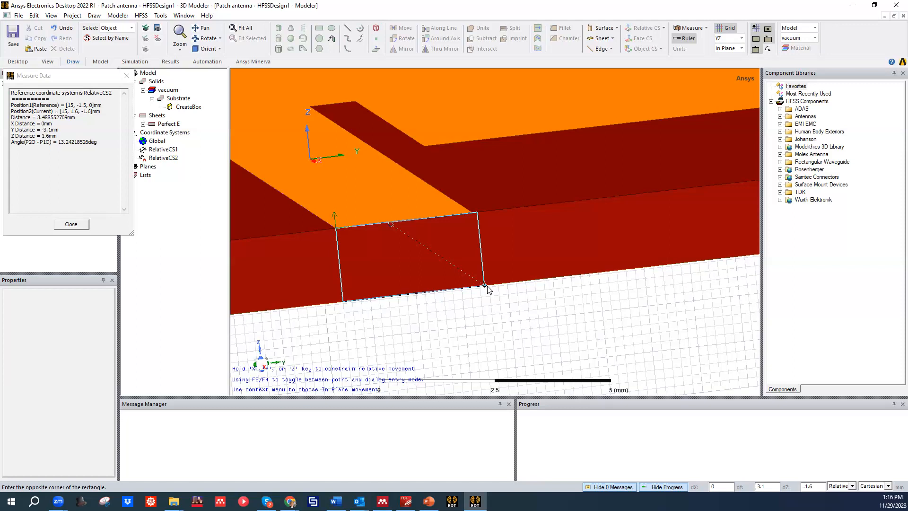
{"action": "left_click", "coordinate": [484, 288]}
{"action": "left_click_drag", "start_coordinate": [470, 308], "coordinate": [464, 273], "text": "alt"}
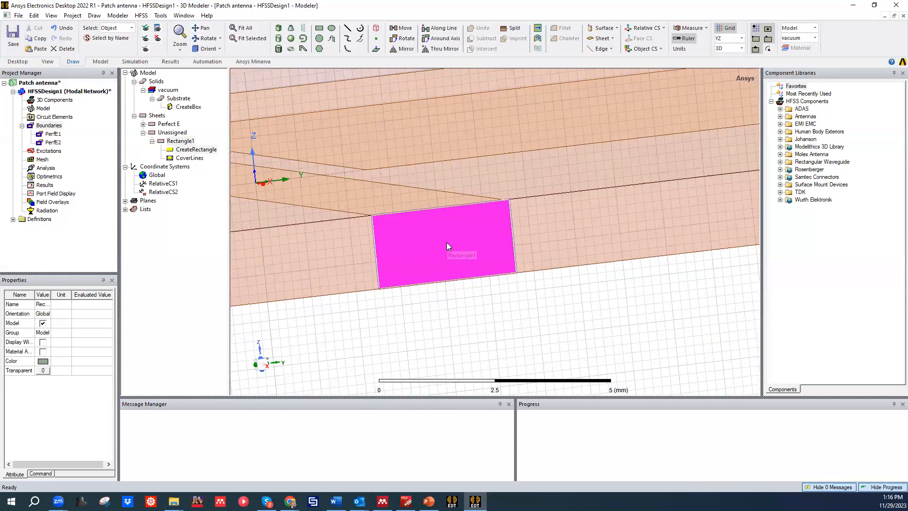
Reference the new rectangle to RelativeCS1 and set its ZSize to the variable d
{"action": "double_click", "coordinate": [185, 148]}
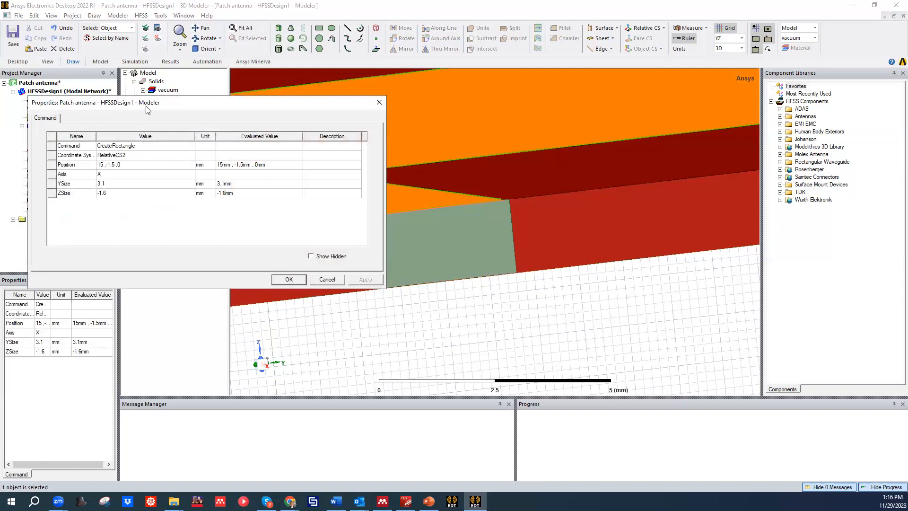
{"action": "left_click_drag", "start_coordinate": [146, 108], "coordinate": [130, 231]}
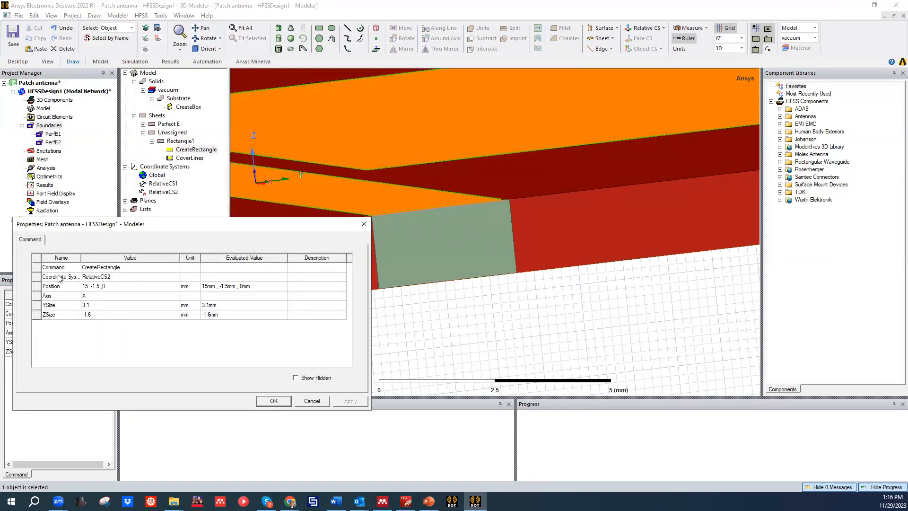
{"action": "left_click", "coordinate": [94, 279]}
{"action": "left_click", "coordinate": [123, 299]}
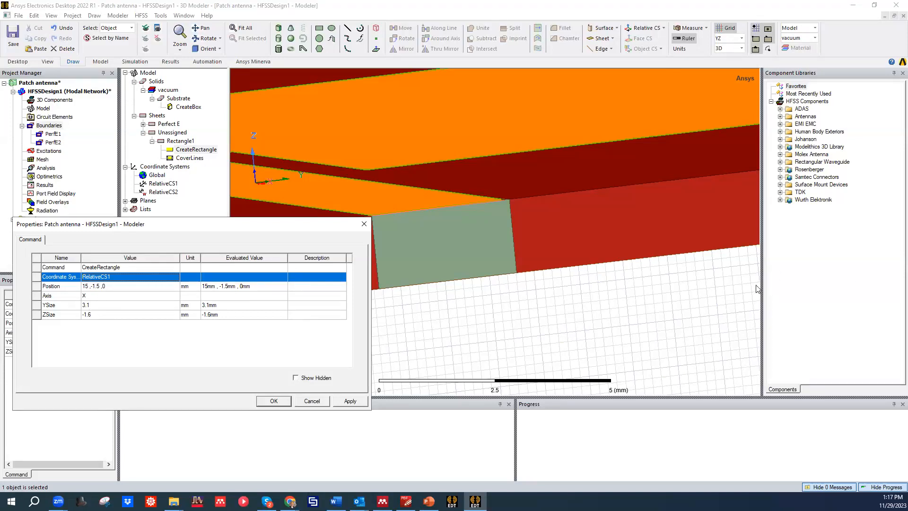
{"action": "left_click", "coordinate": [96, 315]}
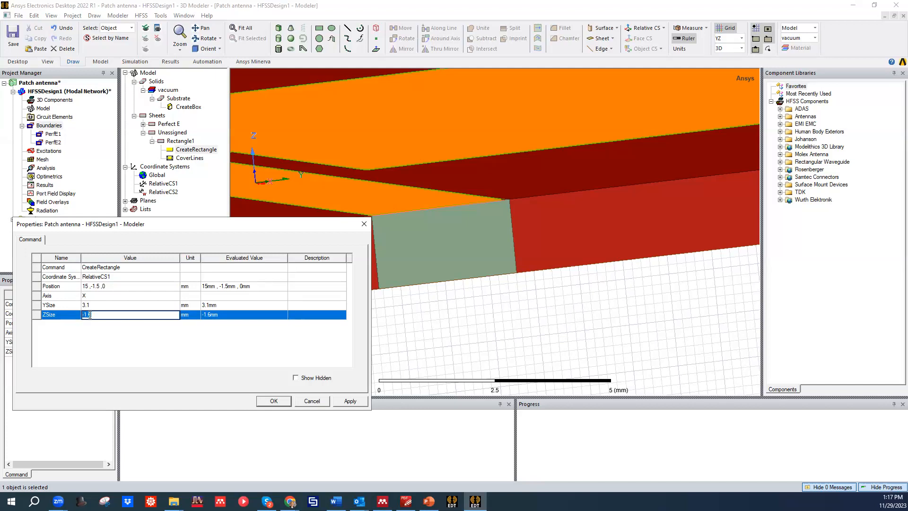
{"action": "type", "text": "d"}
{"action": "key", "text": "Return"}
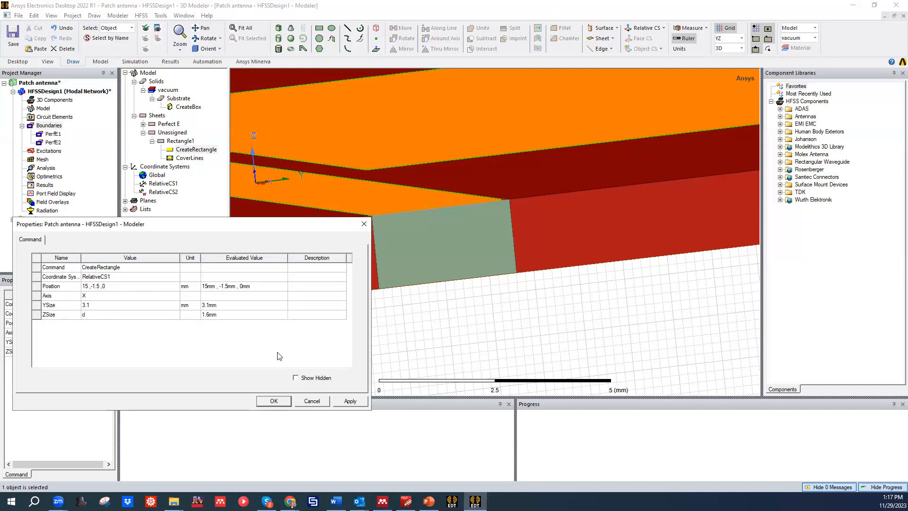
{"action": "left_click", "coordinate": [350, 401]}
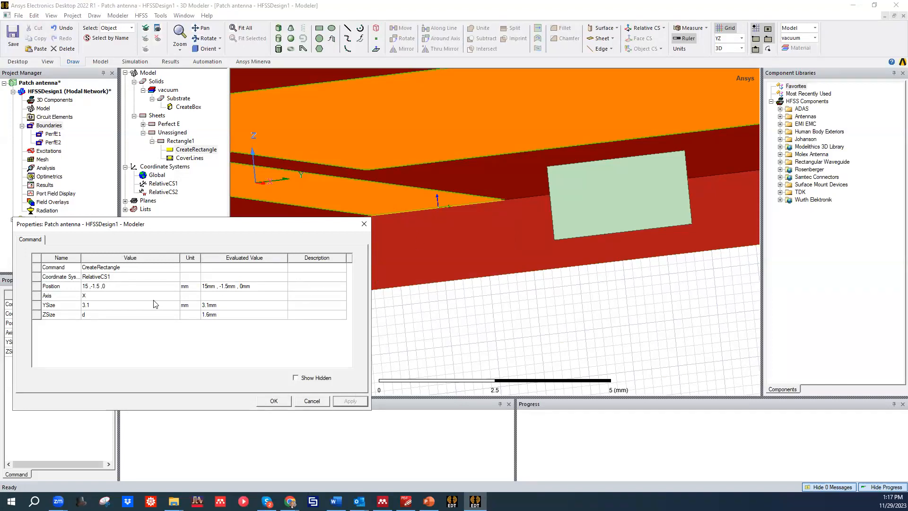
Set the rectangle's YSize to a new length variable Lstry with a value of 3.1 mm
{"action": "left_click", "coordinate": [106, 305]}
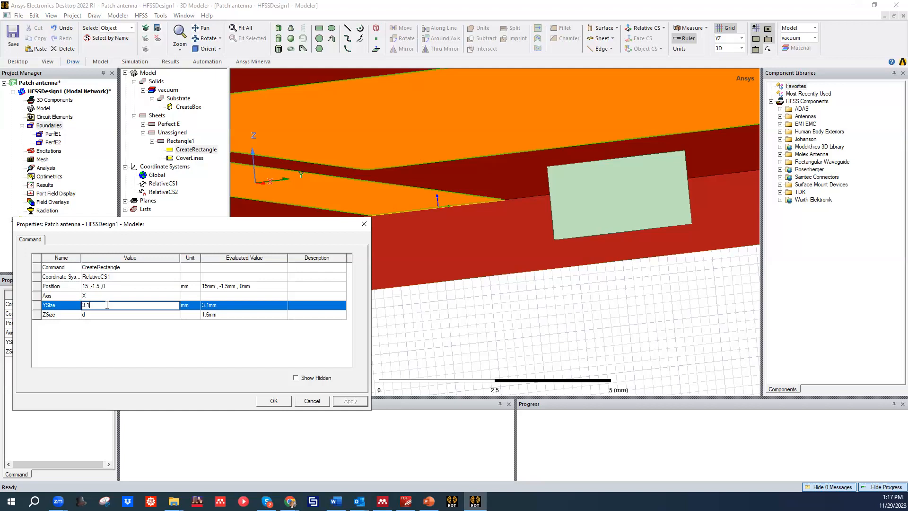
{"action": "type", "text": "Lstry"}
{"action": "key", "text": "Return"}
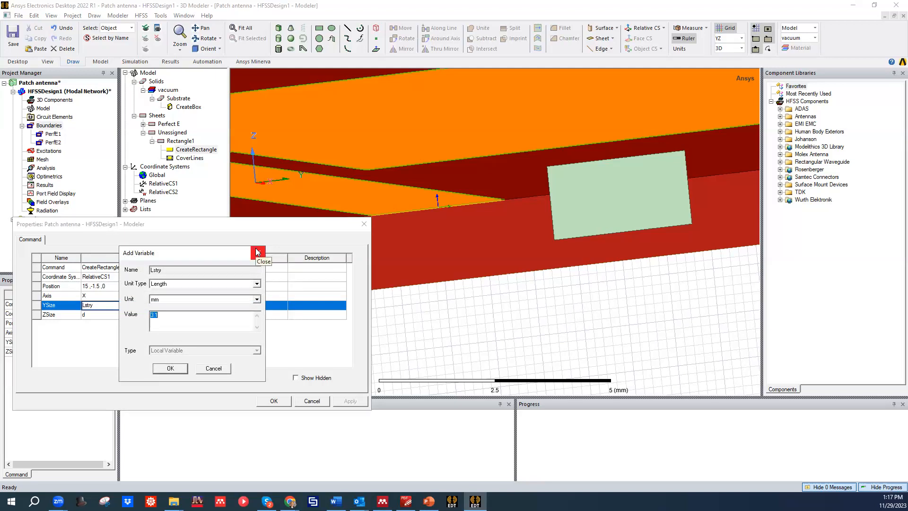
{"action": "left_click", "coordinate": [159, 370]}
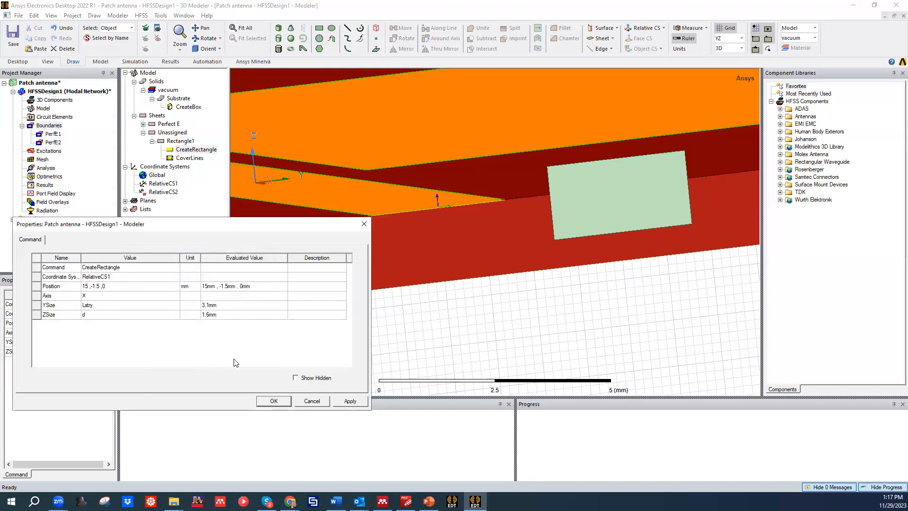
{"action": "left_click", "coordinate": [340, 401]}
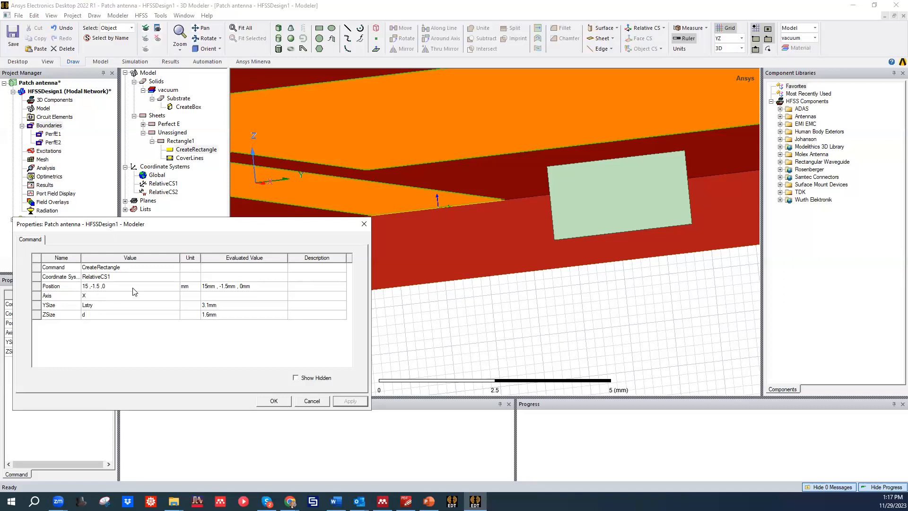
Try to set the rectangle's position to -Lstrx/2, 0, 0 without defining a new variable
{"action": "left_click", "coordinate": [86, 286]}
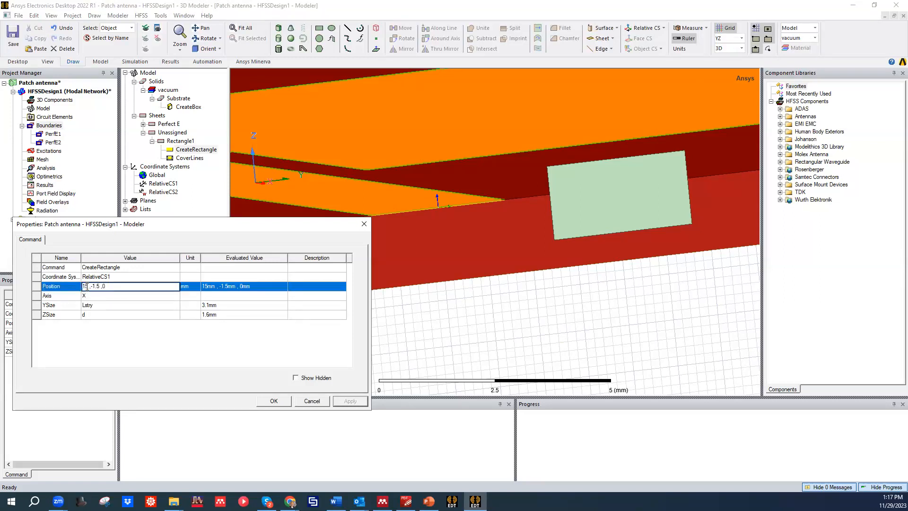
{"action": "double_click", "coordinate": [84, 286]}
{"action": "key", "text": "BackSpace"}
{"action": "type", "text": "-Lstr"}
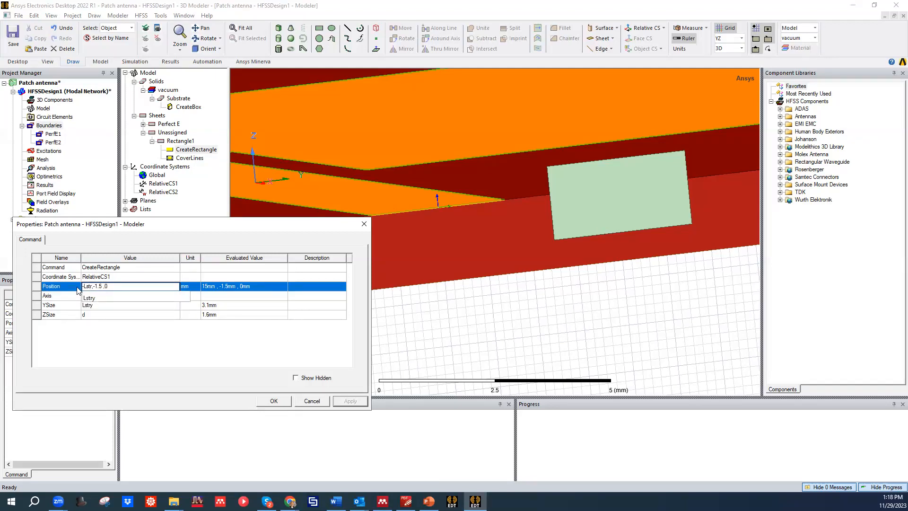
{"action": "type", "text": "x/2"}
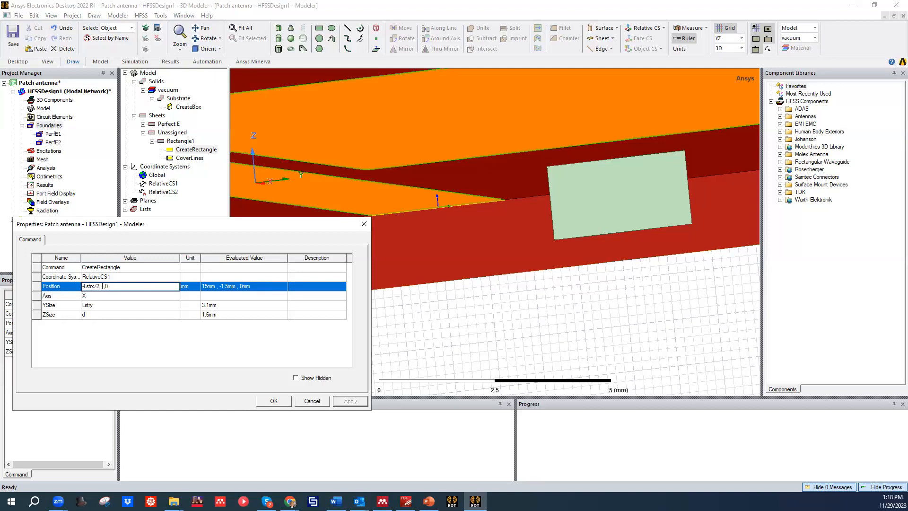
{"action": "key", "text": "Return"}
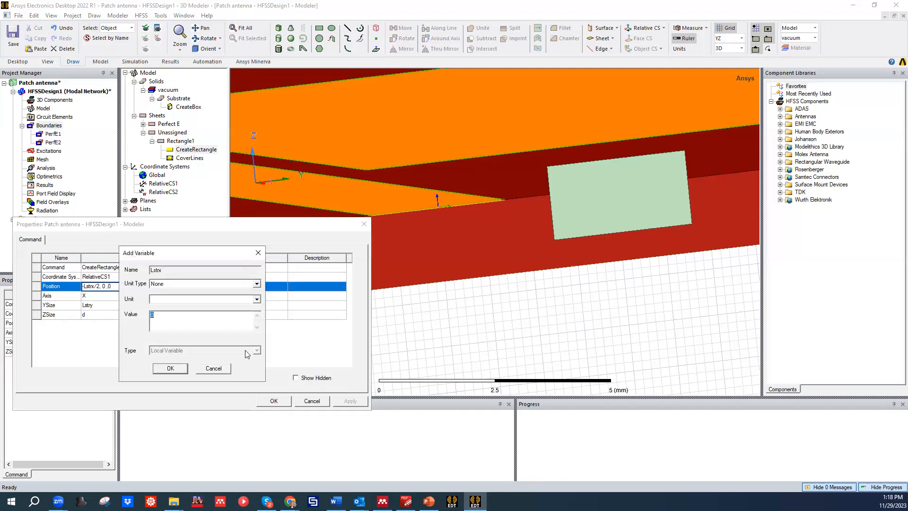
{"action": "left_click", "coordinate": [258, 253]}
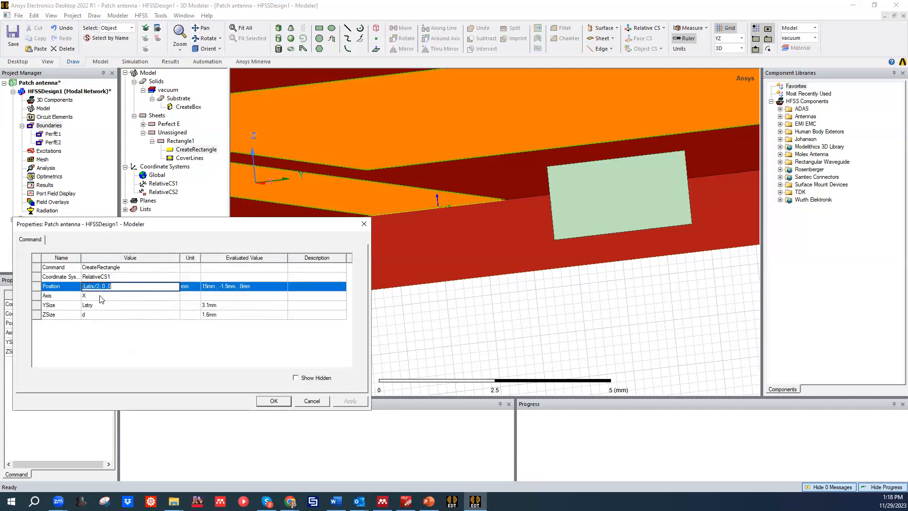
{"action": "left_click", "coordinate": [134, 350]}
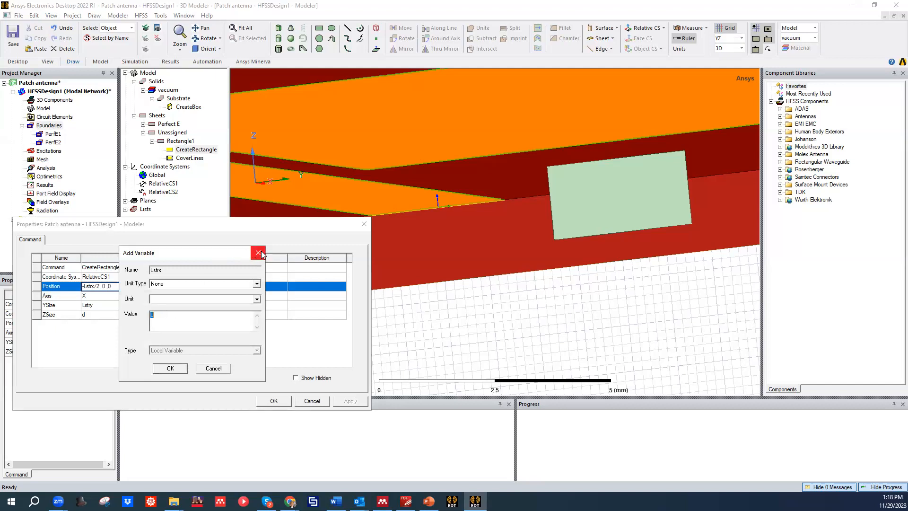
{"action": "left_click", "coordinate": [257, 253]}
Set the rectangle's position to 0 mm, -Lstry/2, 0 mm and apply it
{"action": "left_click", "coordinate": [106, 286]}
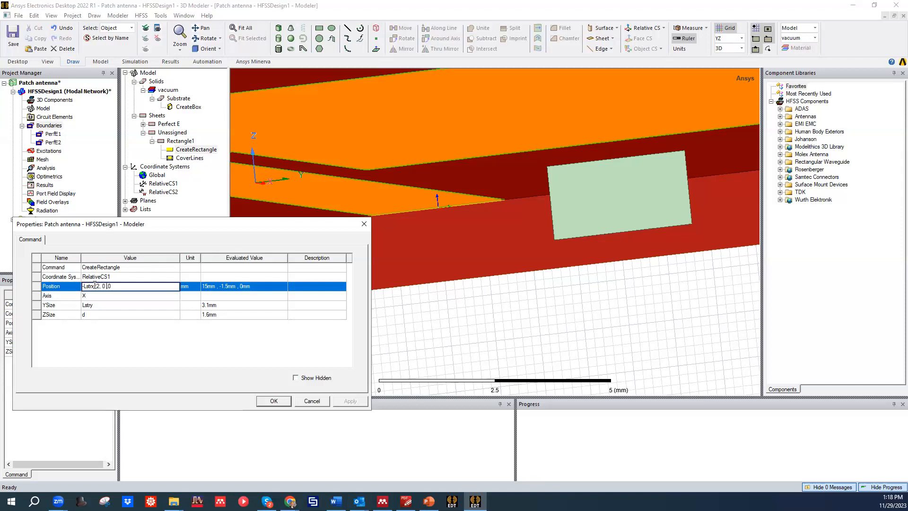
{"action": "left_click_drag", "start_coordinate": [100, 285], "coordinate": [78, 285]}
{"action": "right_click", "coordinate": [91, 285]}
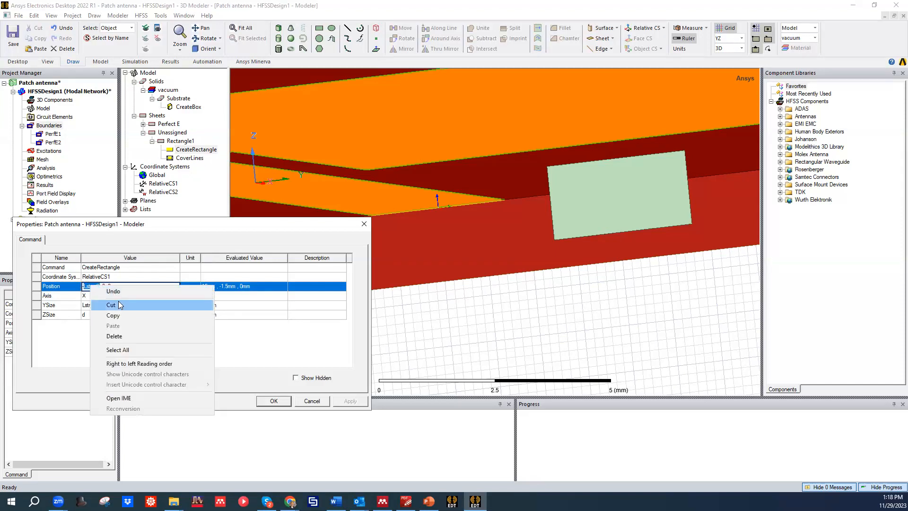
{"action": "left_click", "coordinate": [121, 302]}
{"action": "type", "text": "0, ,0"}
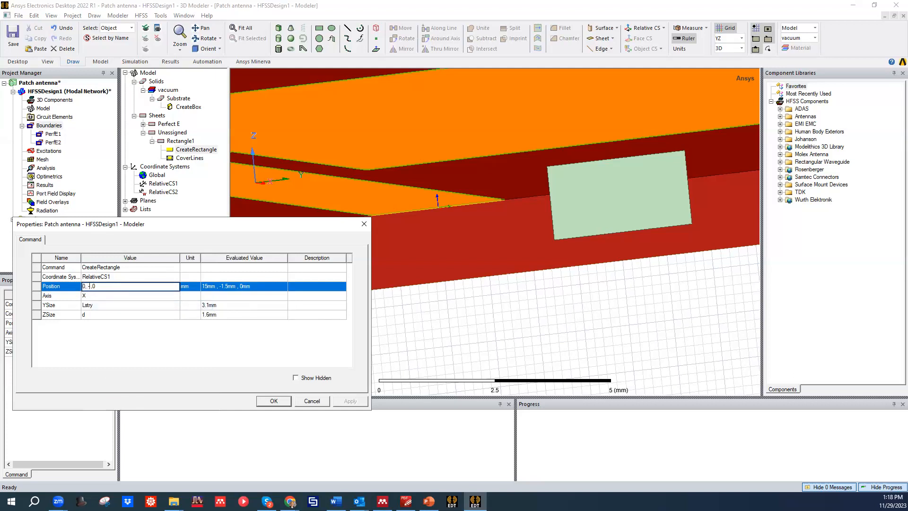
{"action": "key", "text": "ctrl+v"}
{"action": "left_click", "coordinate": [147, 359]}
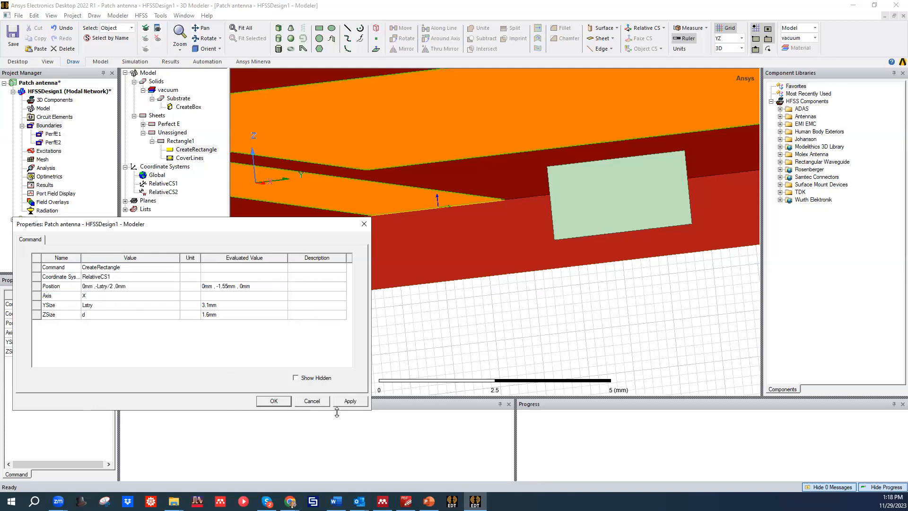
{"action": "left_click", "coordinate": [355, 401]}
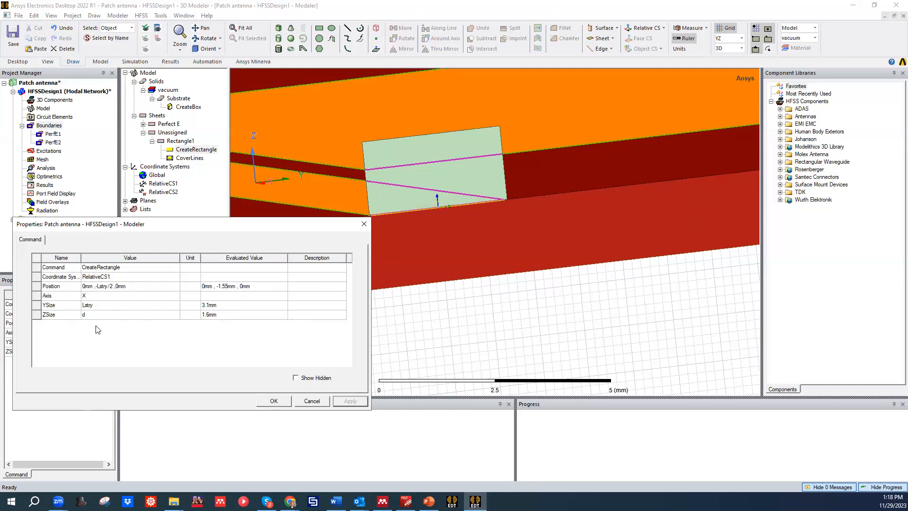
Set the port rectangle's ZSize to -d so it extends down through the substrate thickness
{"action": "left_click", "coordinate": [84, 316]}
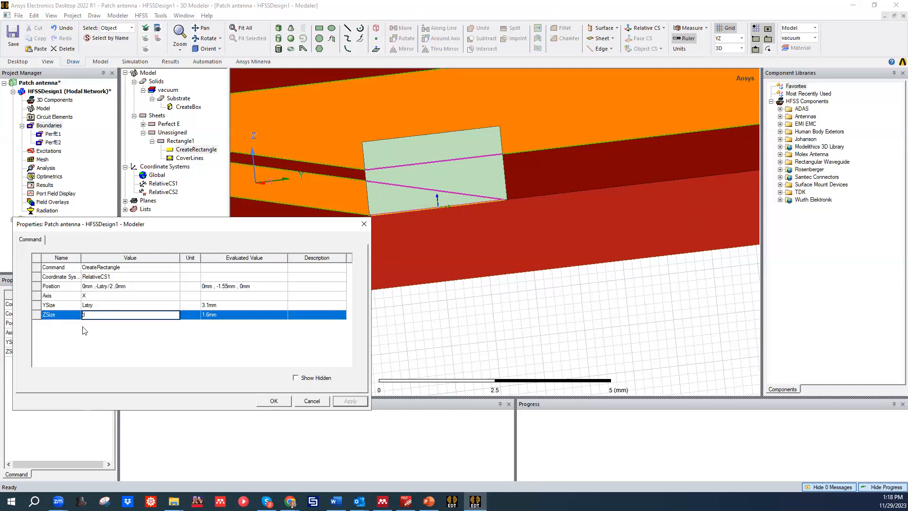
{"action": "type", "text": "-"}
{"action": "left_click", "coordinate": [231, 333]}
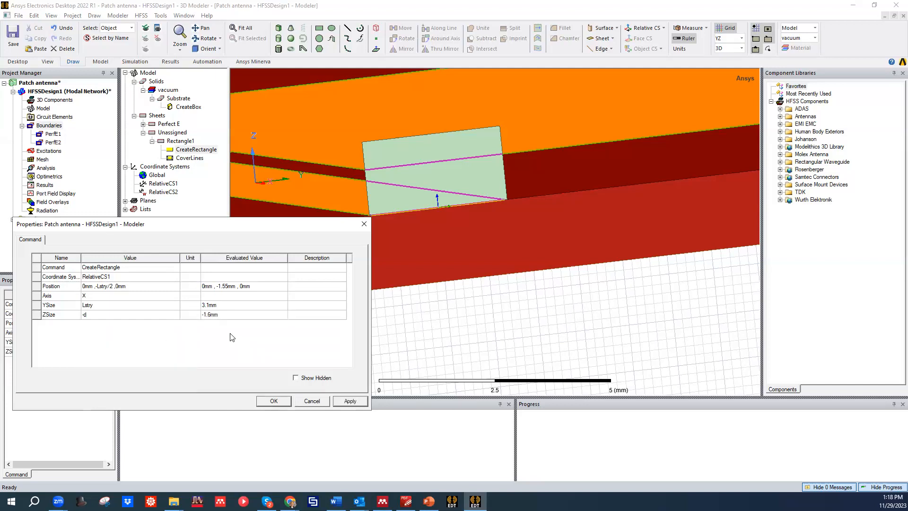
{"action": "left_click", "coordinate": [350, 401]}
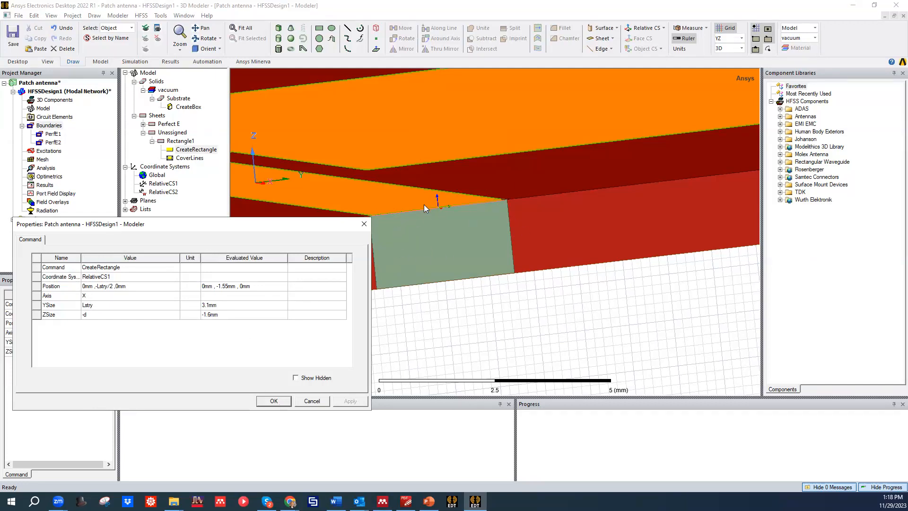
{"action": "left_click", "coordinate": [274, 401]}
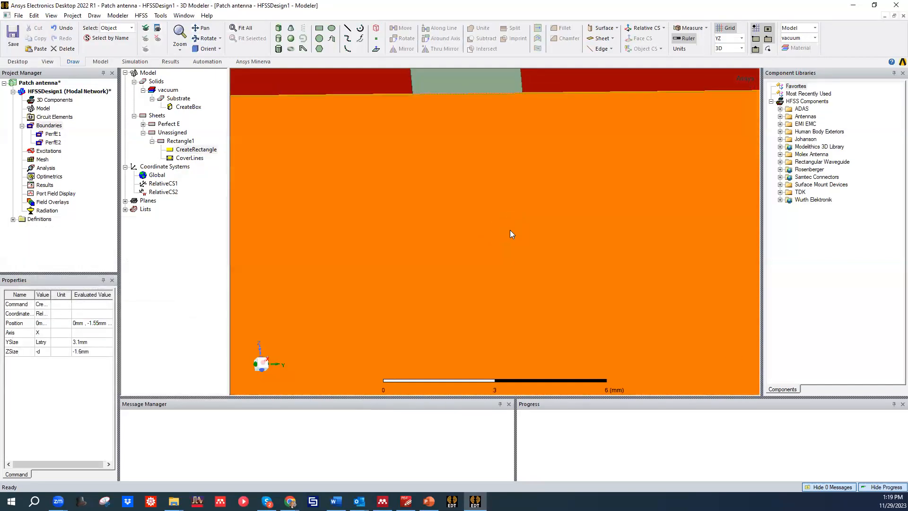
Rename the Rectangle1 sheet at the end of the feed line as Port
{"action": "scroll", "coordinate": [509, 226], "scroll_direction": "down", "scroll_amount": 6}
{"action": "middle_click_drag", "start_coordinate": [509, 226], "coordinate": [469, 218]}
{"action": "scroll", "coordinate": [442, 187], "scroll_direction": "down", "scroll_amount": 1}
{"action": "scroll", "coordinate": [472, 198], "scroll_direction": "down", "scroll_amount": 5}
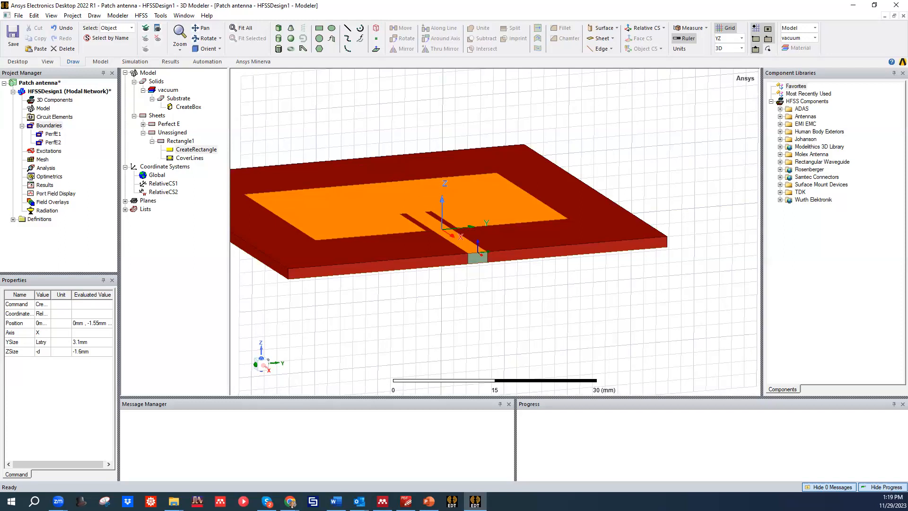
{"action": "left_click", "coordinate": [184, 142]}
{"action": "left_click", "coordinate": [180, 147]}
{"action": "left_click", "coordinate": [182, 142]}
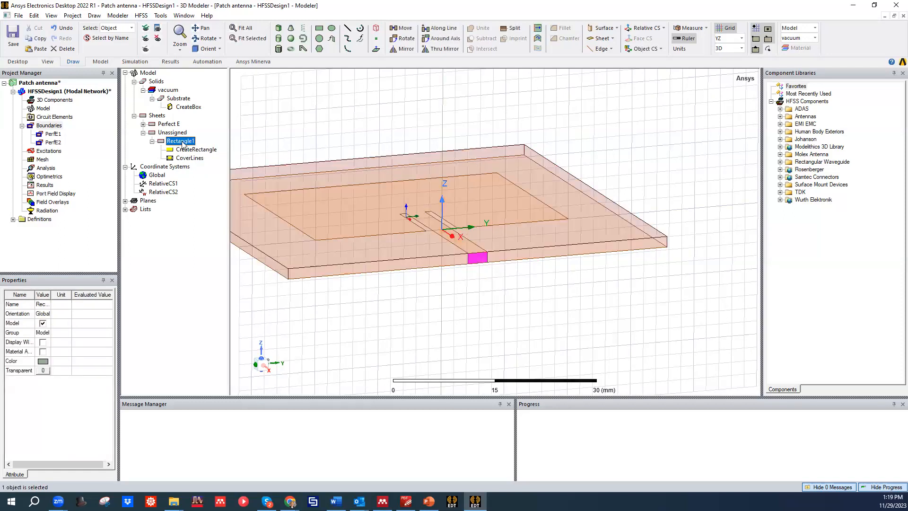
{"action": "double_click", "coordinate": [183, 144]}
{"action": "left_click", "coordinate": [117, 268]}
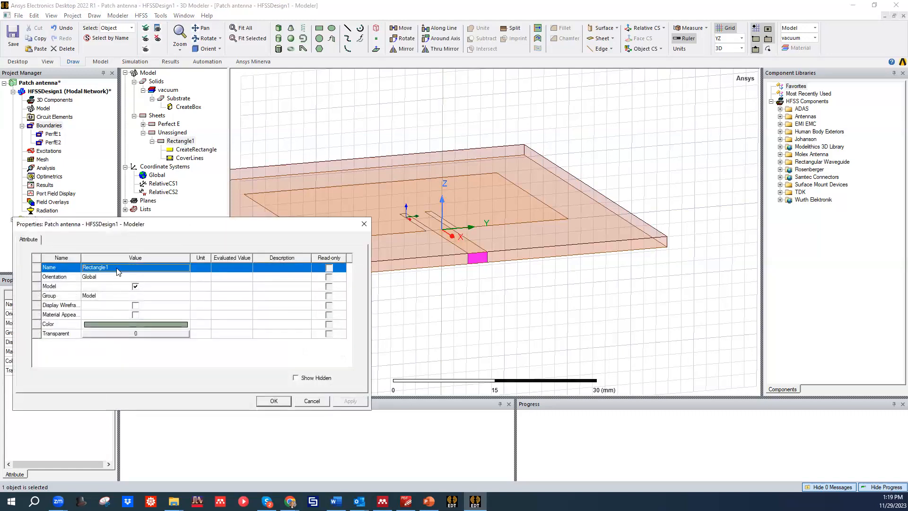
{"action": "type", "text": "Port"}
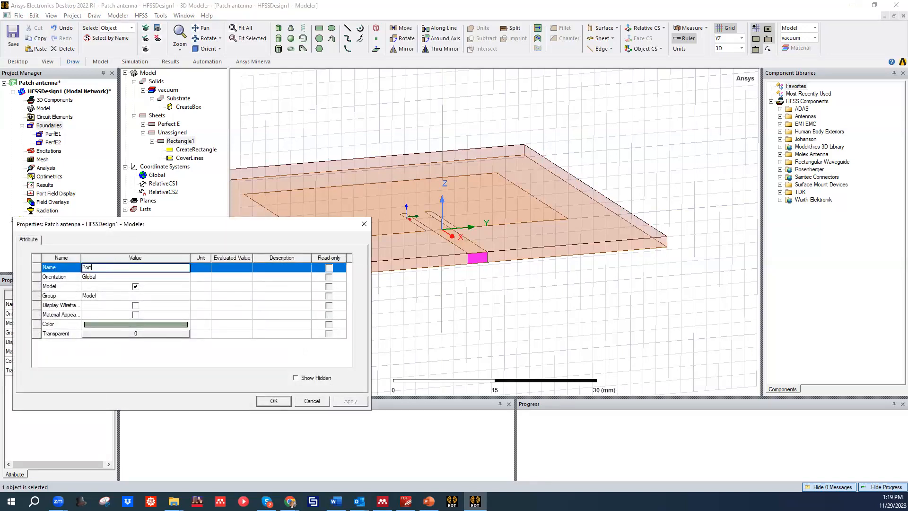
{"action": "left_click", "coordinate": [198, 362]}
{"action": "left_click", "coordinate": [349, 401]}
{"action": "left_click", "coordinate": [273, 401]}
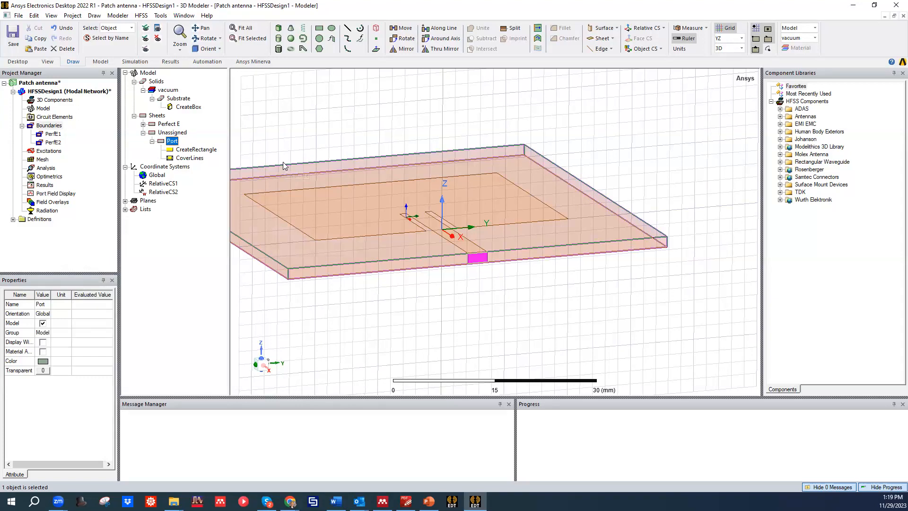
Assign a lumped port excitation to the Port sheet, keeping the name 1 and a full port impedance of 50 ohm
{"action": "right_click", "coordinate": [290, 134]}
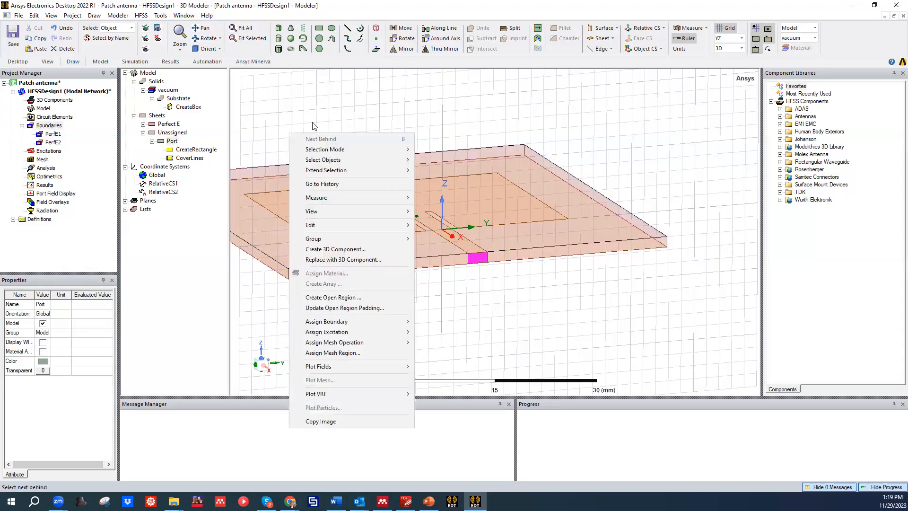
{"action": "mouse_move", "coordinate": [356, 333]}
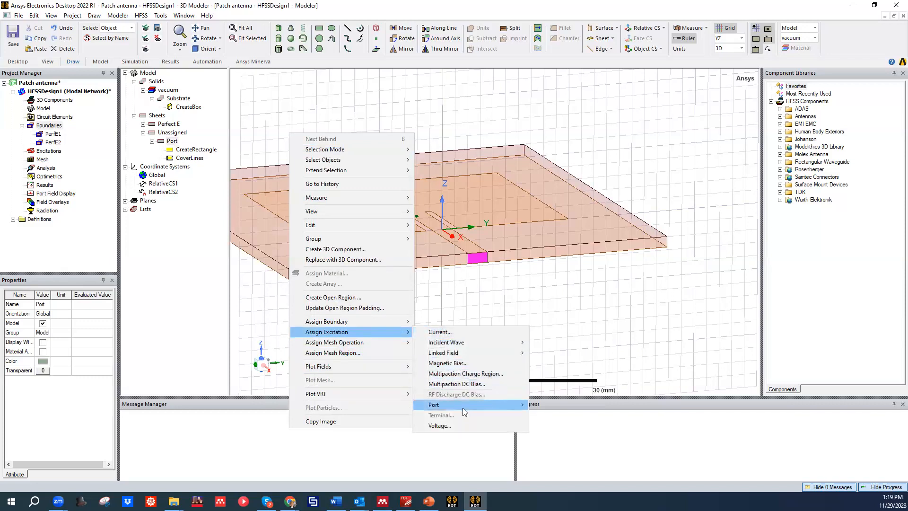
{"action": "mouse_move", "coordinate": [465, 407]}
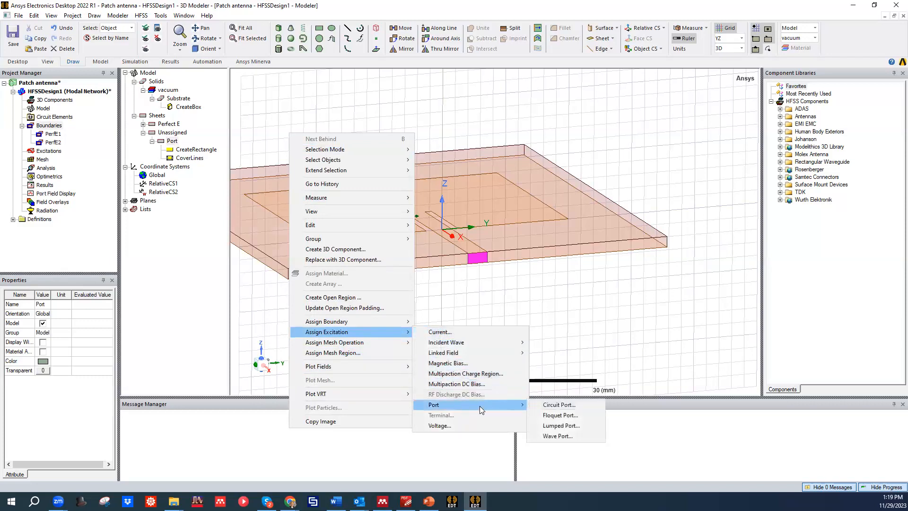
{"action": "left_click", "coordinate": [577, 429]}
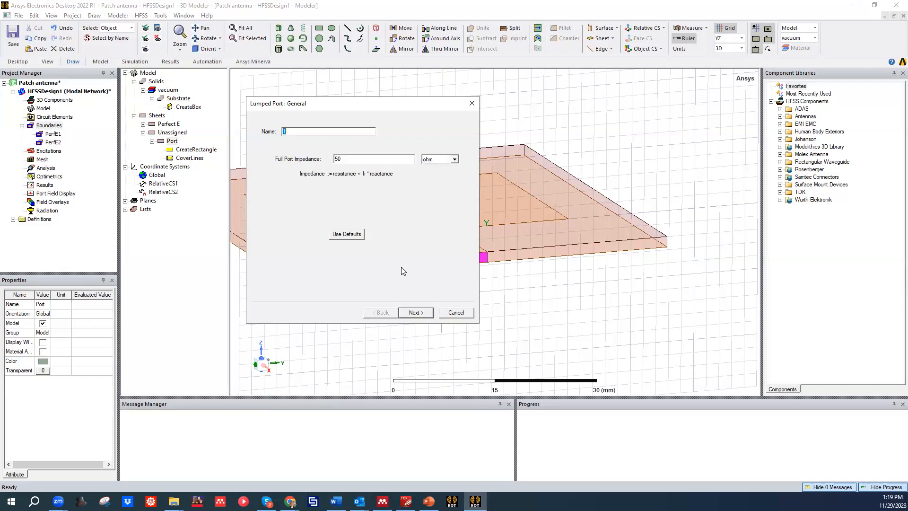
{"action": "left_click", "coordinate": [414, 314]}
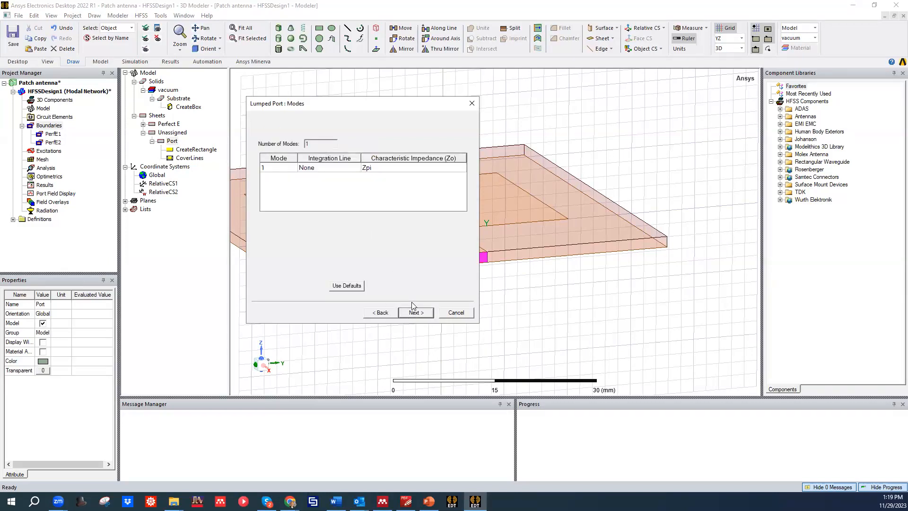
Define mode 1's integration line from the port's bottom edge midpoint to its top edge midpoint, and finish with all modes renormalized to 50 ohm
{"action": "left_click", "coordinate": [315, 168]}
{"action": "left_click", "coordinate": [317, 167]}
{"action": "left_click", "coordinate": [322, 185]}
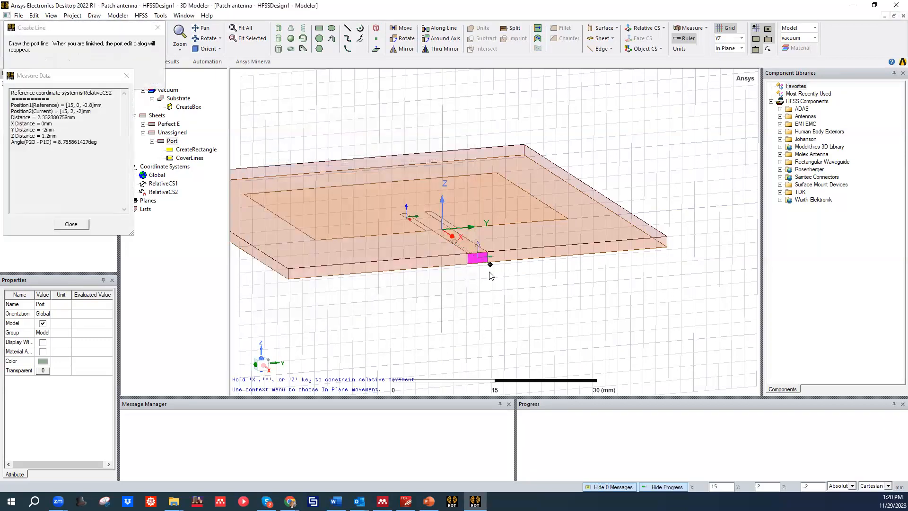
{"action": "scroll", "coordinate": [478, 264], "scroll_direction": "up", "scroll_amount": 3}
{"action": "scroll", "coordinate": [459, 260], "scroll_direction": "up", "scroll_amount": 2}
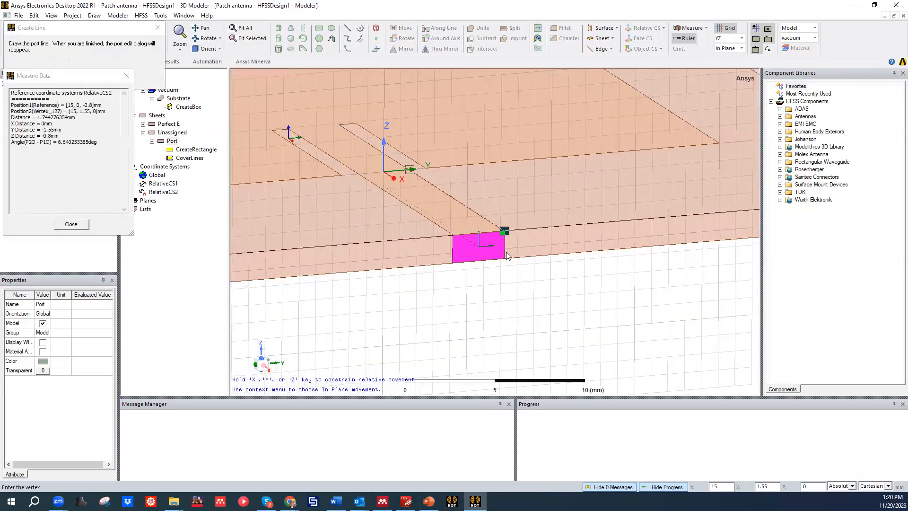
{"action": "mouse_move", "coordinate": [505, 244]}
{"action": "middle_mouse_down"}
{"action": "mouse_move", "coordinate": [519, 260]}
{"action": "mouse_move", "coordinate": [492, 243]}
{"action": "middle_mouse_up"}
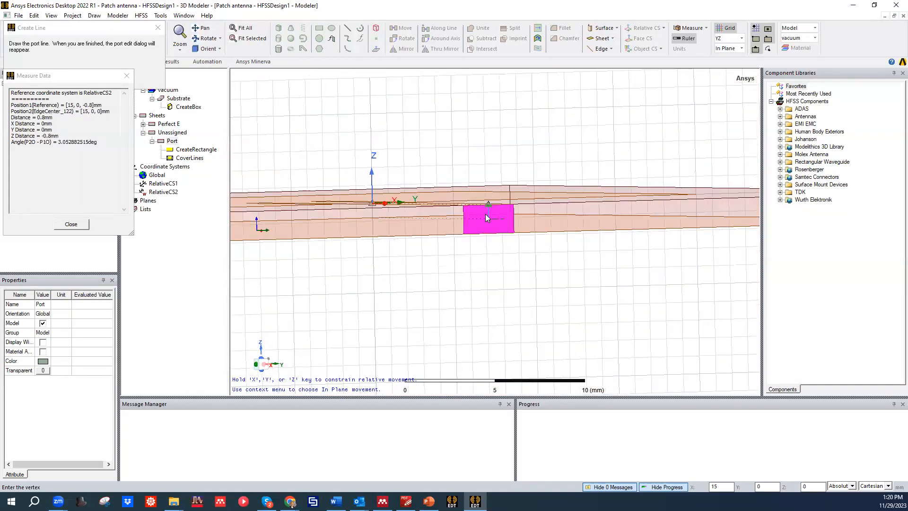
{"action": "scroll", "coordinate": [487, 241], "scroll_direction": "up", "scroll_amount": 2}
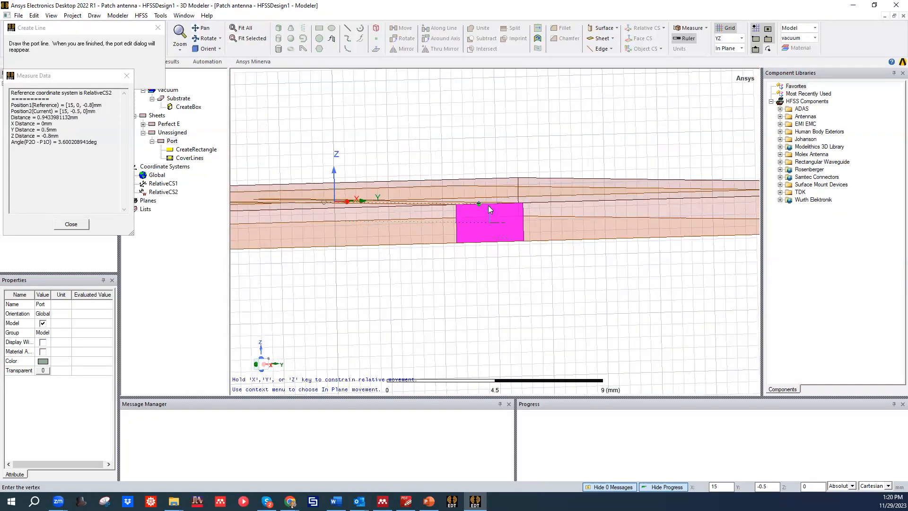
{"action": "left_click", "coordinate": [490, 241]}
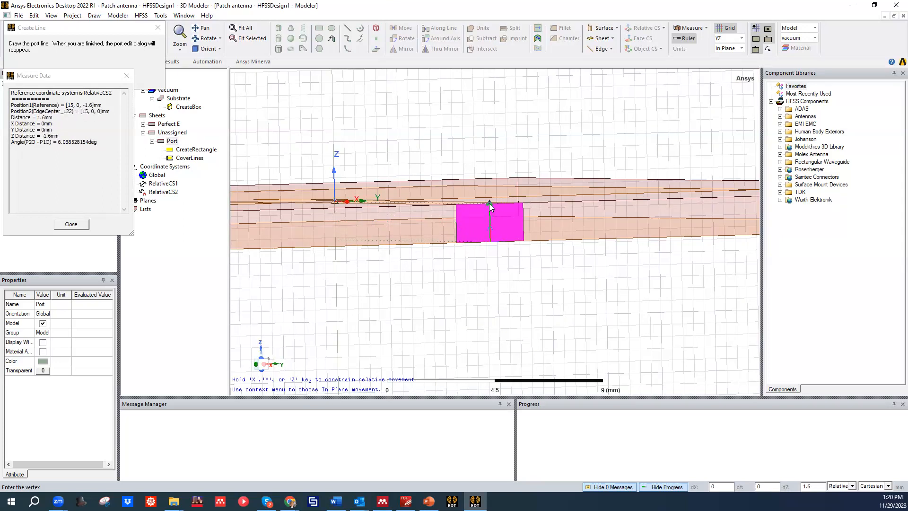
{"action": "left_click", "coordinate": [489, 205]}
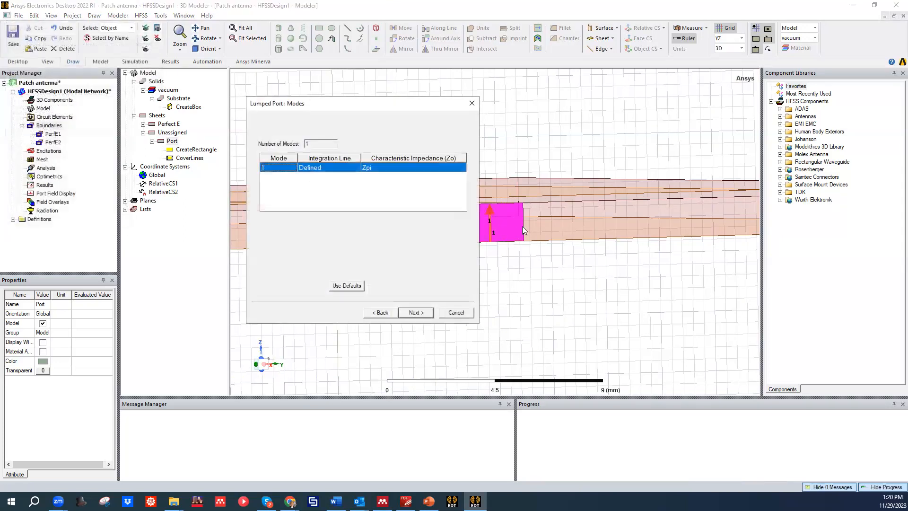
{"action": "left_click", "coordinate": [420, 314]}
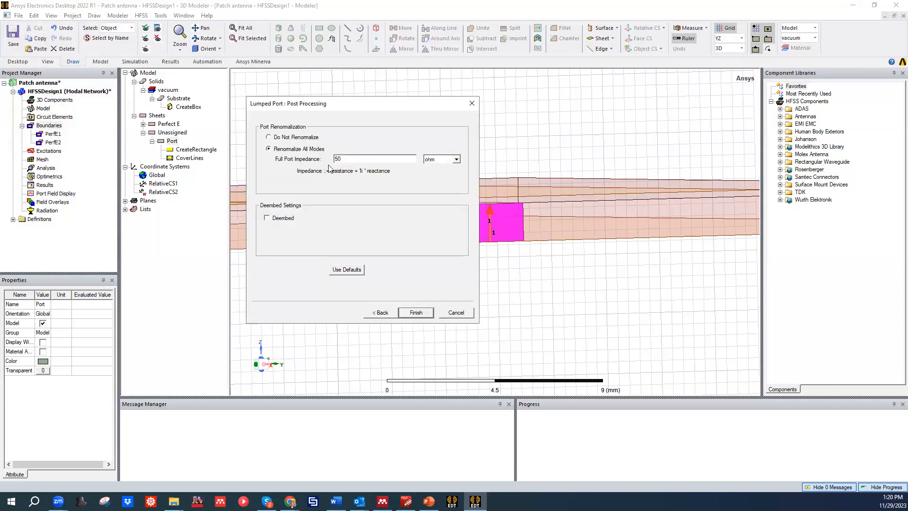
{"action": "left_click", "coordinate": [420, 314]}
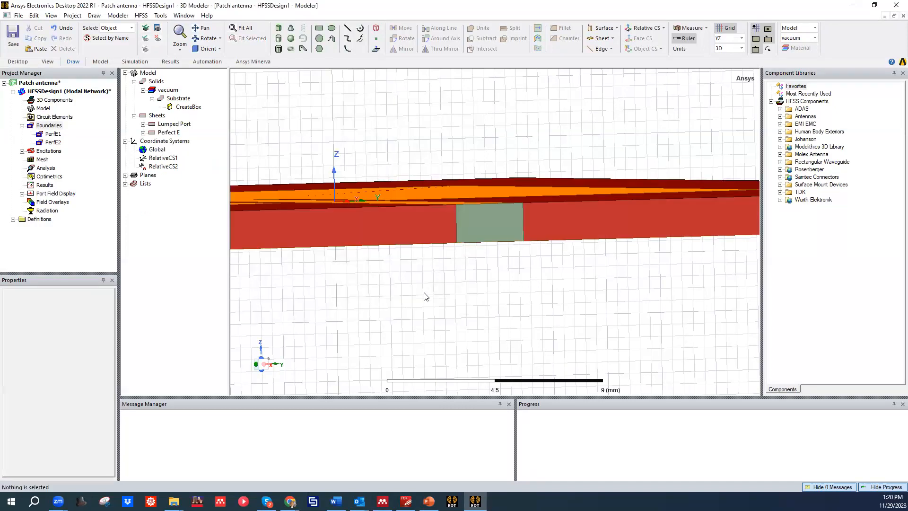
Examine excitation 1 on the feed port and the direction of its integration line from several angles
{"action": "left_click", "coordinate": [22, 150]}
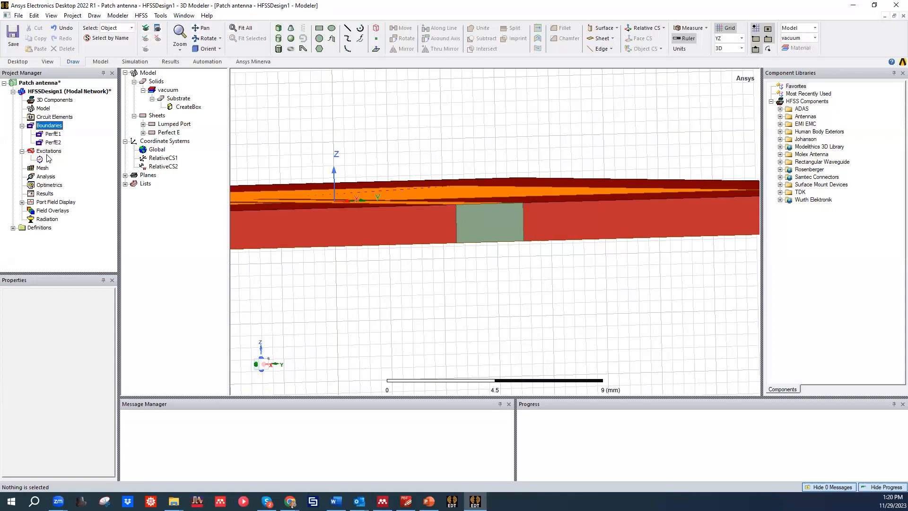
{"action": "left_click", "coordinate": [43, 161]}
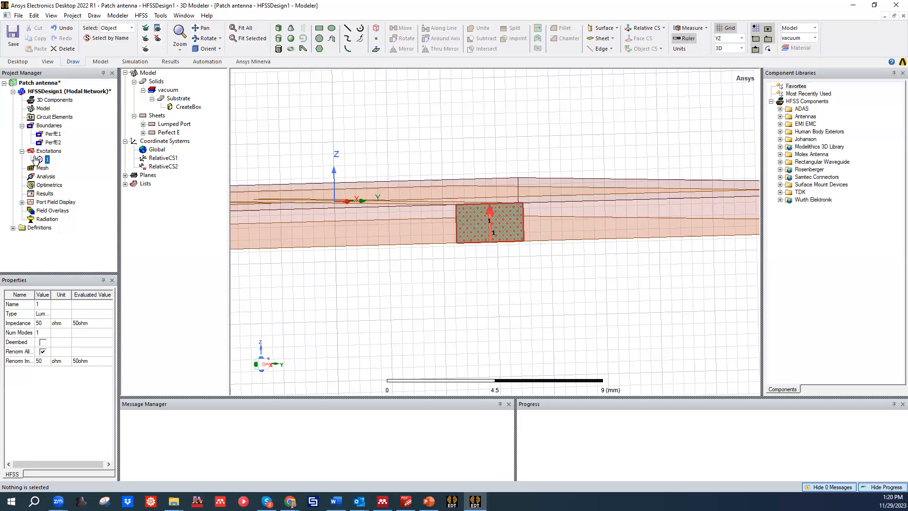
{"action": "middle_click_drag", "start_coordinate": [482, 132], "coordinate": [485, 244]}
{"action": "scroll", "coordinate": [491, 293], "scroll_direction": "up", "scroll_amount": 3}
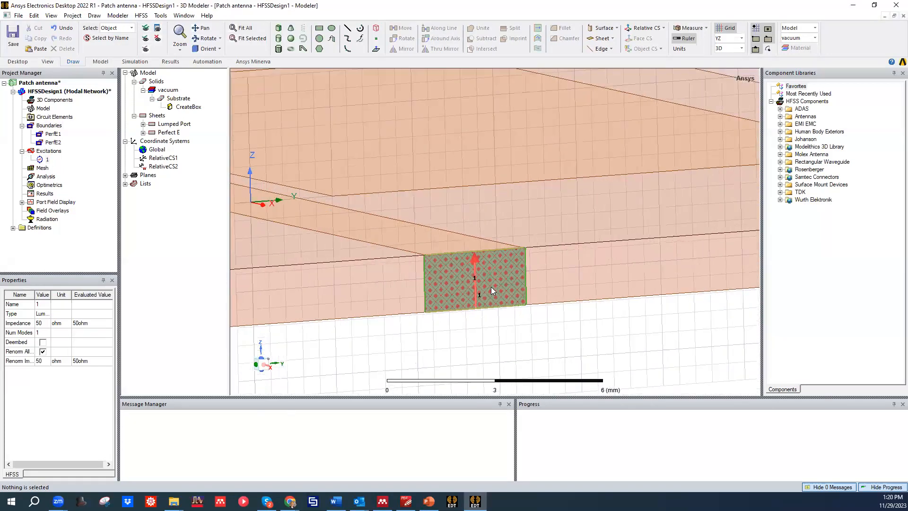
{"action": "scroll", "coordinate": [481, 302], "scroll_direction": "up", "scroll_amount": 3}
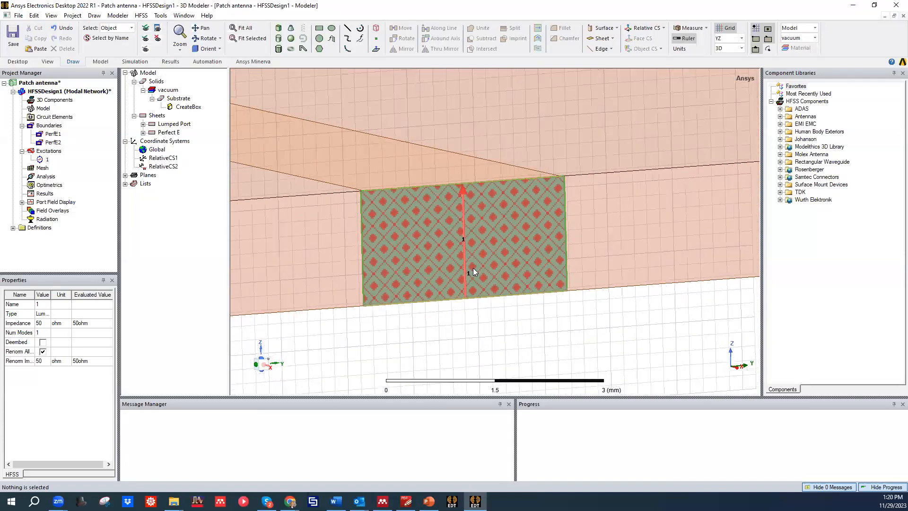
{"action": "scroll", "coordinate": [472, 271], "scroll_direction": "down", "scroll_amount": 5}
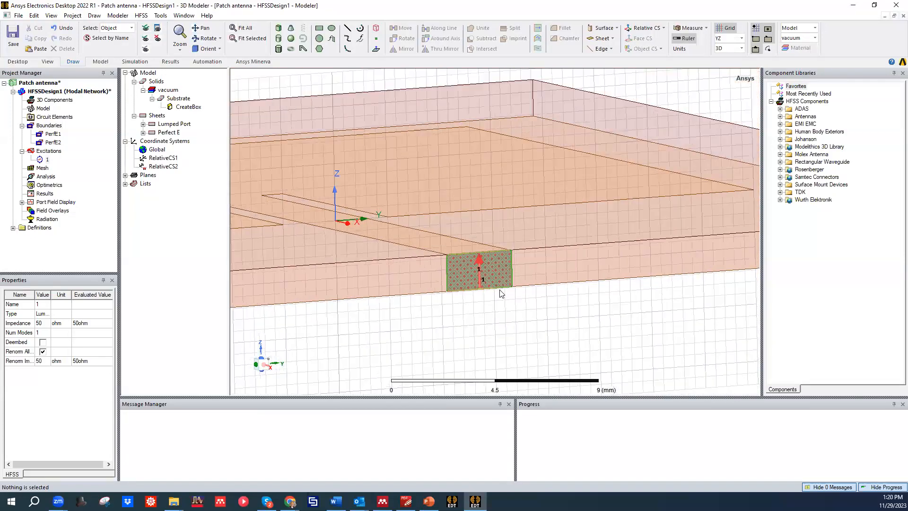
{"action": "mouse_move", "coordinate": [519, 304]}
{"action": "middle_mouse_down"}
{"action": "mouse_move", "coordinate": [516, 293]}
{"action": "mouse_move", "coordinate": [530, 291]}
{"action": "mouse_move", "coordinate": [560, 305]}
{"action": "middle_mouse_up"}
{"action": "scroll", "coordinate": [563, 301], "scroll_direction": "up", "scroll_amount": 3}
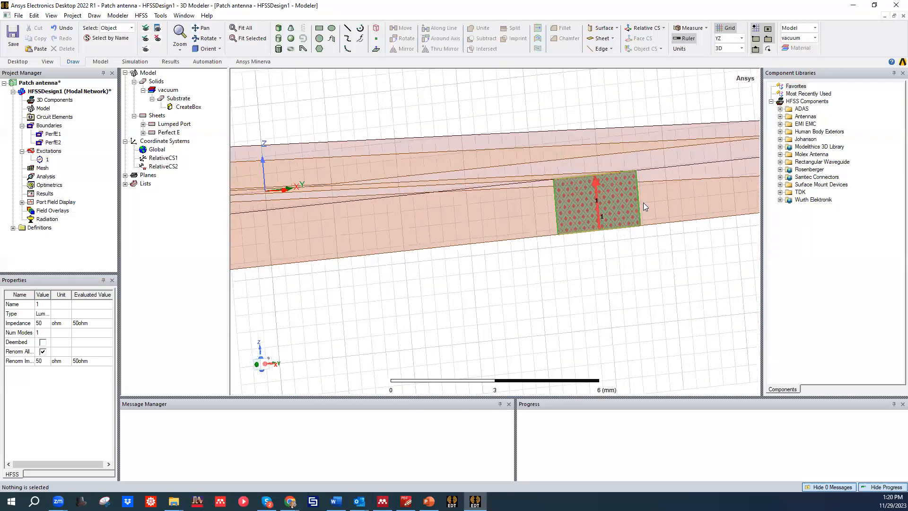
{"action": "scroll", "coordinate": [585, 198], "scroll_direction": "up", "scroll_amount": 4}
{"action": "scroll", "coordinate": [527, 234], "scroll_direction": "down", "scroll_amount": 5}
{"action": "middle_click_drag", "start_coordinate": [558, 274], "coordinate": [560, 320]}
{"action": "scroll", "coordinate": [455, 207], "scroll_direction": "down", "scroll_amount": 6}
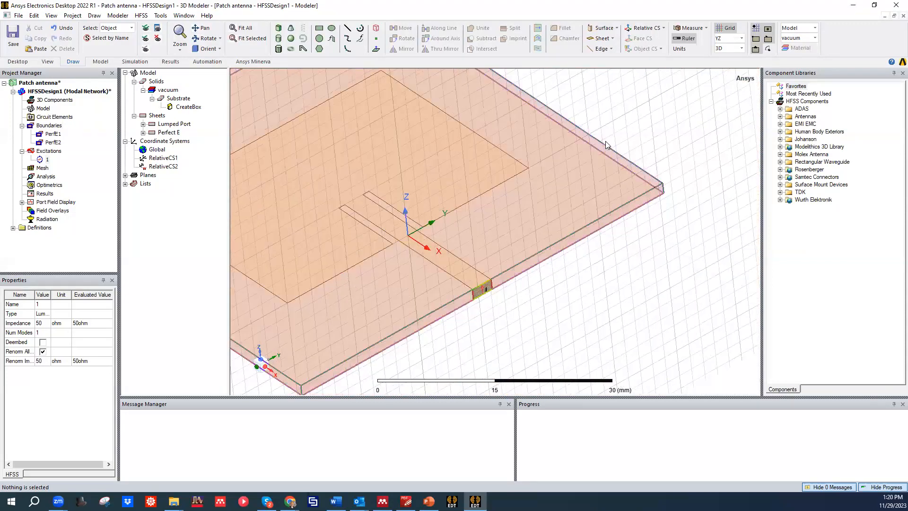
{"action": "left_click", "coordinate": [606, 145]}
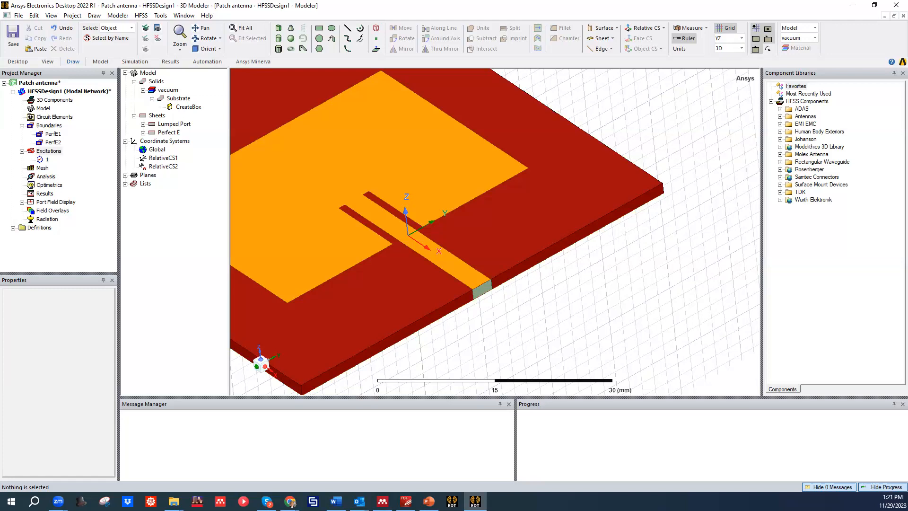
Set the drawing plane to XY with the whole antenna in view
{"action": "scroll", "coordinate": [615, 194], "scroll_direction": "down", "scroll_amount": 5}
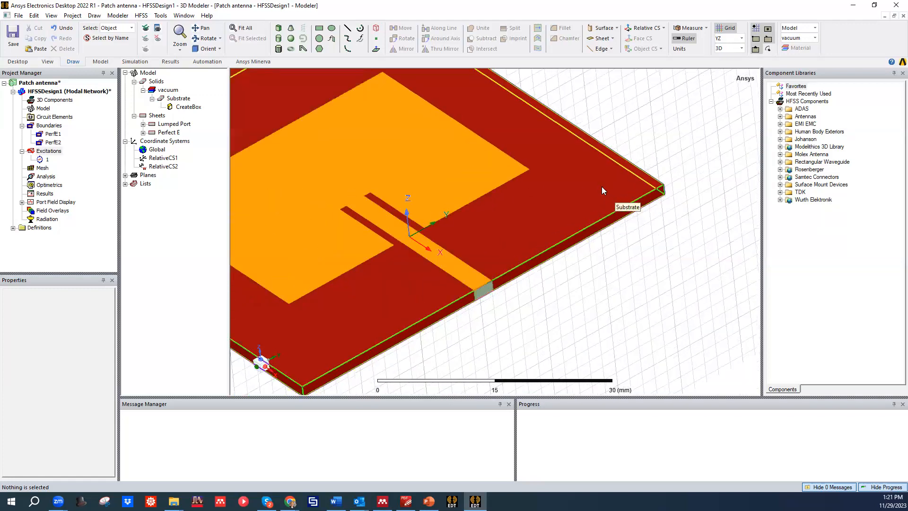
{"action": "left_click_drag", "start_coordinate": [528, 108], "coordinate": [247, 184], "text": "alt"}
{"action": "left_click_drag", "start_coordinate": [632, 218], "coordinate": [621, 150], "text": "alt"}
{"action": "left_click", "coordinate": [729, 29]}
{"action": "left_click", "coordinate": [729, 29]}
{"action": "left_click", "coordinate": [729, 40]}
{"action": "left_click", "coordinate": [720, 49]}
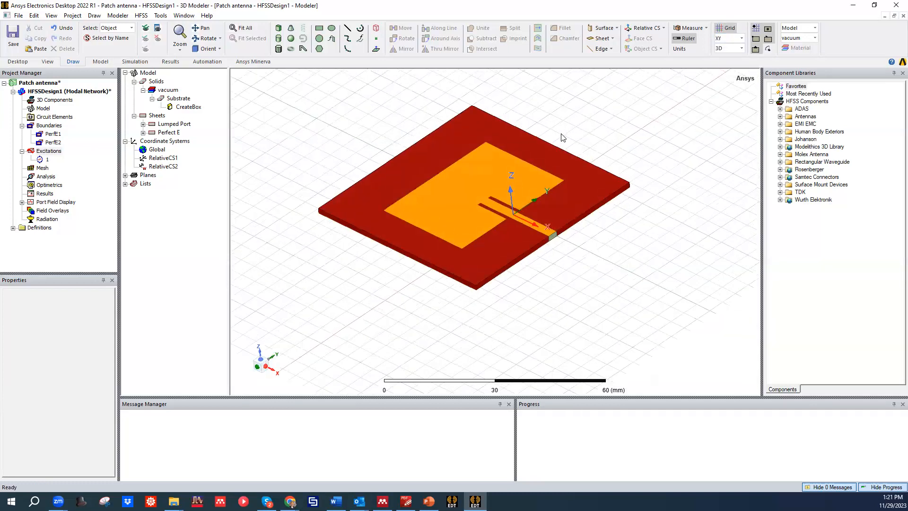
Create a region around the antenna, padded similarly in all directions with a percentage offset of 50
{"action": "left_click", "coordinate": [375, 30]}
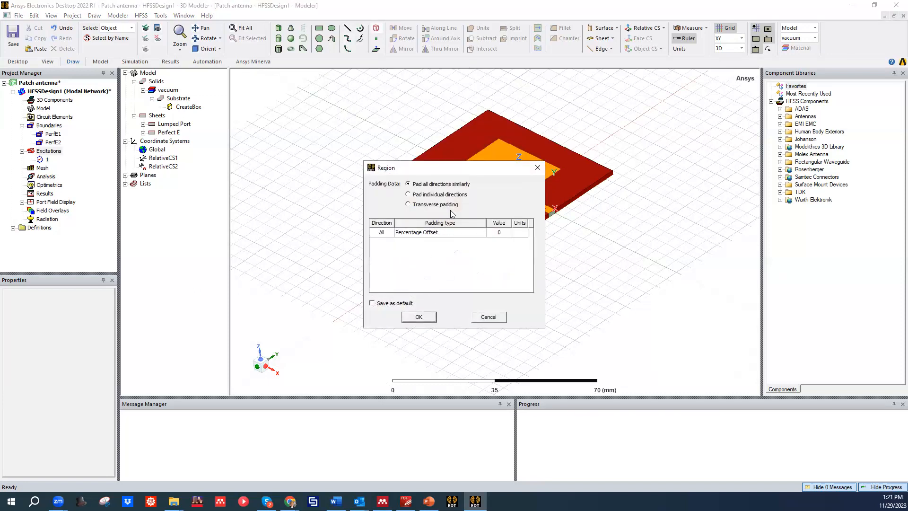
{"action": "left_click", "coordinate": [500, 232]}
{"action": "left_click", "coordinate": [500, 232]}
{"action": "type", "text": "5"}
{"action": "left_click", "coordinate": [483, 271]}
{"action": "left_click", "coordinate": [420, 317]}
Set the region's +Z padding to a percentage offset of 500 in its creation properties
{"action": "left_click_drag", "start_coordinate": [631, 314], "coordinate": [474, 234], "text": "alt"}
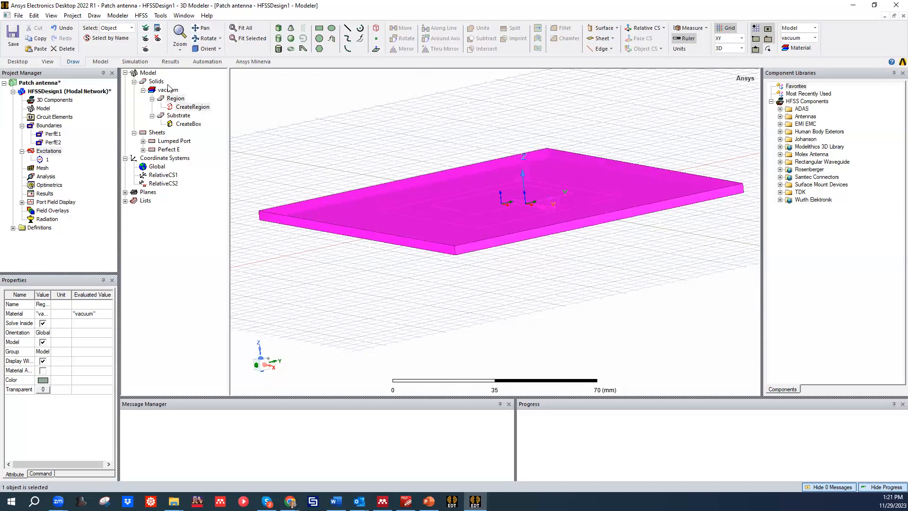
{"action": "left_click", "coordinate": [180, 116]}
{"action": "double_click", "coordinate": [180, 107]}
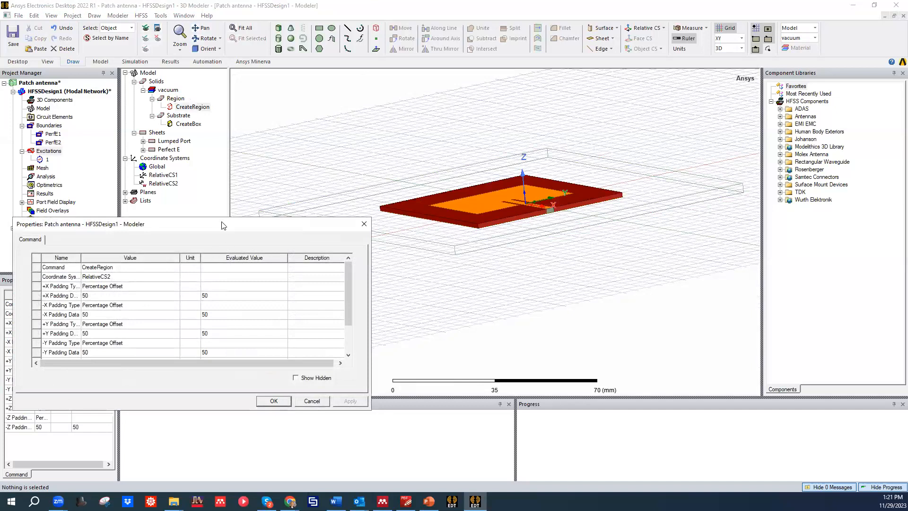
{"action": "left_click_drag", "start_coordinate": [231, 223], "coordinate": [295, 160]}
{"action": "scroll", "coordinate": [307, 255], "scroll_direction": "down", "scroll_amount": 2}
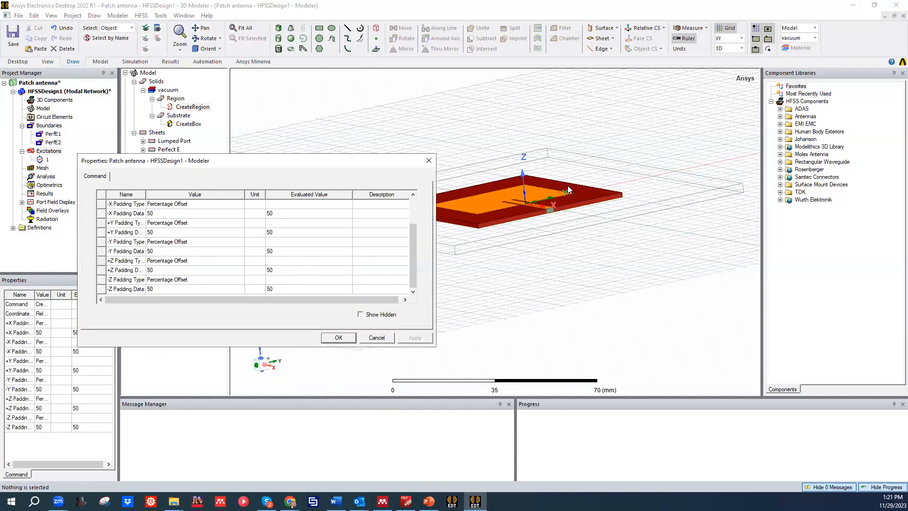
{"action": "left_click", "coordinate": [165, 270]}
{"action": "double_click", "coordinate": [166, 271]}
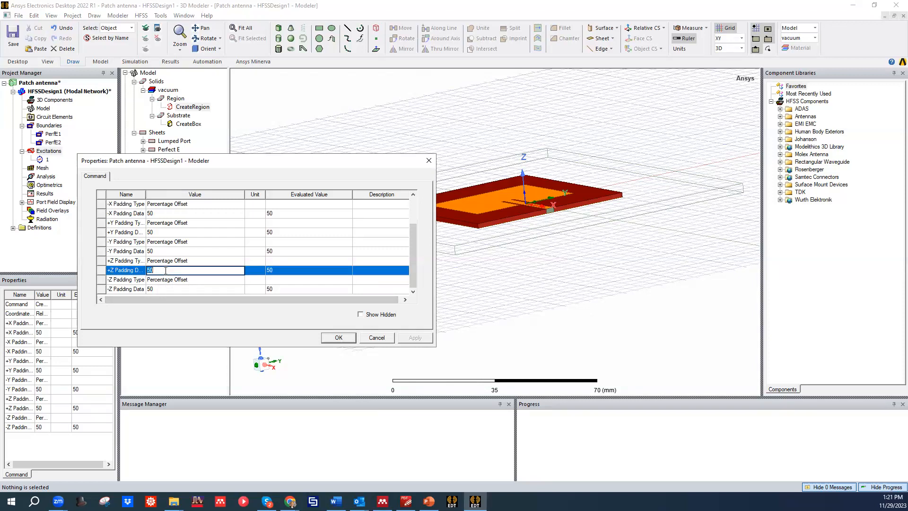
{"action": "left_click", "coordinate": [168, 270]}
{"action": "type", "text": "0"}
Set the region's -Z padding to 500 as well and accept the changed region properties
{"action": "double_click", "coordinate": [165, 292]}
{"action": "type", "text": "0"}
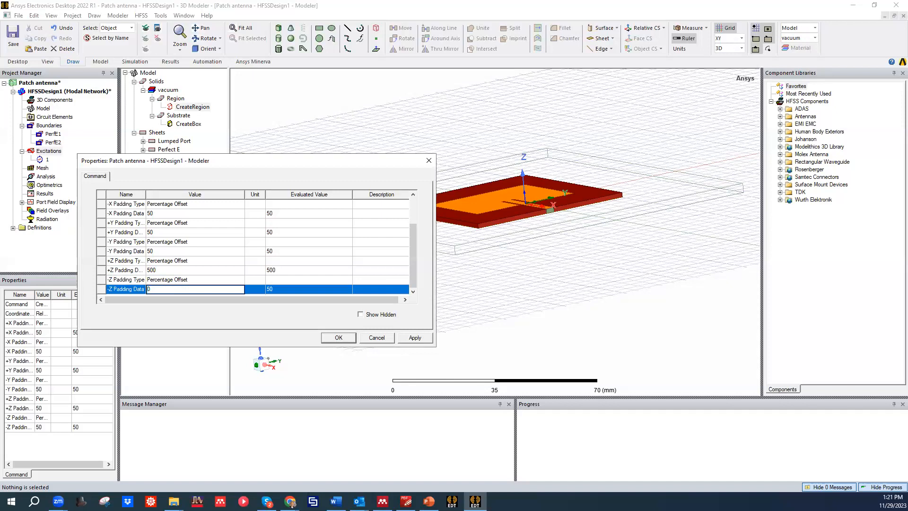
{"action": "type", "text": "500"}
{"action": "left_click", "coordinate": [415, 338]}
{"action": "left_click", "coordinate": [512, 208]}
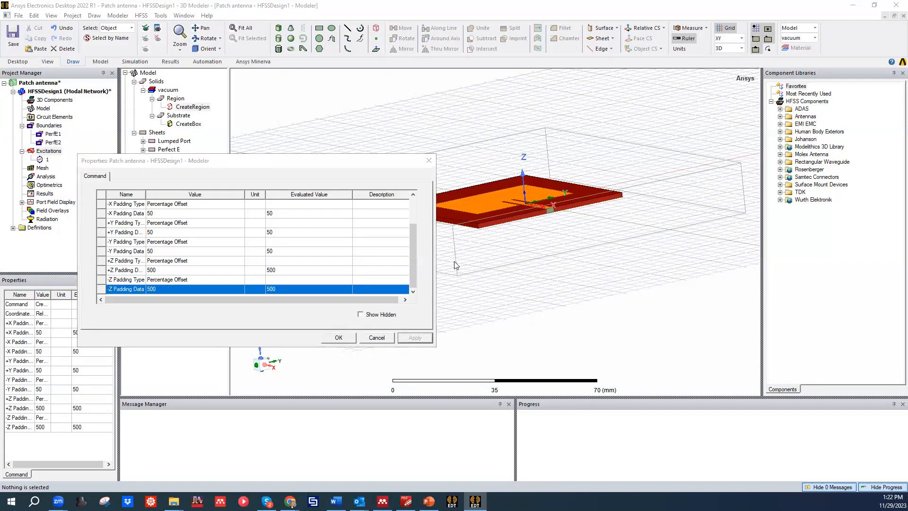
{"action": "left_click", "coordinate": [339, 337]}
Assign a radiation boundary to the region surrounding the antenna
{"action": "left_click_drag", "start_coordinate": [416, 251], "coordinate": [542, 231], "text": "alt"}
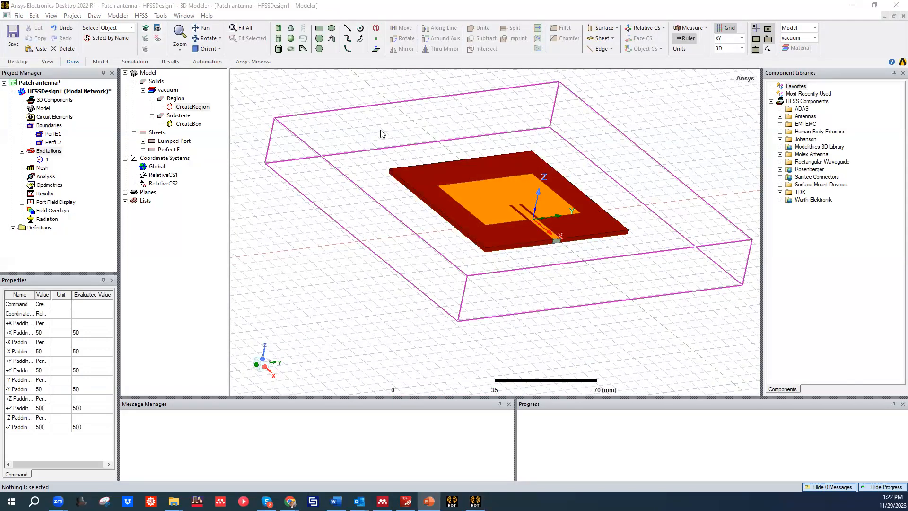
{"action": "left_click", "coordinate": [365, 148]}
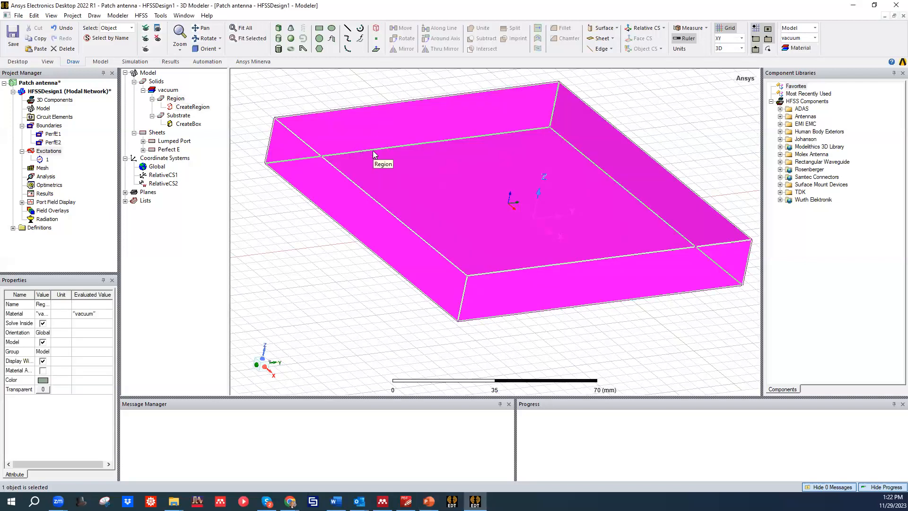
{"action": "right_click", "coordinate": [379, 148]}
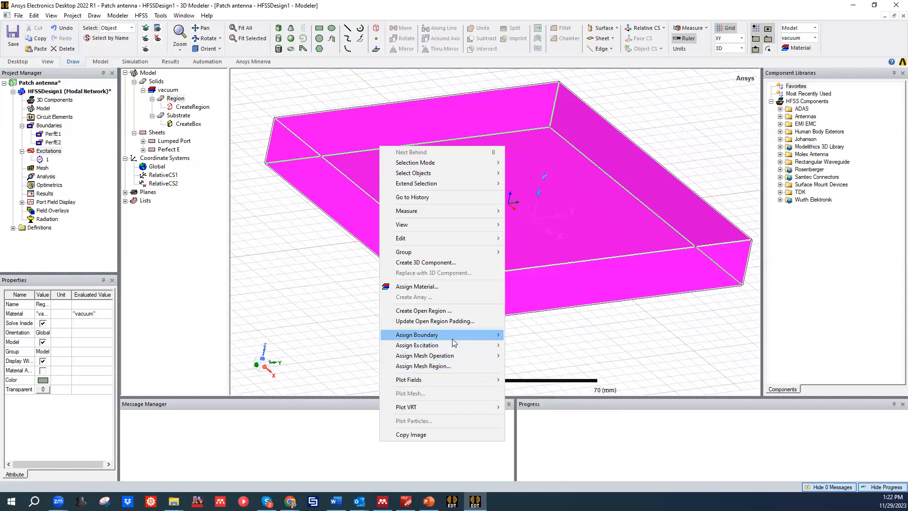
{"action": "mouse_move", "coordinate": [452, 336]}
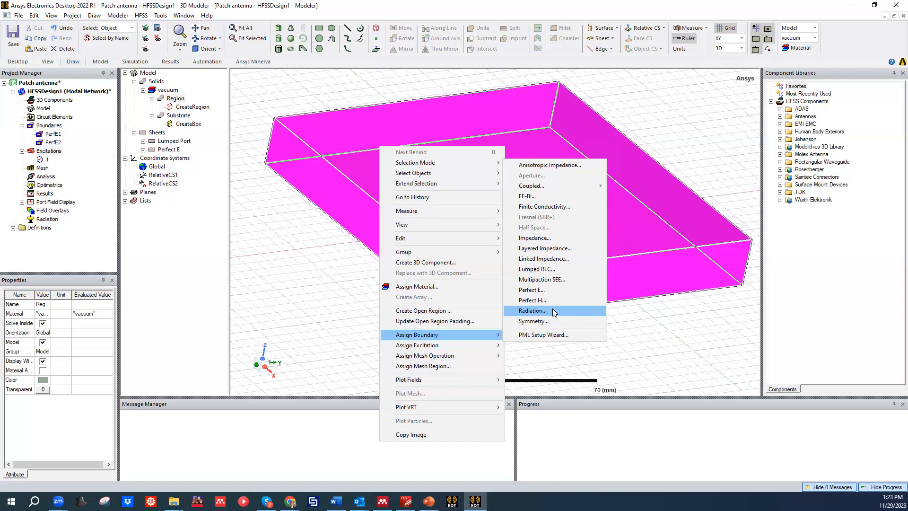
{"action": "left_click", "coordinate": [551, 309]}
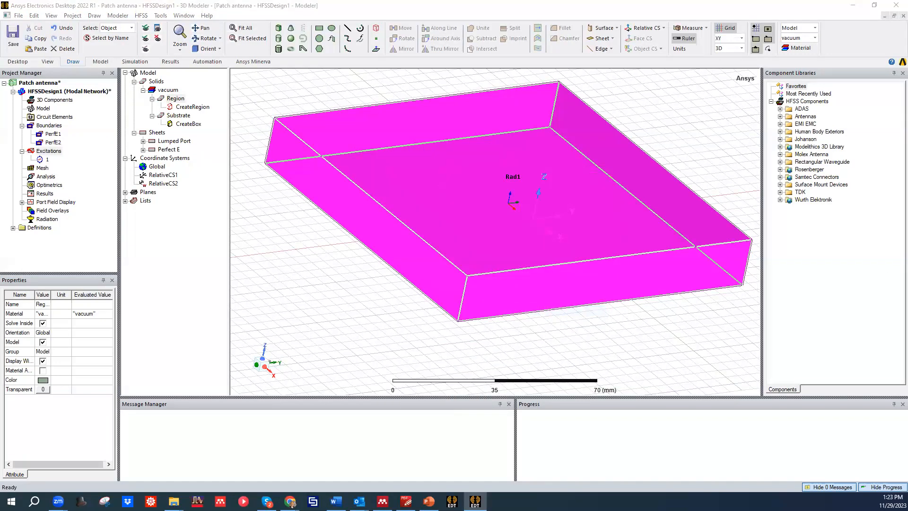
{"action": "left_click", "coordinate": [447, 330]}
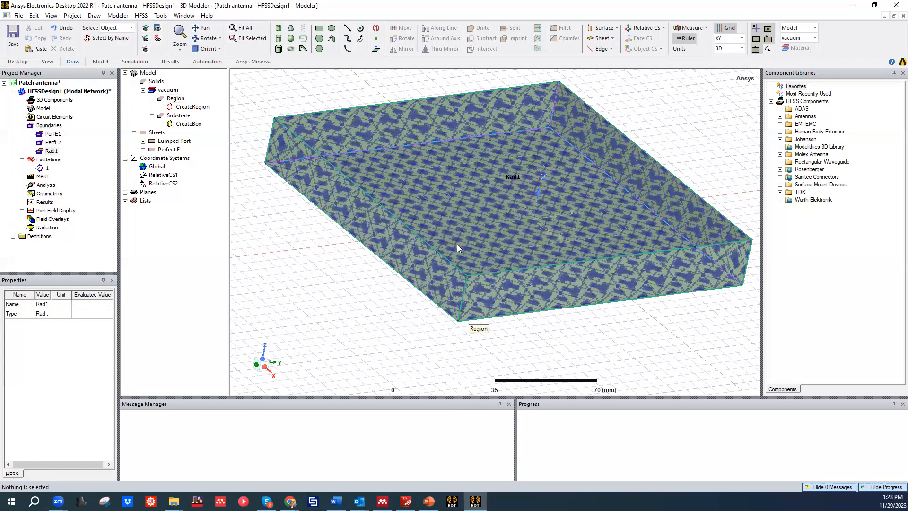
{"action": "left_click", "coordinate": [344, 181]}
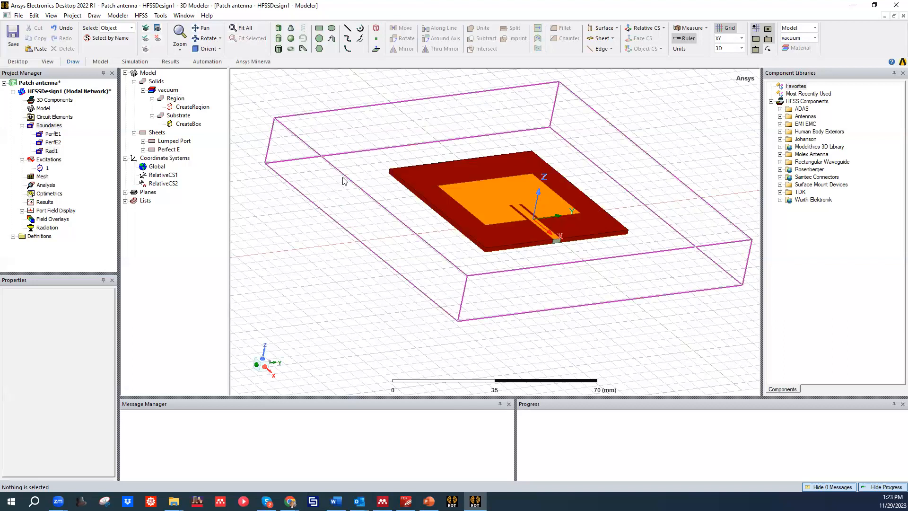
Change the substrate's material to FR4_epoxy from the material library and accept its properties
{"action": "mouse_move", "coordinate": [457, 183]}
{"action": "middle_mouse_down"}
{"action": "mouse_move", "coordinate": [419, 178]}
{"action": "mouse_move", "coordinate": [475, 184]}
{"action": "middle_mouse_up"}
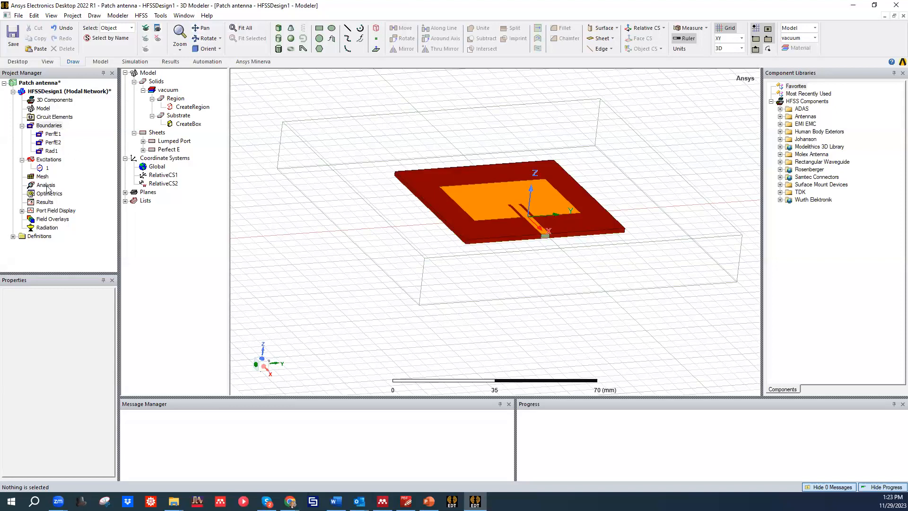
{"action": "left_click", "coordinate": [182, 99]}
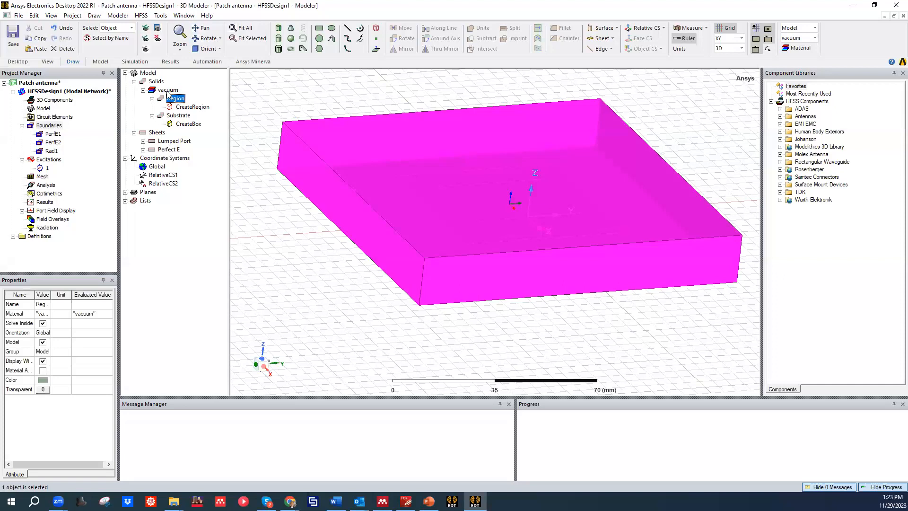
{"action": "left_click", "coordinate": [184, 117]}
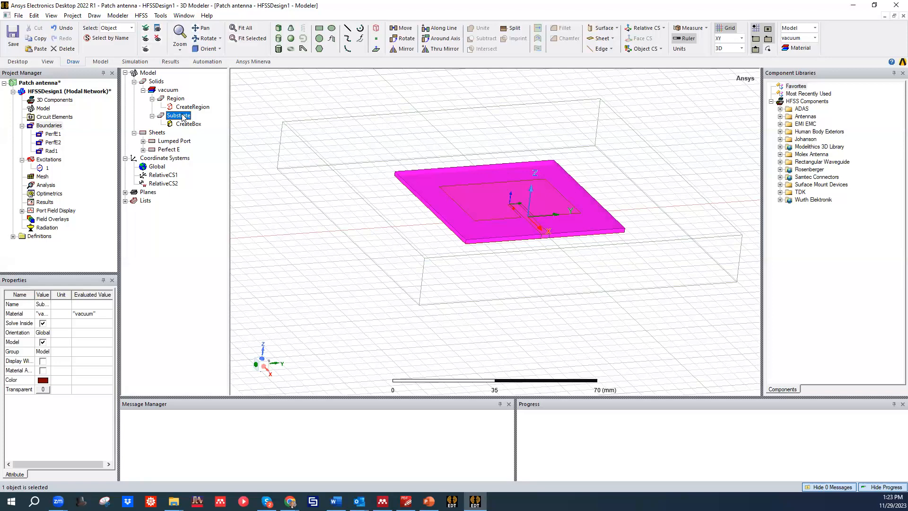
{"action": "double_click", "coordinate": [184, 116]}
{"action": "left_click", "coordinate": [172, 214]}
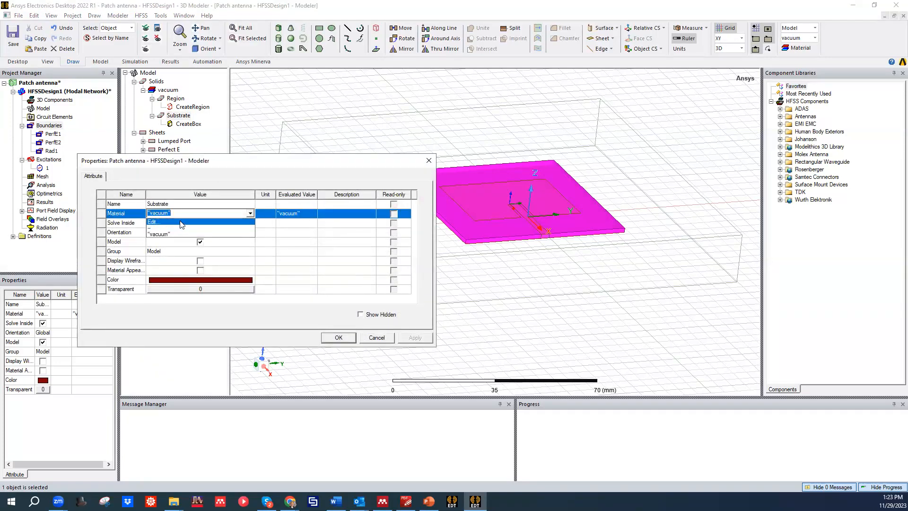
{"action": "left_click", "coordinate": [181, 222]}
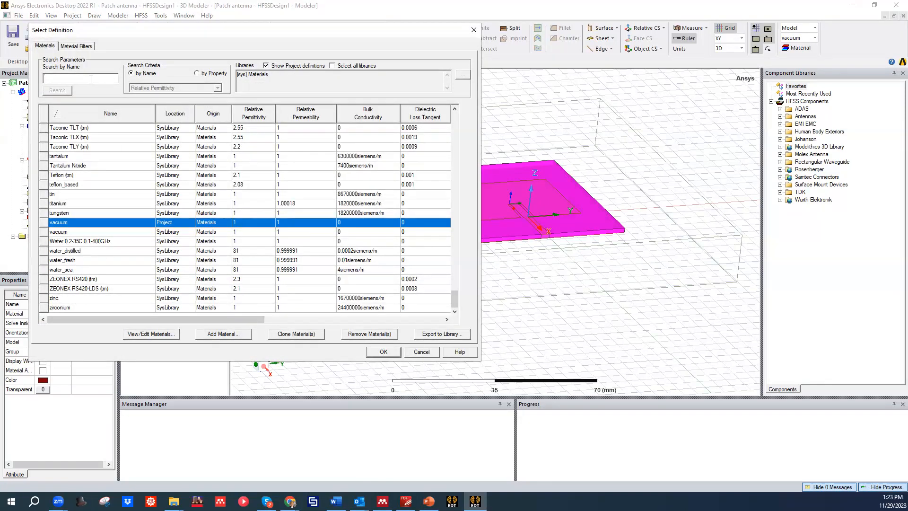
{"action": "type", "text": "epox"}
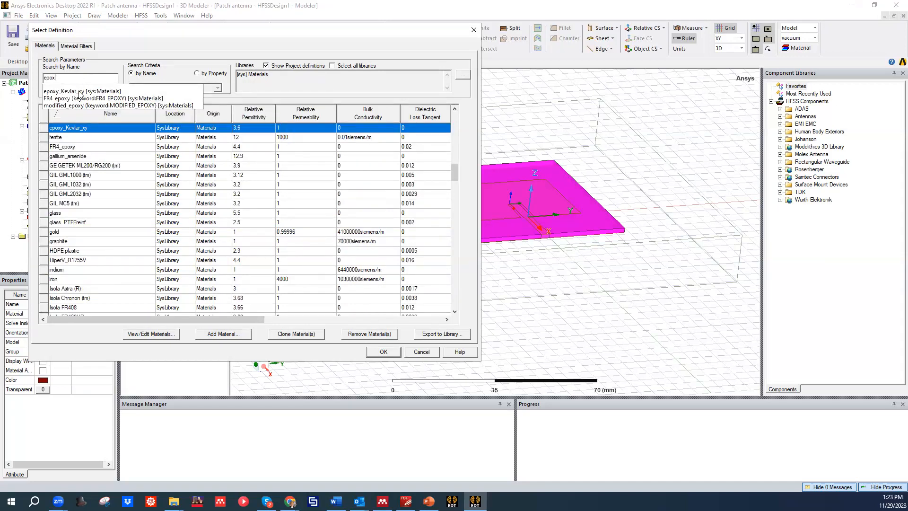
{"action": "left_click", "coordinate": [76, 148]}
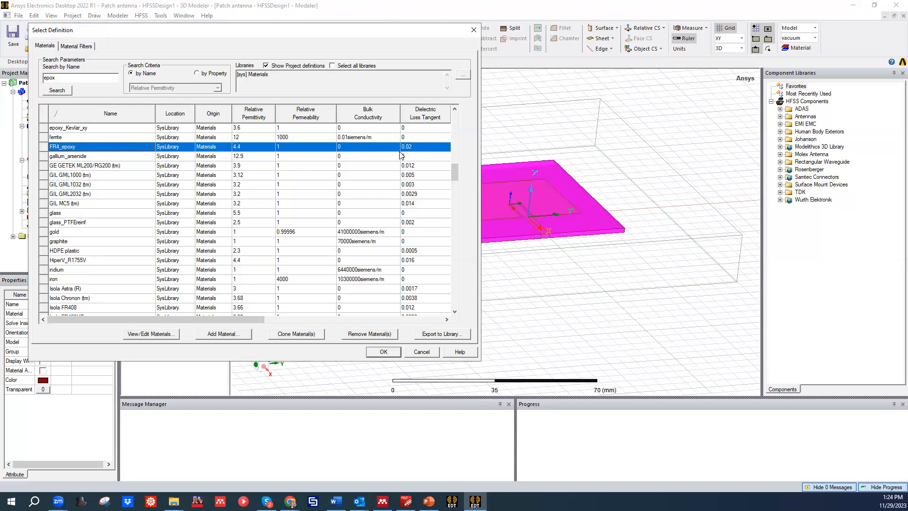
{"action": "left_click", "coordinate": [389, 354]}
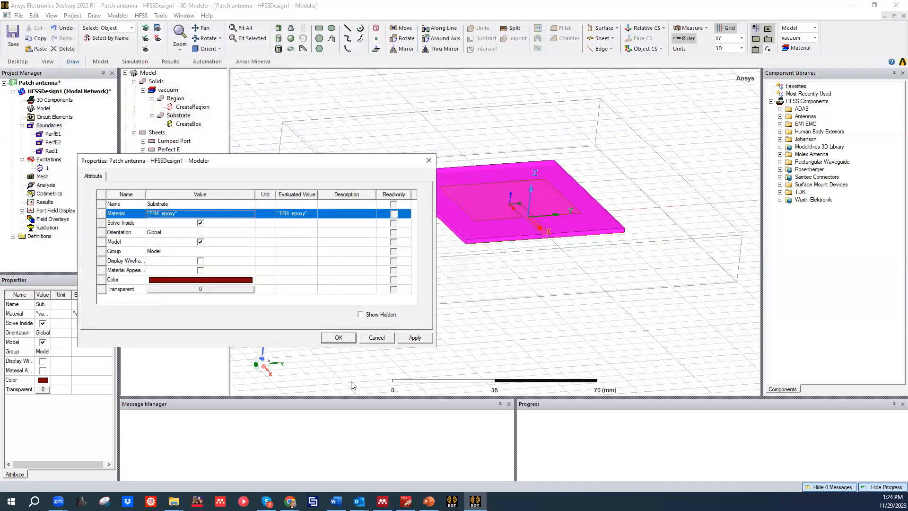
{"action": "left_click", "coordinate": [416, 338]}
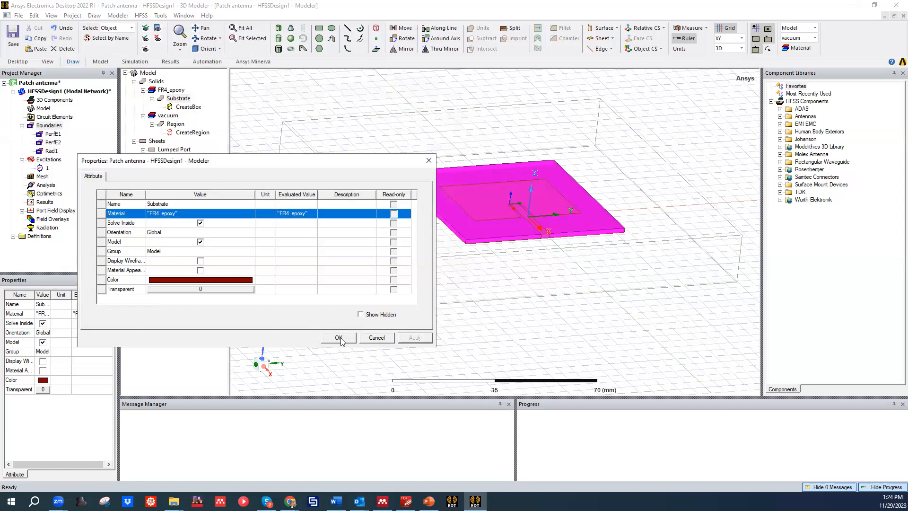
{"action": "left_click", "coordinate": [343, 337]}
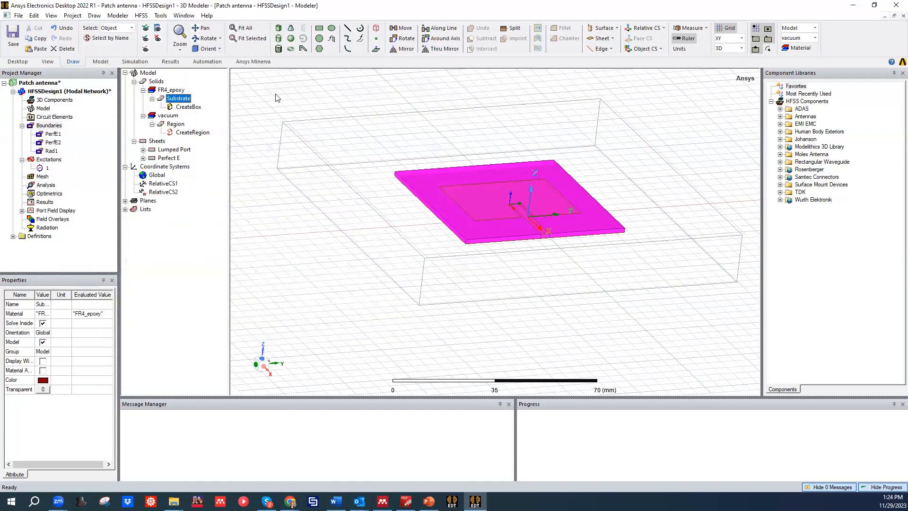
{"action": "left_click", "coordinate": [281, 112]}
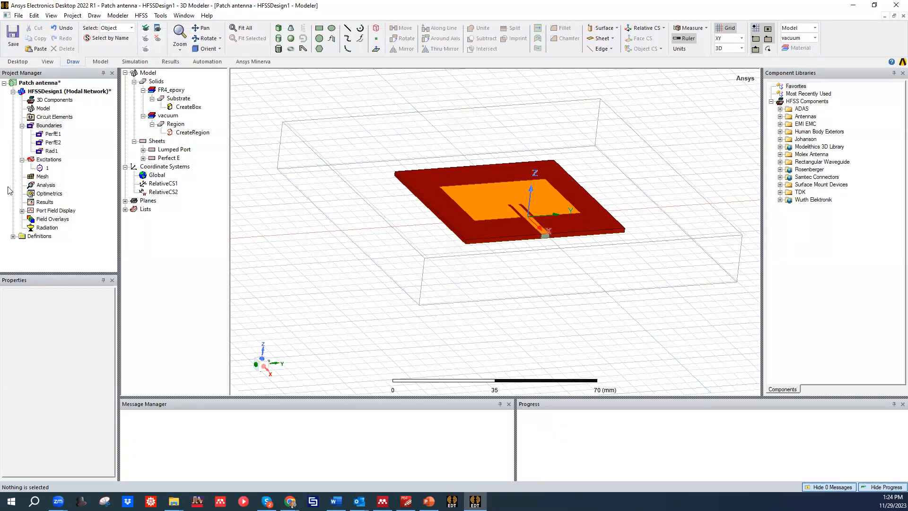
Add an advanced solution setup using a broadband solution frequency from 1 GHz to 4 GHz
{"action": "left_click", "coordinate": [43, 185]}
{"action": "right_click", "coordinate": [43, 186]}
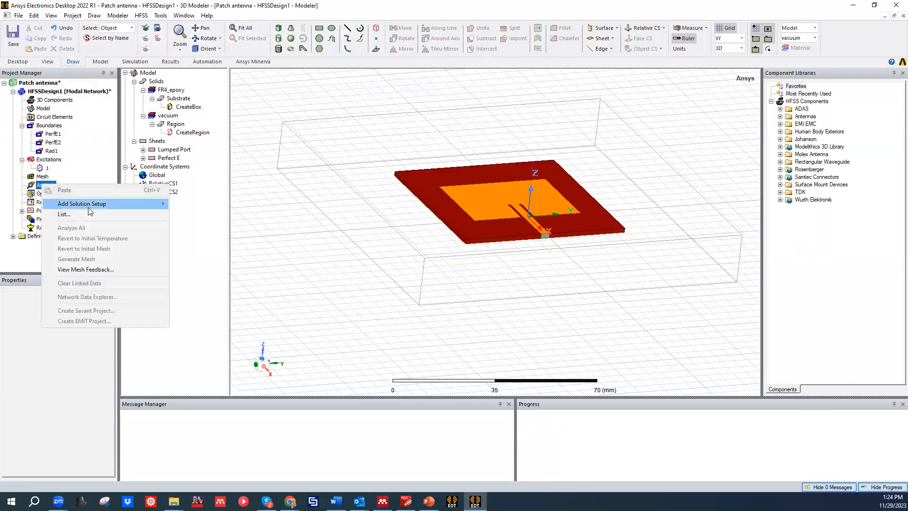
{"action": "mouse_move", "coordinate": [98, 204]}
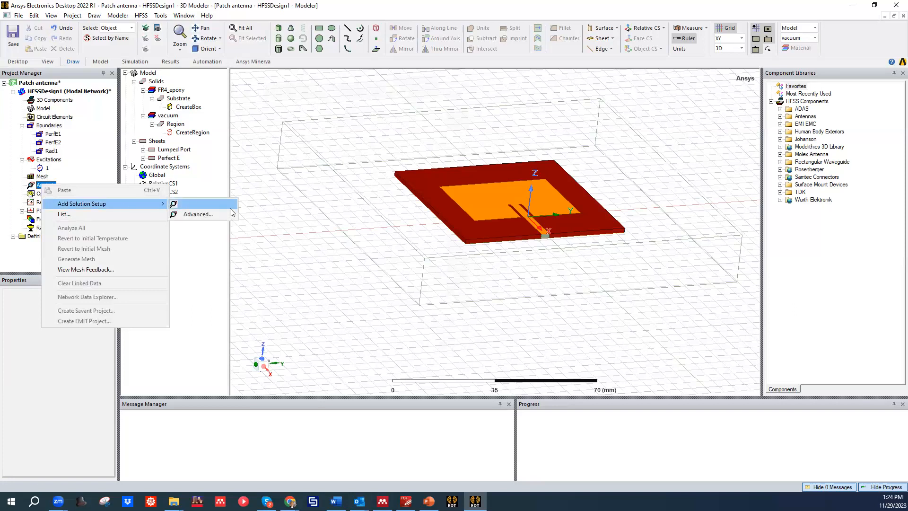
{"action": "left_click", "coordinate": [205, 214]}
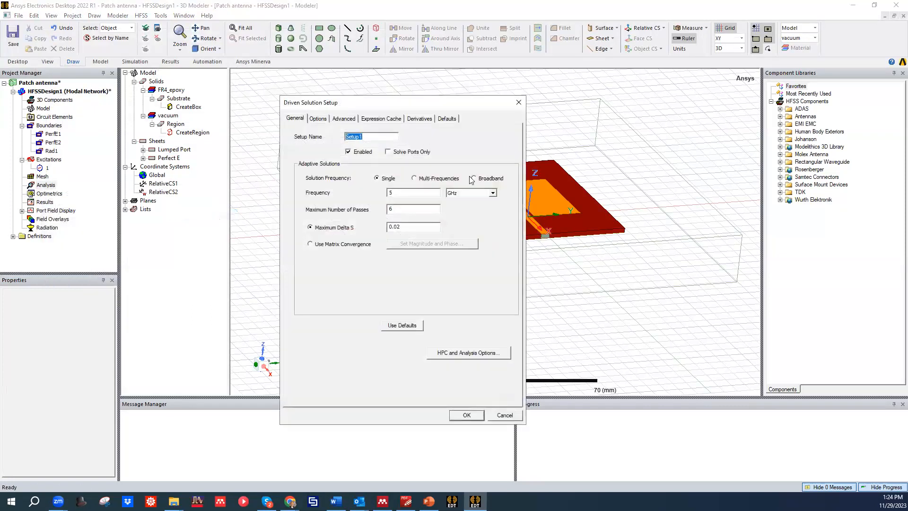
{"action": "left_click", "coordinate": [491, 179]}
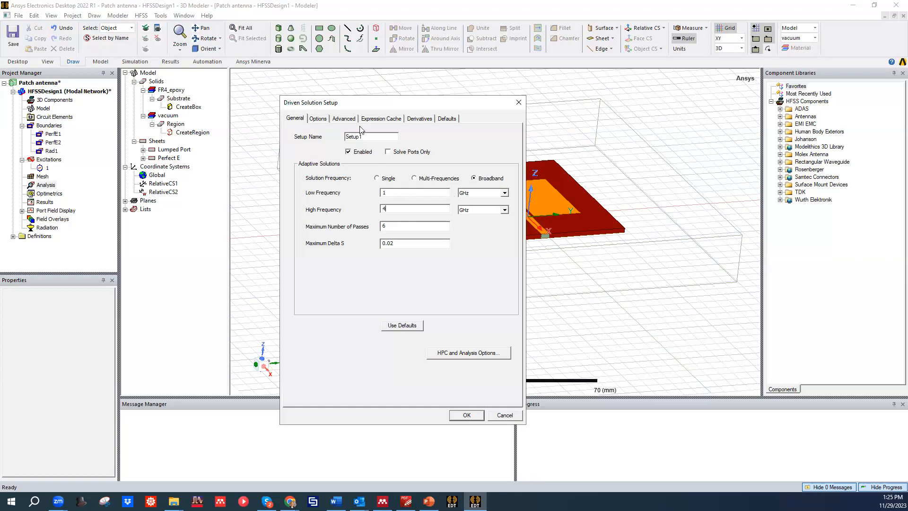
{"action": "left_click", "coordinate": [320, 121]}
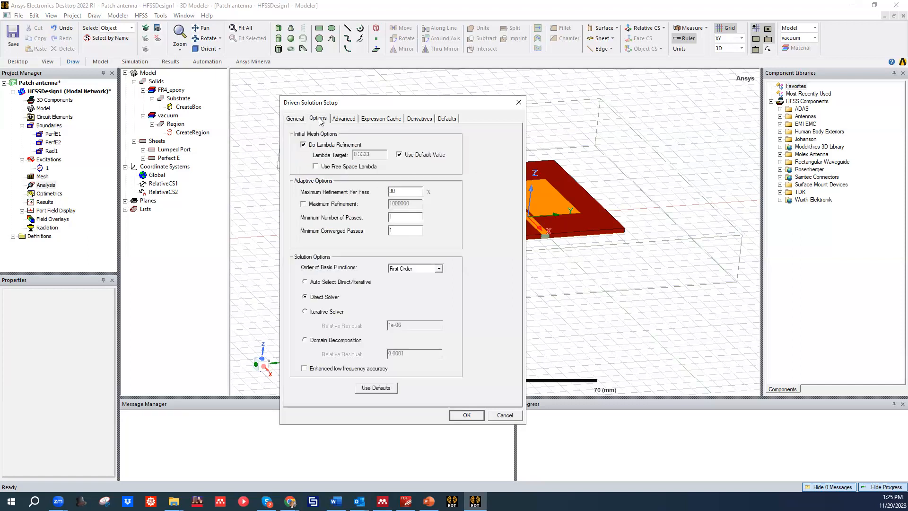
{"action": "left_click", "coordinate": [291, 118]}
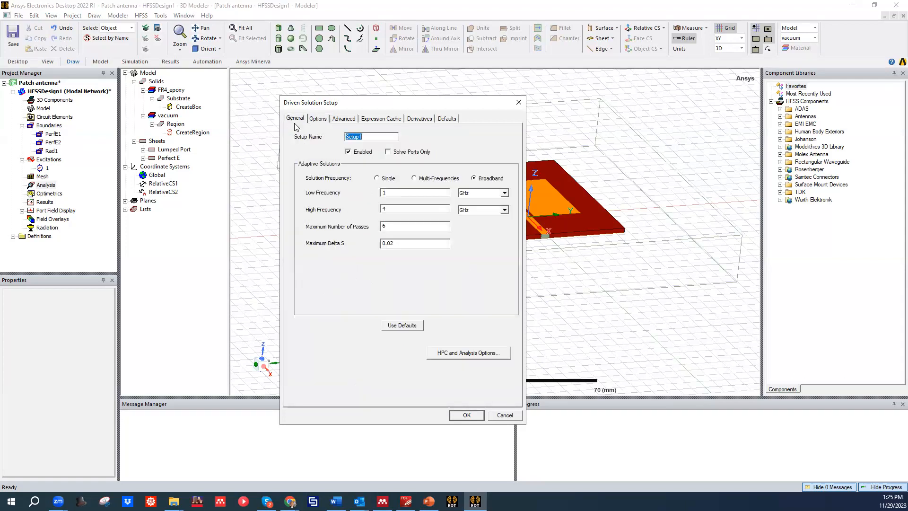
Set the maximum number of passes to 12, review the setup's remaining options and accept the solution setup
{"action": "double_click", "coordinate": [394, 226]}
{"action": "type", "text": "12"}
{"action": "left_click", "coordinate": [317, 119]}
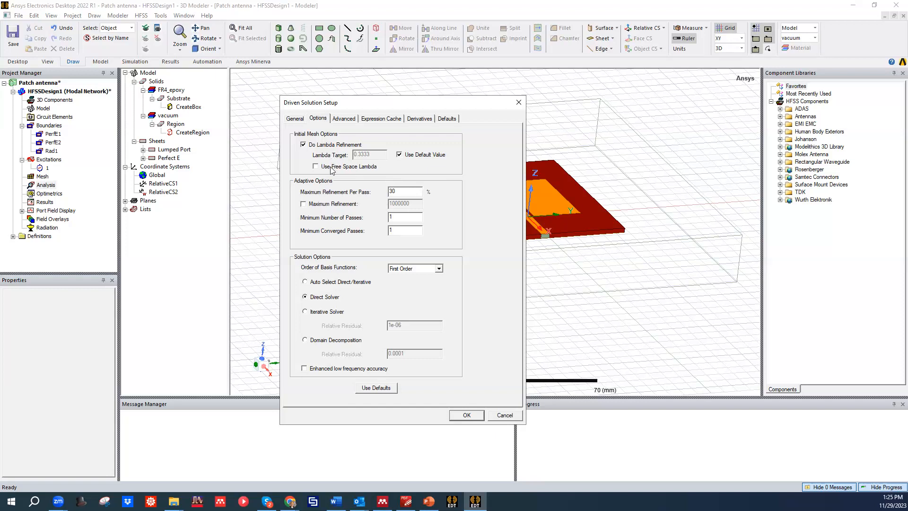
{"action": "left_click", "coordinate": [344, 119]}
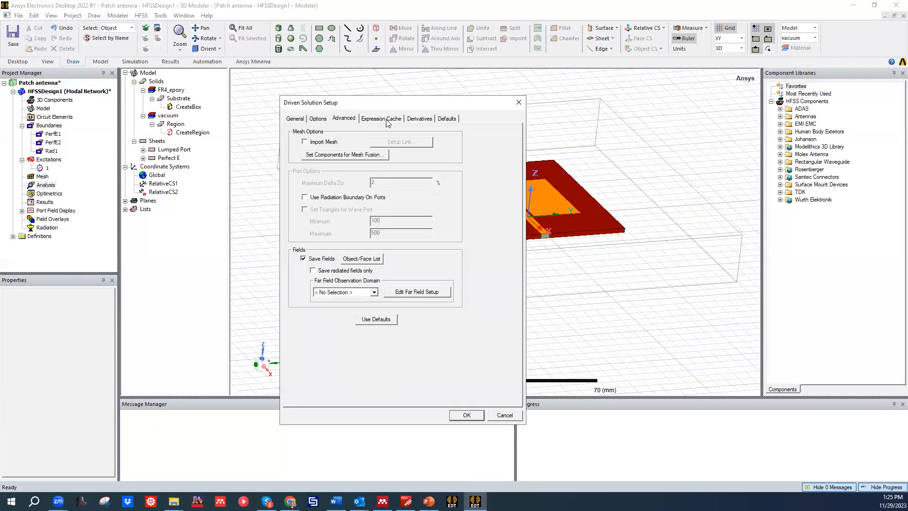
{"action": "left_click", "coordinate": [383, 121]}
{"action": "left_click", "coordinate": [419, 118]}
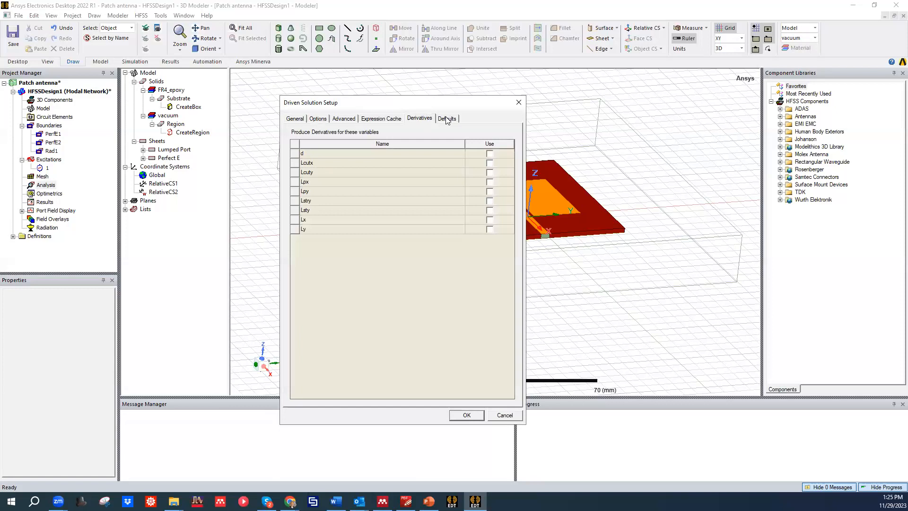
{"action": "left_click", "coordinate": [297, 119]}
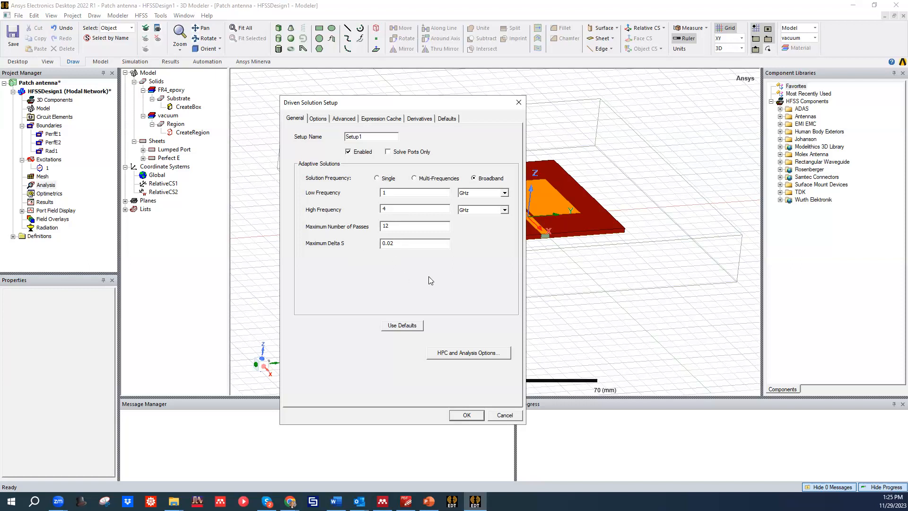
{"action": "left_click", "coordinate": [466, 415]}
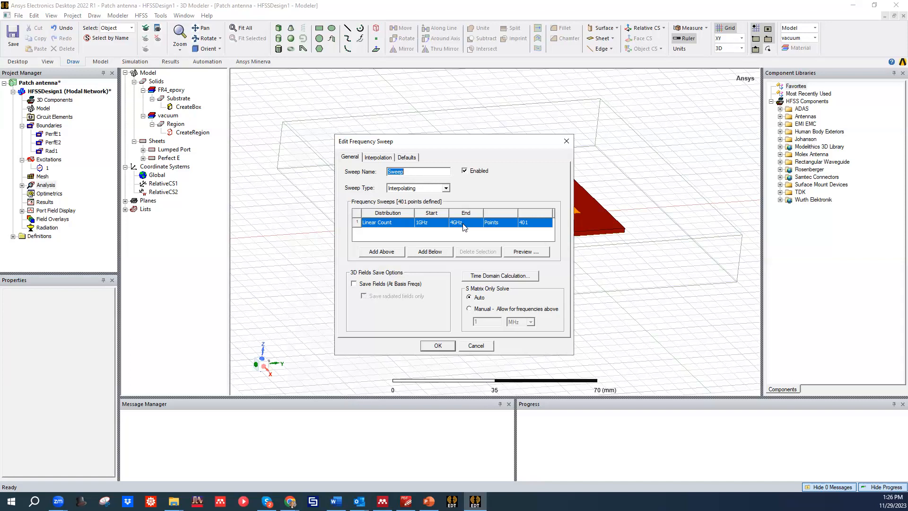
Set the 1–4 GHz frequency sweep's type to Fast, check its defaults and accept the sweep
{"action": "left_click", "coordinate": [444, 188]}
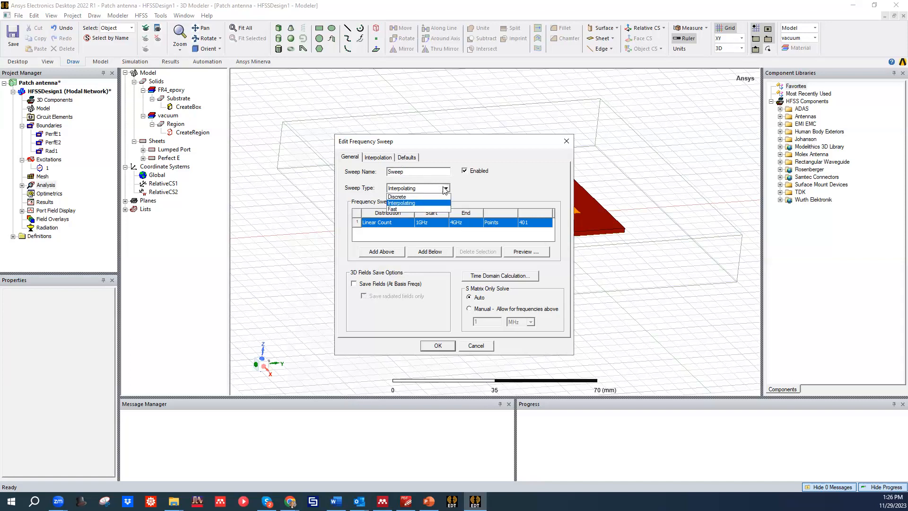
{"action": "left_click", "coordinate": [436, 209]}
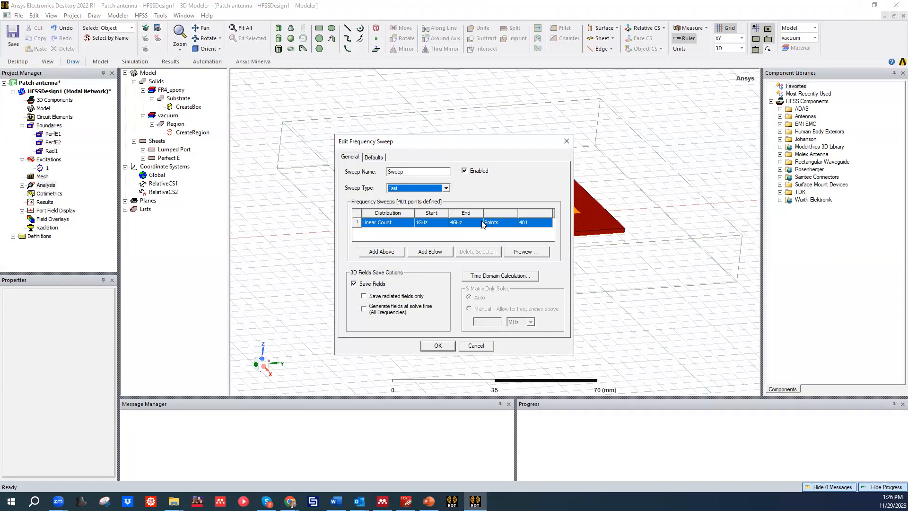
{"action": "left_click", "coordinate": [374, 157]}
{"action": "left_click", "coordinate": [350, 156]}
{"action": "left_click", "coordinate": [444, 345]}
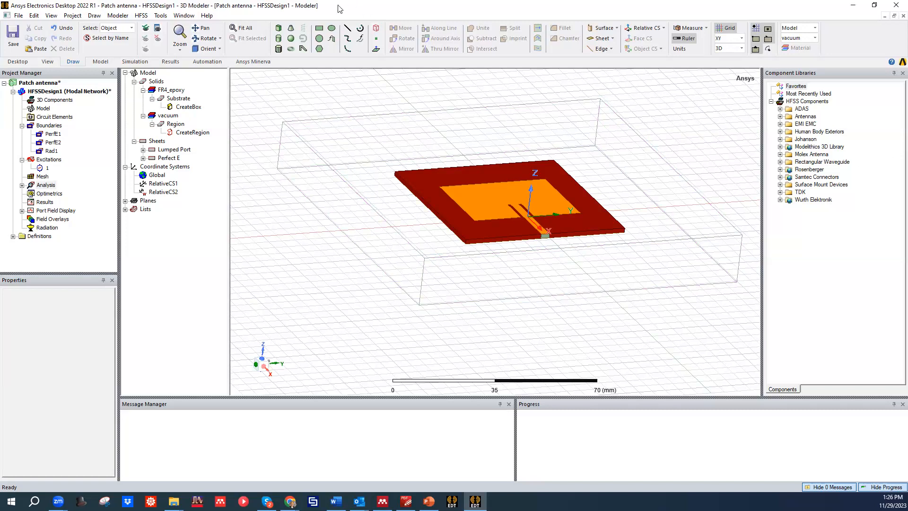
Run a validation check on the antenna design, dismiss its report and save the project
{"action": "left_click", "coordinate": [100, 61]}
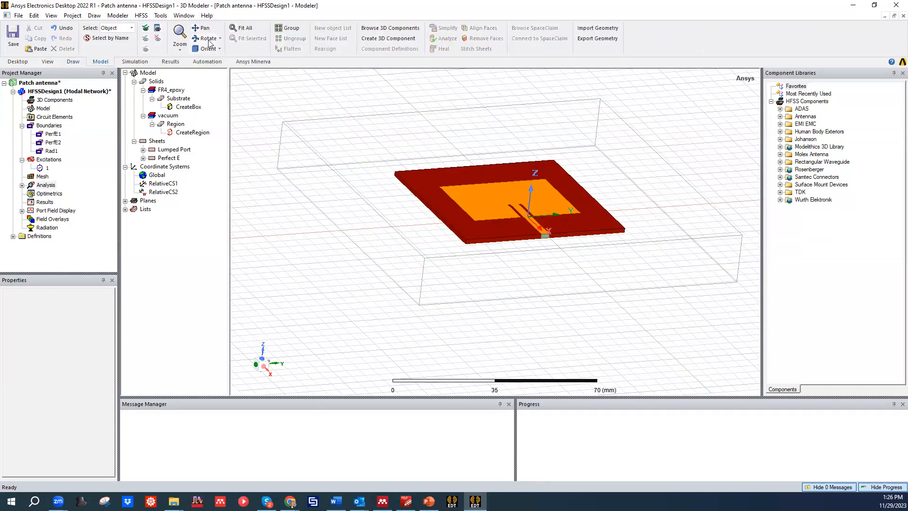
{"action": "left_click", "coordinate": [133, 61]}
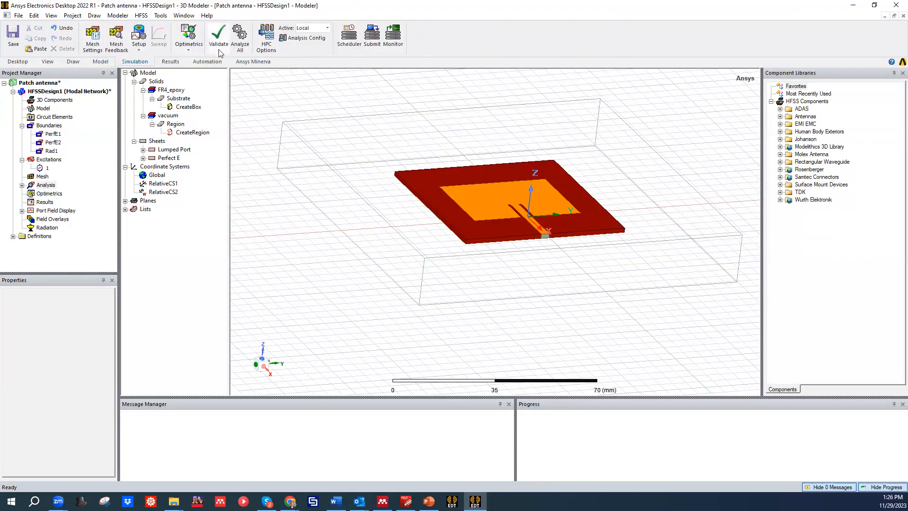
{"action": "left_click", "coordinate": [226, 34]}
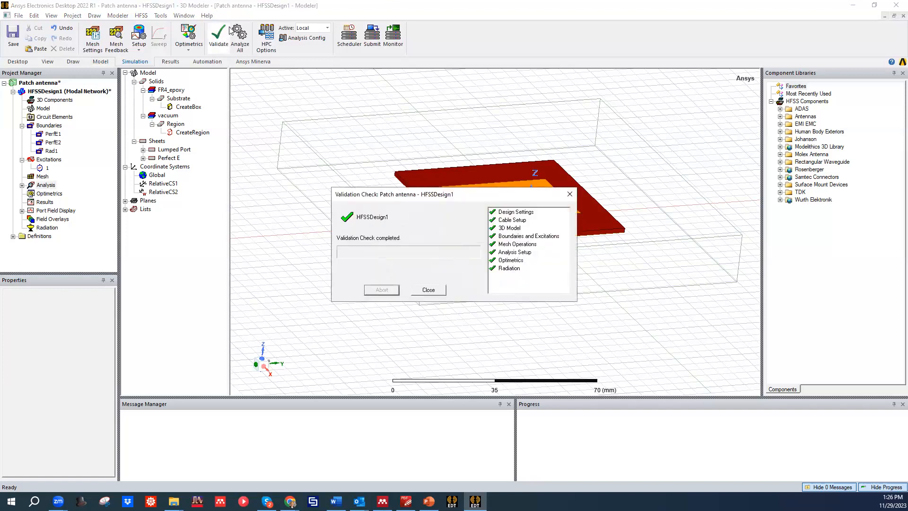
{"action": "left_click", "coordinate": [423, 290]}
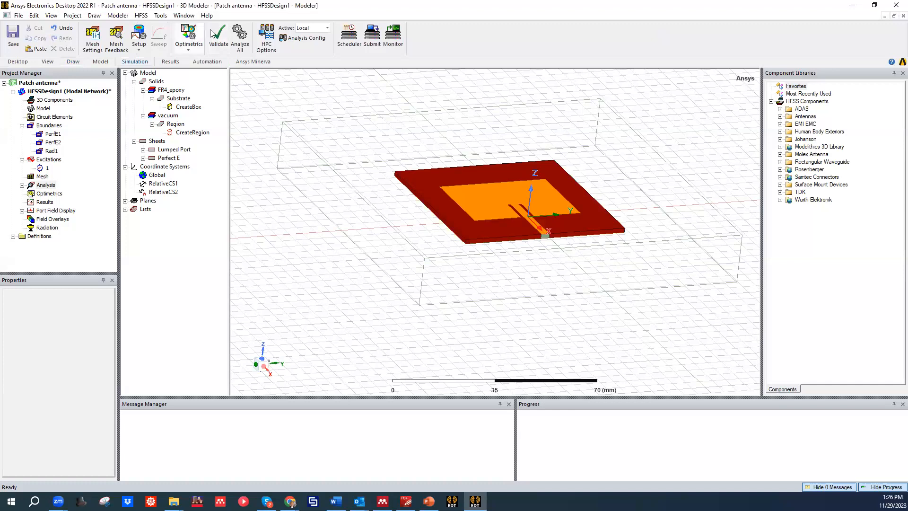
{"action": "left_click", "coordinate": [12, 32]}
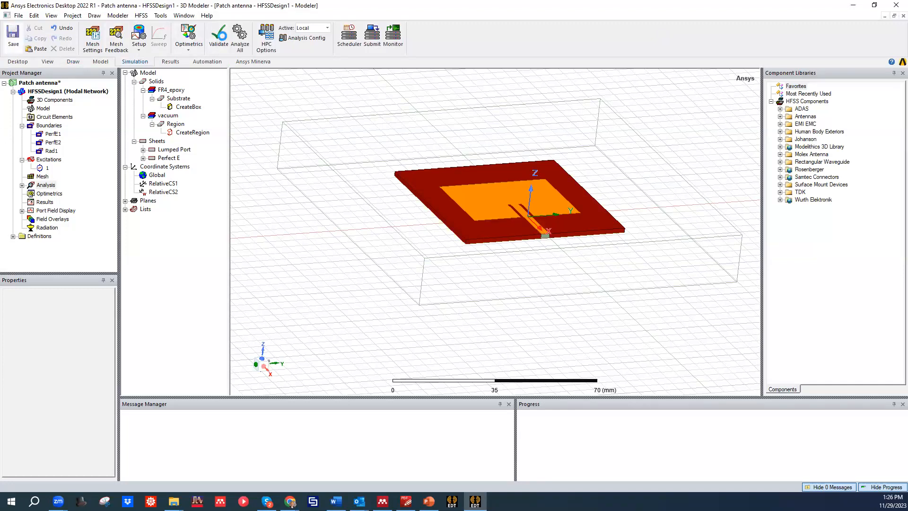
Select the HFSSDesign1 design in the project and run its simulation
{"action": "middle_click_drag", "start_coordinate": [413, 177], "coordinate": [465, 241]}
{"action": "scroll", "coordinate": [533, 213], "scroll_direction": "up", "scroll_amount": 5}
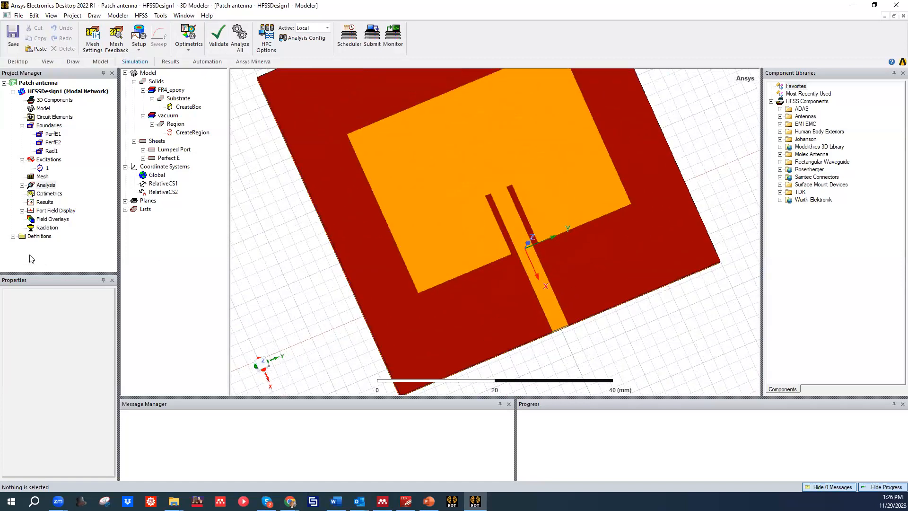
{"action": "left_click", "coordinate": [52, 92]}
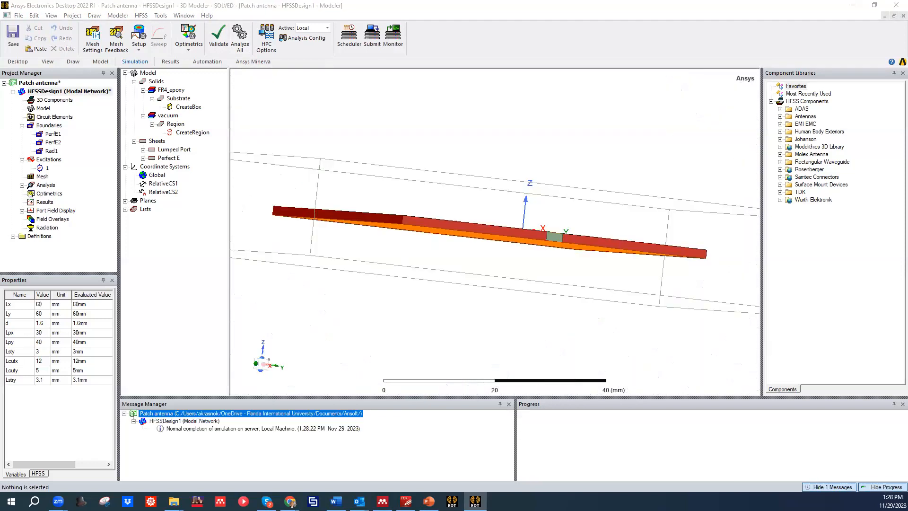
Inspect the patch side of the antenna model and save the solved project
{"action": "left_click_drag", "start_coordinate": [435, 143], "coordinate": [450, 208], "text": "alt"}
{"action": "scroll", "coordinate": [394, 242], "scroll_direction": "up", "scroll_amount": 2}
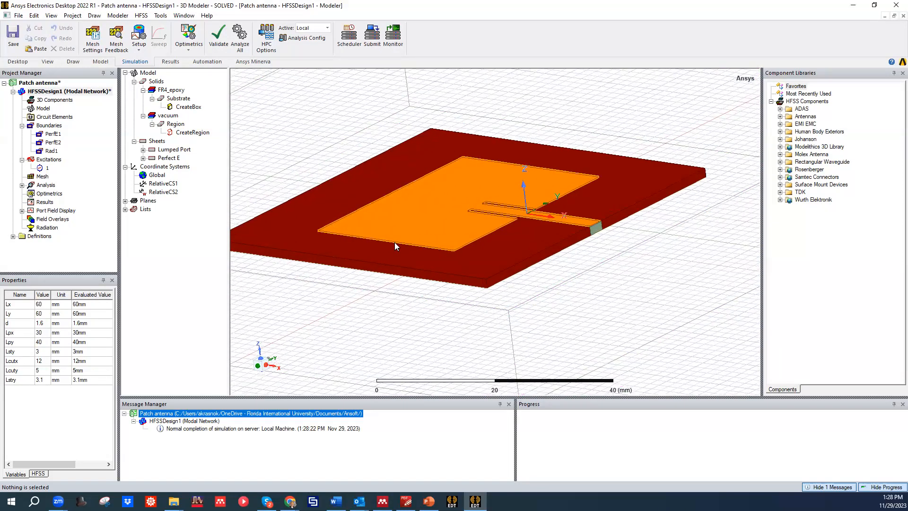
{"action": "scroll", "coordinate": [394, 242], "scroll_direction": "down", "scroll_amount": 3}
{"action": "left_click", "coordinate": [13, 37]}
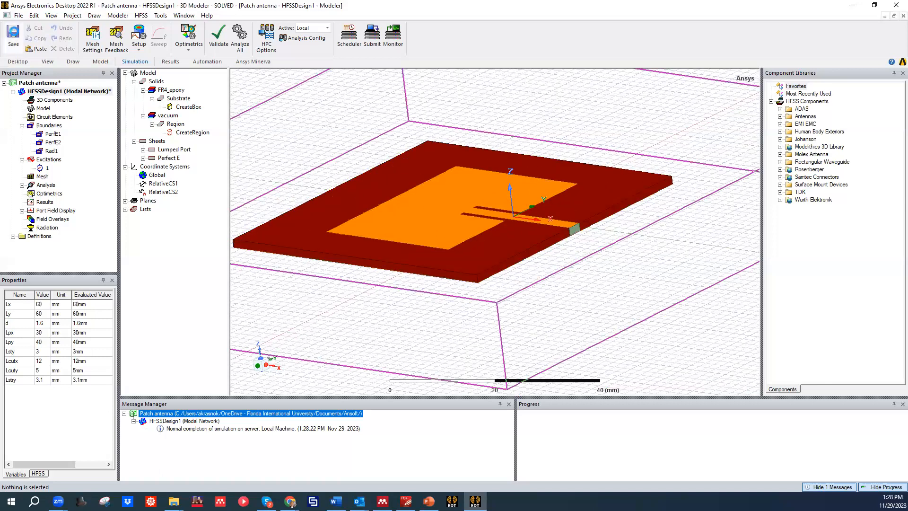
Create a modal solution data report as a rectangular plot of S(1,1) in dB versus frequency for Setup1 : Sweep
{"action": "mouse_move", "coordinate": [595, 224]}
{"action": "middle_mouse_down"}
{"action": "mouse_move", "coordinate": [565, 263]}
{"action": "mouse_move", "coordinate": [601, 238]}
{"action": "middle_mouse_up"}
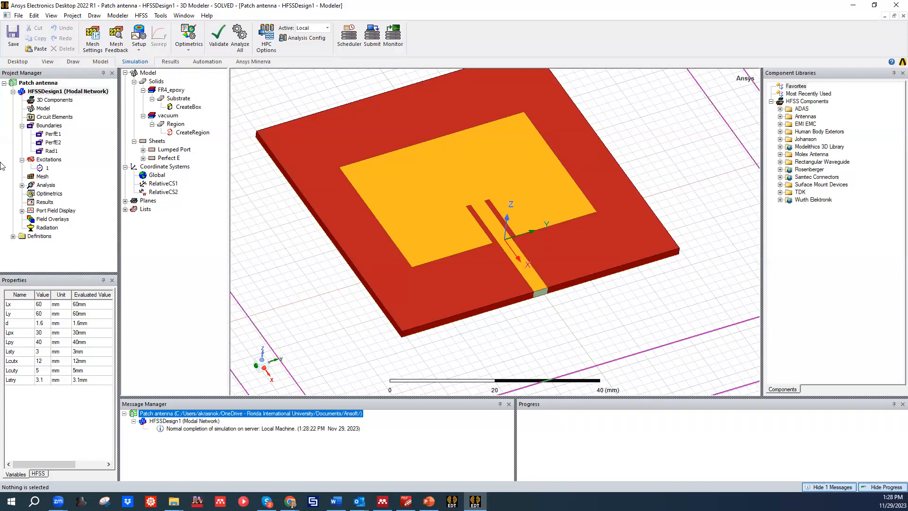
{"action": "scroll", "coordinate": [378, 171], "scroll_direction": "down", "scroll_amount": 3}
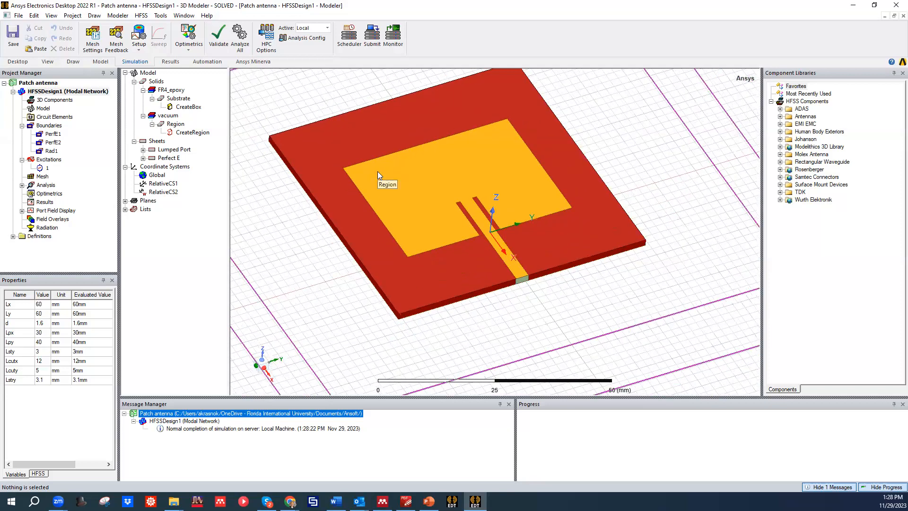
{"action": "mouse_move", "coordinate": [434, 221]}
{"action": "middle_mouse_down"}
{"action": "mouse_move", "coordinate": [439, 206]}
{"action": "mouse_move", "coordinate": [440, 229]}
{"action": "middle_mouse_up"}
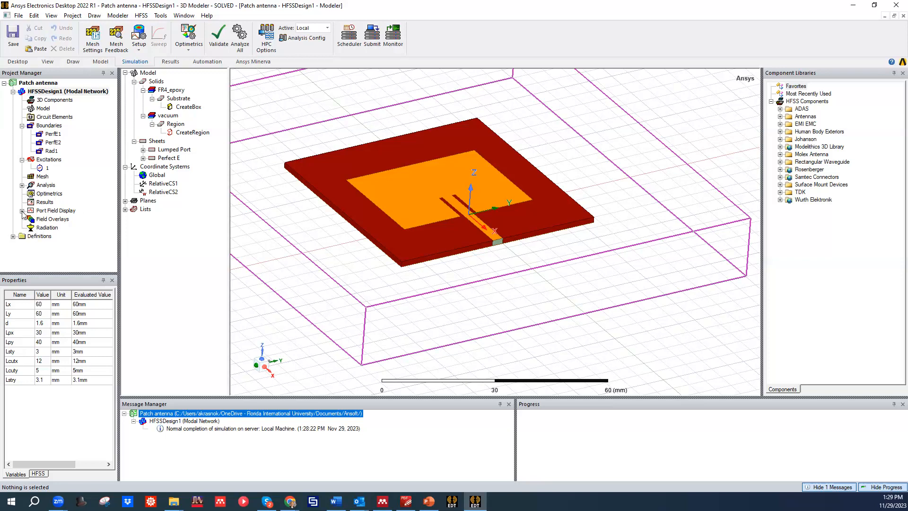
{"action": "left_click", "coordinate": [37, 203]}
{"action": "right_click", "coordinate": [37, 204]}
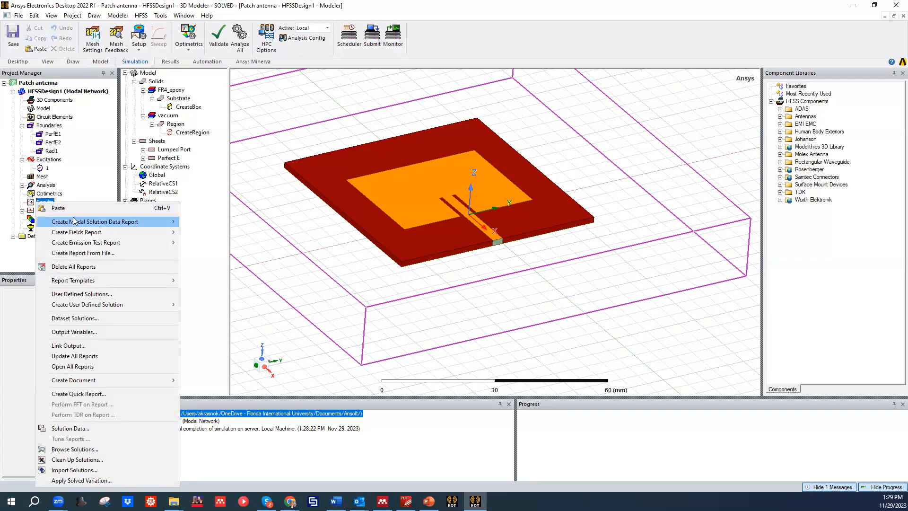
{"action": "mouse_move", "coordinate": [85, 224]}
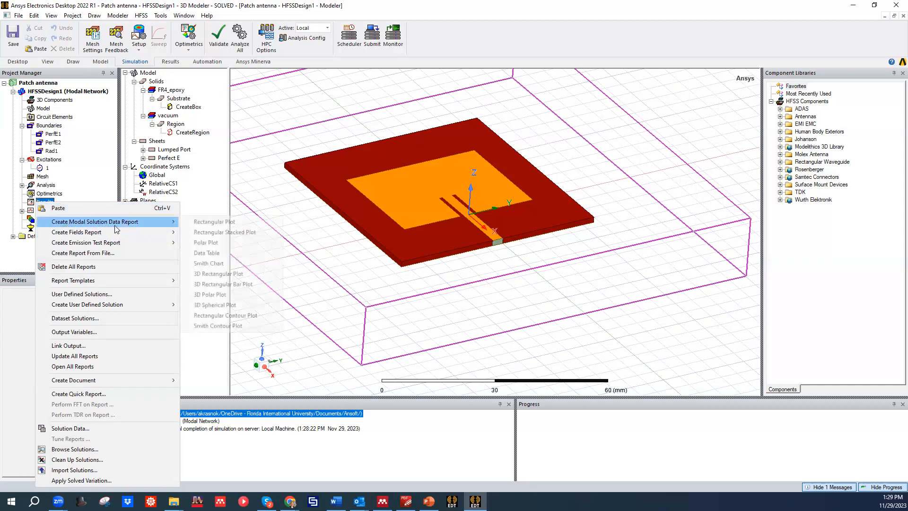
{"action": "left_click", "coordinate": [236, 225]}
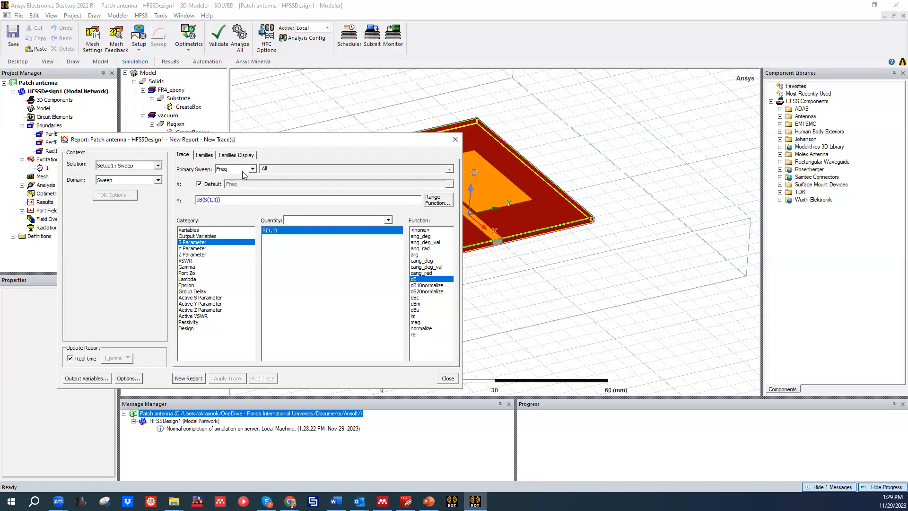
{"action": "left_click", "coordinate": [191, 378]}
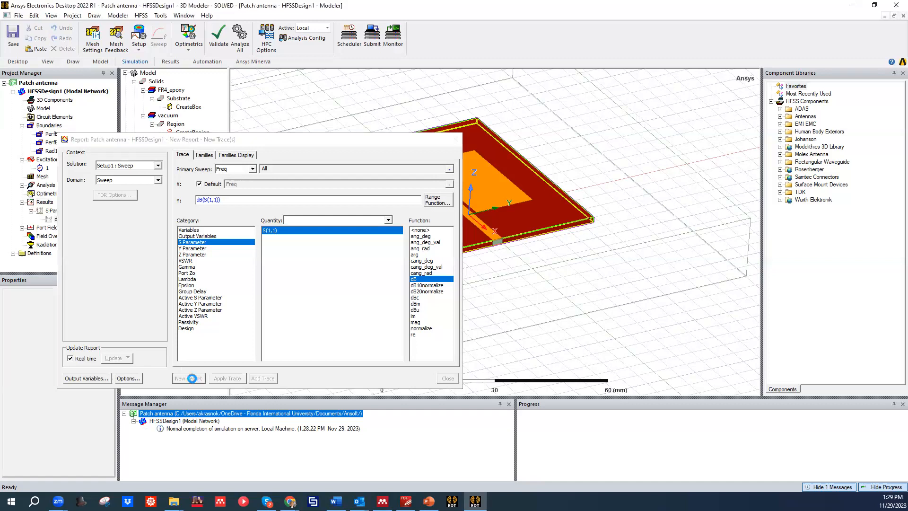
{"action": "left_click", "coordinate": [455, 139]}
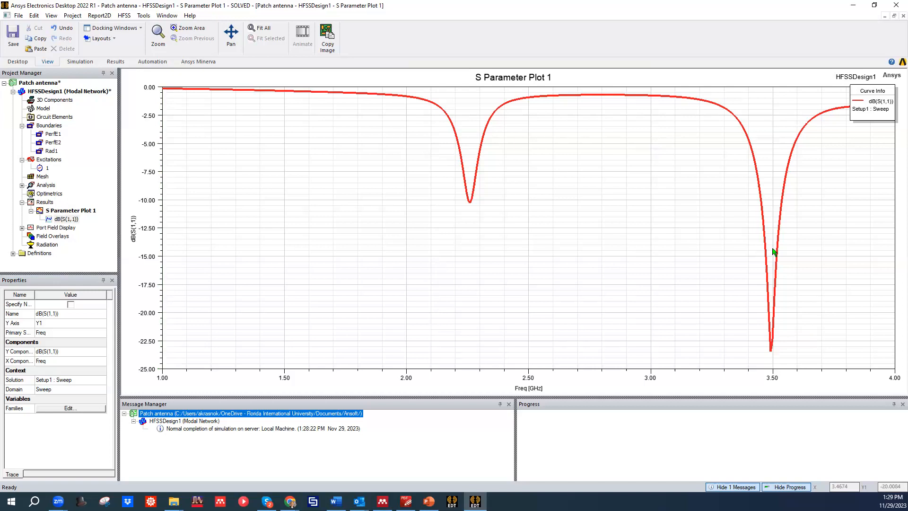
Add markers at the dB(S(1,1)) curve's two resonance dips, at 2.26 GHz and 3.49 GHz, and save the project
{"action": "right_click", "coordinate": [386, 201]}
{"action": "mouse_move", "coordinate": [411, 208]}
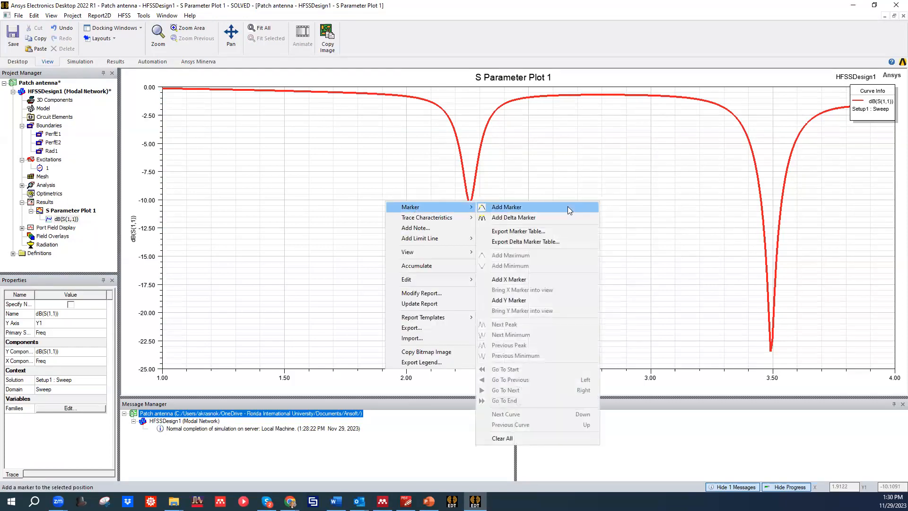
{"action": "left_click", "coordinate": [519, 209]}
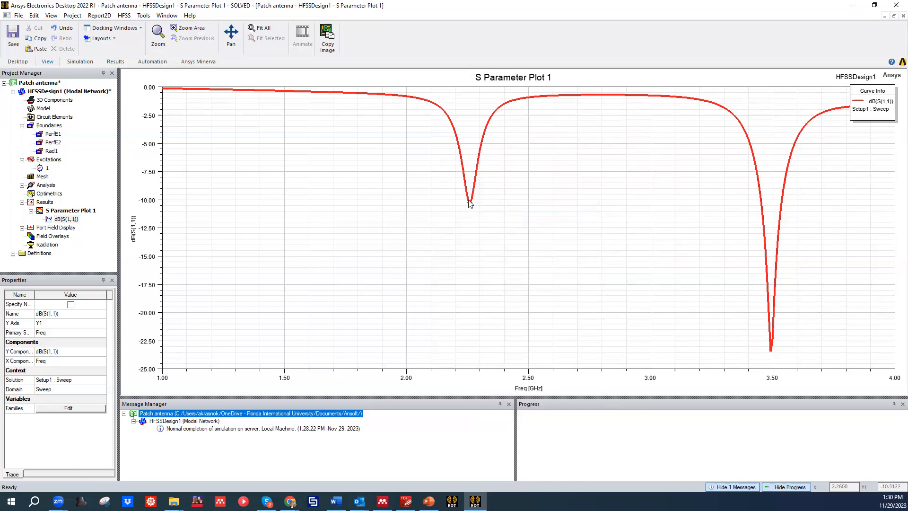
{"action": "left_click", "coordinate": [470, 204]}
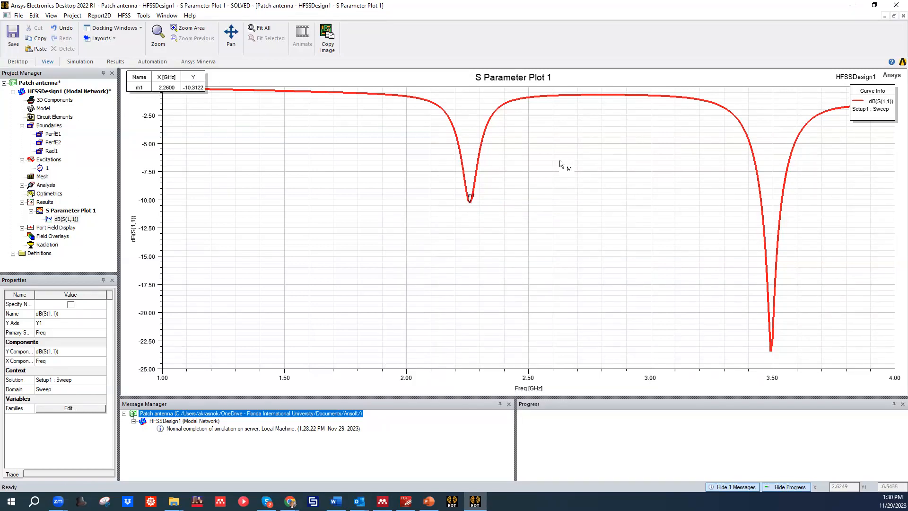
{"action": "left_click", "coordinate": [771, 353]}
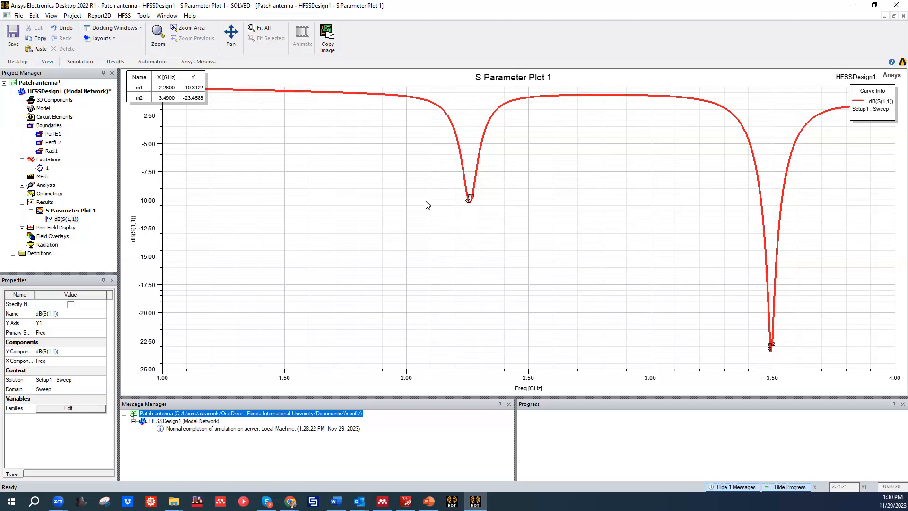
{"action": "left_click", "coordinate": [13, 36]}
{"action": "left_click", "coordinate": [14, 34]}
Create a second rectangular plot showing the magnitude (mag) of S(1,1) versus frequency and save the project
{"action": "left_click", "coordinate": [45, 202]}
{"action": "right_click", "coordinate": [52, 204]}
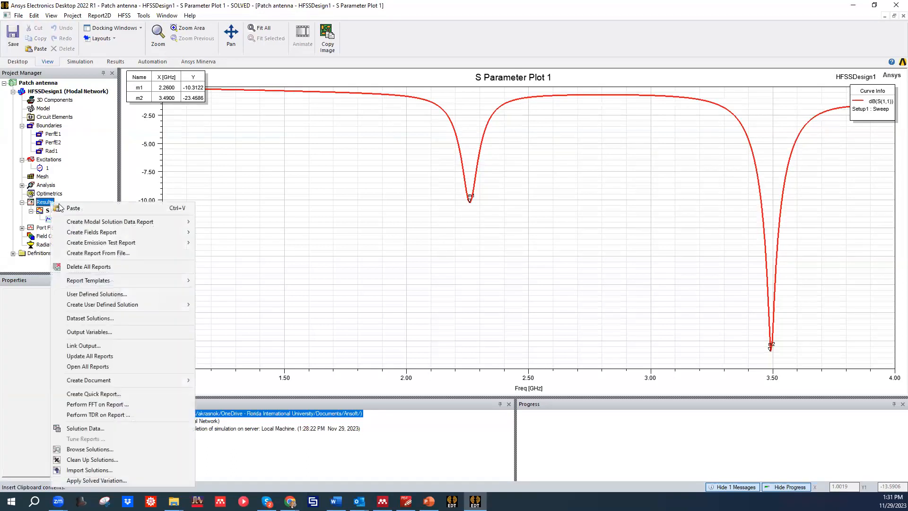
{"action": "mouse_move", "coordinate": [111, 225]}
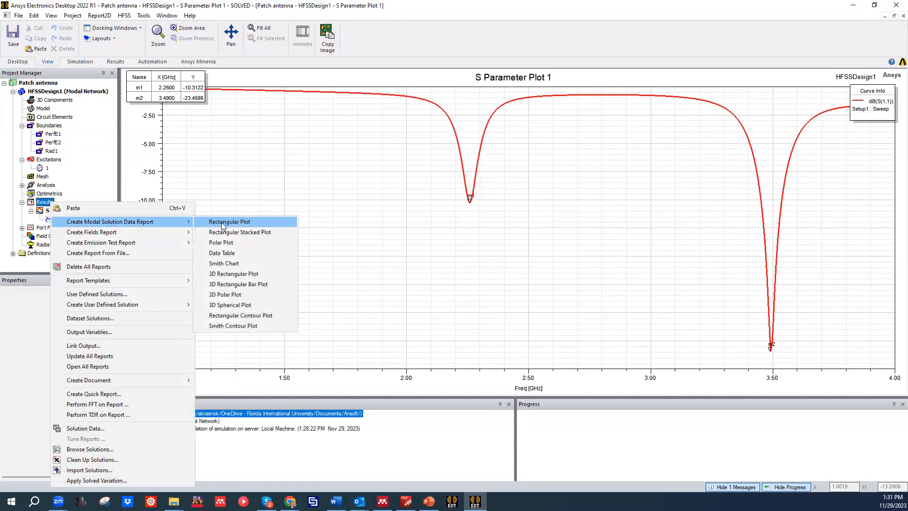
{"action": "left_click", "coordinate": [229, 222]}
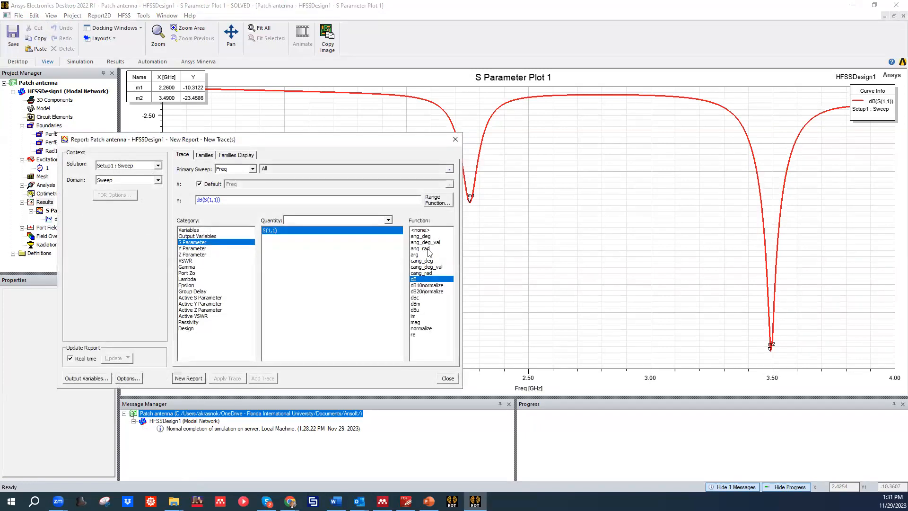
{"action": "left_click", "coordinate": [419, 322]}
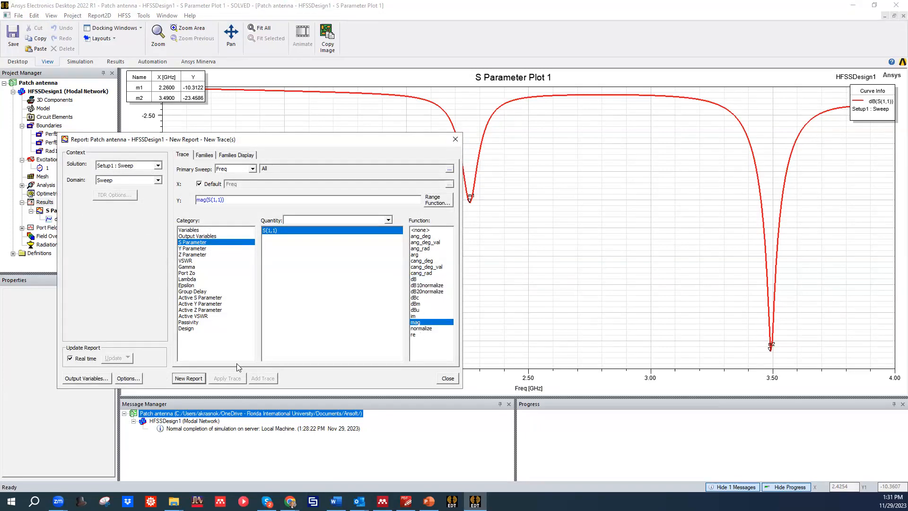
{"action": "left_click", "coordinate": [193, 379]}
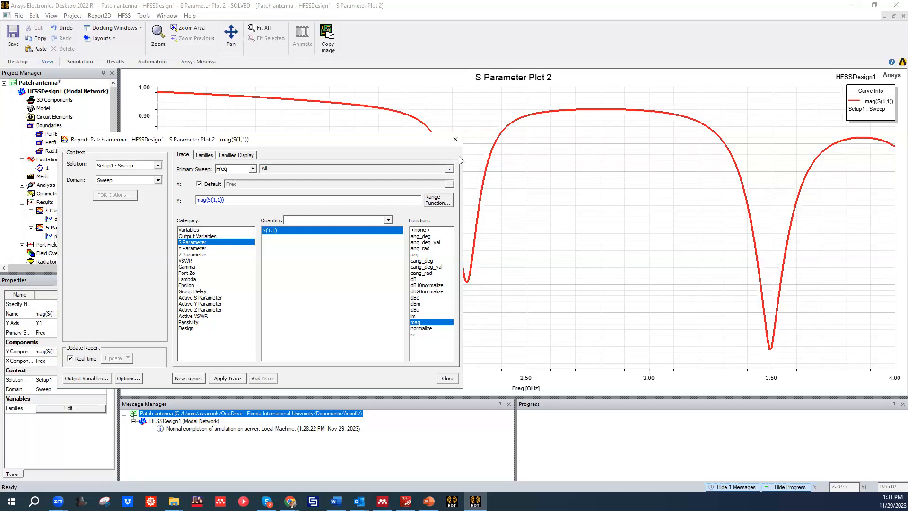
{"action": "left_click", "coordinate": [455, 139]}
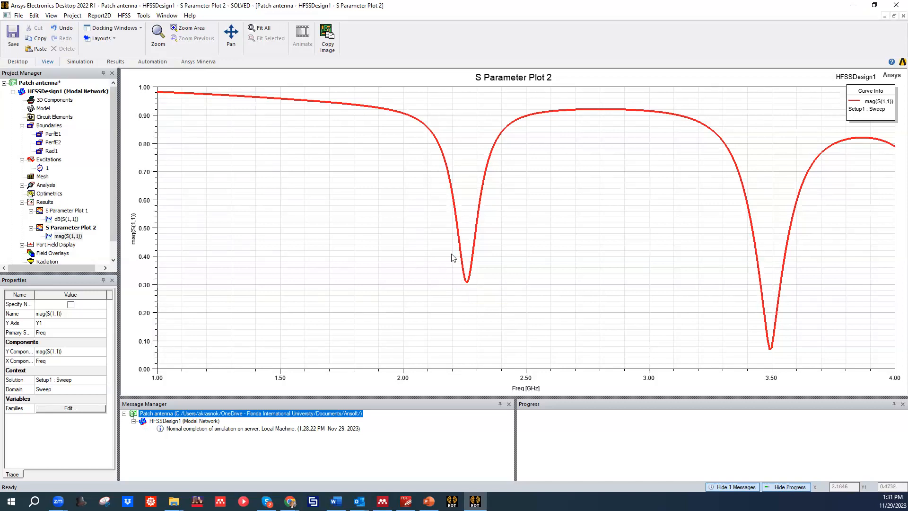
{"action": "left_click", "coordinate": [13, 34]}
Add a marker at the first dip of the mag(S(1,1)) curve, at 2.26 GHz, and save the project
{"action": "left_click", "coordinate": [467, 283]}
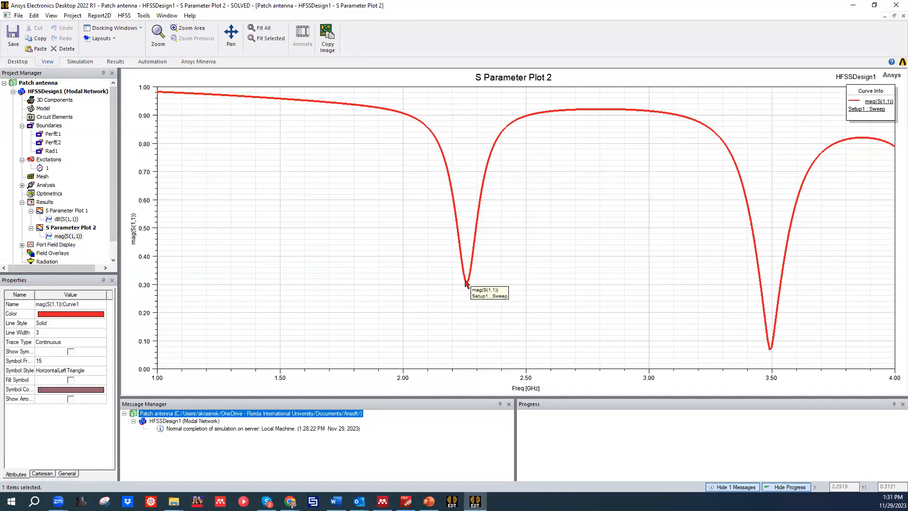
{"action": "right_click", "coordinate": [467, 283]}
{"action": "mouse_move", "coordinate": [520, 286]}
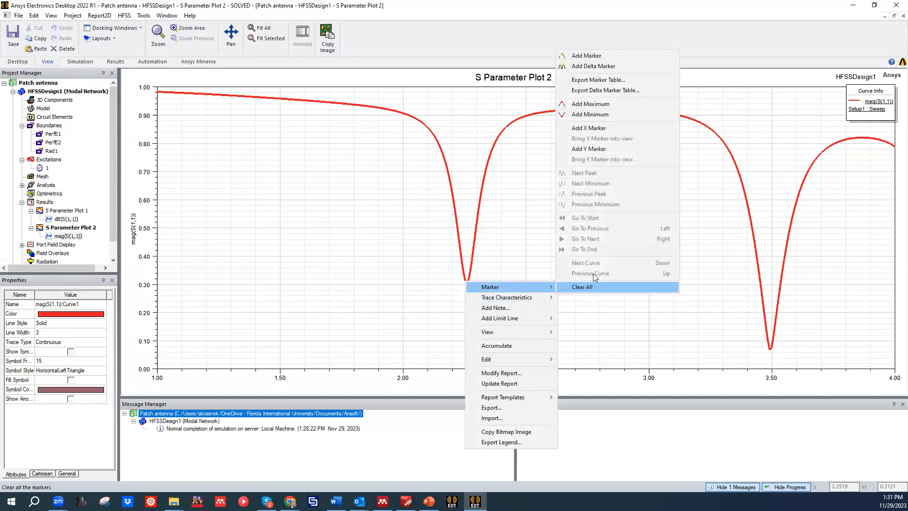
{"action": "left_click", "coordinate": [587, 56]}
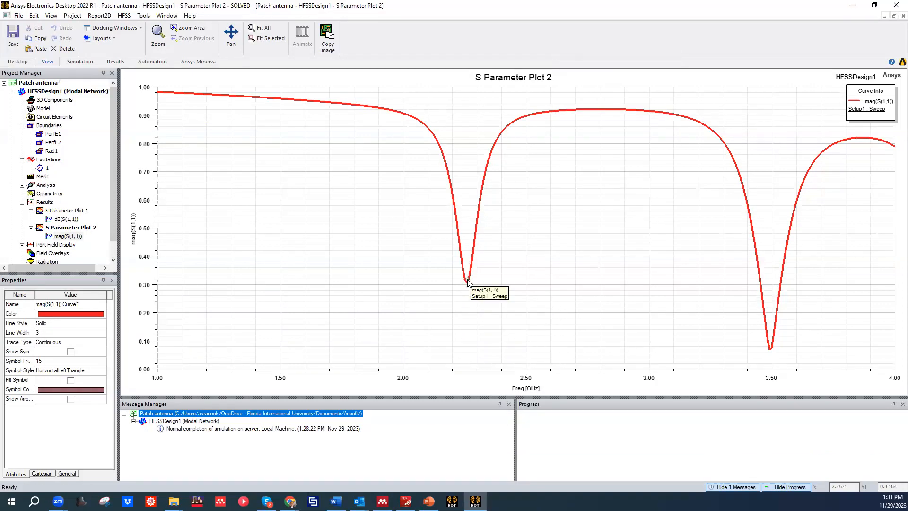
{"action": "left_click", "coordinate": [467, 280]}
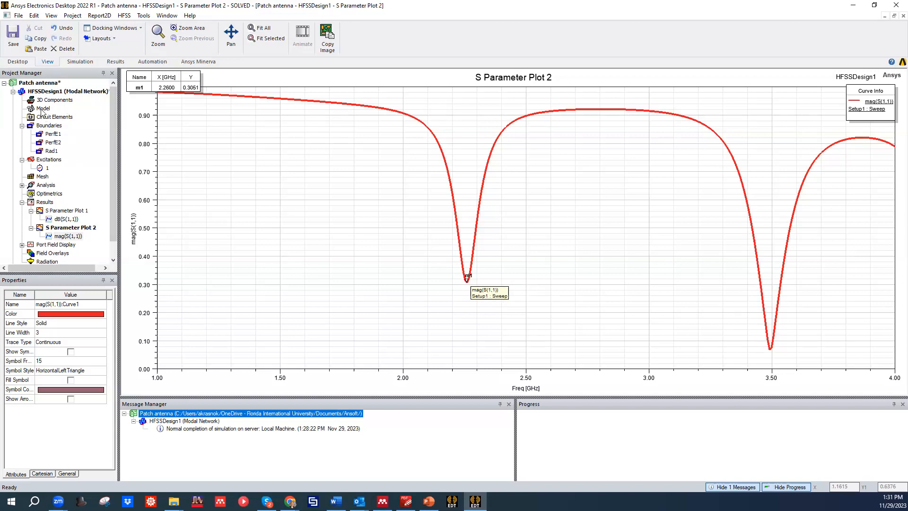
{"action": "left_click", "coordinate": [14, 35]}
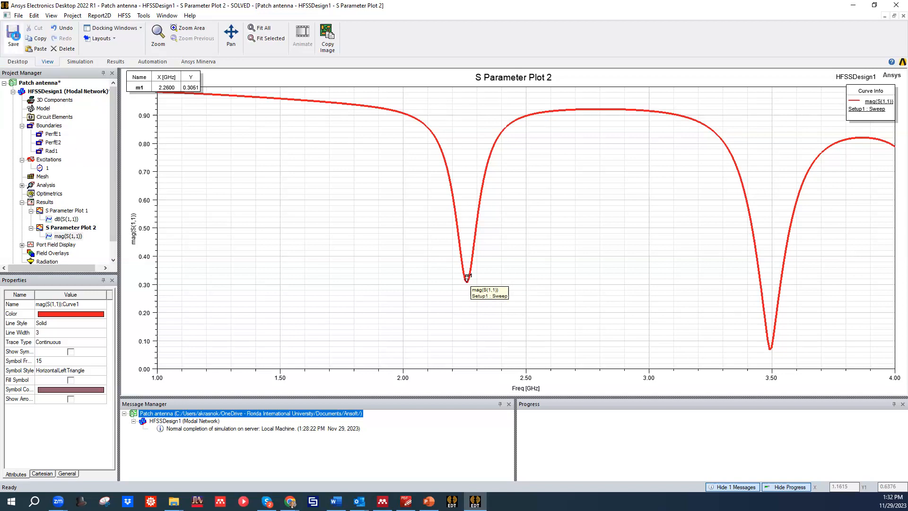
{"action": "left_click", "coordinate": [44, 92]}
{"action": "scroll", "coordinate": [49, 215], "scroll_direction": "down", "scroll_amount": 1}
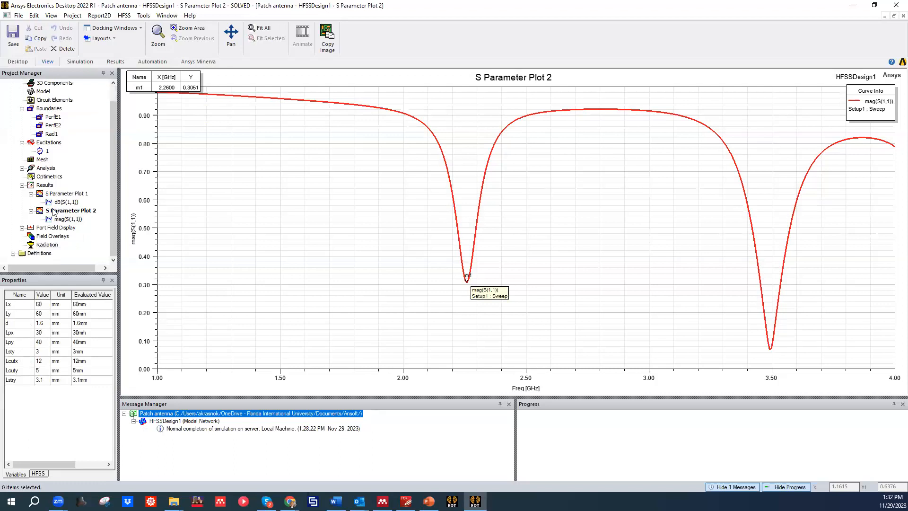
{"action": "left_click", "coordinate": [49, 177]}
{"action": "right_click", "coordinate": [47, 178]}
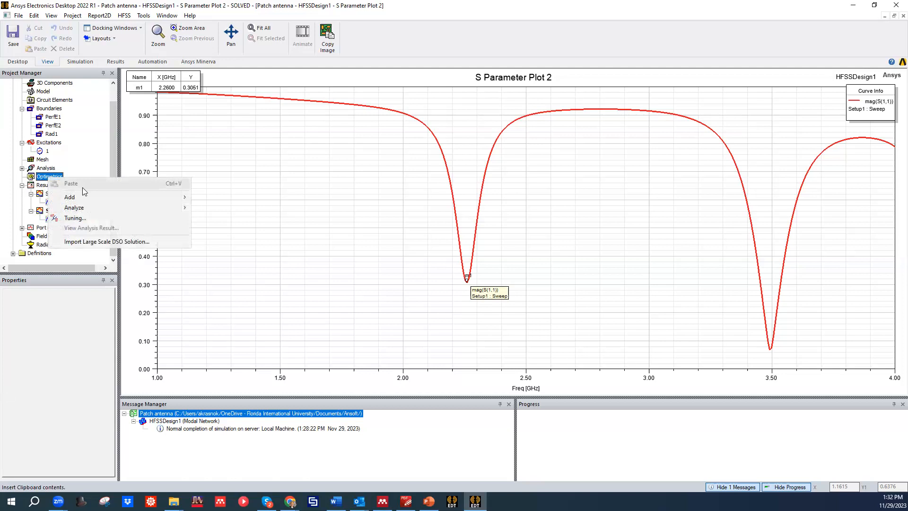
{"action": "mouse_move", "coordinate": [191, 200]}
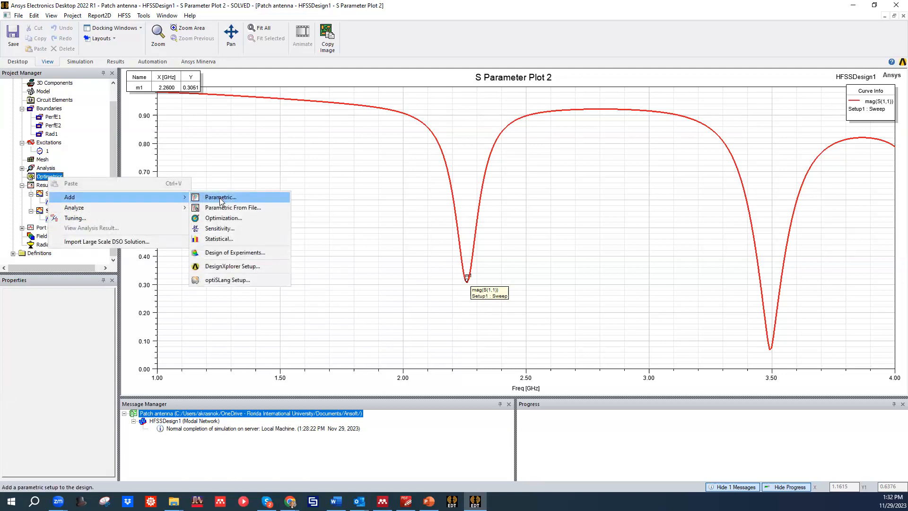
{"action": "left_click", "coordinate": [52, 97]}
{"action": "scroll", "coordinate": [51, 93], "scroll_direction": "up", "scroll_amount": 1}
{"action": "left_click", "coordinate": [50, 84]}
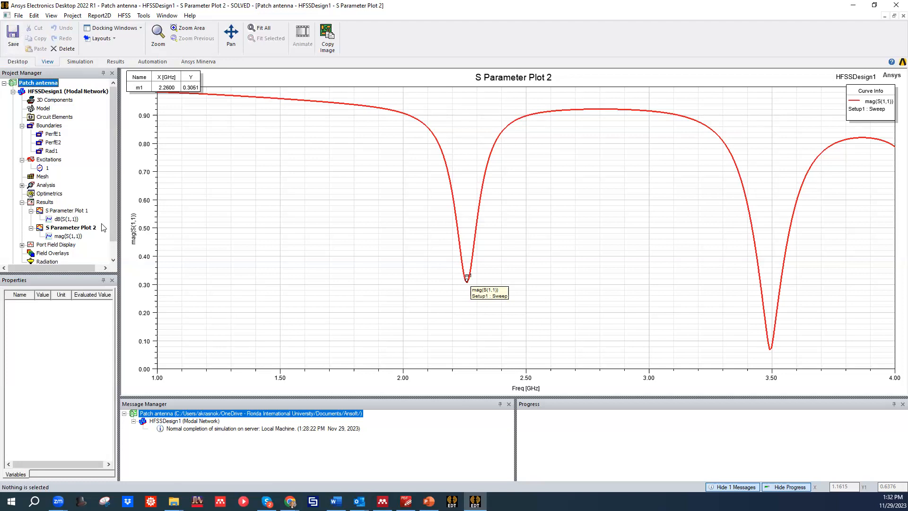
{"action": "scroll", "coordinate": [113, 226], "scroll_direction": "down", "scroll_amount": 1}
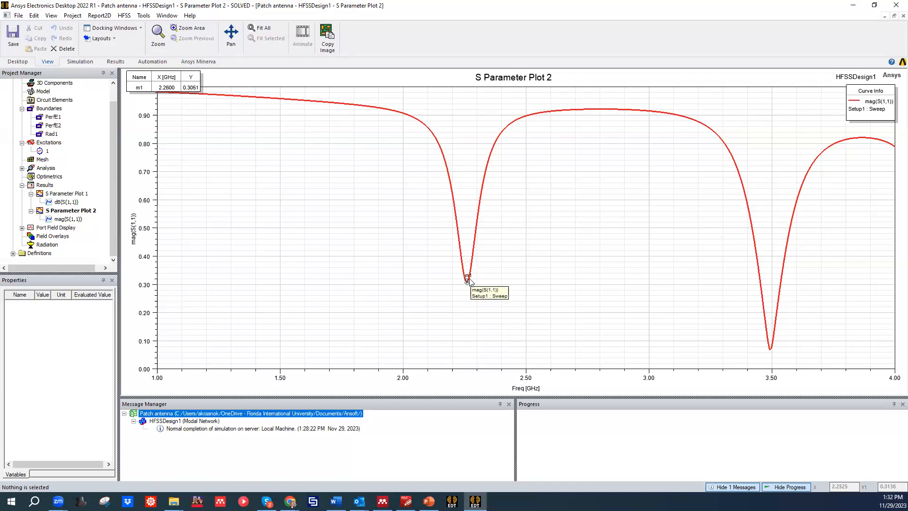
{"action": "key", "text": "ctrl+m"}
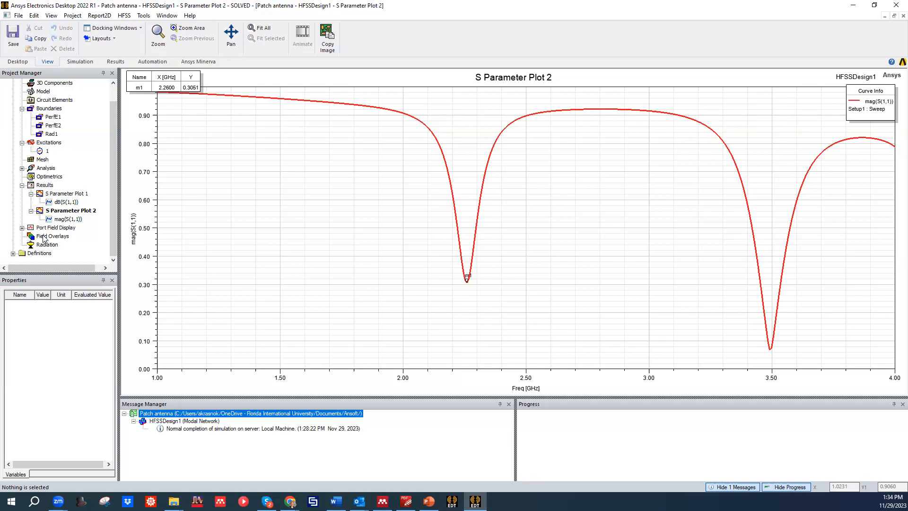
Insert an infinite sphere far-field setup with Phi from -180 to 180 deg and Theta from 0 to 180 deg, both in 2 deg steps
{"action": "scroll", "coordinate": [47, 91], "scroll_direction": "up", "scroll_amount": 1}
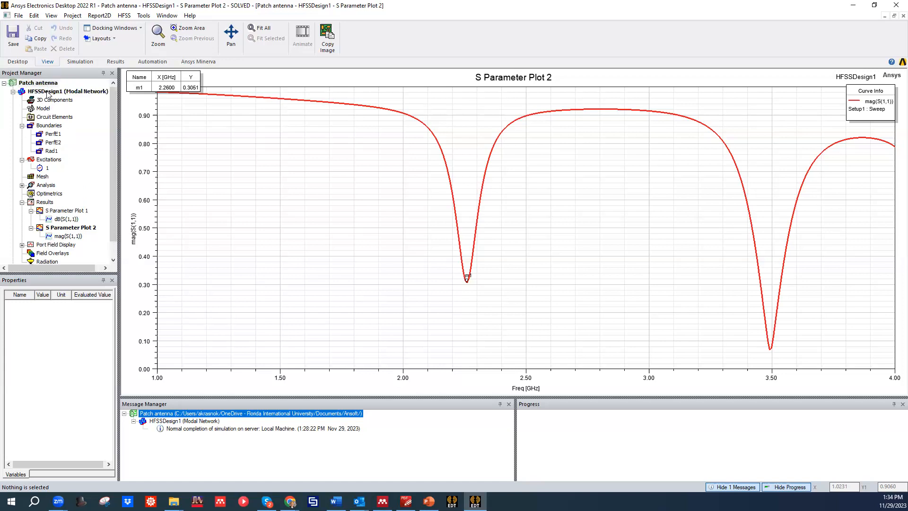
{"action": "double_click", "coordinate": [48, 93]}
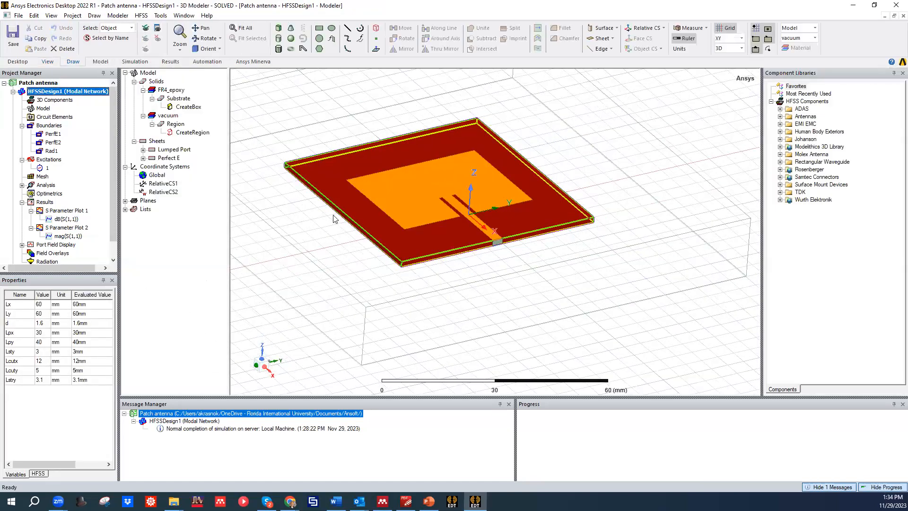
{"action": "scroll", "coordinate": [68, 237], "scroll_direction": "down", "scroll_amount": 1}
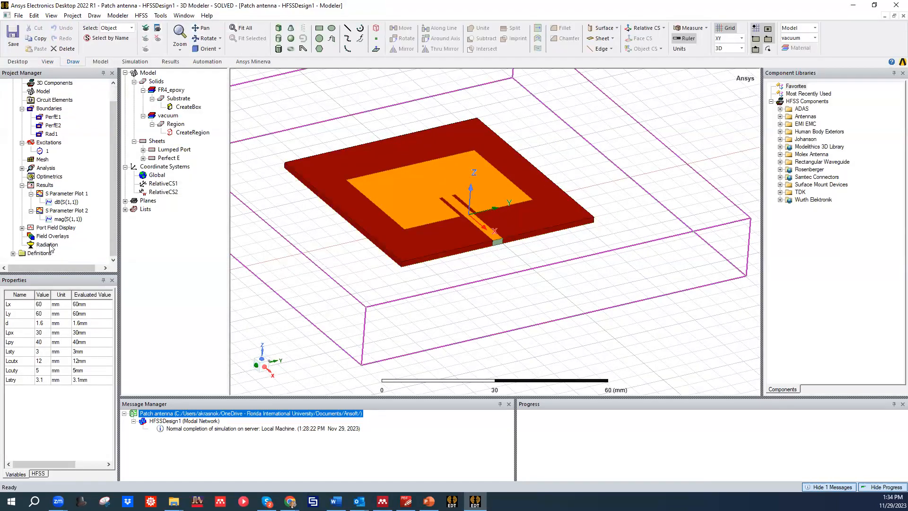
{"action": "left_click", "coordinate": [51, 245]}
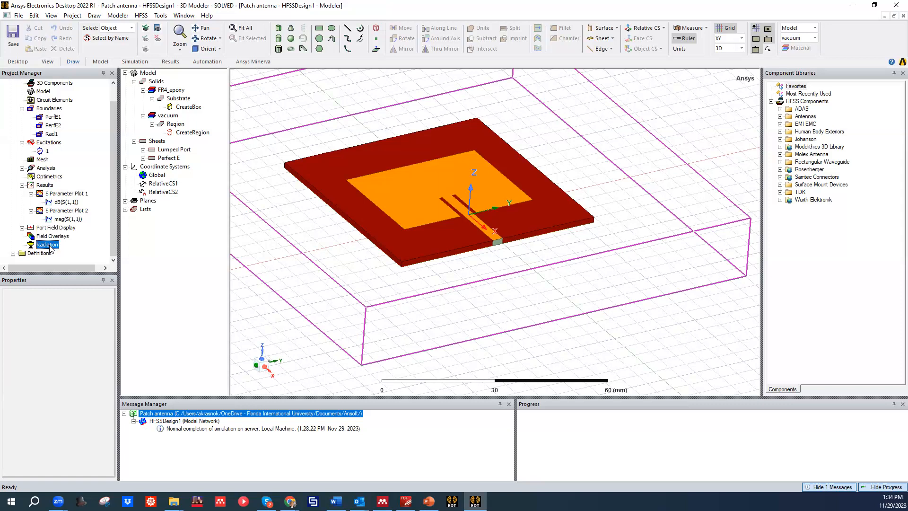
{"action": "right_click", "coordinate": [51, 247]}
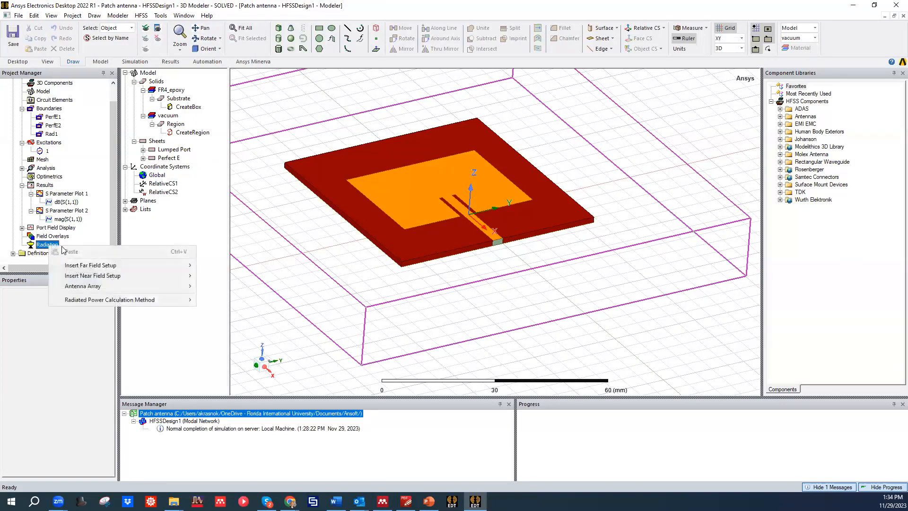
{"action": "mouse_move", "coordinate": [166, 270]}
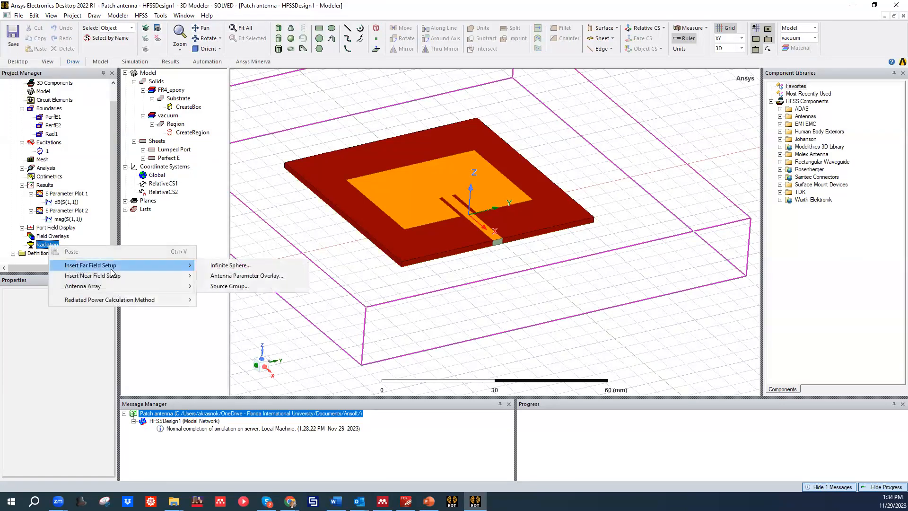
{"action": "left_click", "coordinate": [239, 266]}
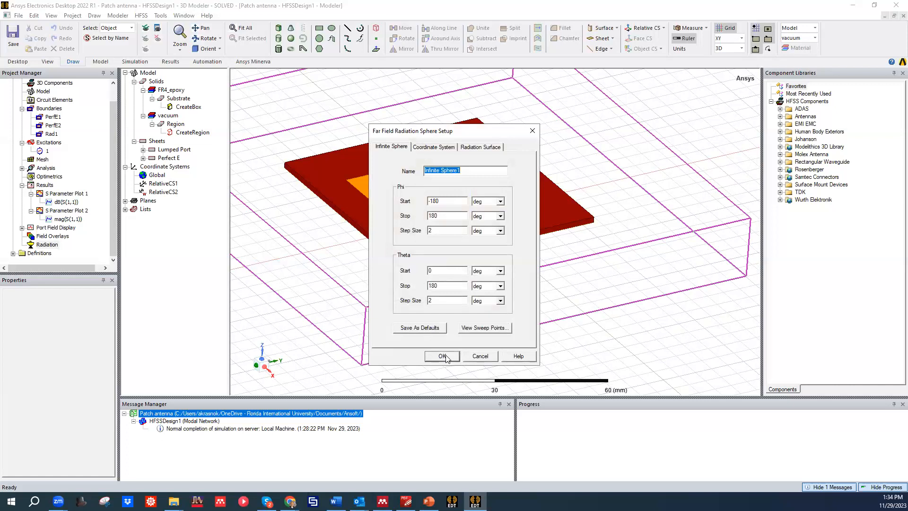
{"action": "left_click", "coordinate": [445, 357]}
Create a far fields report as a 3D polar plot of directivity (DirTotal) for Setup1 : LastAdaptive on Infinite Sphere1
{"action": "scroll", "coordinate": [497, 256], "scroll_direction": "up", "scroll_amount": 4}
{"action": "scroll", "coordinate": [548, 249], "scroll_direction": "down", "scroll_amount": 8}
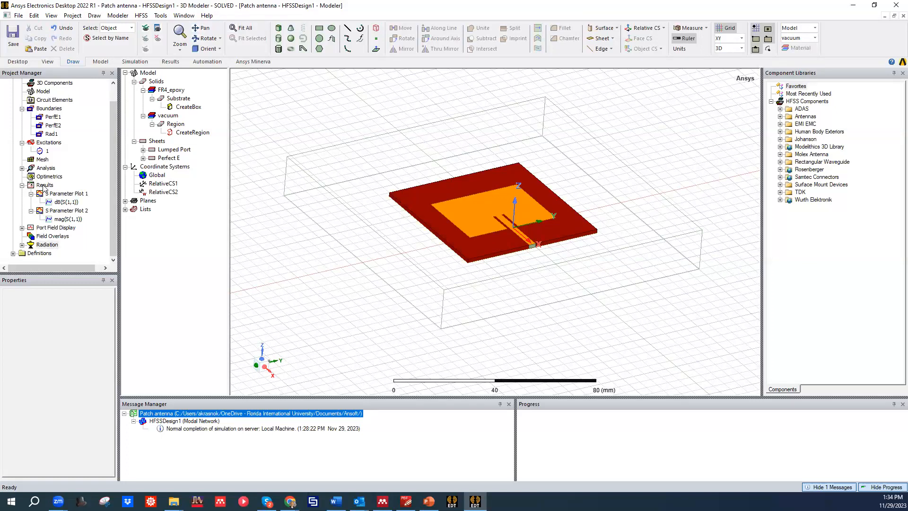
{"action": "right_click", "coordinate": [45, 185]}
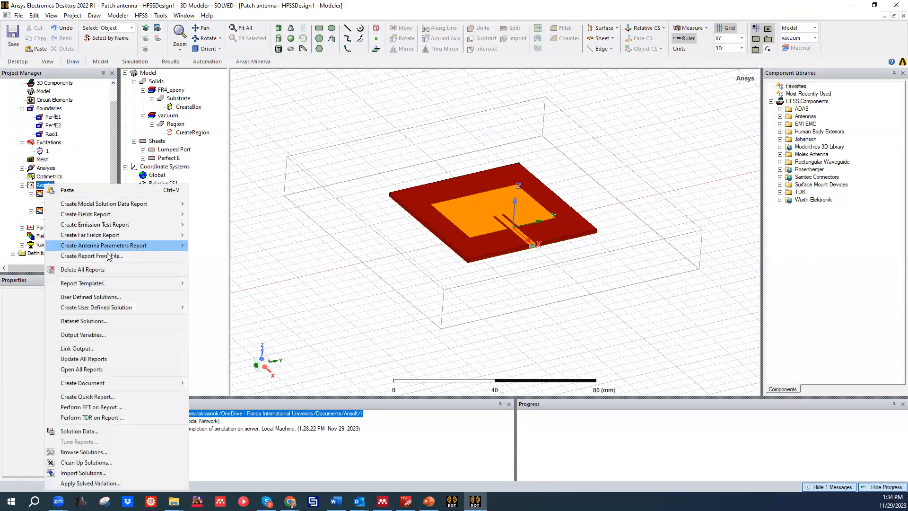
{"action": "mouse_move", "coordinate": [123, 237]}
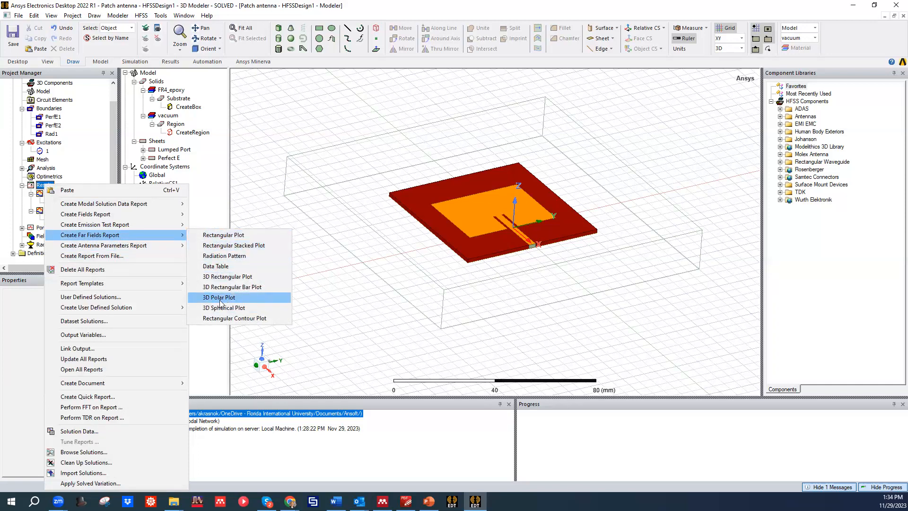
{"action": "left_click", "coordinate": [245, 302]}
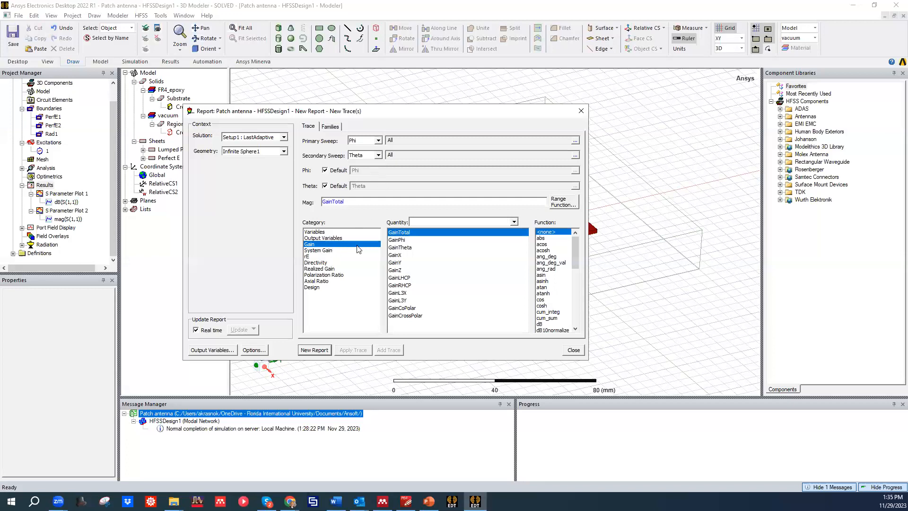
{"action": "left_click", "coordinate": [321, 262]}
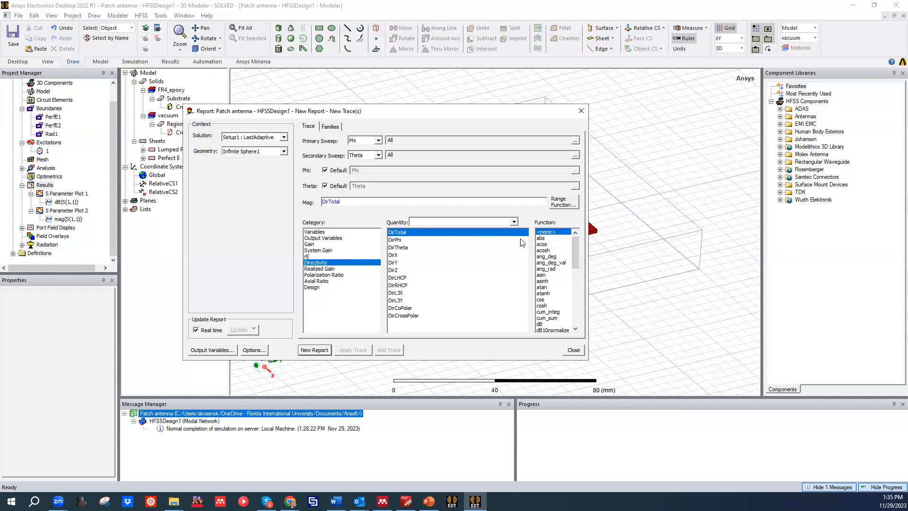
{"action": "left_click", "coordinate": [319, 350]}
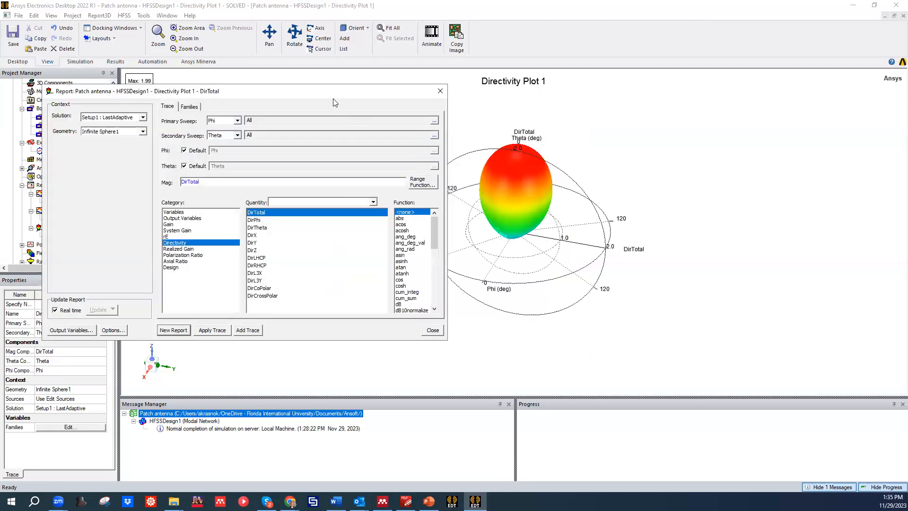
{"action": "middle_click_drag", "start_coordinate": [480, 217], "coordinate": [499, 266]}
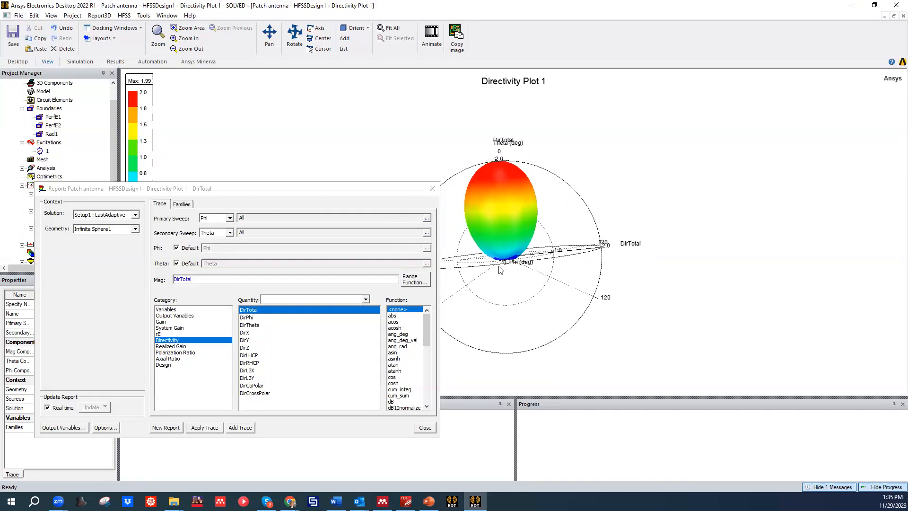
{"action": "left_click", "coordinate": [429, 192]}
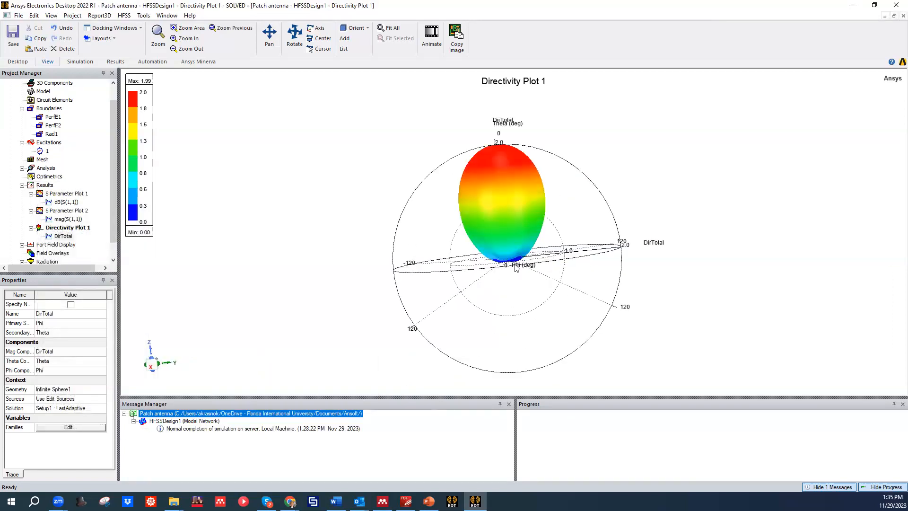
Examine the shape of the 3D directivity pattern from several viewing angles
{"action": "scroll", "coordinate": [516, 268], "scroll_direction": "up", "scroll_amount": 2}
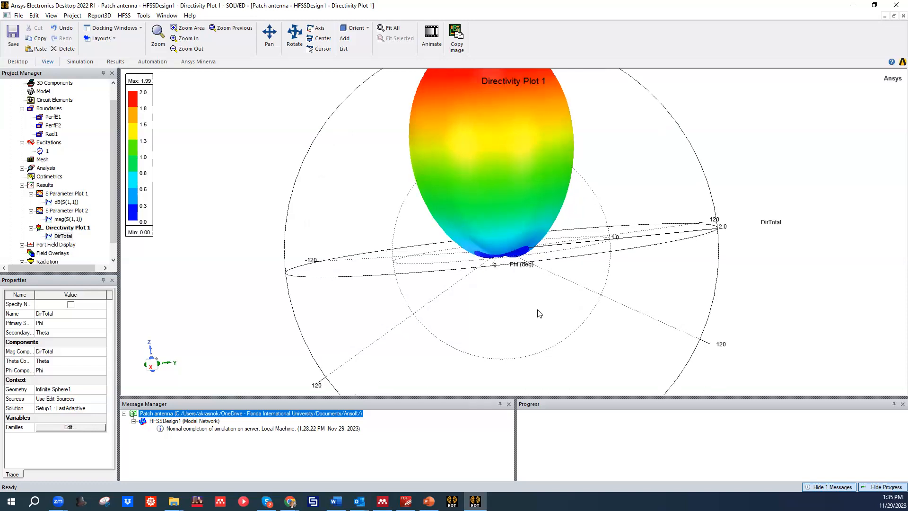
{"action": "scroll", "coordinate": [533, 305], "scroll_direction": "down", "scroll_amount": 3}
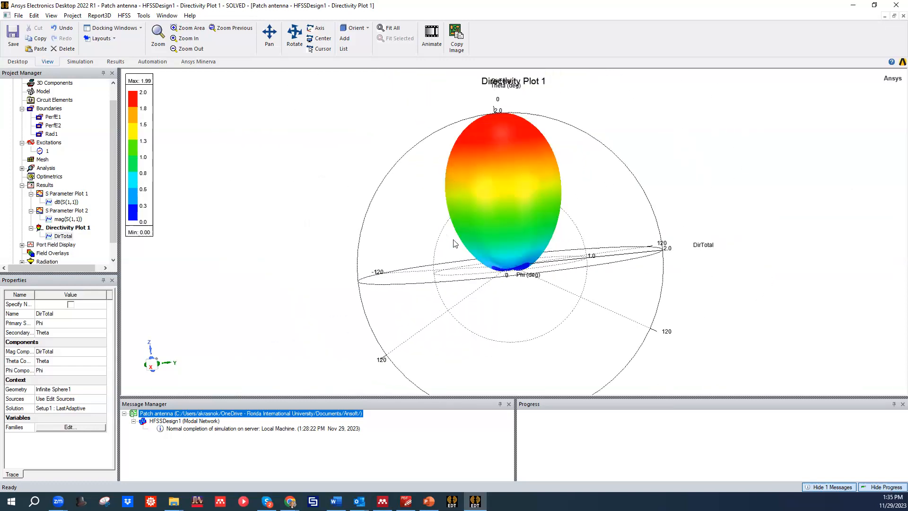
{"action": "left_click_drag", "start_coordinate": [571, 235], "coordinate": [662, 307], "text": "alt"}
{"action": "scroll", "coordinate": [530, 223], "scroll_direction": "up", "scroll_amount": 3}
{"action": "scroll", "coordinate": [530, 223], "scroll_direction": "down", "scroll_amount": 3}
{"action": "left_click_drag", "start_coordinate": [484, 273], "coordinate": [421, 276], "text": "alt"}
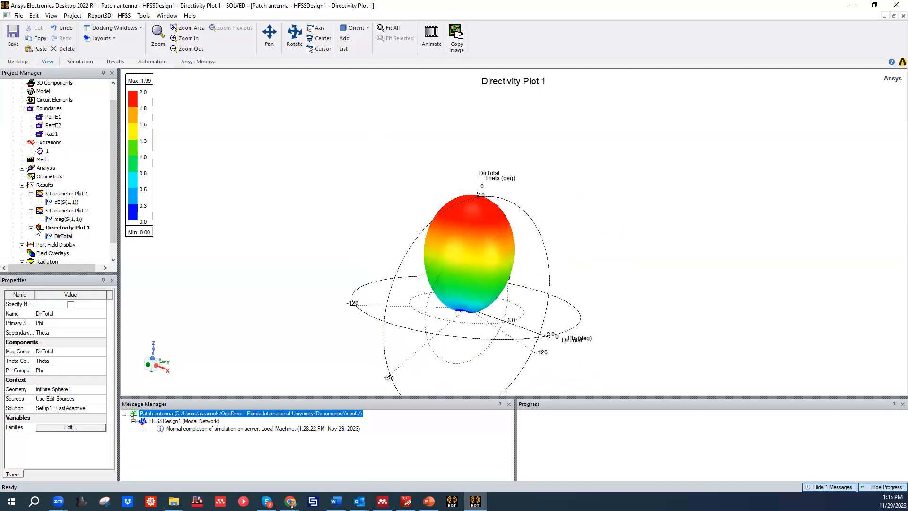
{"action": "left_click", "coordinate": [44, 186]}
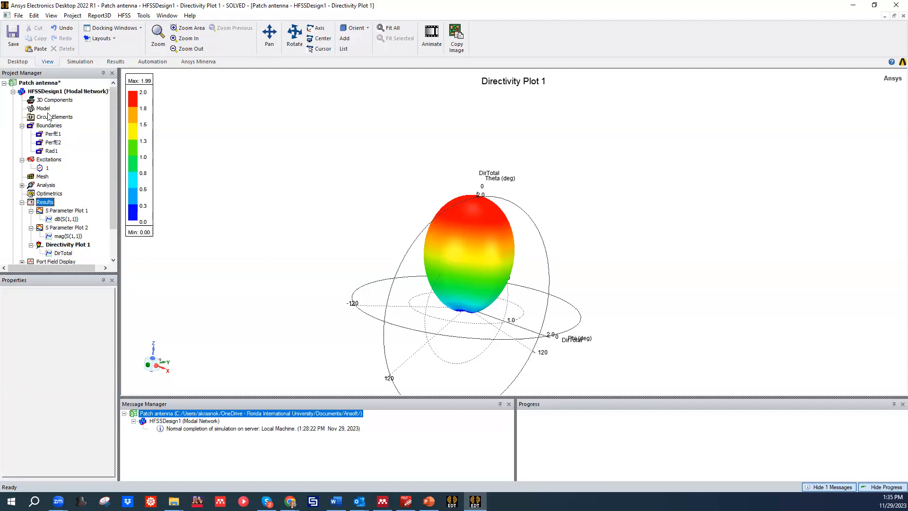
{"action": "scroll", "coordinate": [55, 171], "scroll_direction": "down", "scroll_amount": 2}
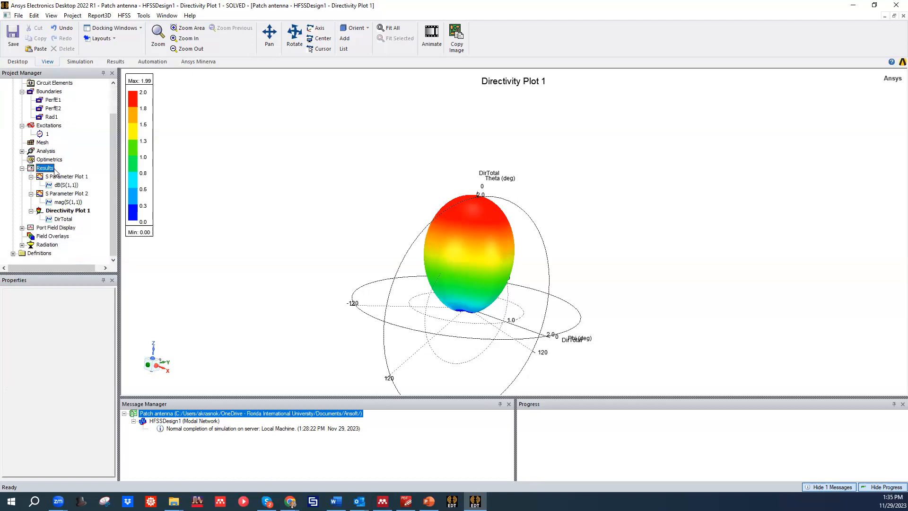
{"action": "left_click", "coordinate": [52, 236]}
{"action": "right_click", "coordinate": [46, 244]}
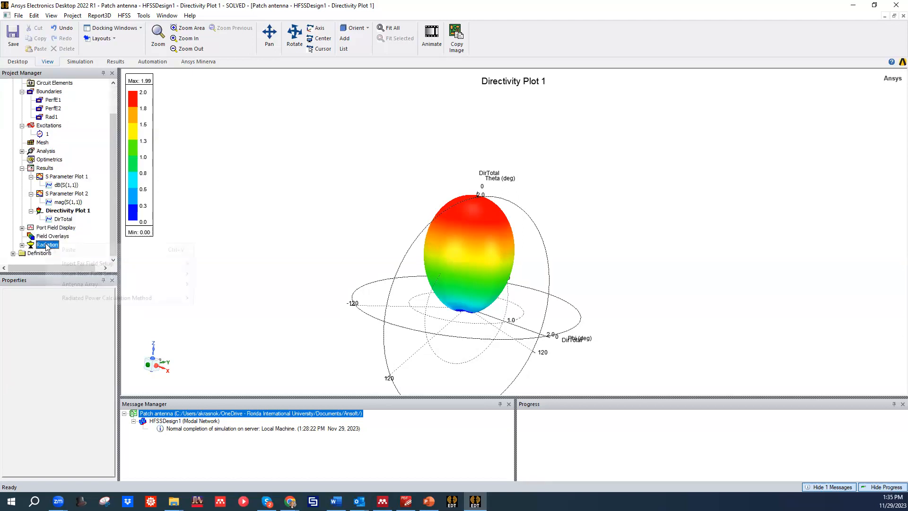
{"action": "left_click", "coordinate": [225, 162]}
{"action": "middle_click_drag", "start_coordinate": [318, 180], "coordinate": [347, 218]}
{"action": "scroll", "coordinate": [48, 94], "scroll_direction": "up", "scroll_amount": 2}
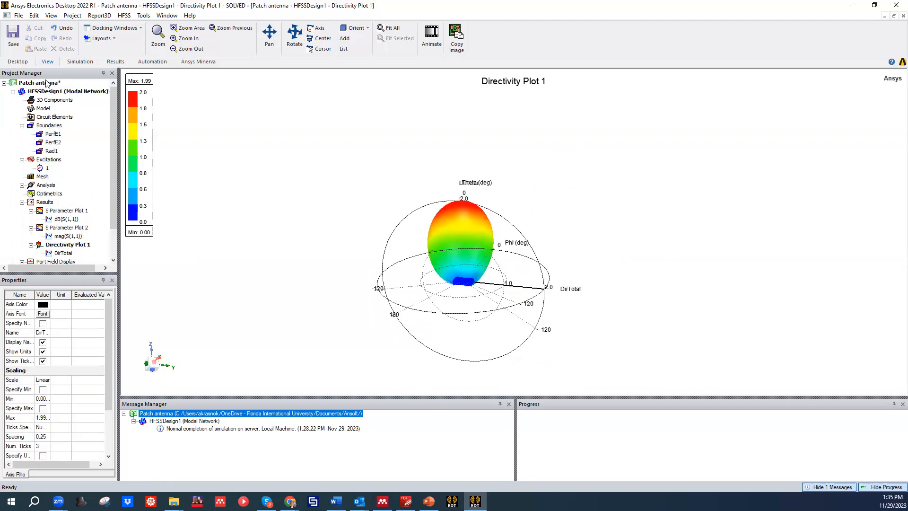
Save the project and display S Parameter Plot 1 with the dB(S(1,1)) curve
{"action": "left_click", "coordinate": [13, 37]}
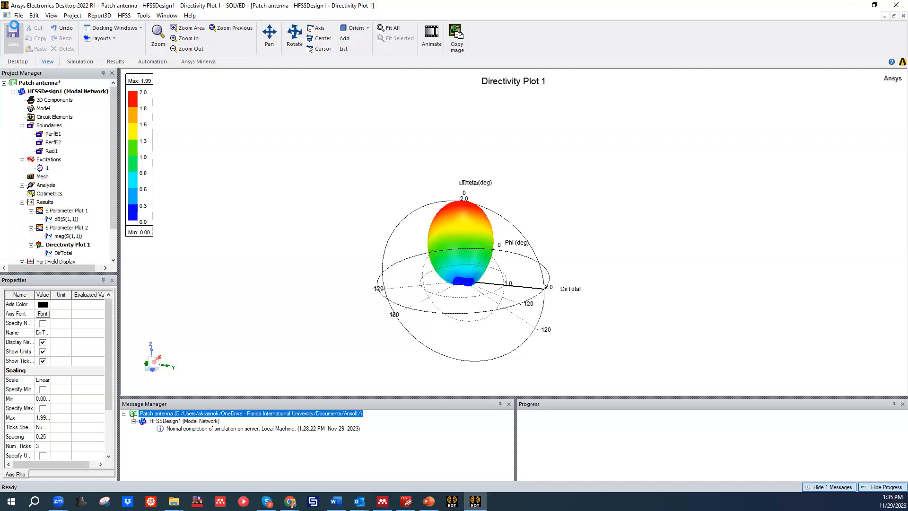
{"action": "left_click", "coordinate": [38, 83]}
{"action": "double_click", "coordinate": [46, 84]}
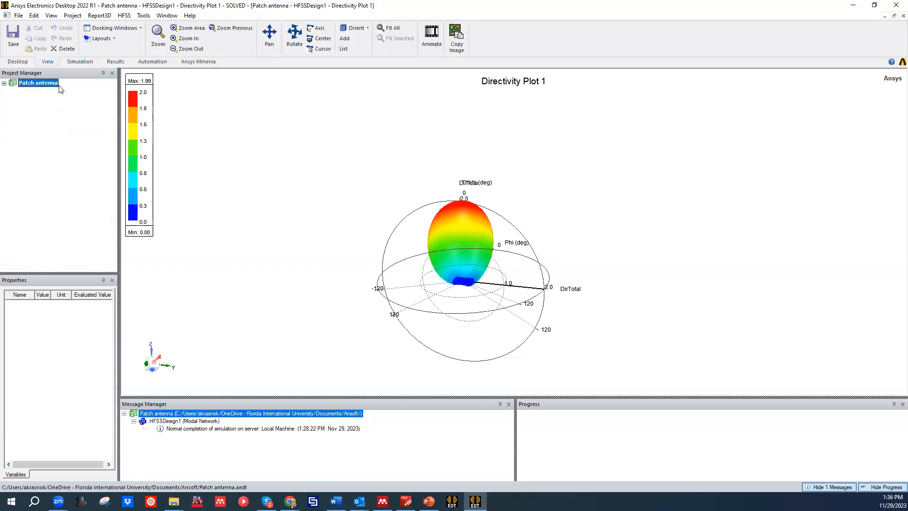
{"action": "double_click", "coordinate": [39, 83]}
{"action": "scroll", "coordinate": [62, 202], "scroll_direction": "down", "scroll_amount": 2}
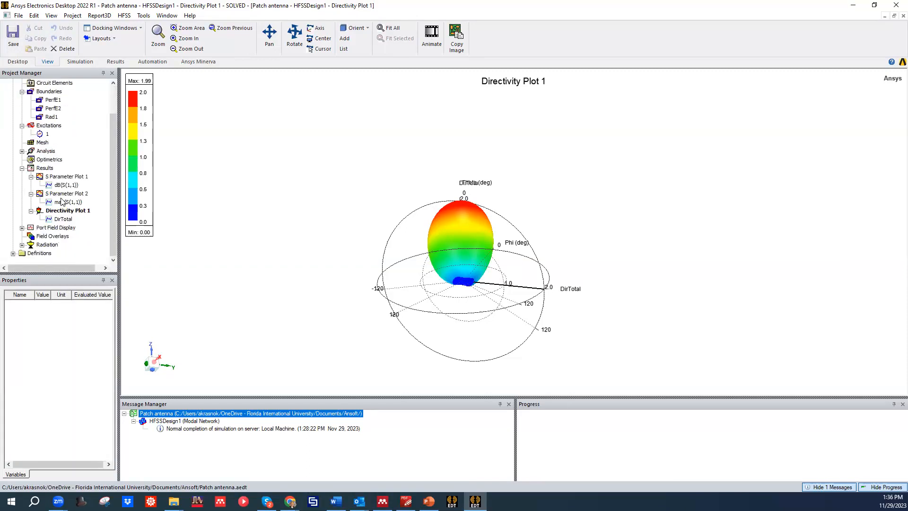
{"action": "double_click", "coordinate": [57, 185]}
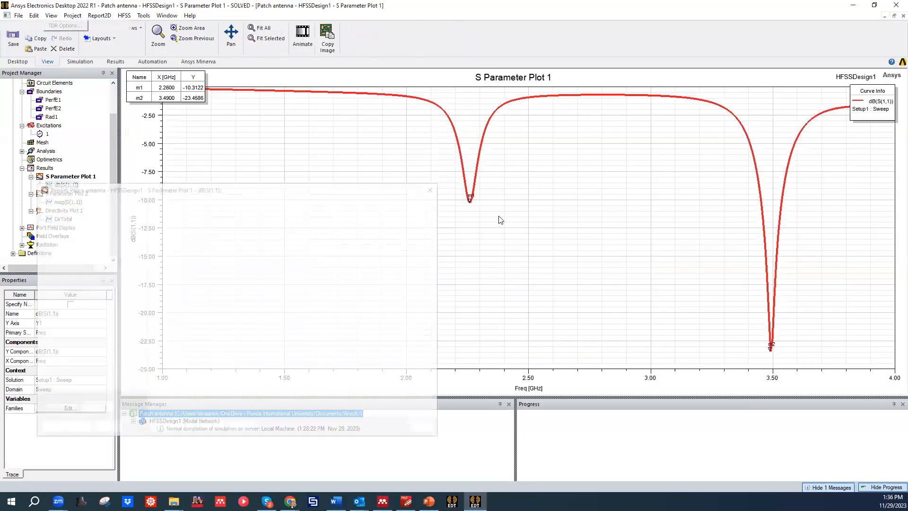
{"action": "left_click", "coordinate": [431, 190]}
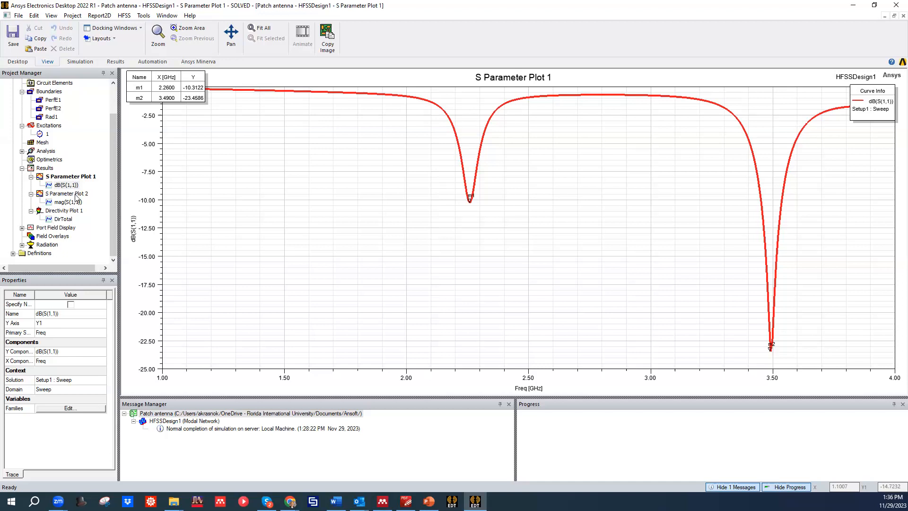
{"action": "scroll", "coordinate": [88, 180], "scroll_direction": "up", "scroll_amount": 2}
{"action": "scroll", "coordinate": [77, 185], "scroll_direction": "down", "scroll_amount": 2}
{"action": "right_click", "coordinate": [45, 161]}
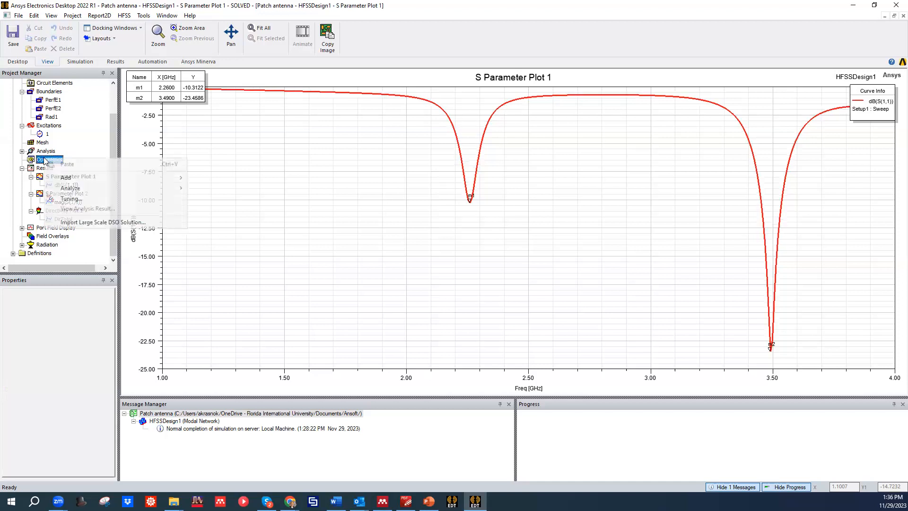
{"action": "mouse_move", "coordinate": [105, 174]}
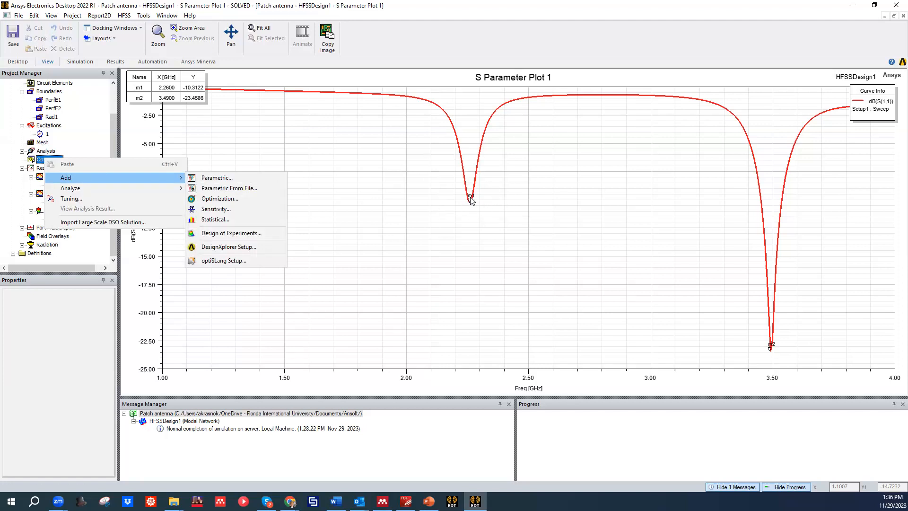
{"action": "left_click", "coordinate": [221, 180]}
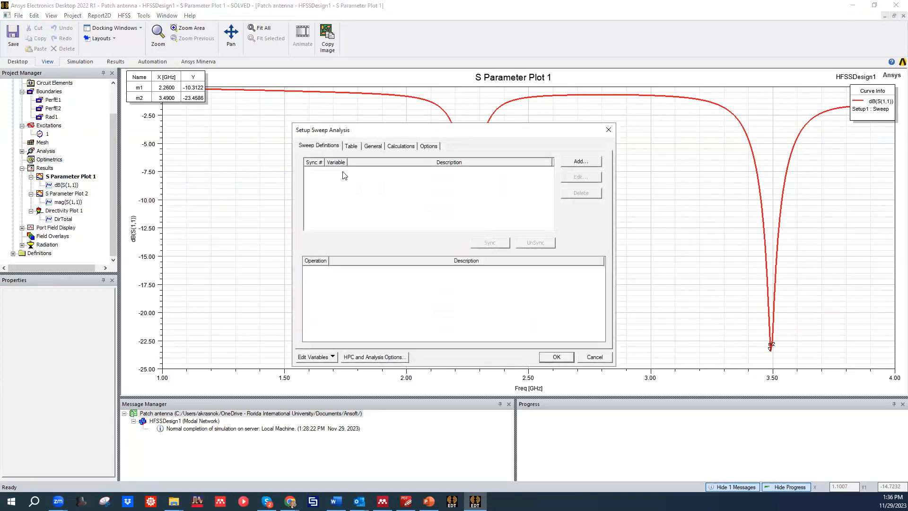
{"action": "left_click", "coordinate": [578, 161]}
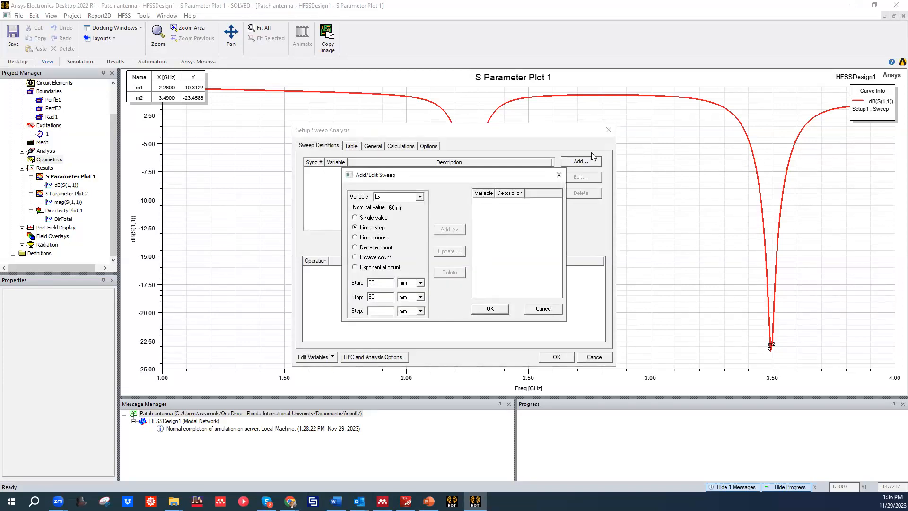
{"action": "left_click", "coordinate": [558, 175]}
{"action": "left_click", "coordinate": [609, 130]}
Return to the 3D model of HFSSDesign1 and set the design variable Lcutx to 2 mm
{"action": "scroll", "coordinate": [54, 105], "scroll_direction": "up", "scroll_amount": 2}
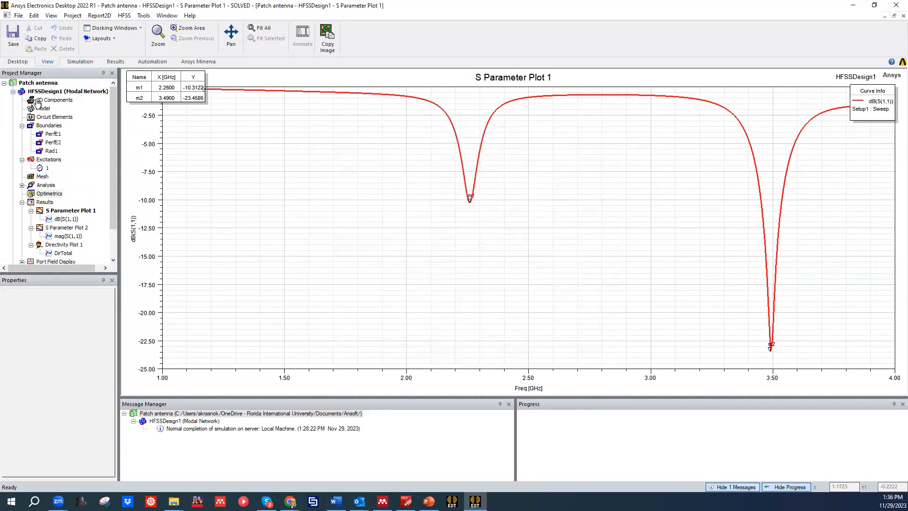
{"action": "double_click", "coordinate": [45, 91]}
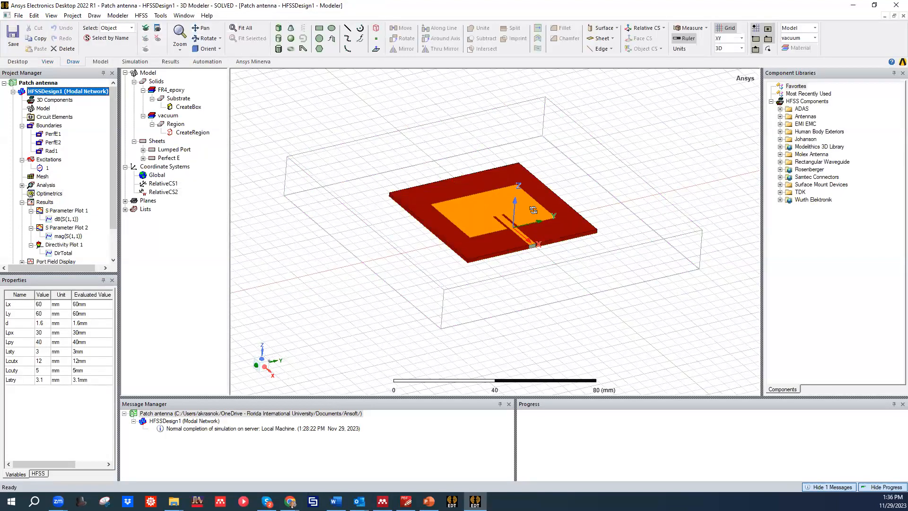
{"action": "middle_click_drag", "start_coordinate": [530, 207], "coordinate": [530, 279]}
{"action": "left_click", "coordinate": [39, 372]}
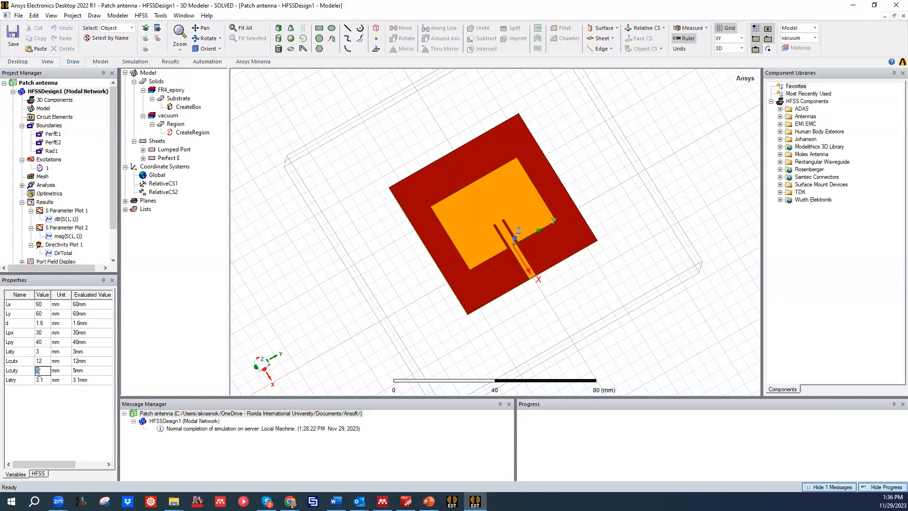
{"action": "left_click", "coordinate": [41, 361]}
{"action": "left_click", "coordinate": [51, 406]}
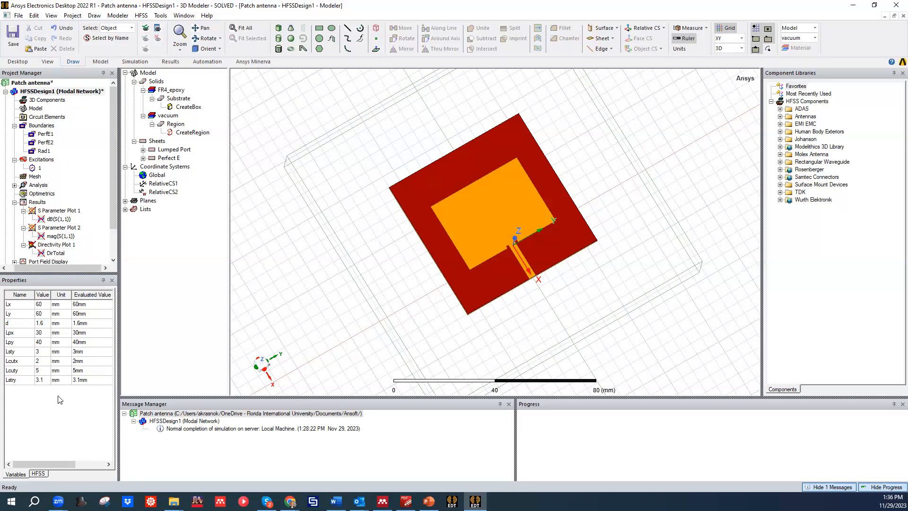
Set the design variable Lcutx to 15 mm and save the project
{"action": "left_click", "coordinate": [46, 361]}
{"action": "left_click", "coordinate": [60, 407]}
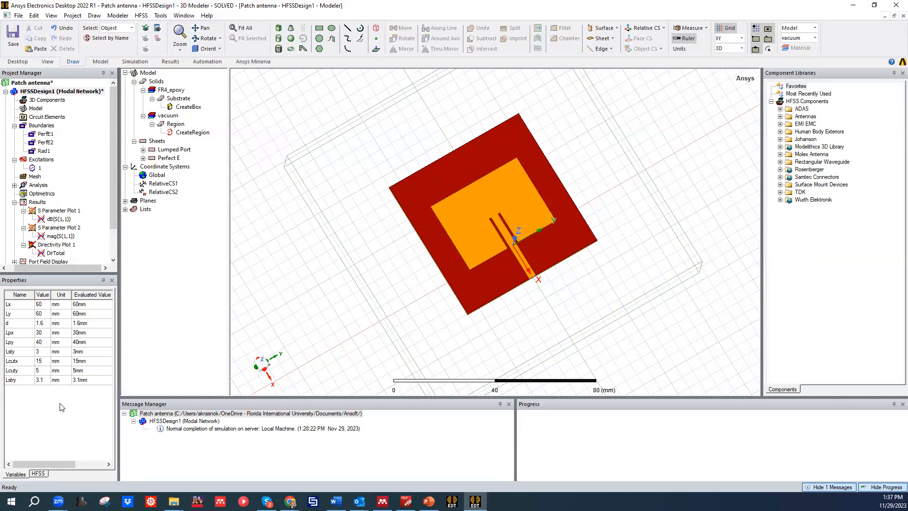
{"action": "left_click", "coordinate": [14, 34]}
Add a parametric Optimetrics setup that sweeps Lcutx in linear steps from 2 mm to 16 mm with a 2 mm step
{"action": "right_click", "coordinate": [37, 194]}
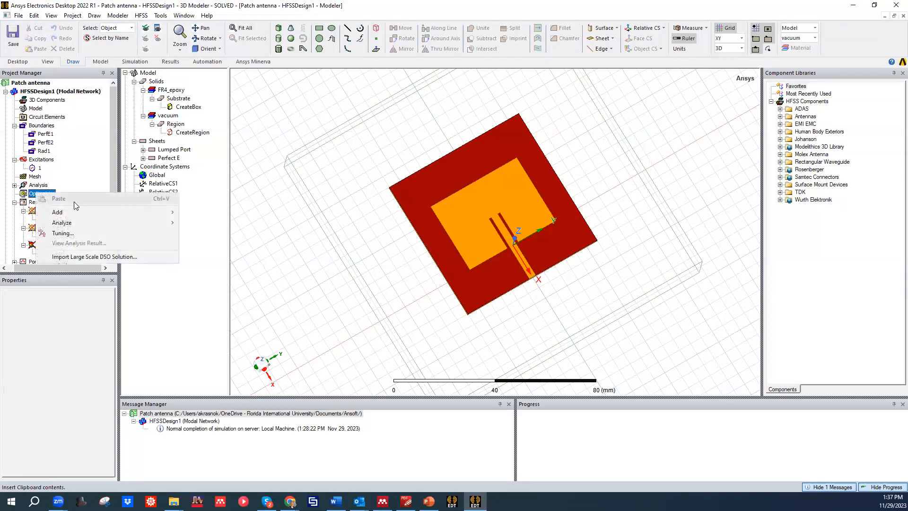
{"action": "mouse_move", "coordinate": [86, 212]}
{"action": "left_click", "coordinate": [208, 214]}
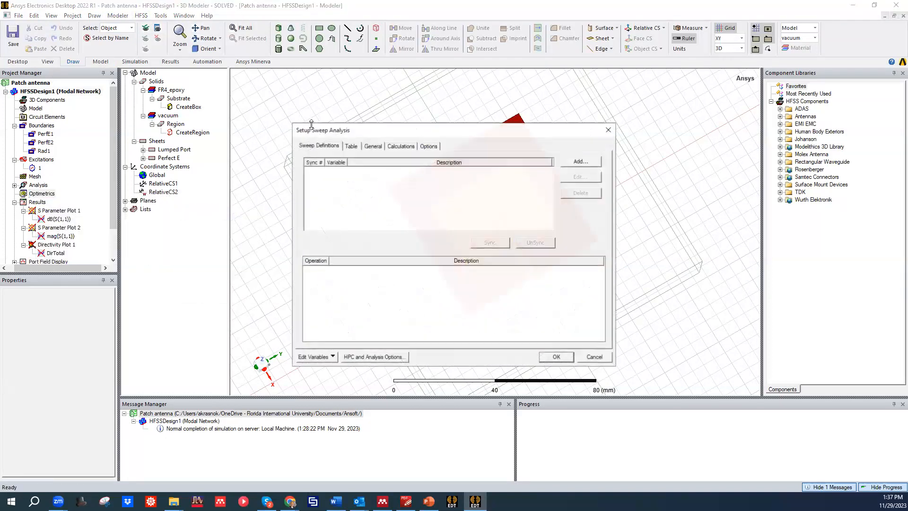
{"action": "left_click", "coordinate": [591, 165]}
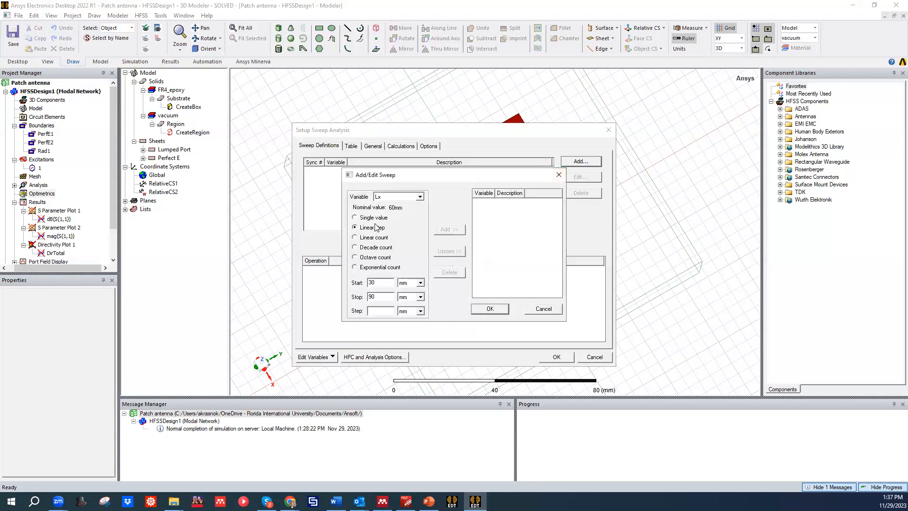
{"action": "left_click", "coordinate": [402, 196]}
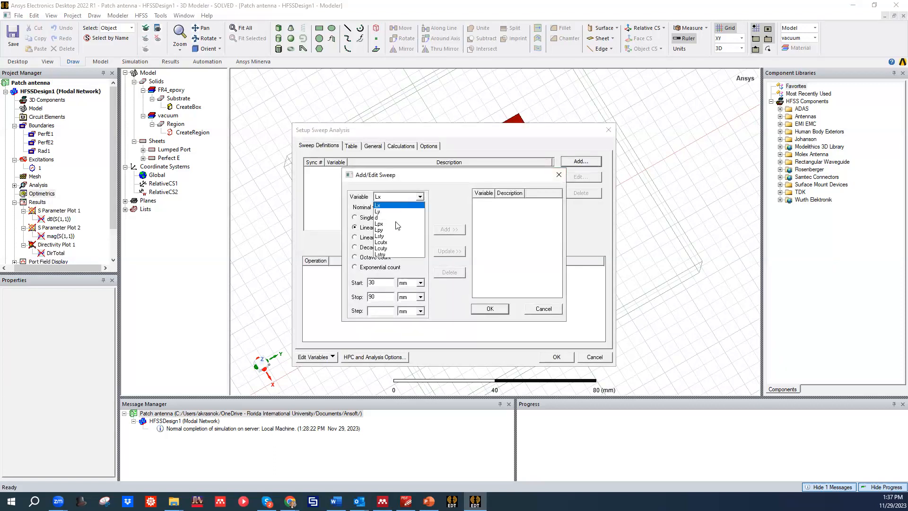
{"action": "left_click", "coordinate": [396, 243]}
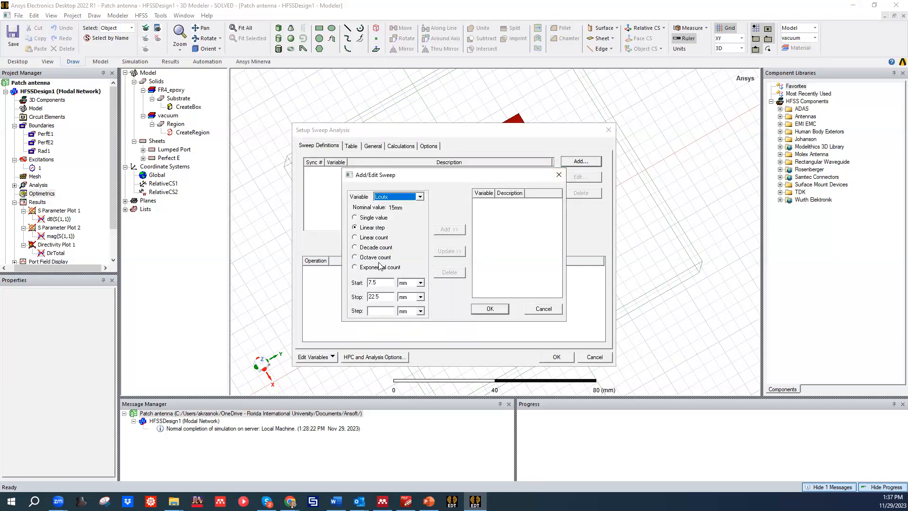
{"action": "double_click", "coordinate": [385, 282]}
{"action": "type", "text": "16"}
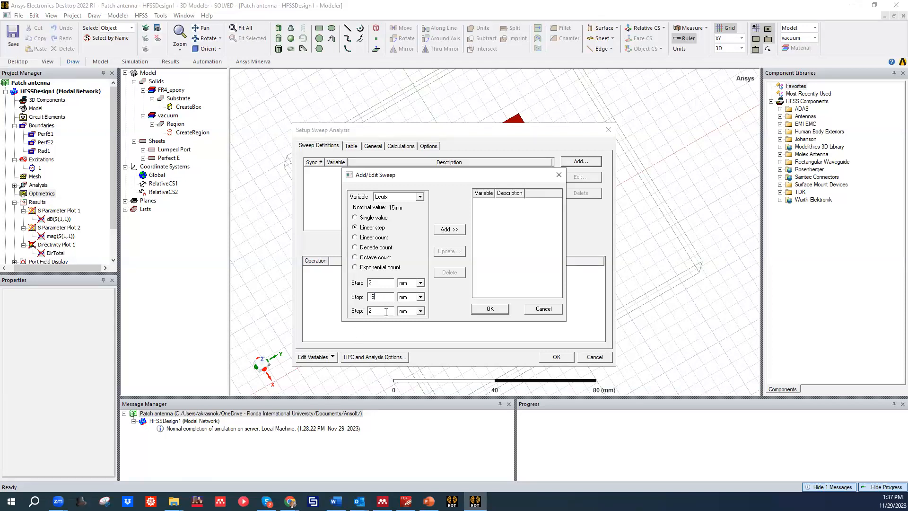
{"action": "left_click", "coordinate": [450, 229]}
{"action": "left_click", "coordinate": [491, 309]}
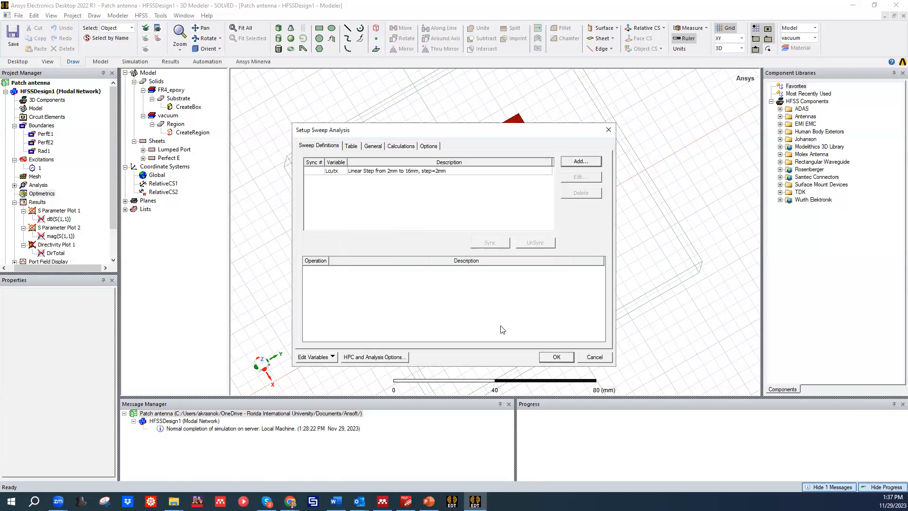
{"action": "left_click", "coordinate": [554, 357]}
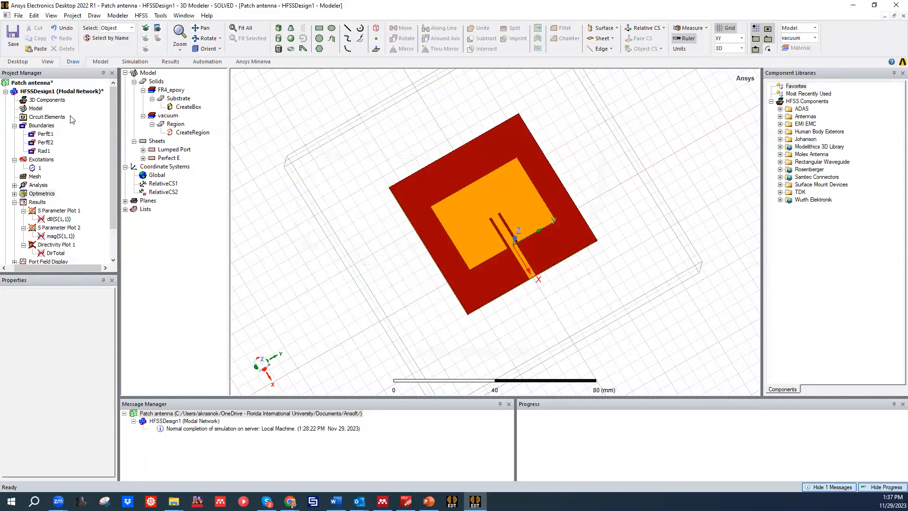
Review the initial mesh settings for the mesh method and curved surface resolution
{"action": "scroll", "coordinate": [64, 136], "scroll_direction": "down", "scroll_amount": 2}
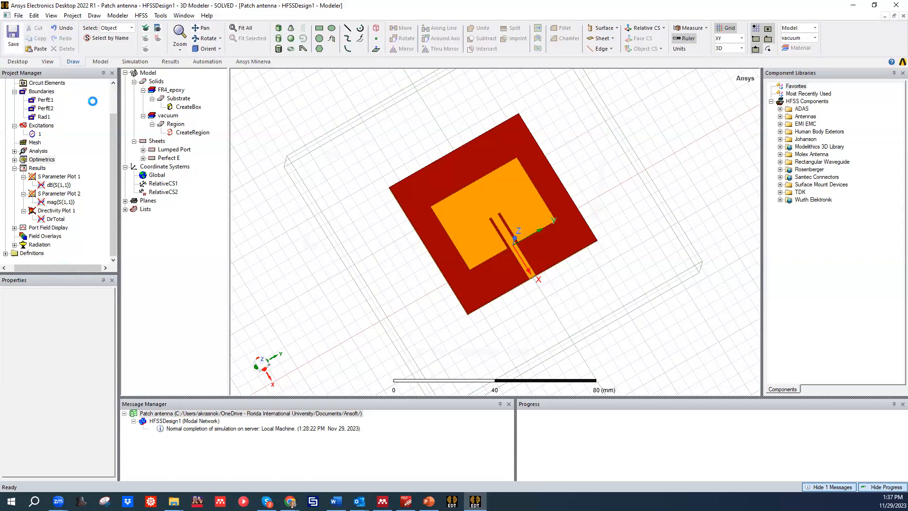
{"action": "middle_click_drag", "start_coordinate": [399, 192], "coordinate": [395, 130]}
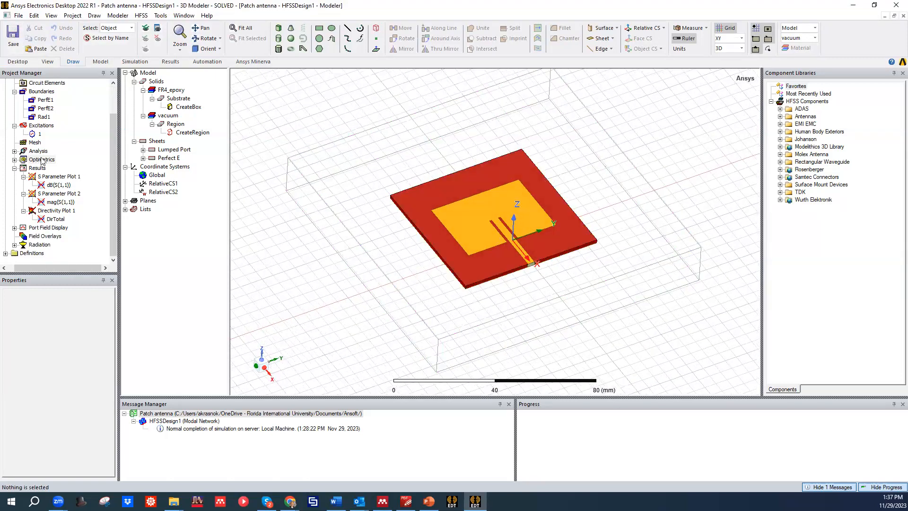
{"action": "right_click", "coordinate": [29, 142]}
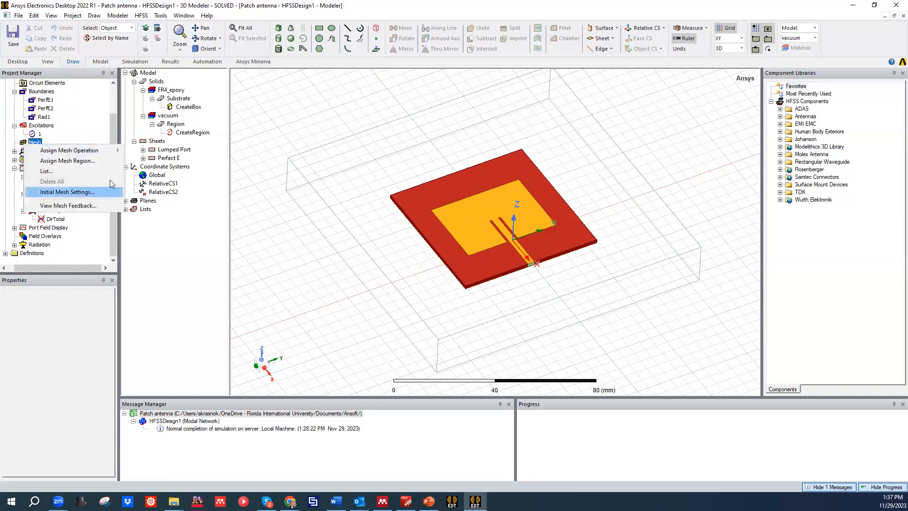
{"action": "left_click", "coordinate": [86, 192]}
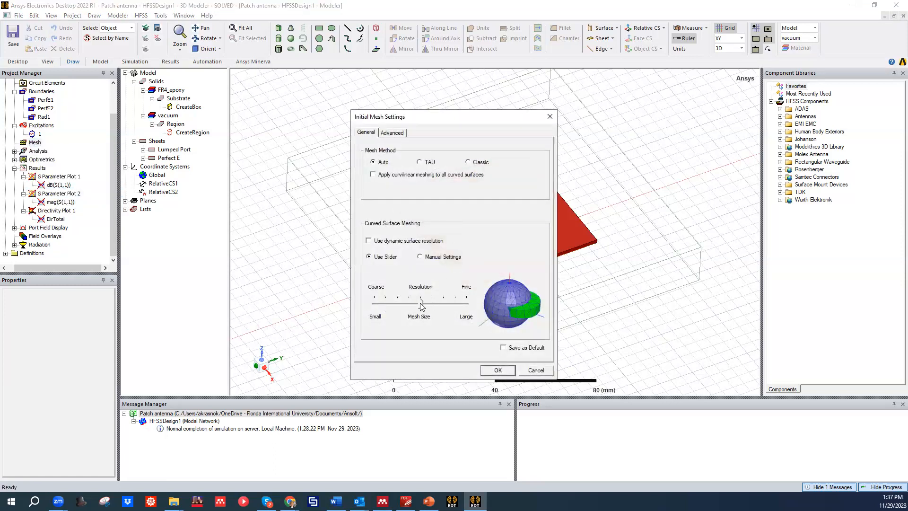
{"action": "left_click", "coordinate": [501, 370]}
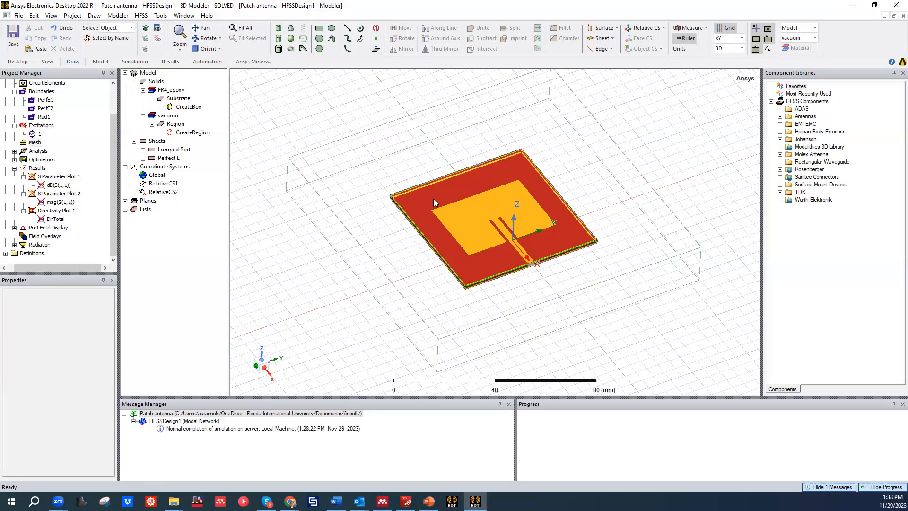
Assign a length-based mesh operation on the microstrip patch sheet, restricting the maximum element length in mm
{"action": "left_click", "coordinate": [456, 221]}
{"action": "right_click", "coordinate": [460, 222]}
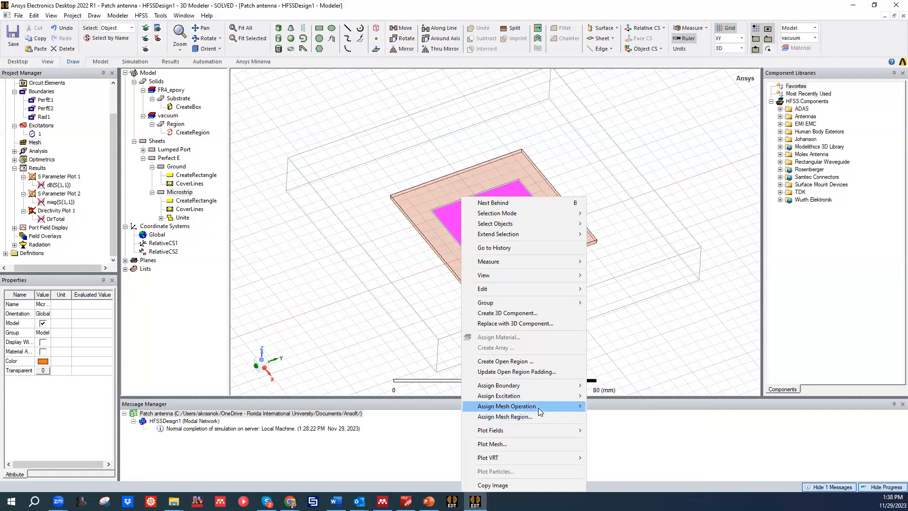
{"action": "mouse_move", "coordinate": [538, 408]}
{"action": "mouse_move", "coordinate": [641, 412]}
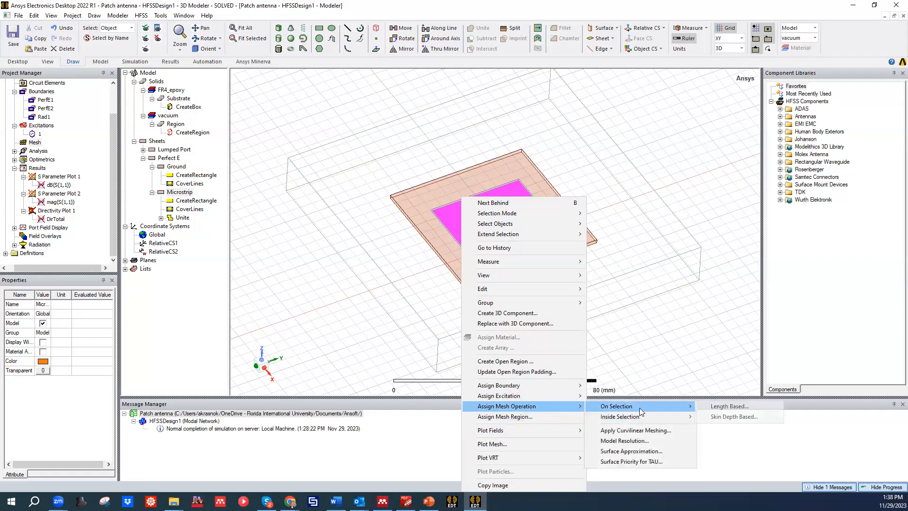
{"action": "left_click", "coordinate": [728, 407]}
{"action": "double_click", "coordinate": [483, 231]}
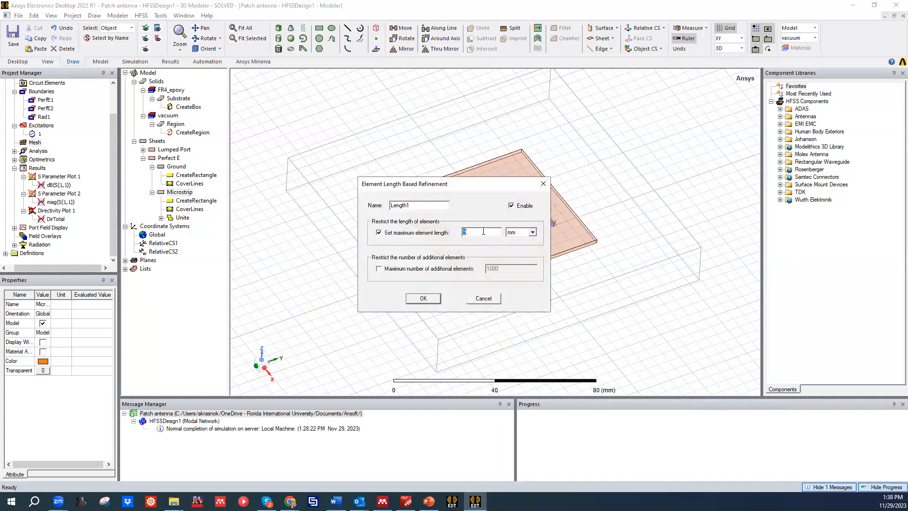
{"action": "left_click", "coordinate": [433, 296]}
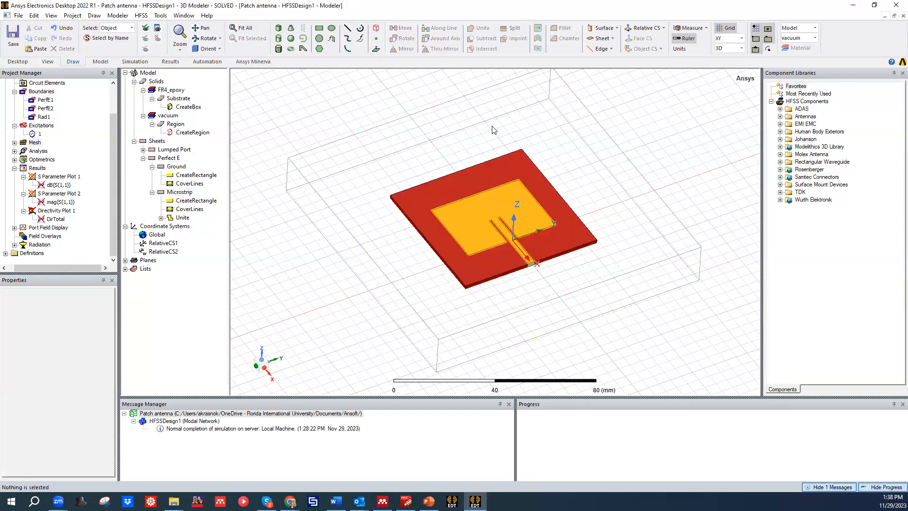
{"action": "left_click", "coordinate": [473, 219]}
{"action": "right_click", "coordinate": [473, 219]}
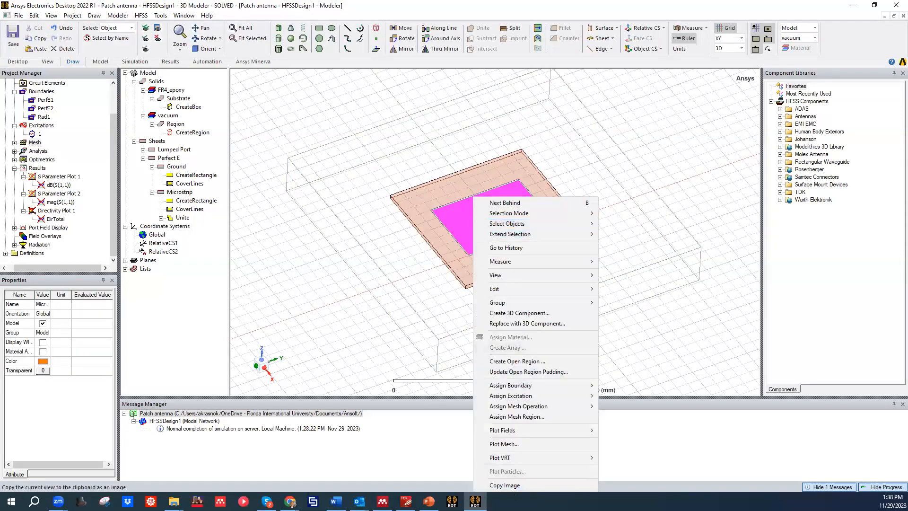
{"action": "mouse_move", "coordinate": [537, 407]}
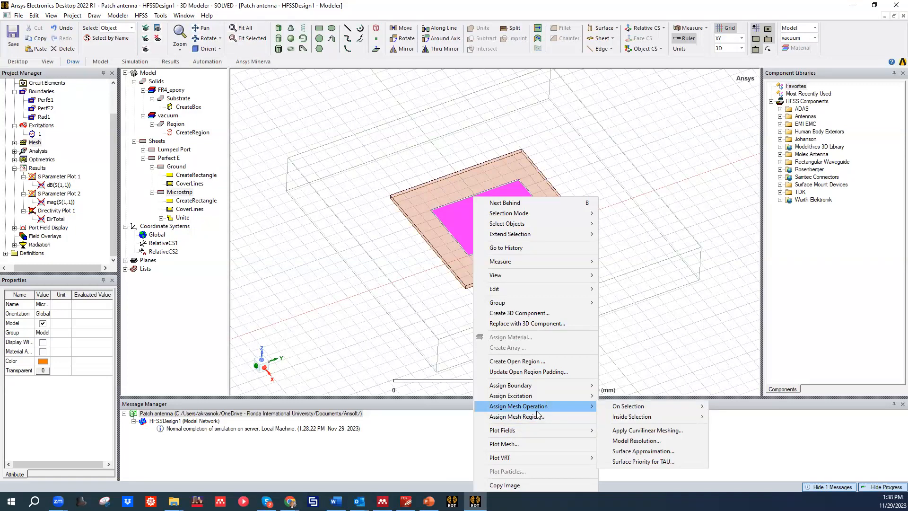
{"action": "mouse_move", "coordinate": [542, 430]}
{"action": "mouse_move", "coordinate": [621, 428]}
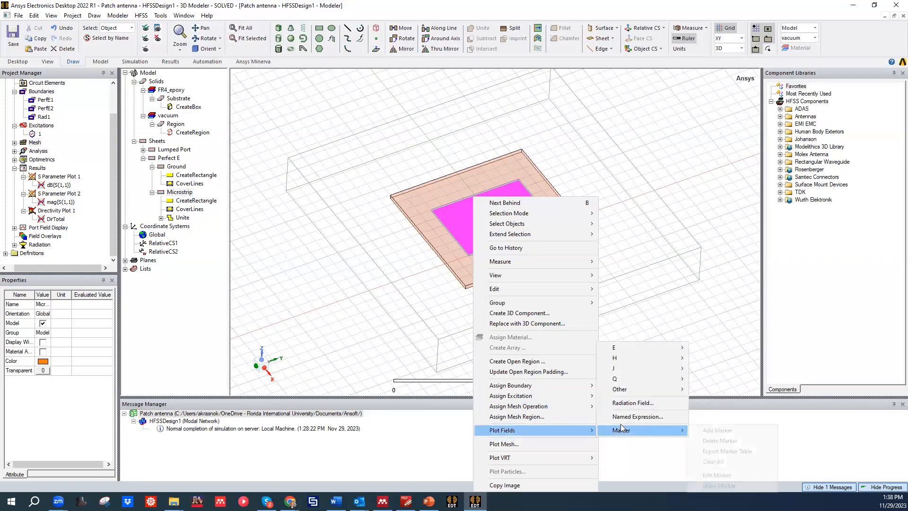
{"action": "mouse_move", "coordinate": [644, 394]}
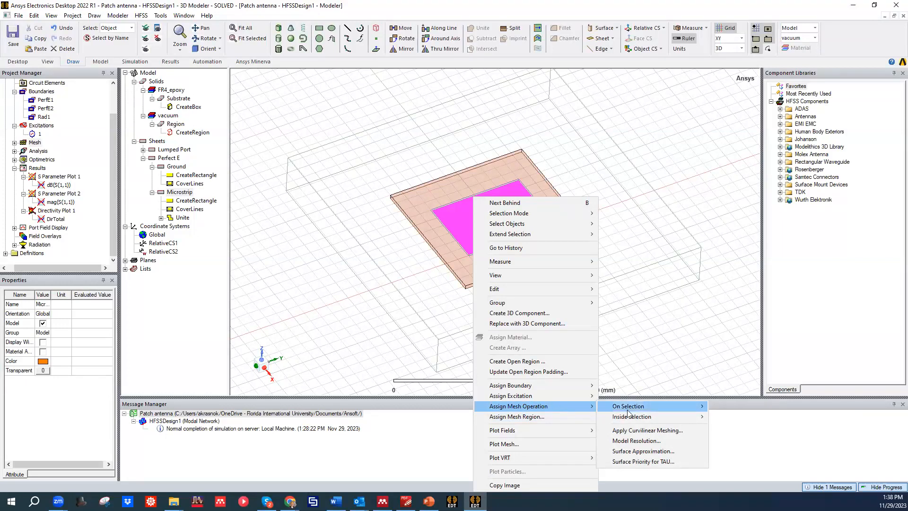
{"action": "mouse_move", "coordinate": [673, 418]}
{"action": "left_click", "coordinate": [741, 417]}
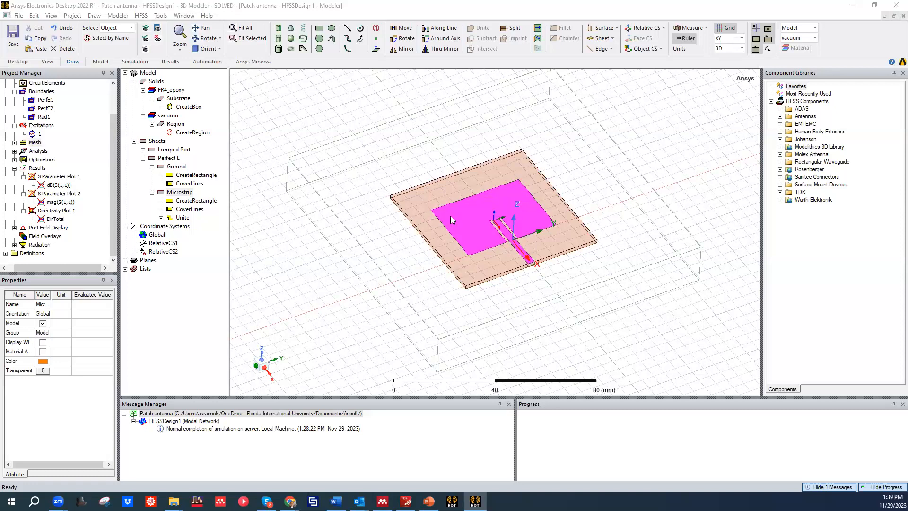
Create a mesh plot on the microstrip patch sheet using the Setup1 : LastAdaptive solution
{"action": "right_click", "coordinate": [451, 197]}
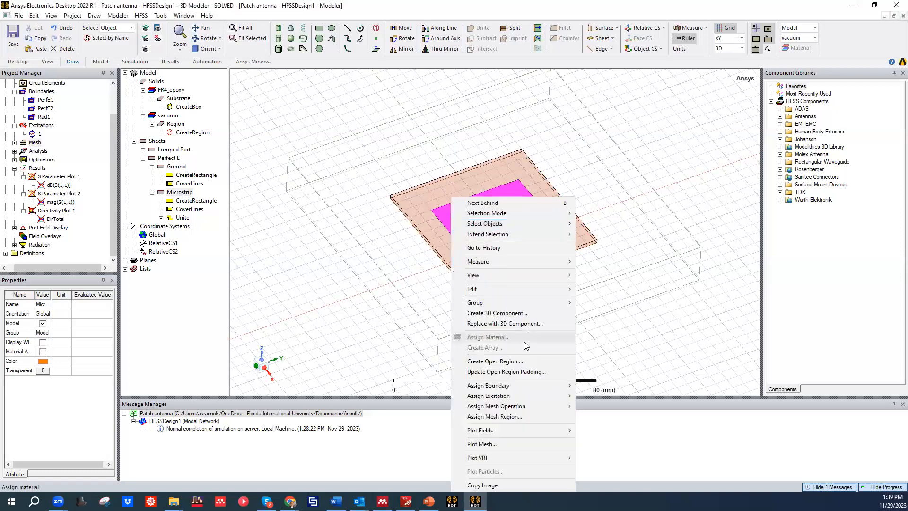
{"action": "left_click", "coordinate": [487, 445]}
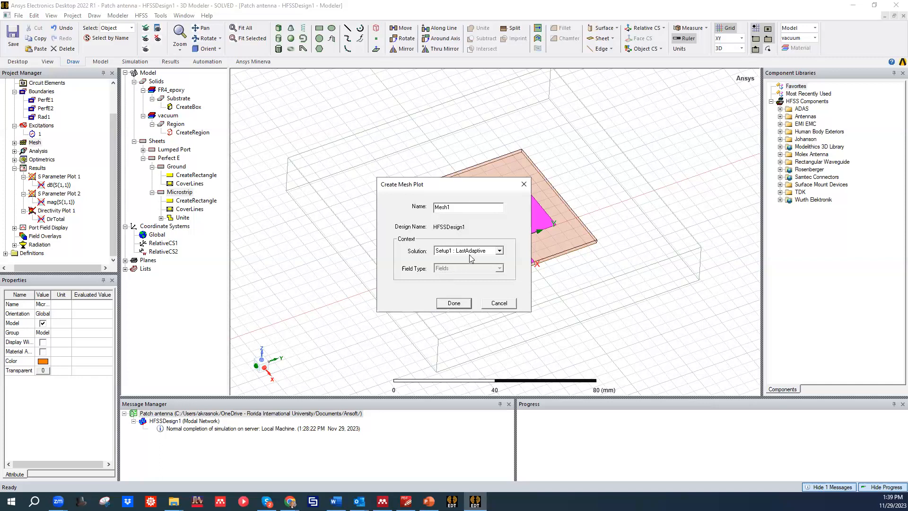
{"action": "left_click", "coordinate": [453, 303]}
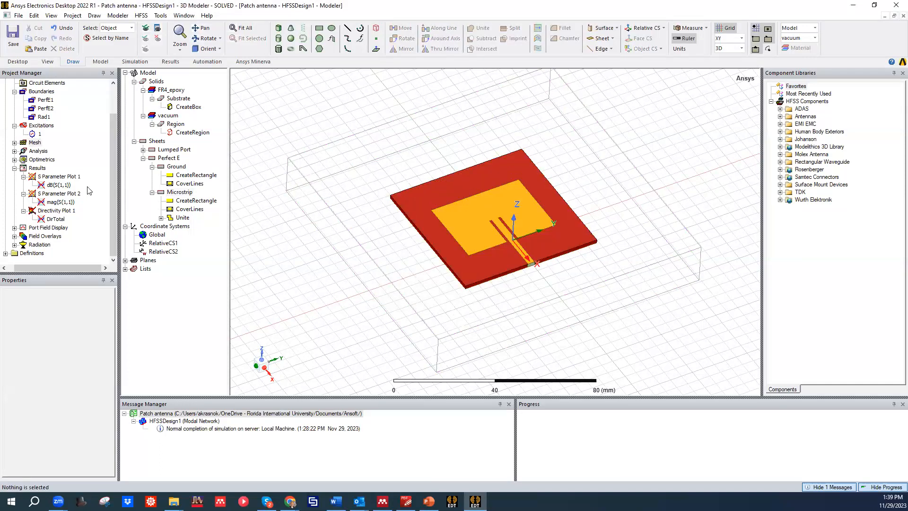
{"action": "left_click_drag", "start_coordinate": [304, 168], "coordinate": [427, 191], "text": "alt"}
{"action": "left_click", "coordinate": [468, 174]}
{"action": "left_click", "coordinate": [306, 98]}
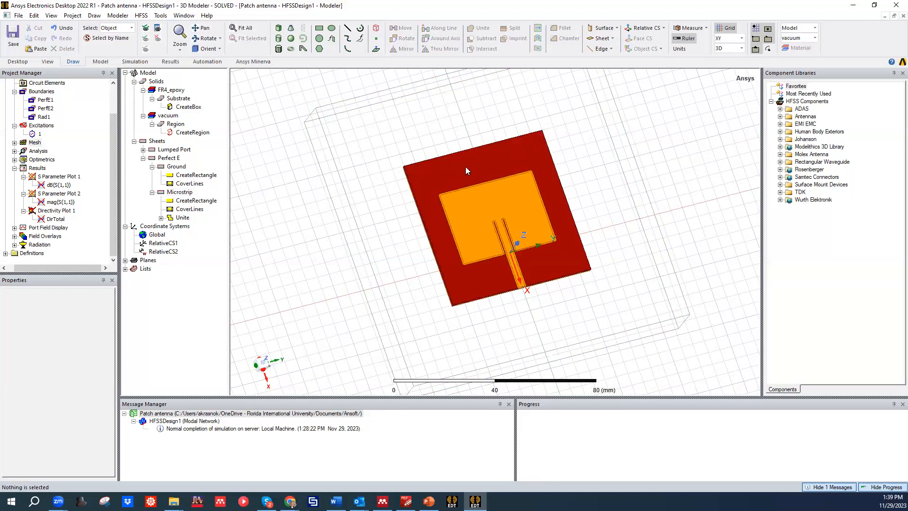
Review the design's existing mesh operation and its general initial mesh settings
{"action": "scroll", "coordinate": [20, 145], "scroll_direction": "up", "scroll_amount": 2}
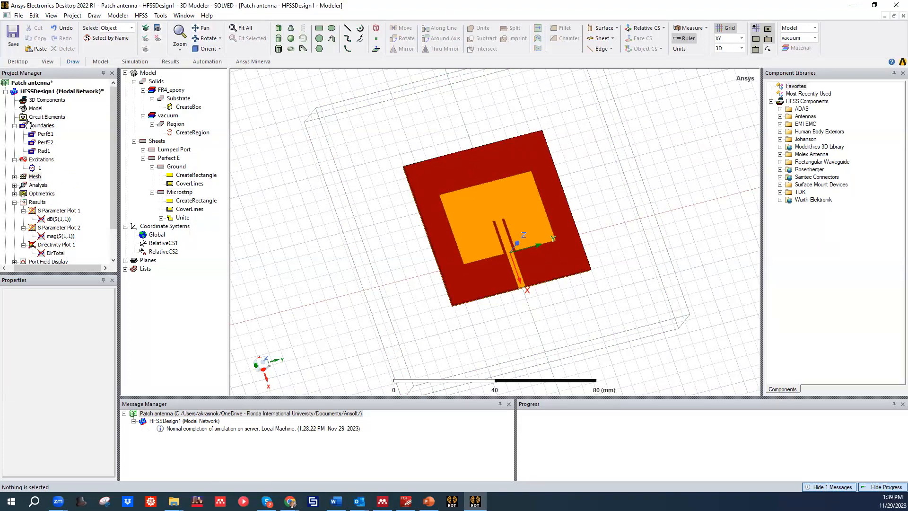
{"action": "left_click", "coordinate": [14, 176]}
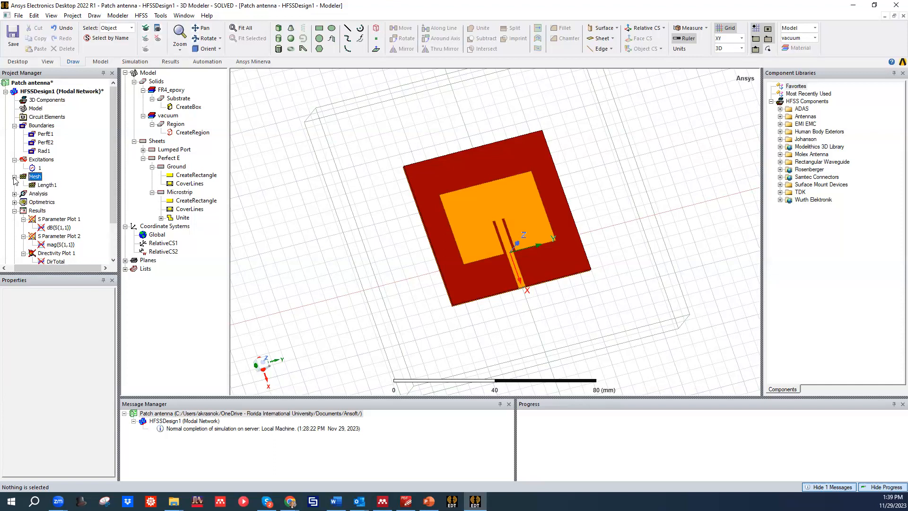
{"action": "left_click", "coordinate": [40, 185]}
{"action": "right_click", "coordinate": [35, 177]}
{"action": "left_click", "coordinate": [94, 226]}
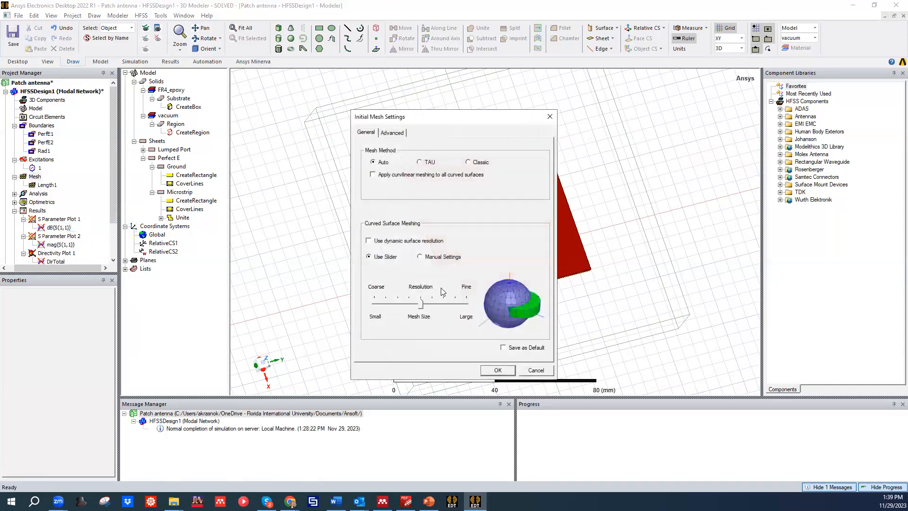
{"action": "left_click", "coordinate": [499, 371]}
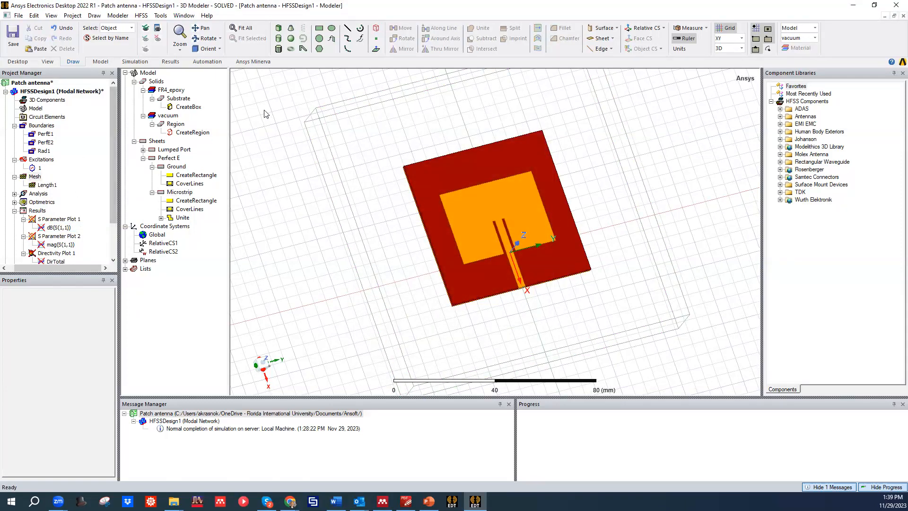
Assign a length-based mesh operation inside the vacuum air region, with a maximum element length of 1 mm
{"action": "left_click", "coordinate": [335, 127]}
{"action": "right_click", "coordinate": [336, 127]}
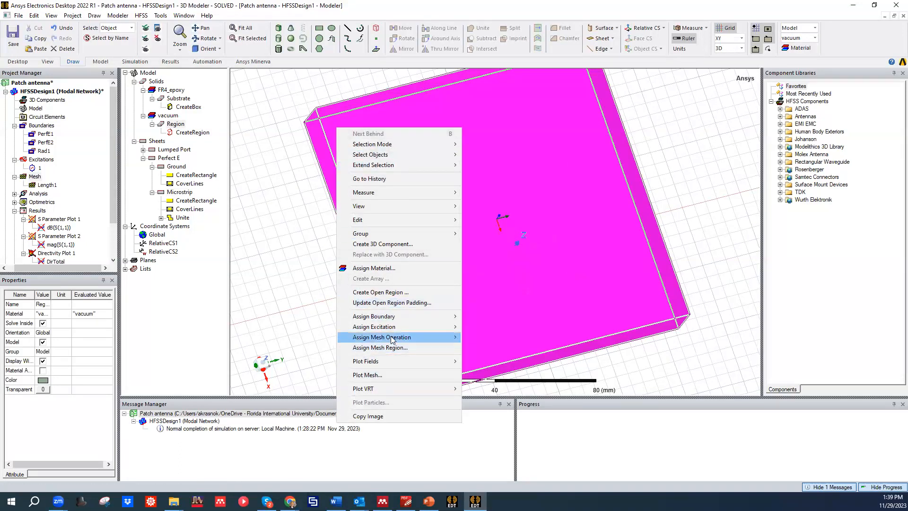
{"action": "mouse_move", "coordinate": [403, 338]}
{"action": "mouse_move", "coordinate": [528, 341]}
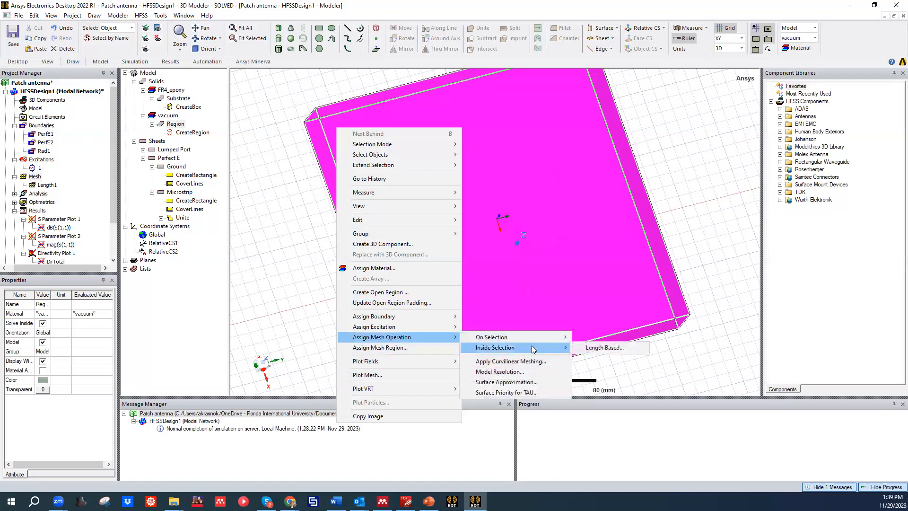
{"action": "left_click", "coordinate": [594, 349]}
{"action": "double_click", "coordinate": [481, 230]}
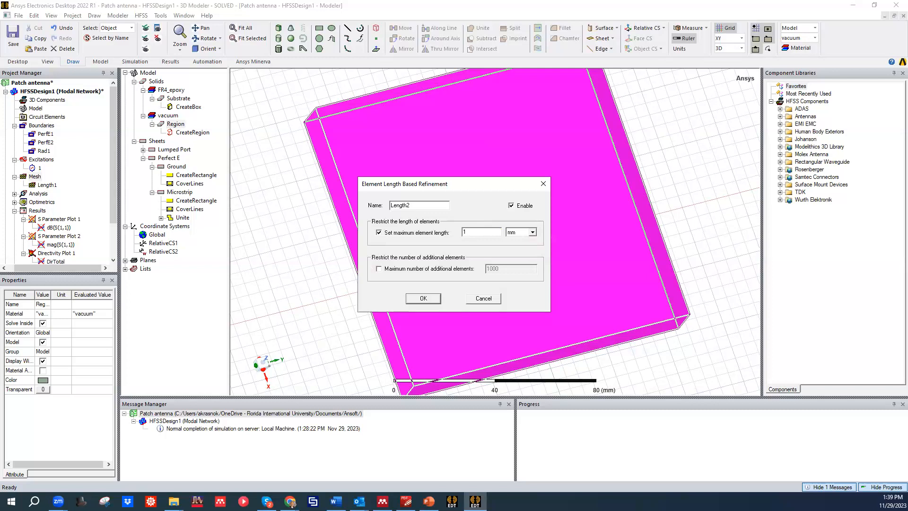
{"action": "left_click", "coordinate": [419, 301]}
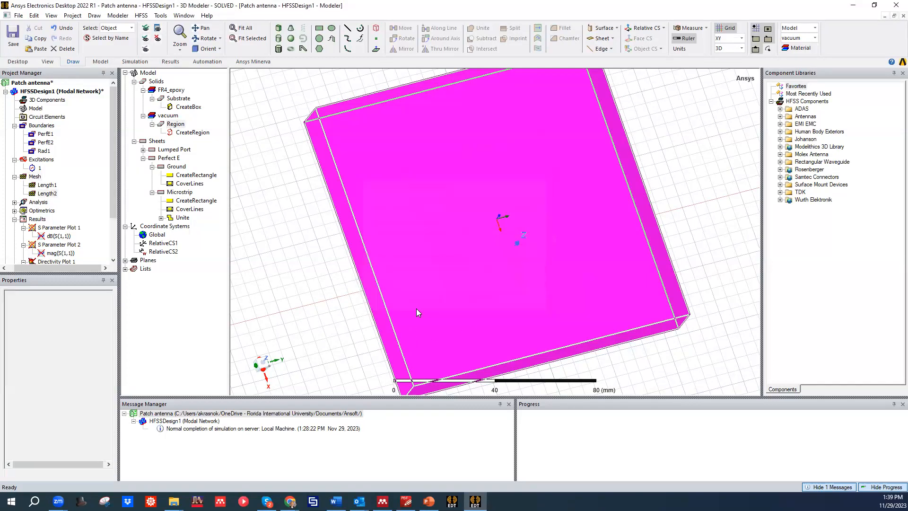
{"action": "left_click", "coordinate": [290, 204]}
Run the analysis of the parametric setup ParametricSetup1
{"action": "middle_click_drag", "start_coordinate": [429, 239], "coordinate": [429, 218]}
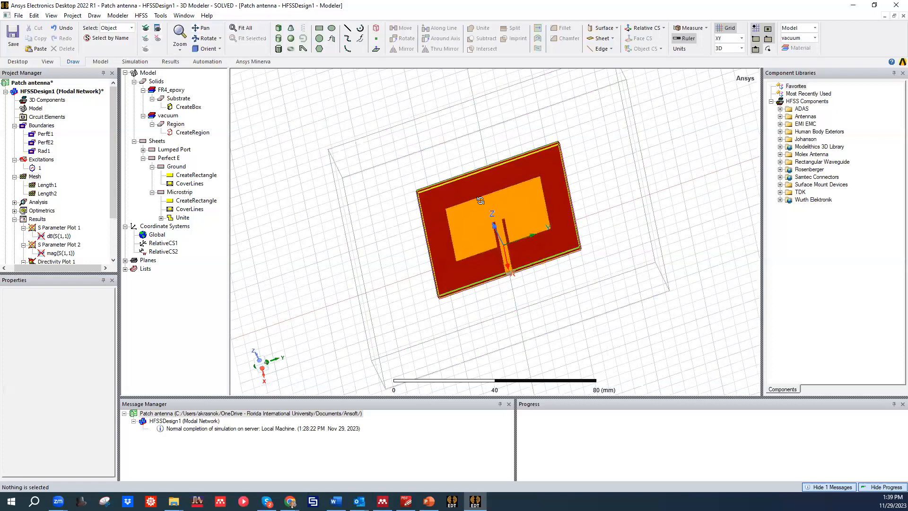
{"action": "middle_click_drag", "start_coordinate": [478, 196], "coordinate": [109, 190]}
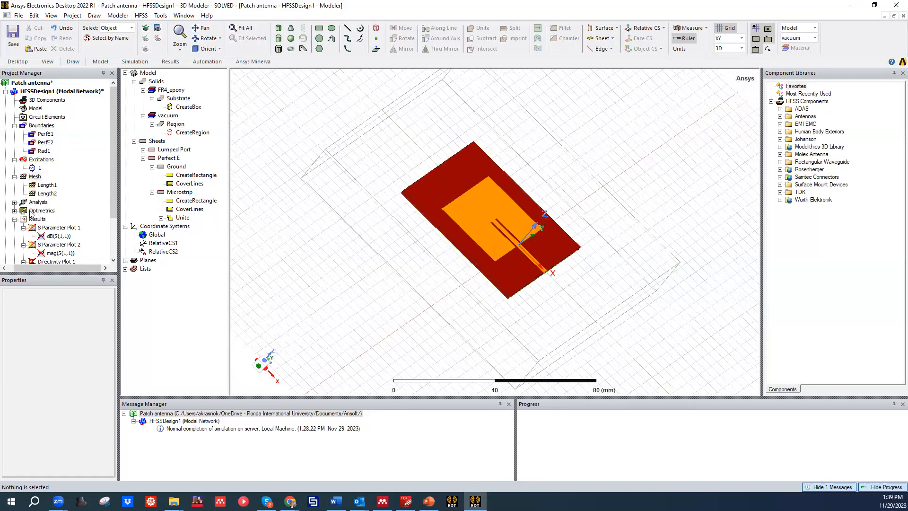
{"action": "left_click", "coordinate": [15, 210]}
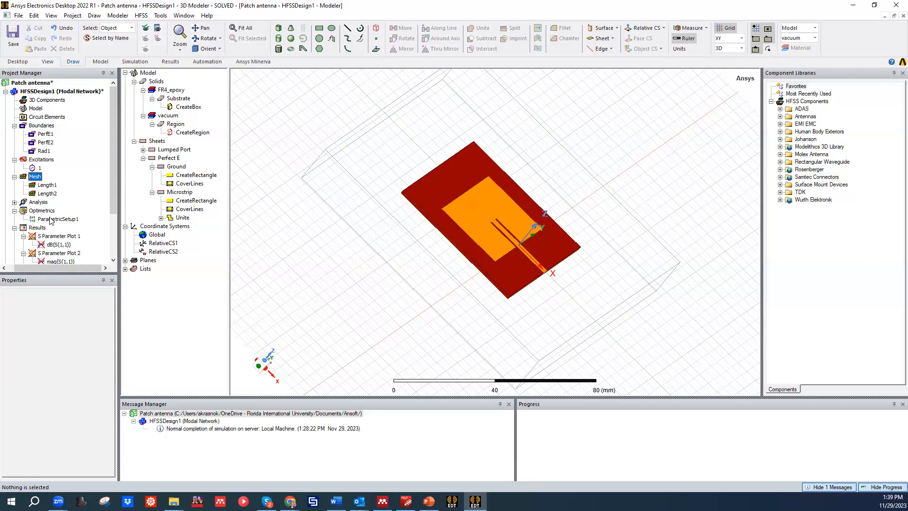
{"action": "left_click", "coordinate": [51, 220]}
{"action": "right_click", "coordinate": [51, 222]}
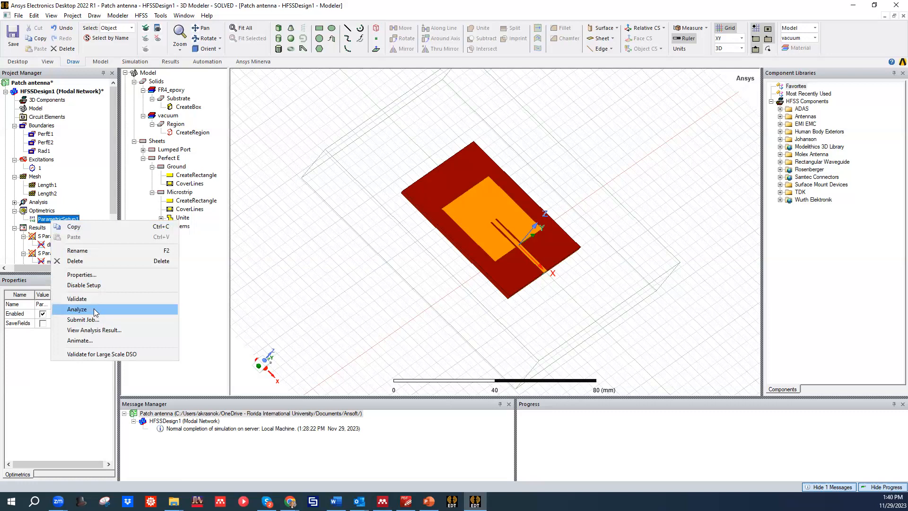
{"action": "left_click", "coordinate": [77, 309]}
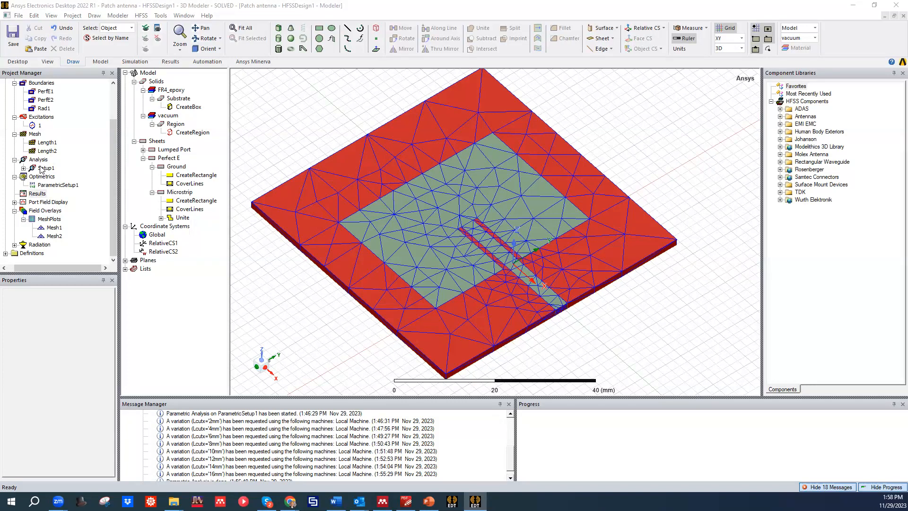
Create a rectangular modal solution data plot of dB(S(1,1)) against Freq for the Lcutx variations, using Setup1 : Sweep
{"action": "middle_click_drag", "start_coordinate": [504, 246], "coordinate": [534, 259]}
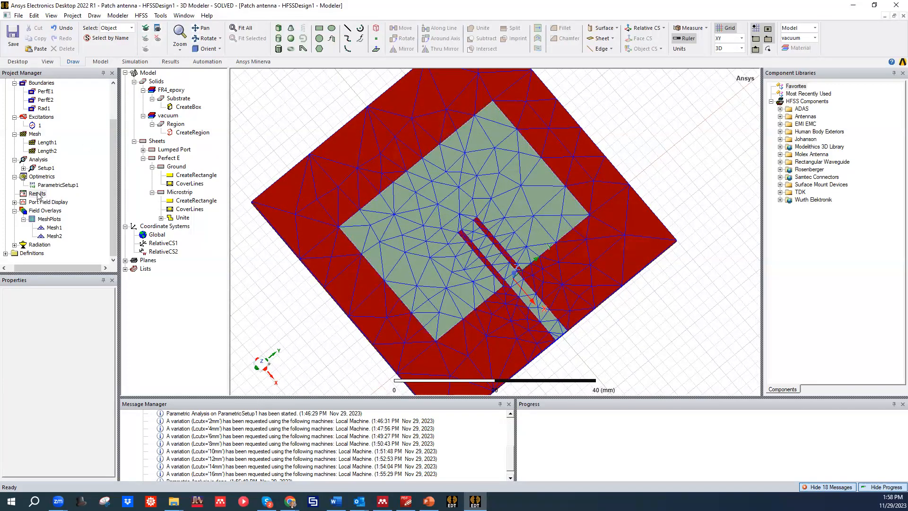
{"action": "scroll", "coordinate": [325, 454], "scroll_direction": "down", "scroll_amount": 1}
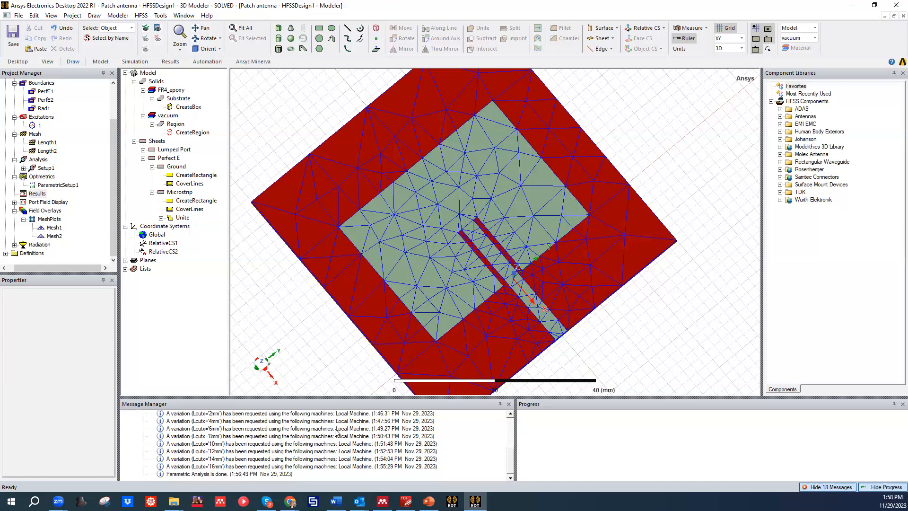
{"action": "right_click", "coordinate": [42, 193]}
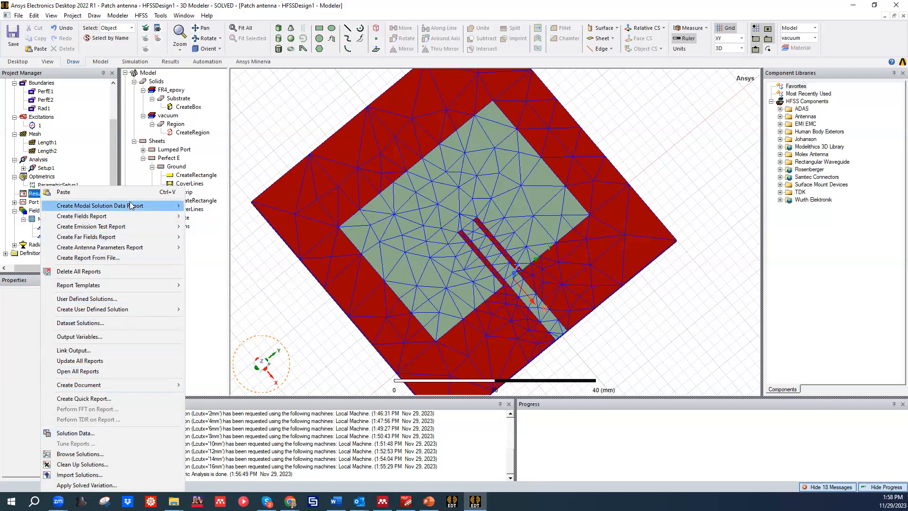
{"action": "mouse_move", "coordinate": [131, 205]}
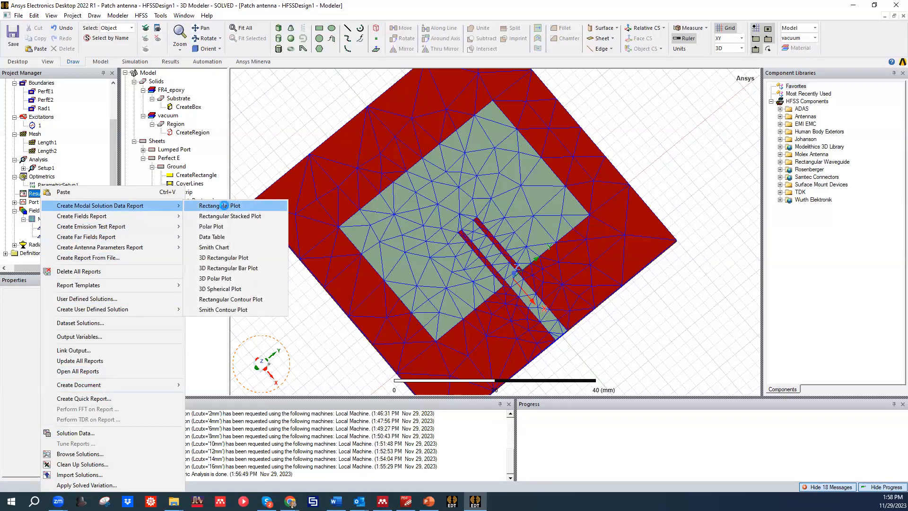
{"action": "left_click", "coordinate": [216, 206]}
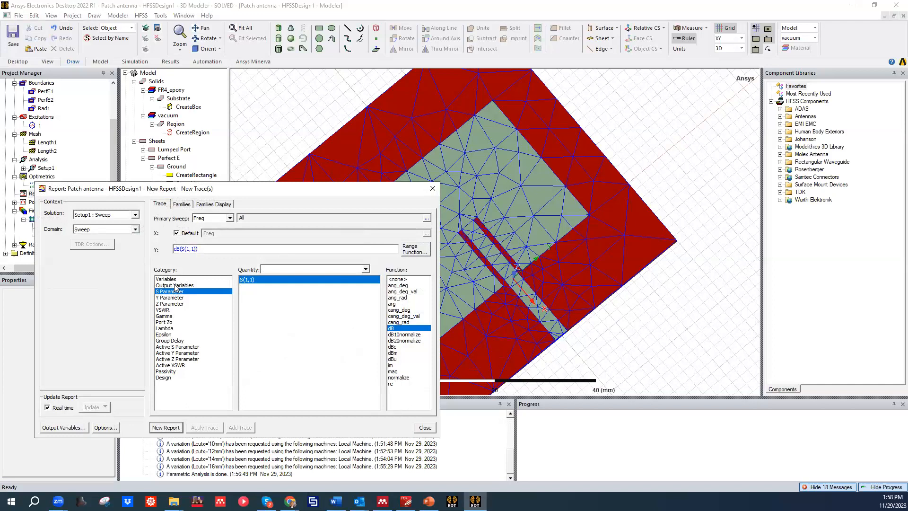
{"action": "left_click", "coordinate": [203, 221]}
{"action": "left_click", "coordinate": [204, 220]}
{"action": "left_click", "coordinate": [259, 282]}
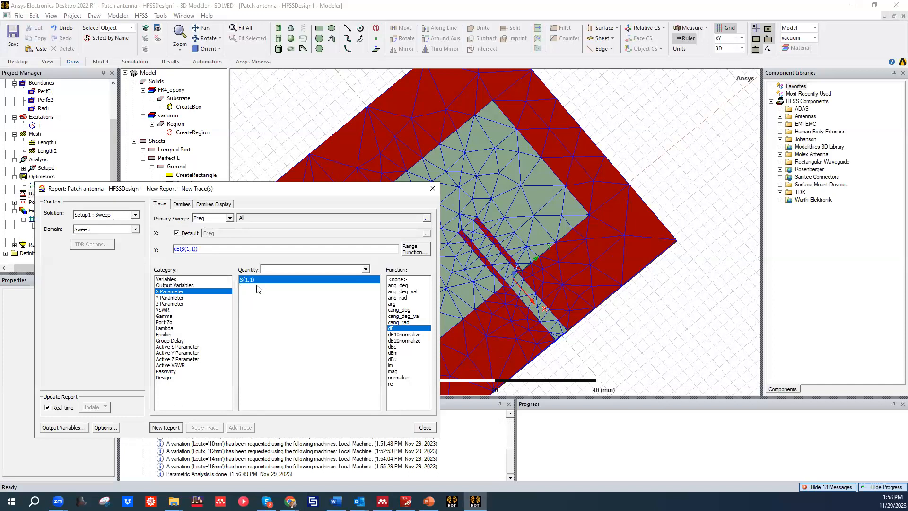
{"action": "left_click", "coordinate": [166, 427]}
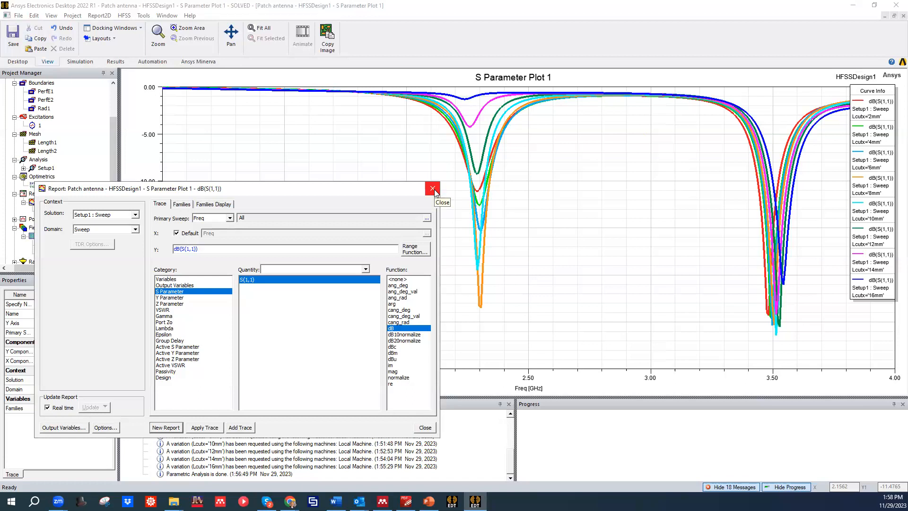
{"action": "left_click", "coordinate": [432, 189]}
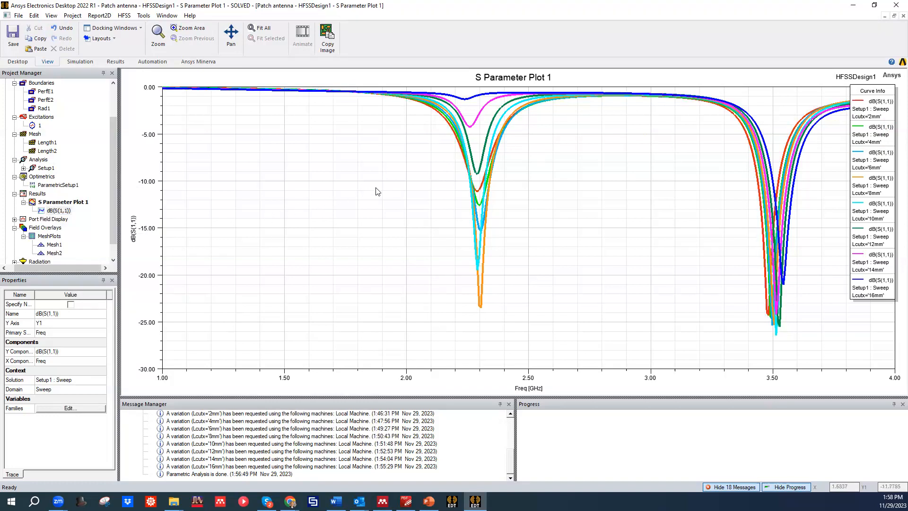
Examine the trace properties of the Lcutx = 12 mm curve in the S-parameter plot
{"action": "left_click", "coordinate": [482, 174]}
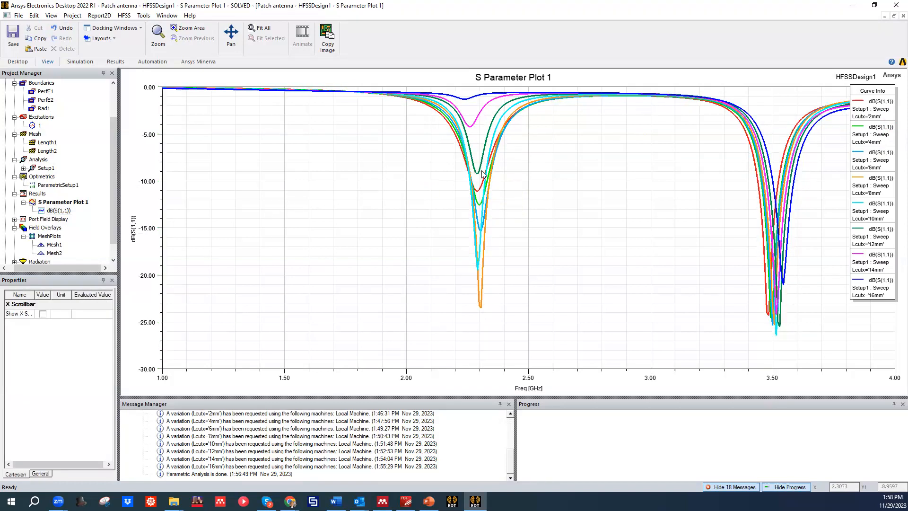
{"action": "left_click", "coordinate": [480, 173]}
{"action": "double_click", "coordinate": [480, 173]}
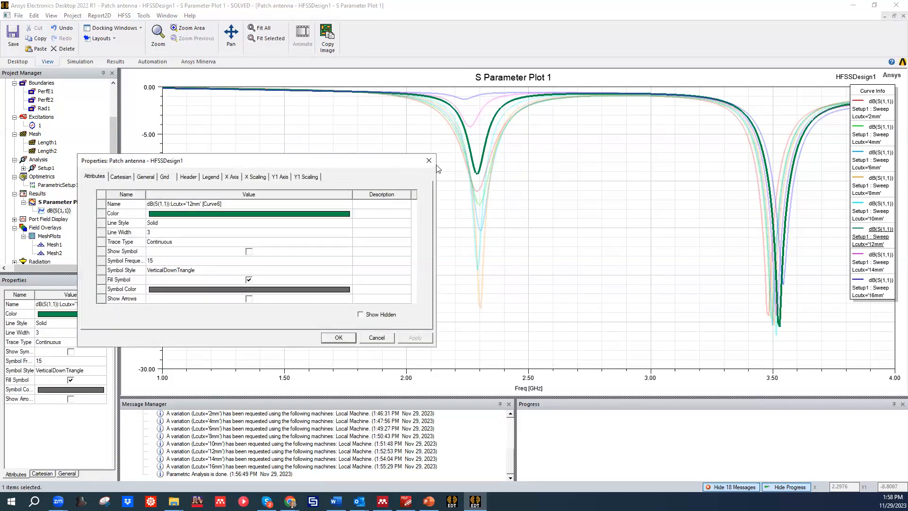
{"action": "left_click", "coordinate": [429, 160]}
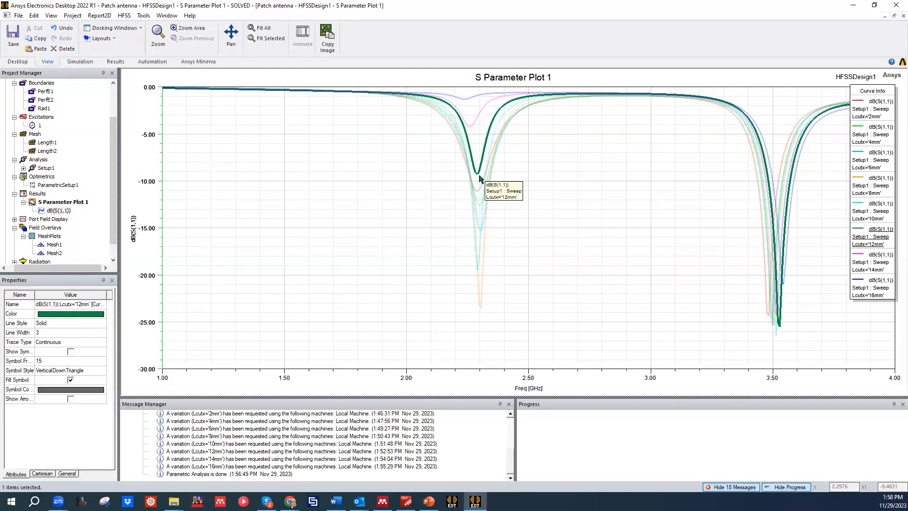
Select the Lcutx = 8 mm curve and place a marker at its first minimum, about 2.305 GHz
{"action": "left_click", "coordinate": [481, 307]}
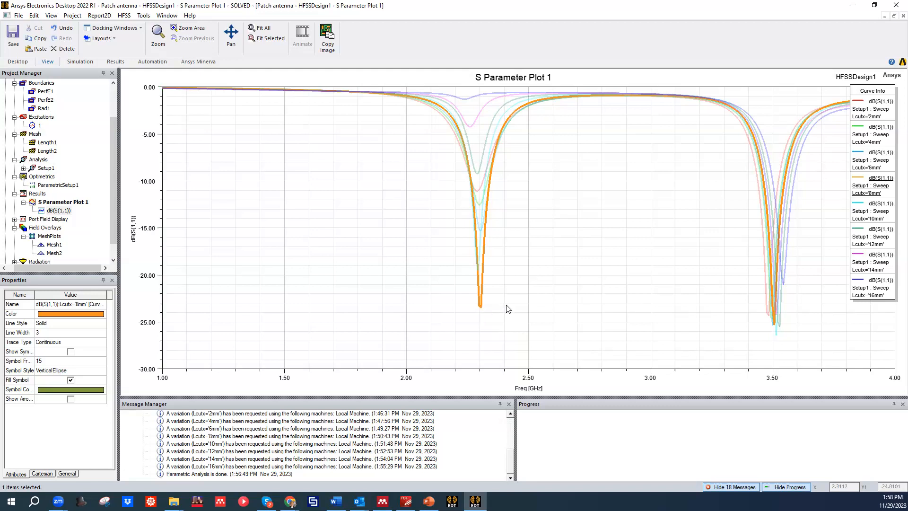
{"action": "right_click", "coordinate": [543, 275]}
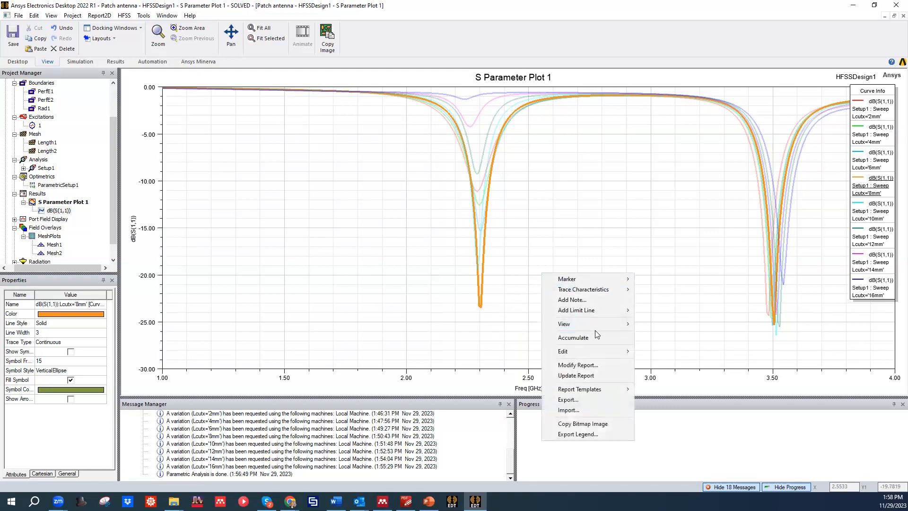
{"action": "mouse_move", "coordinate": [593, 279]}
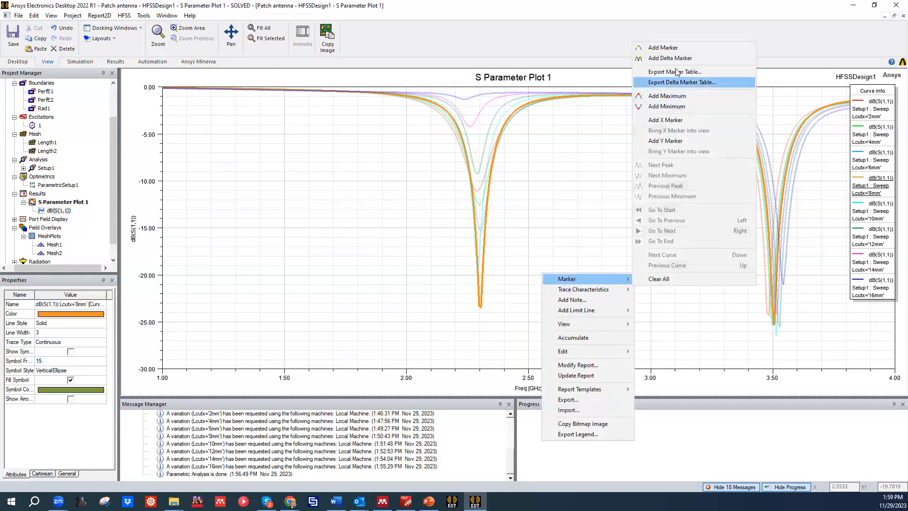
{"action": "left_click", "coordinate": [664, 48]}
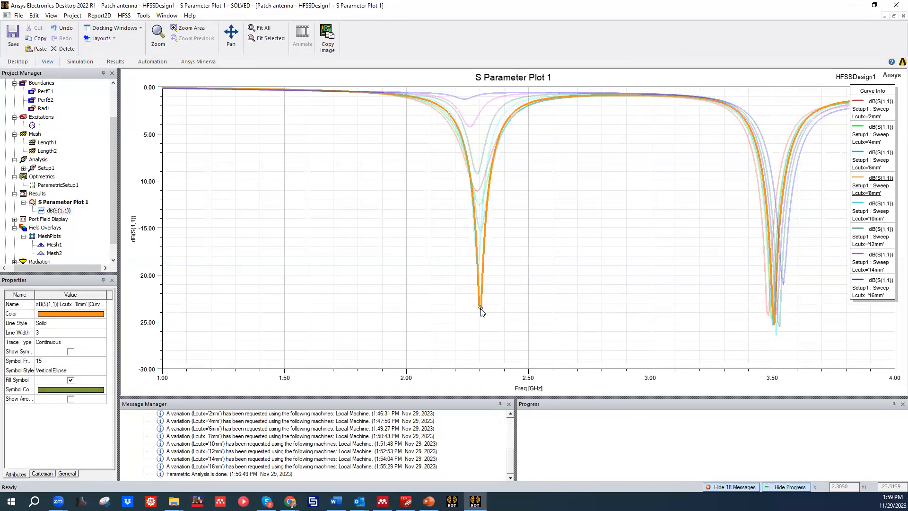
{"action": "left_click", "coordinate": [481, 309]}
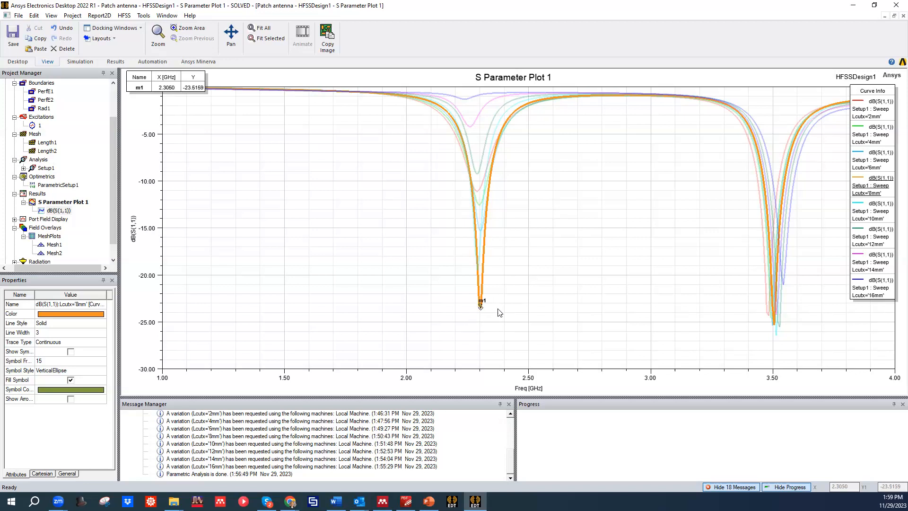
Place further markers on the S(1,1) plot at about 2.32, 2.41, 2.40, 3.88 and 3.92 GHz, and end marker mode
{"action": "left_click", "coordinate": [485, 233]}
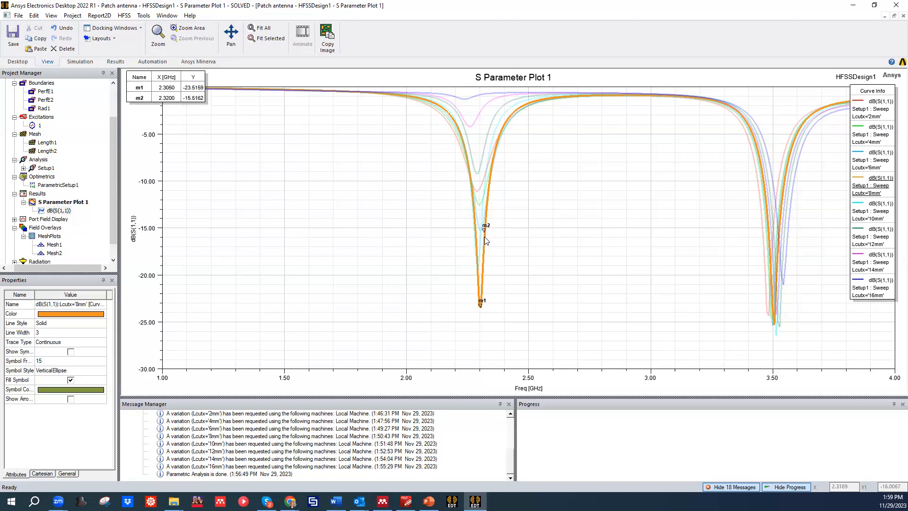
{"action": "left_click", "coordinate": [507, 124]}
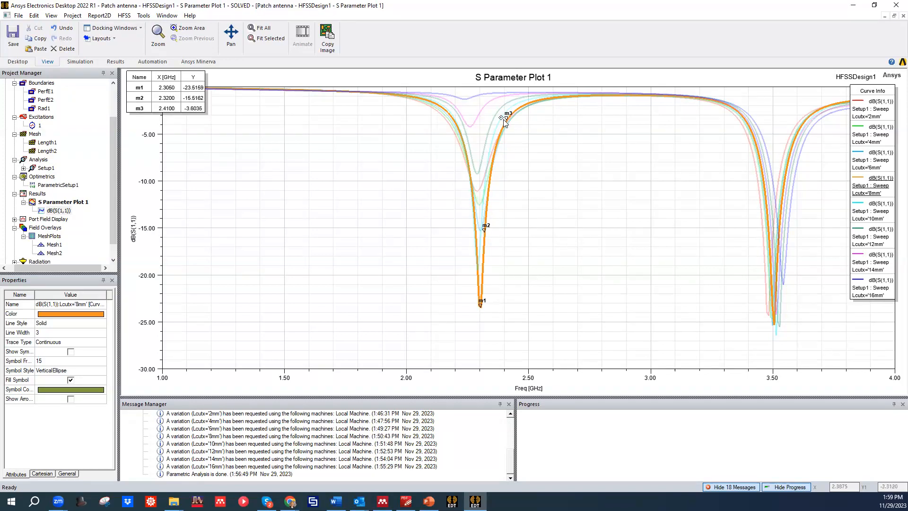
{"action": "left_click", "coordinate": [505, 124]}
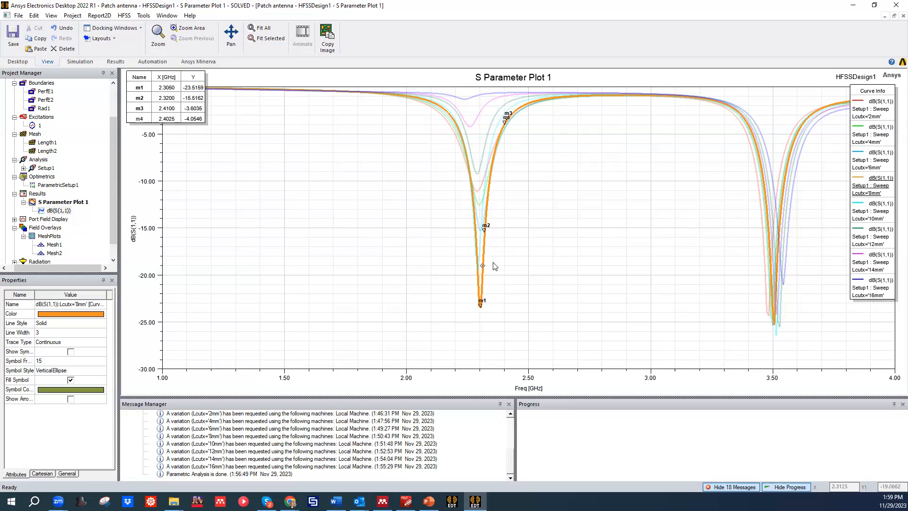
{"action": "left_click", "coordinate": [865, 112]}
{"action": "left_click", "coordinate": [874, 110]}
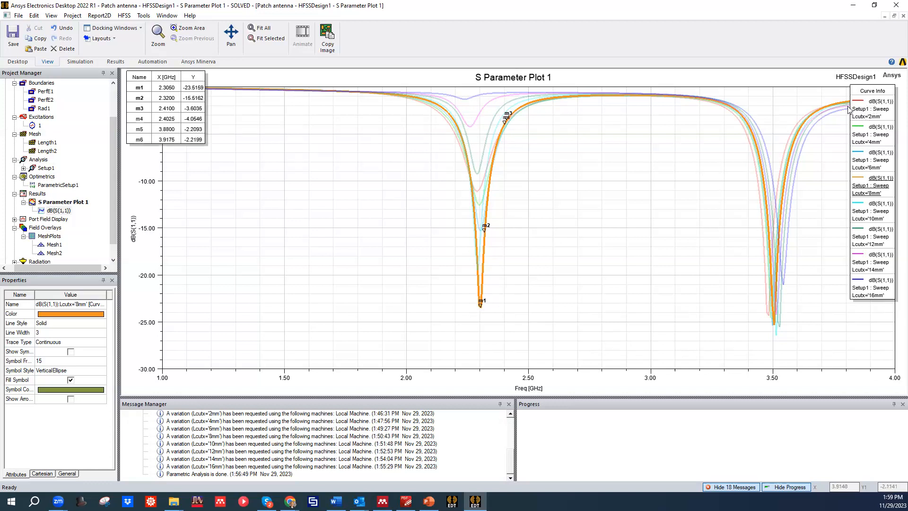
{"action": "right_click", "coordinate": [249, 106]}
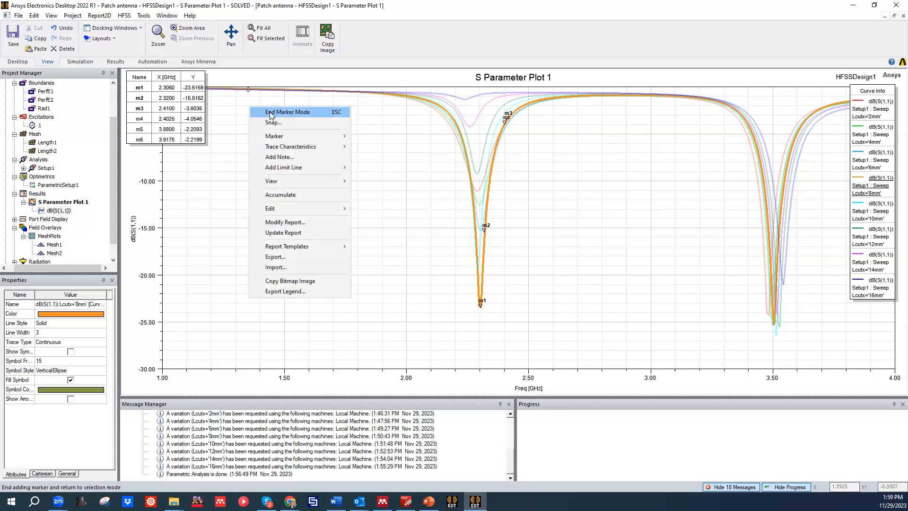
{"action": "left_click", "coordinate": [308, 113]}
{"action": "left_click", "coordinate": [868, 113]}
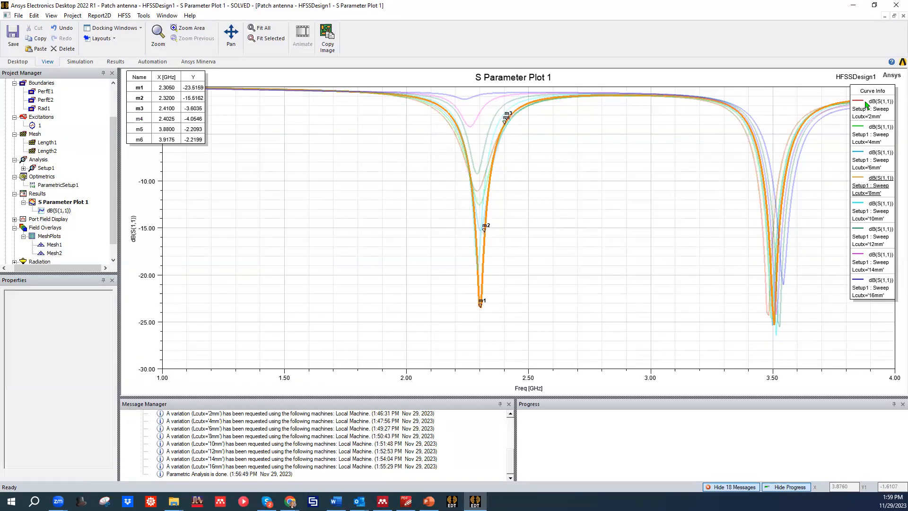
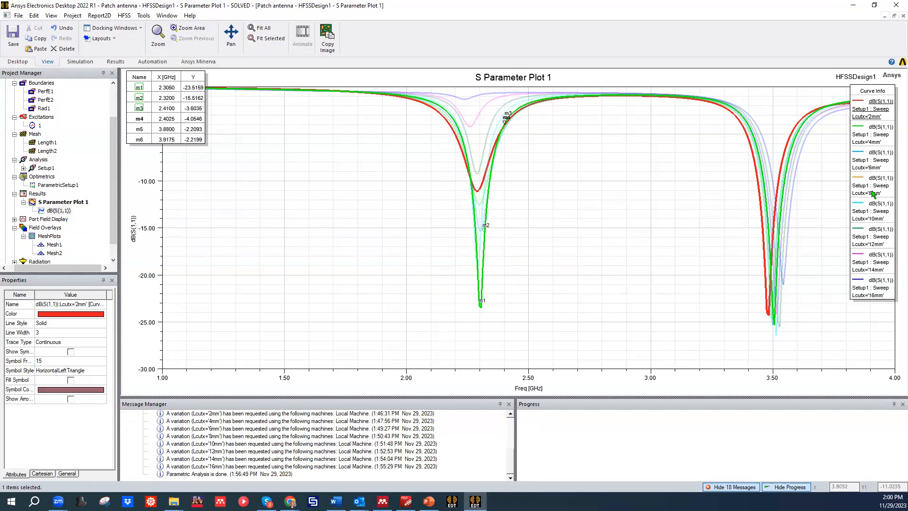
Compare the Lcutx = 8, 10, 12 and 16 mm curves in the dB(S(1,1)) plot, highlighting the 8 mm curve last
{"action": "left_click", "coordinate": [877, 192]}
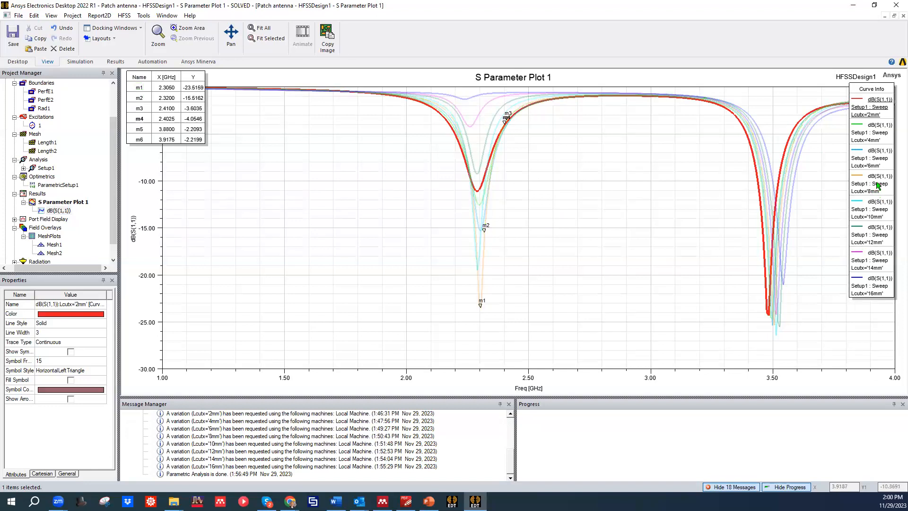
{"action": "left_click", "coordinate": [870, 216]}
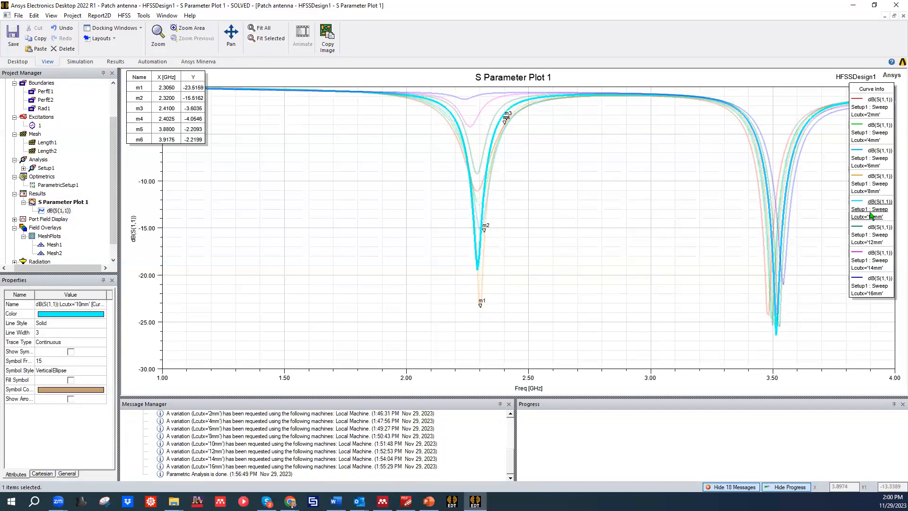
{"action": "left_click", "coordinate": [874, 236]}
{"action": "left_click", "coordinate": [876, 285]}
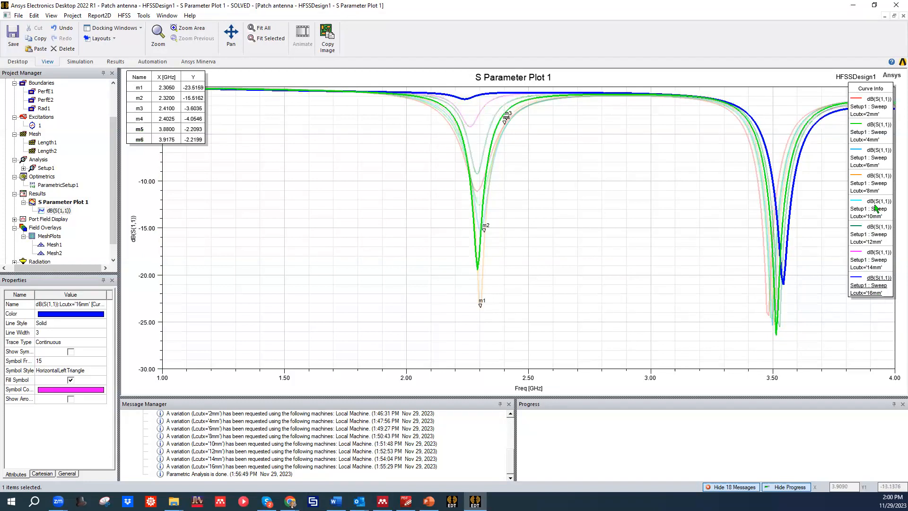
{"action": "left_click", "coordinate": [876, 187]}
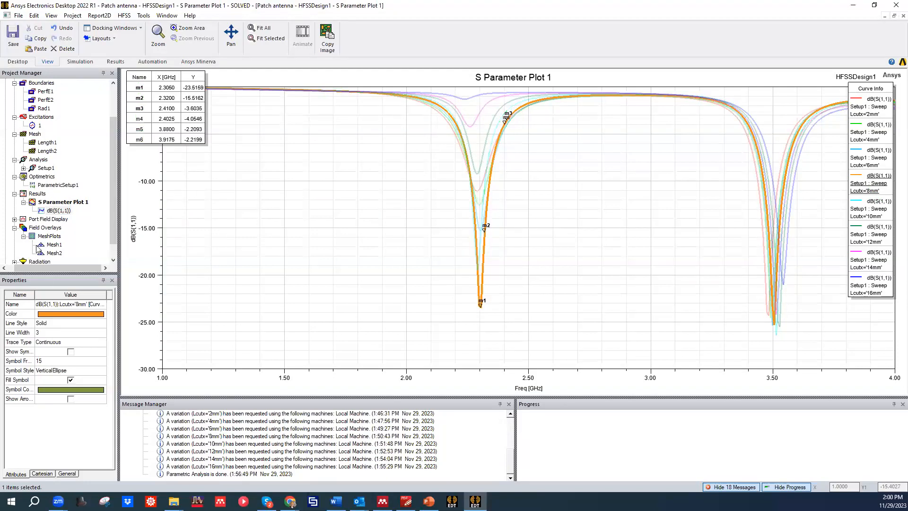
Create a rectangular modal solution data plot of mag(S(1,1)) against Freq for all Lcutx variations, using Setup1 : Sweep
{"action": "right_click", "coordinate": [41, 194]}
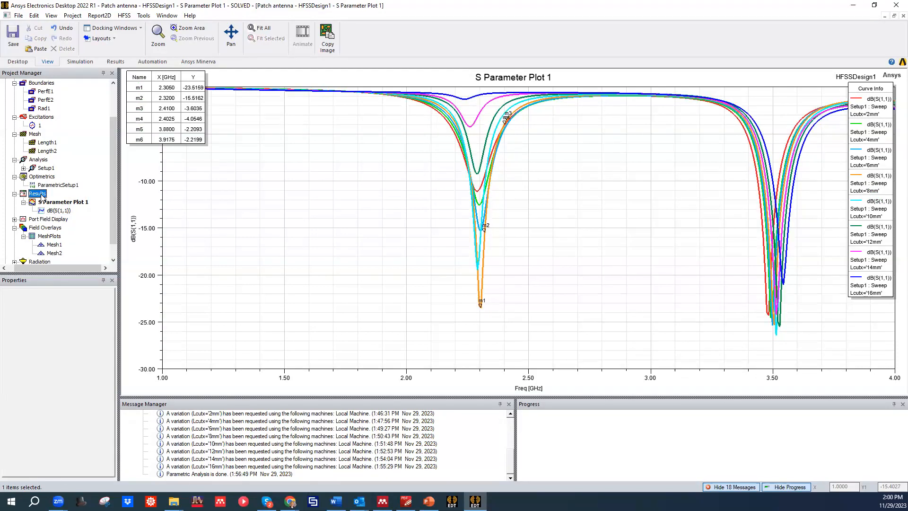
{"action": "mouse_move", "coordinate": [124, 214]}
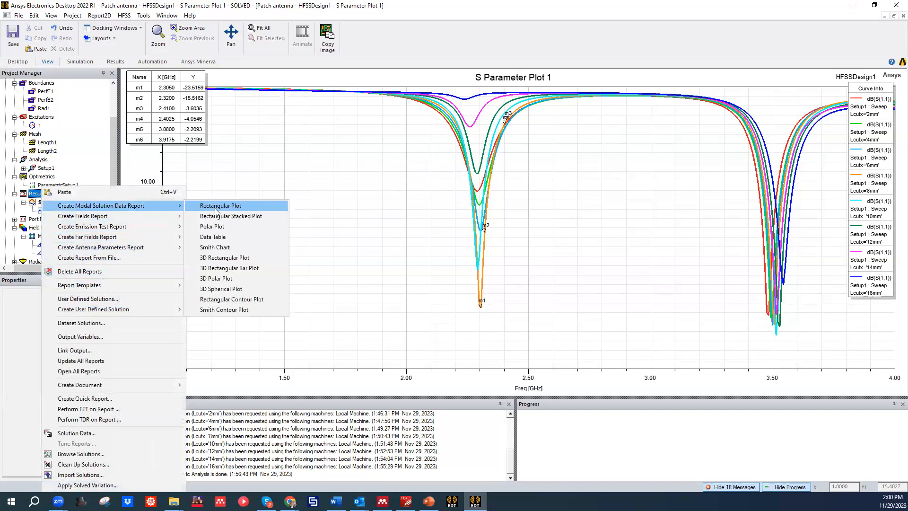
{"action": "left_click", "coordinate": [215, 206]}
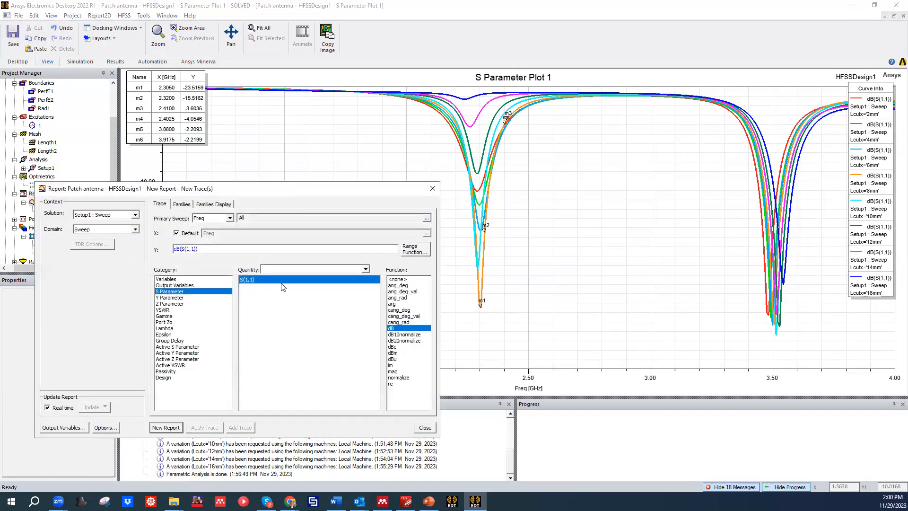
{"action": "left_click", "coordinate": [394, 371]}
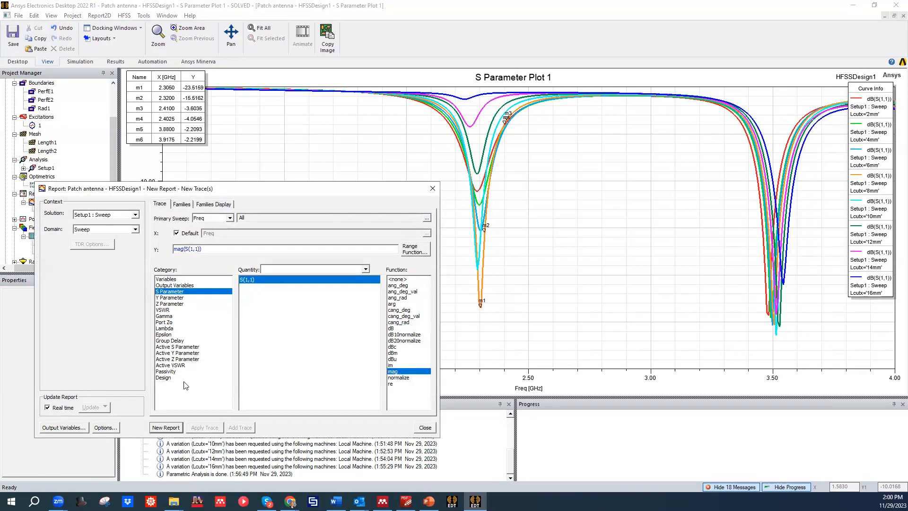
{"action": "left_click", "coordinate": [165, 427]}
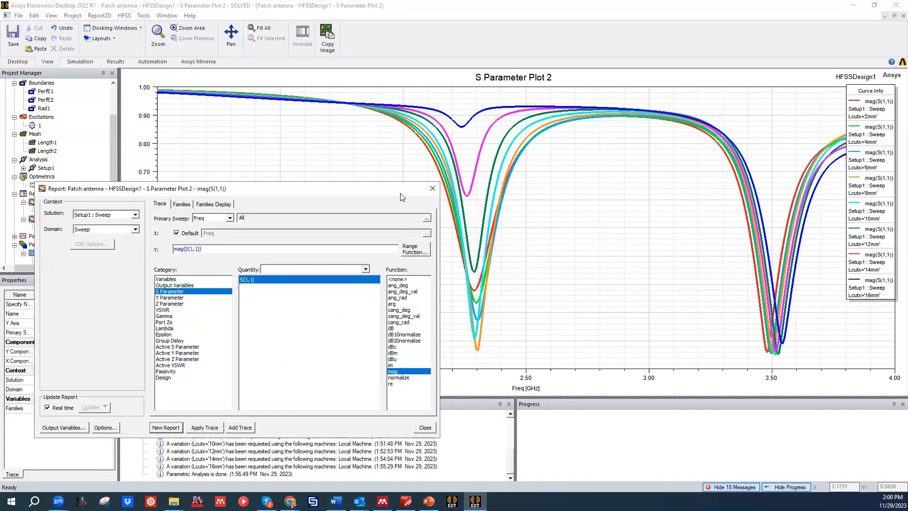
{"action": "left_click_drag", "start_coordinate": [401, 194], "coordinate": [226, 81]}
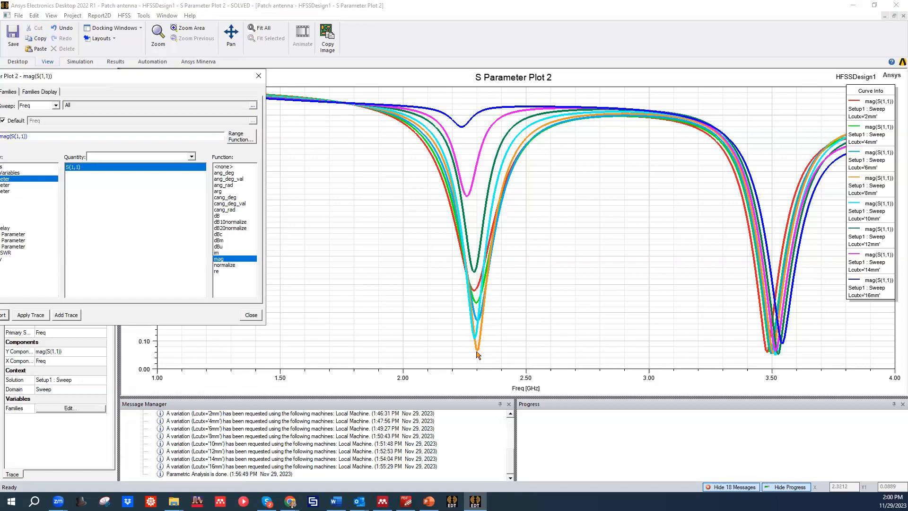
{"action": "left_click", "coordinate": [257, 76]}
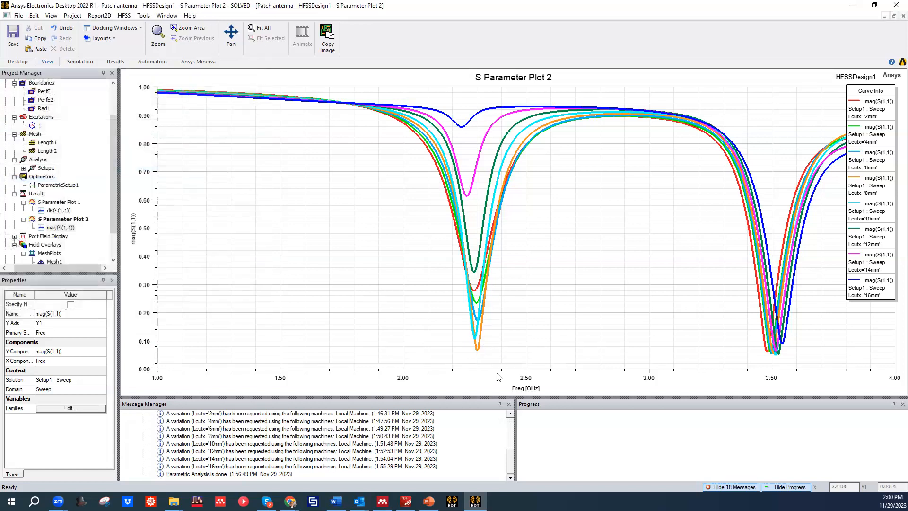
Examine the Lcutx curves one by one at their first minimum in the mag(S(1,1)) plot, from 8 mm to 16 mm and back
{"action": "left_click", "coordinate": [478, 350]}
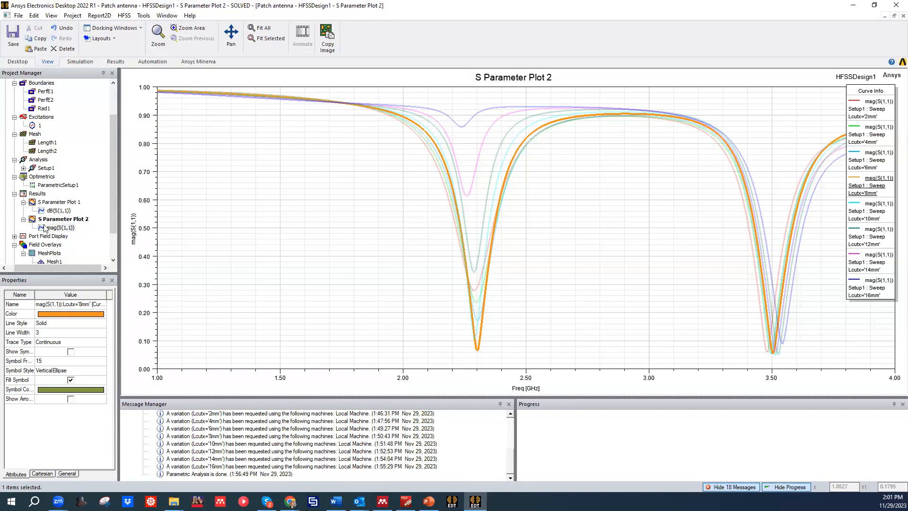
{"action": "scroll", "coordinate": [55, 217], "scroll_direction": "down", "scroll_amount": 2}
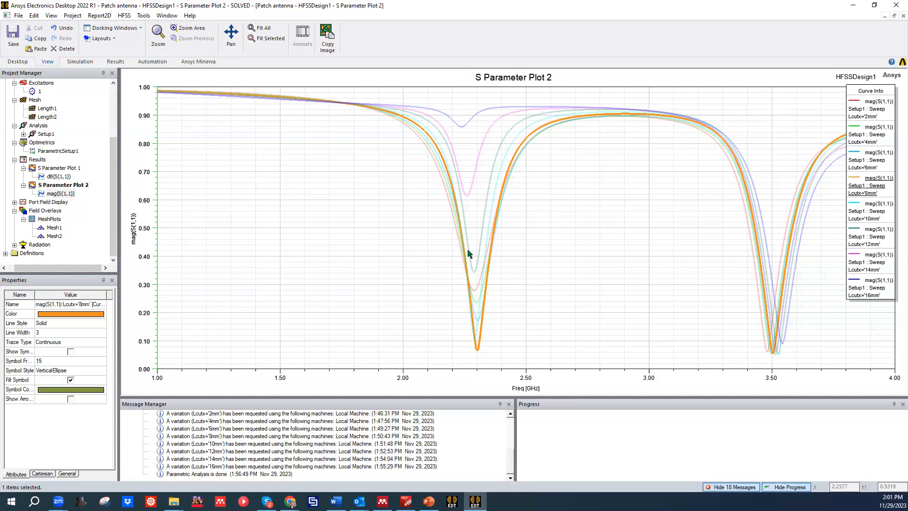
{"action": "left_click", "coordinate": [461, 129]}
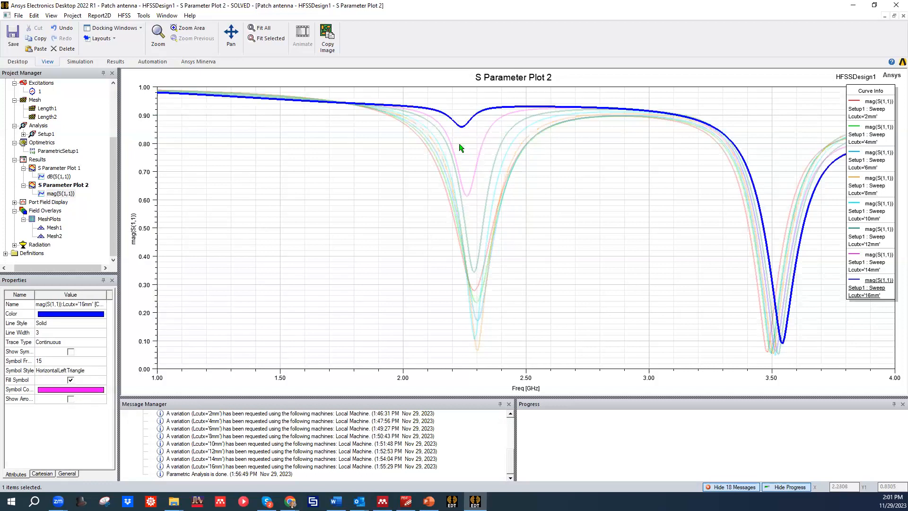
{"action": "left_click", "coordinate": [467, 200]}
{"action": "left_click", "coordinate": [471, 260]}
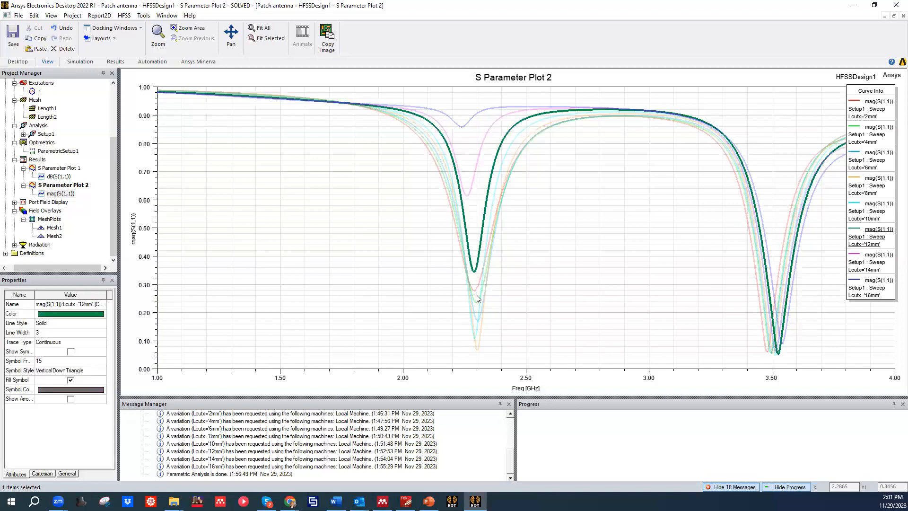
{"action": "left_click", "coordinate": [476, 292]}
{"action": "left_click", "coordinate": [476, 305]}
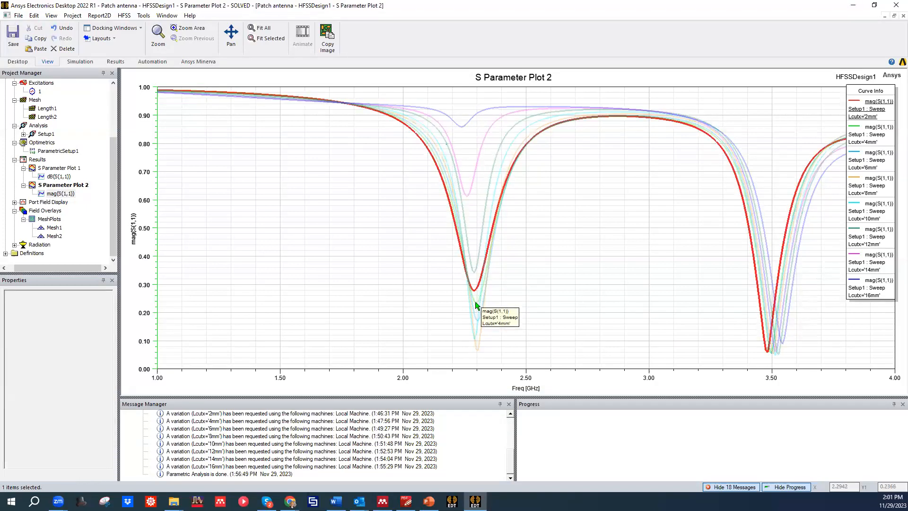
{"action": "left_click", "coordinate": [476, 320]}
{"action": "left_click", "coordinate": [473, 348]}
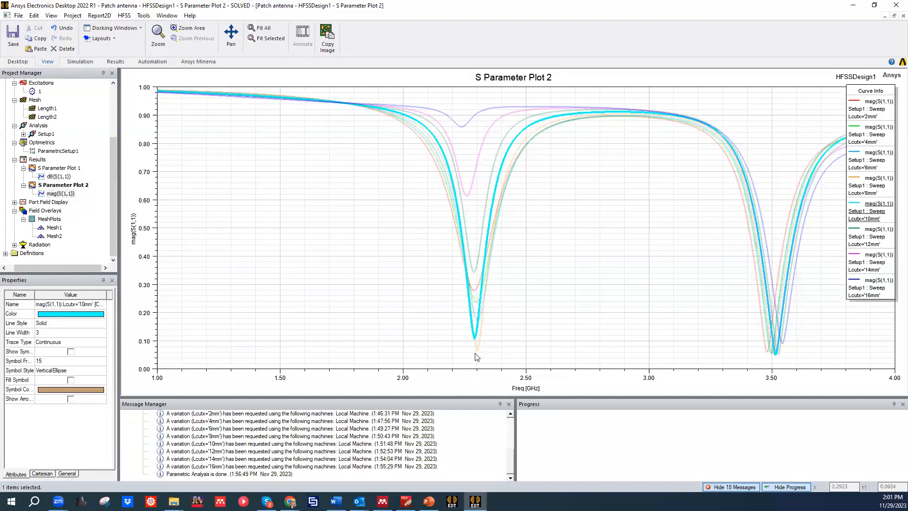
{"action": "left_click", "coordinate": [478, 351]}
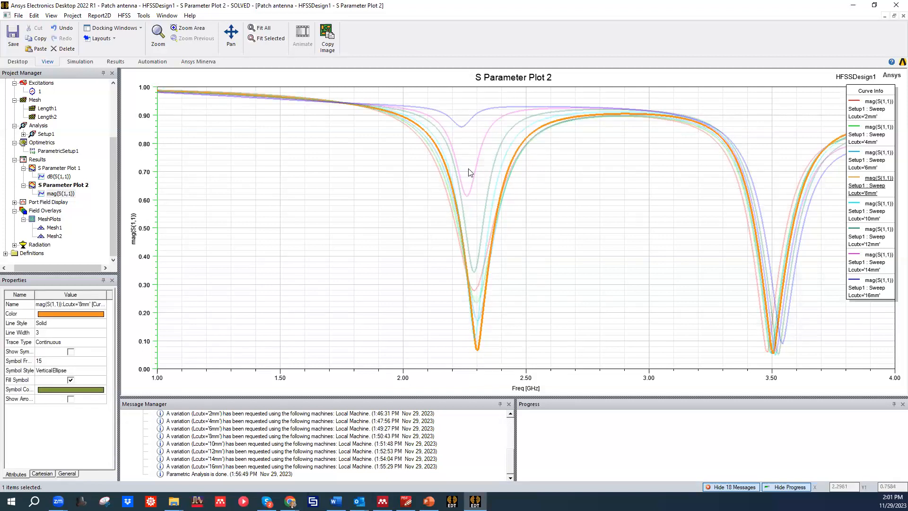
{"action": "left_click", "coordinate": [462, 129]}
{"action": "left_click", "coordinate": [429, 88]}
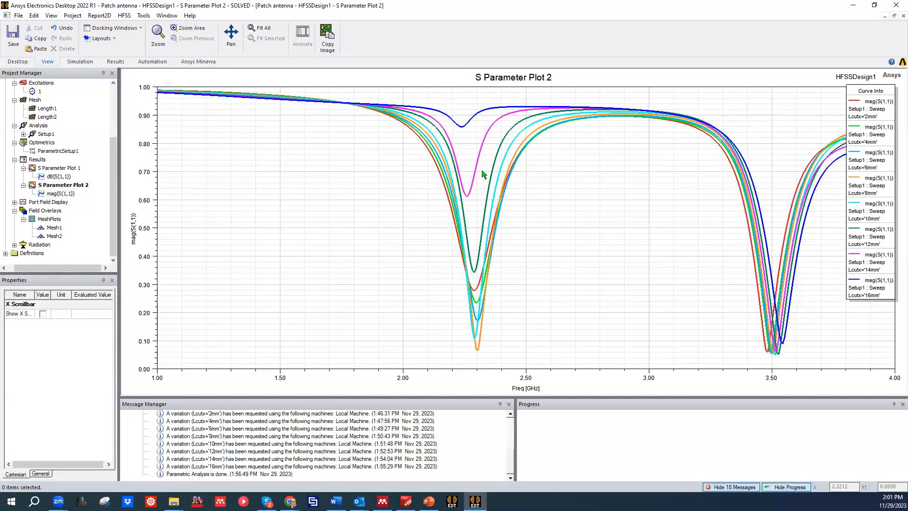
{"action": "left_click", "coordinate": [461, 128]}
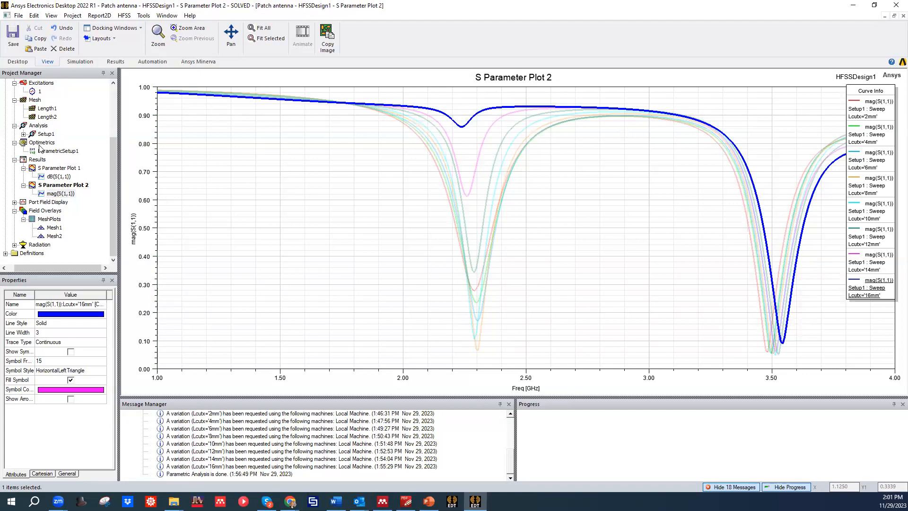
Return to the 3D model and plot Vector_E on the microstrip patch for Setup1 : LastAdaptive at 2.5 GHz and 0deg phase
{"action": "scroll", "coordinate": [64, 155], "scroll_direction": "up", "scroll_amount": 3}
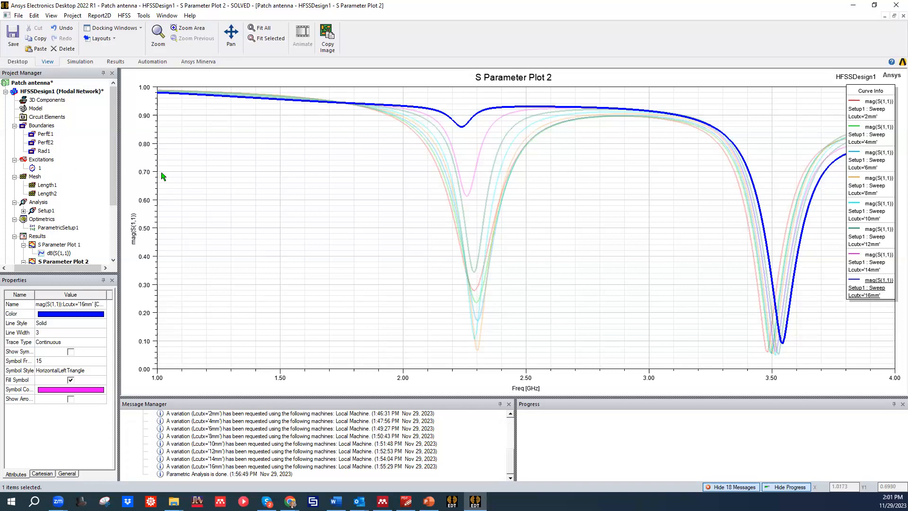
{"action": "scroll", "coordinate": [88, 192], "scroll_direction": "down", "scroll_amount": 3}
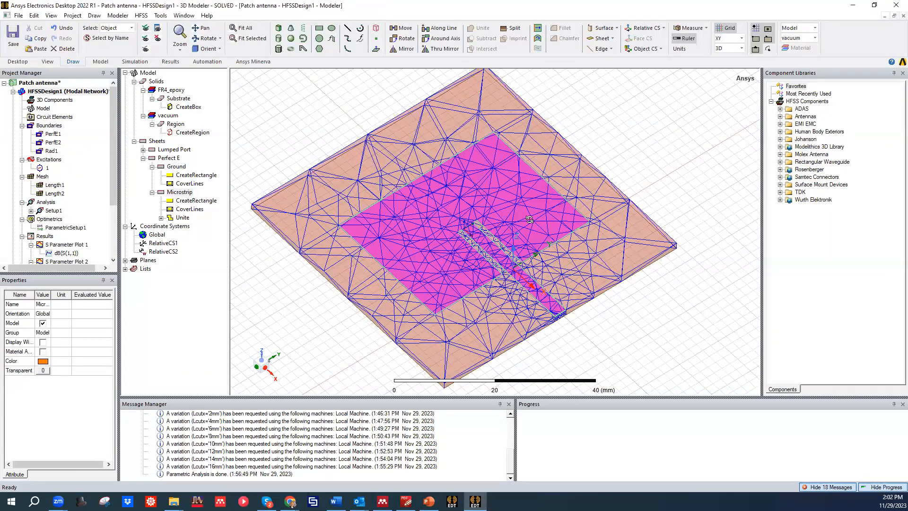
{"action": "left_click_drag", "start_coordinate": [529, 220], "coordinate": [530, 301], "text": "alt"}
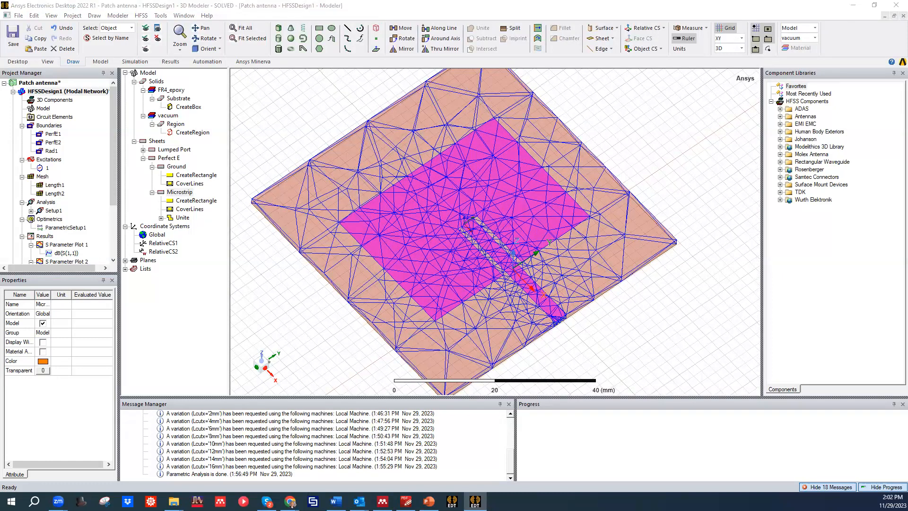
{"action": "left_click_drag", "start_coordinate": [413, 210], "coordinate": [410, 176], "text": "alt"}
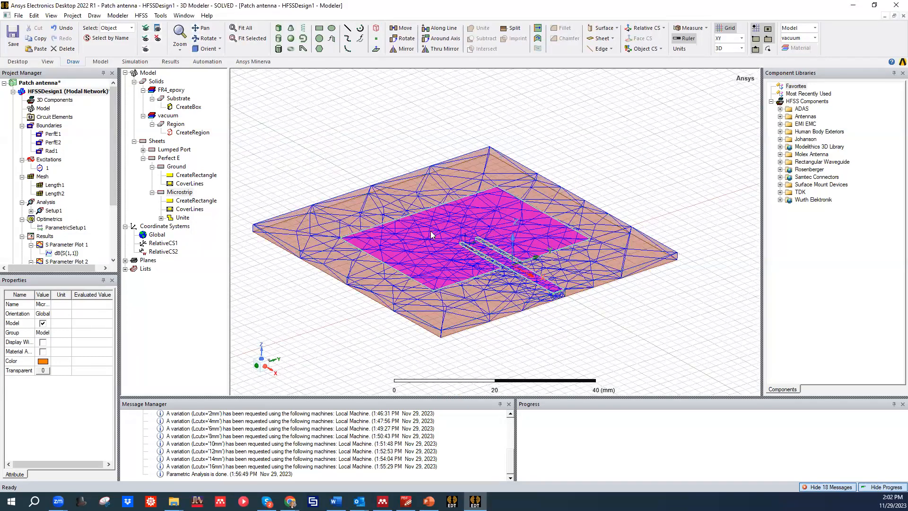
{"action": "scroll", "coordinate": [409, 230], "scroll_direction": "up", "scroll_amount": 2}
{"action": "left_click_drag", "start_coordinate": [409, 234], "coordinate": [397, 220], "text": "alt"}
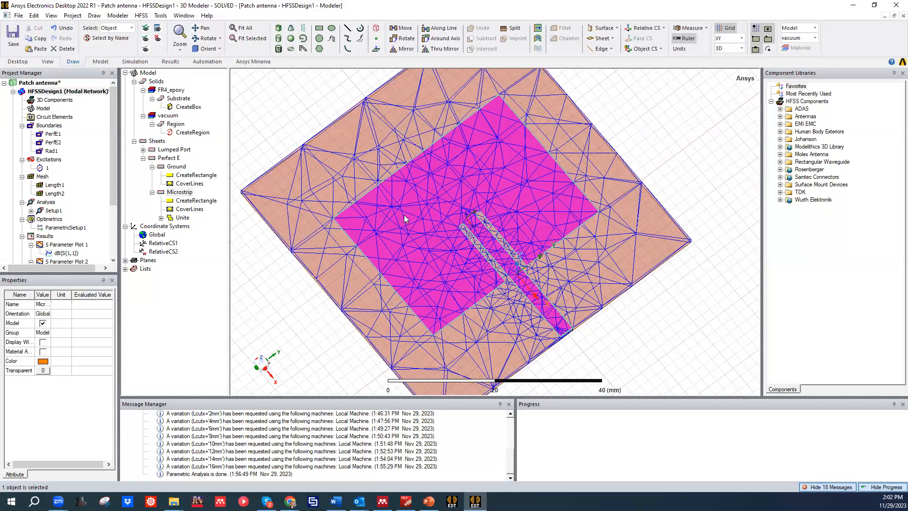
{"action": "right_click", "coordinate": [405, 219]}
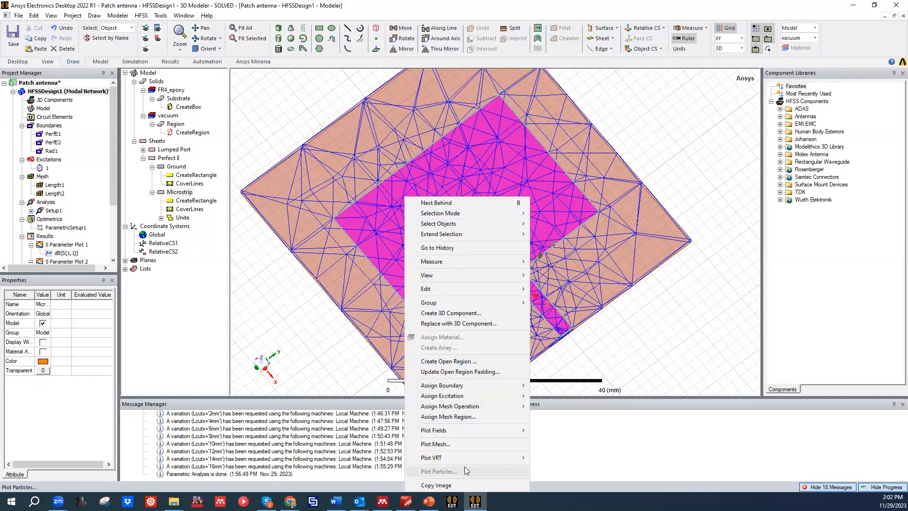
{"action": "mouse_move", "coordinate": [459, 430]}
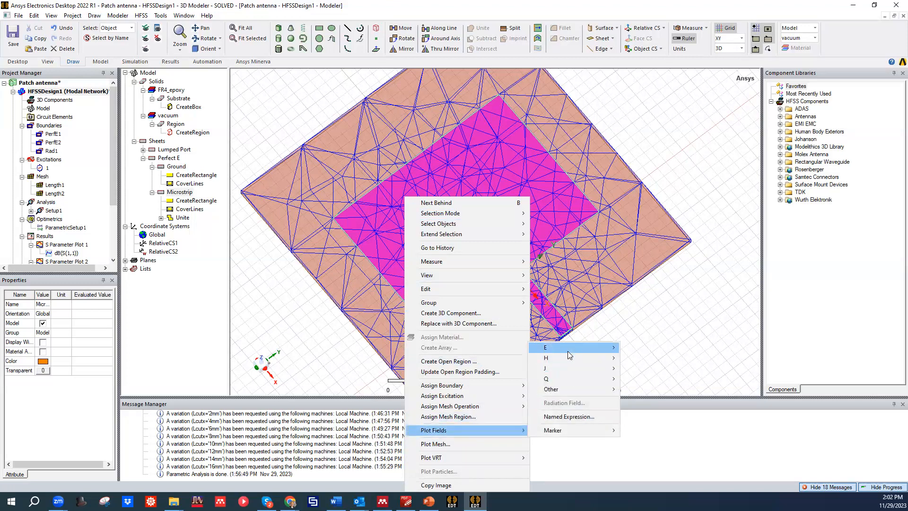
{"action": "mouse_move", "coordinate": [572, 347]}
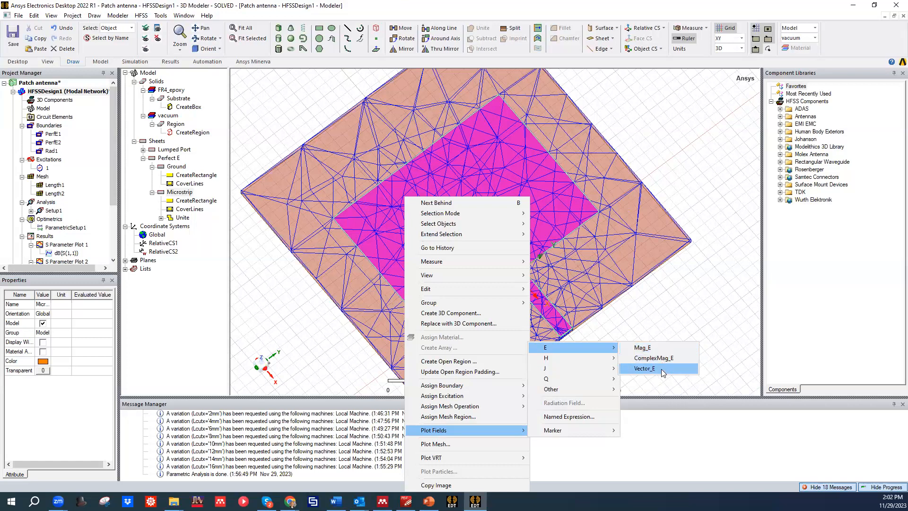
{"action": "left_click", "coordinate": [644, 368]}
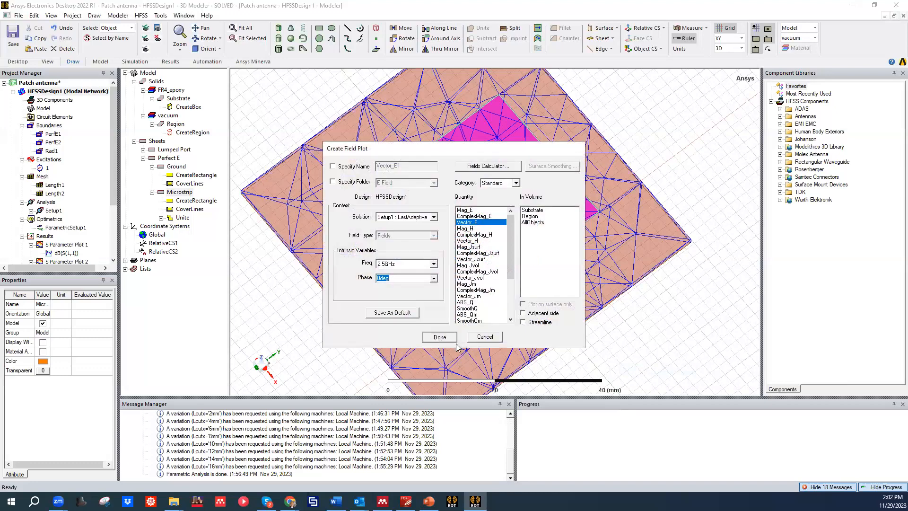
{"action": "left_click", "coordinate": [446, 339]}
{"action": "middle_click_drag", "start_coordinate": [555, 307], "coordinate": [512, 294]}
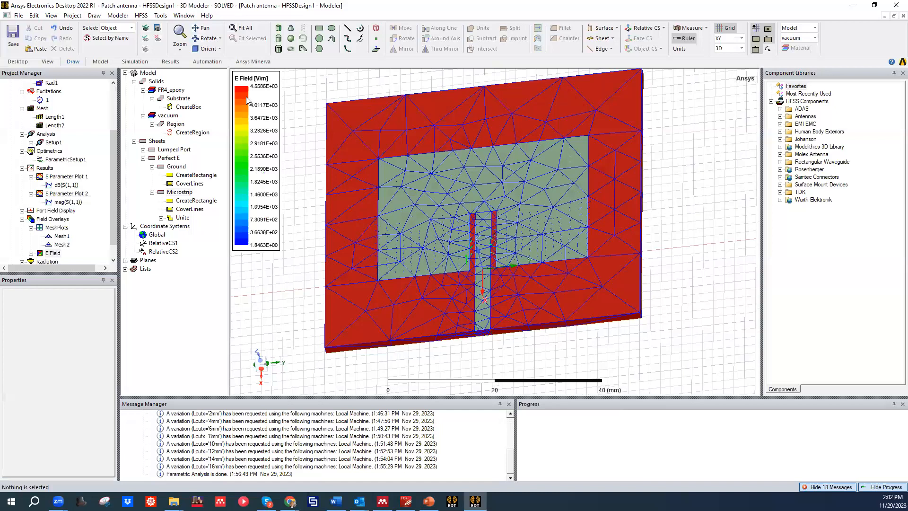
Switch the E Field color scale to fixed limits, with a minimum of 0 and a maximum of 2000 V/m
{"action": "double_click", "coordinate": [261, 146]}
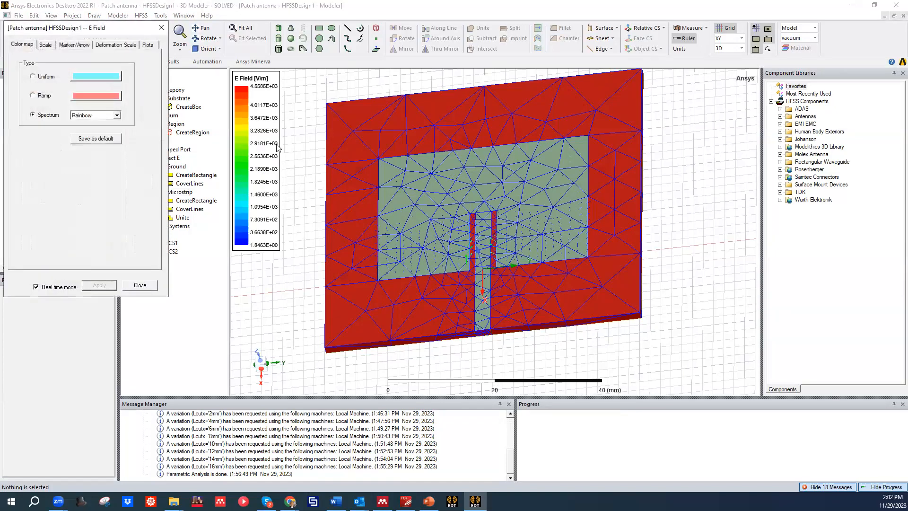
{"action": "left_click", "coordinate": [47, 45]}
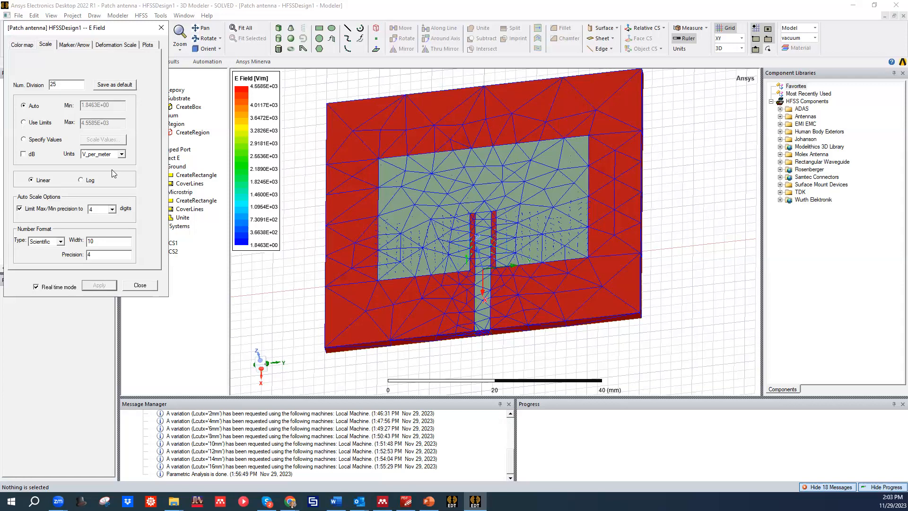
{"action": "left_click", "coordinate": [38, 123]}
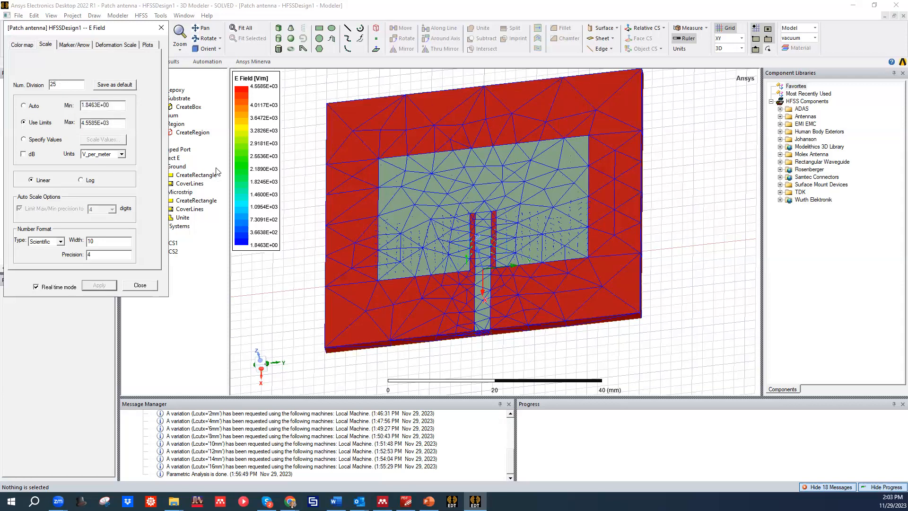
{"action": "left_click_drag", "start_coordinate": [113, 106], "coordinate": [74, 124]}
{"action": "type", "text": "0"}
{"action": "type", "text": "2"}
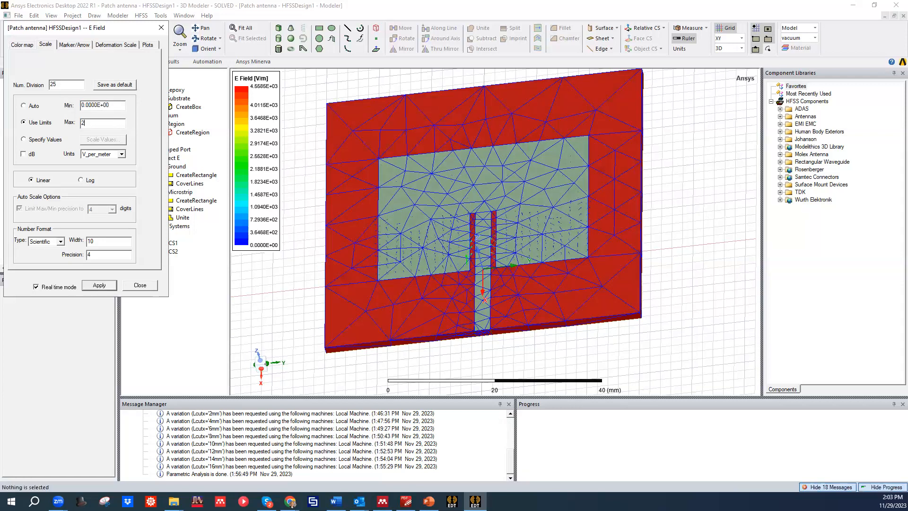
{"action": "type", "text": "000"}
{"action": "left_click", "coordinate": [98, 286]}
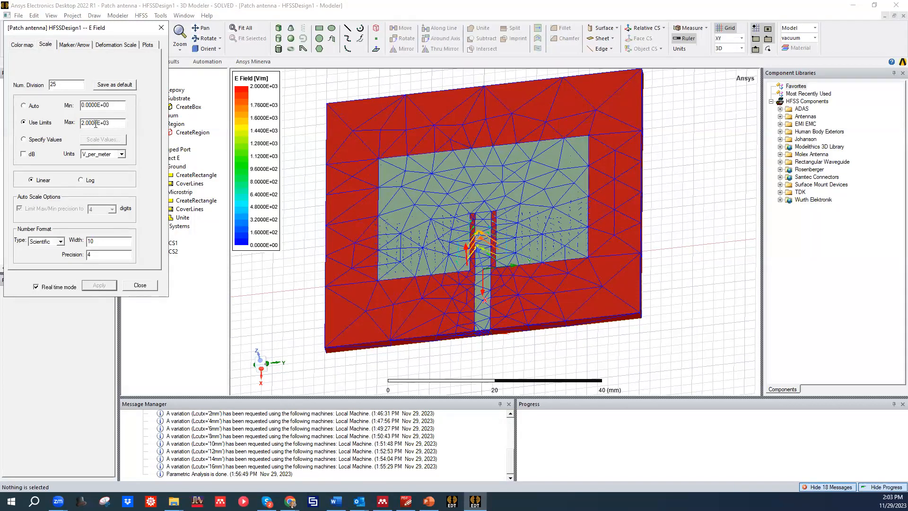
Lower the E Field scale maximum to 1000 V/m and finally to 1 V/m, check the field vectors, and close the plot settings
{"action": "type", "text": "1"}
{"action": "left_click", "coordinate": [98, 286]}
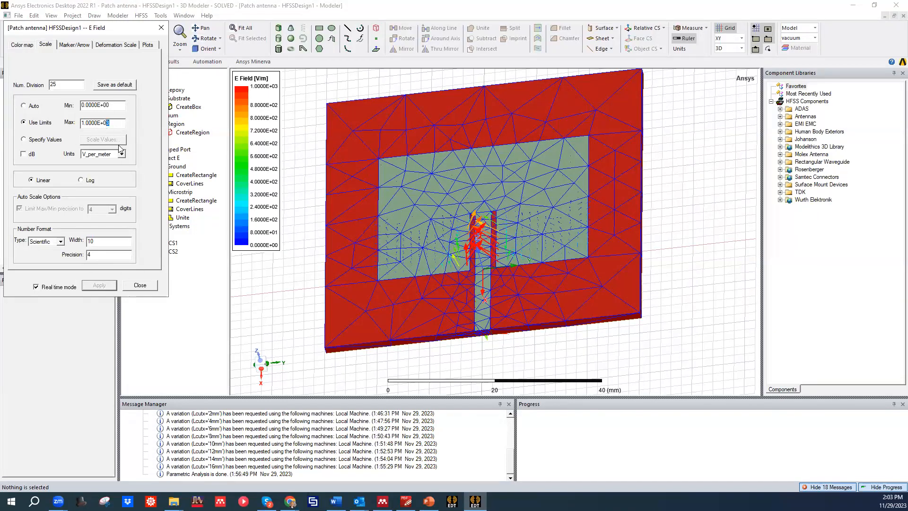
{"action": "type", "text": "0"}
{"action": "left_click", "coordinate": [105, 286]}
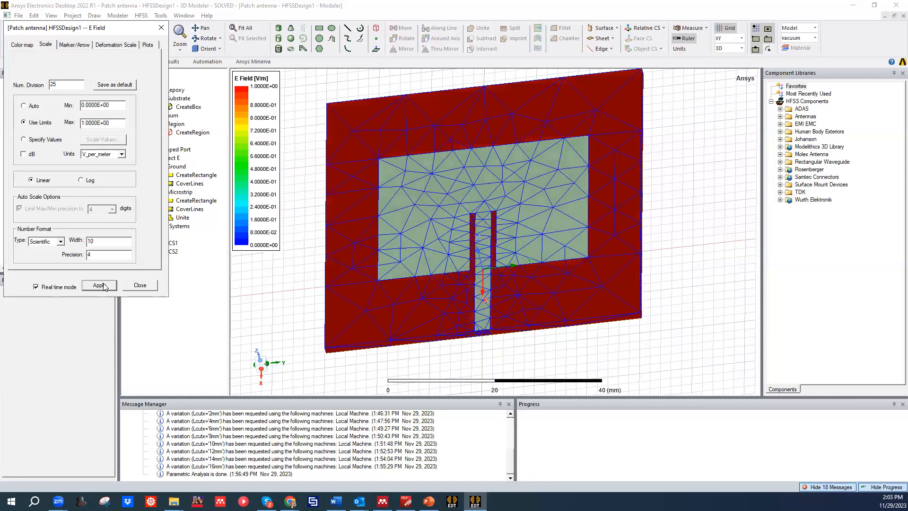
{"action": "middle_click_drag", "start_coordinate": [494, 322], "coordinate": [629, 274]}
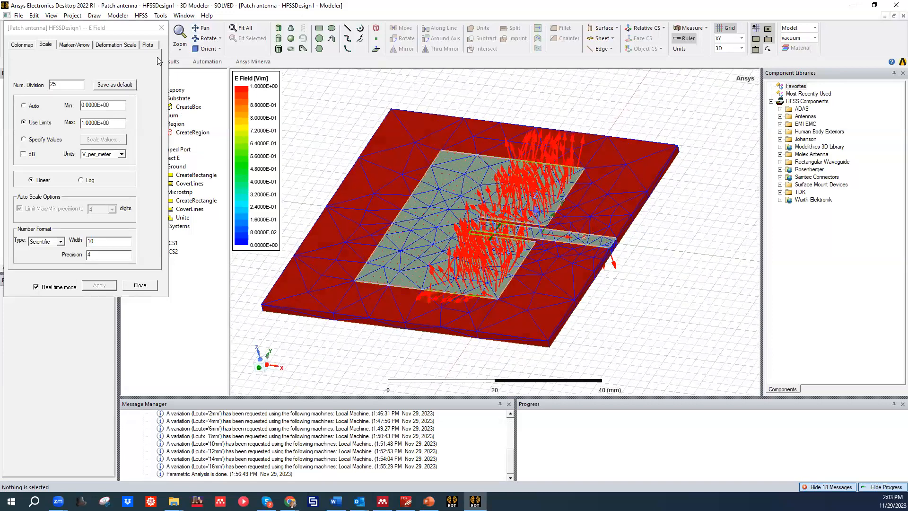
{"action": "left_click", "coordinate": [140, 285]}
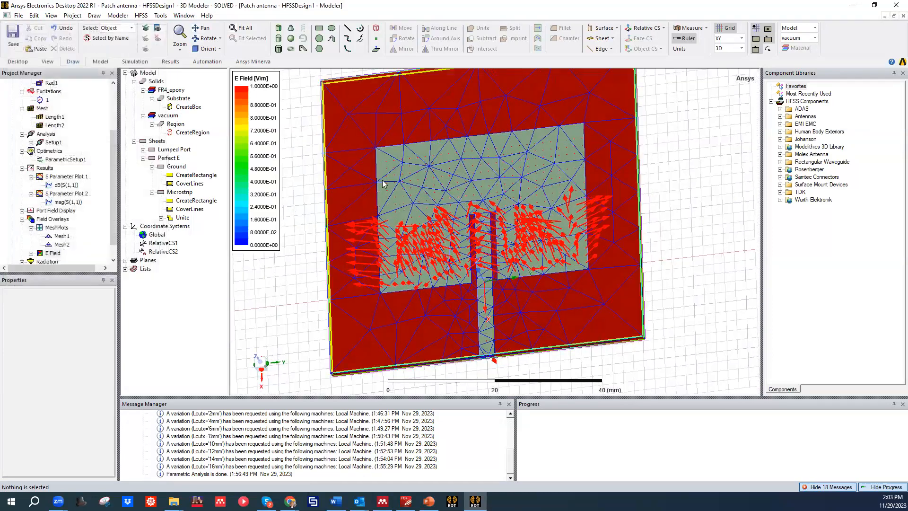
Start a Mag_E field plot on the microstrip patch and use Setup1 : Sweep as its solution
{"action": "right_click", "coordinate": [445, 154]}
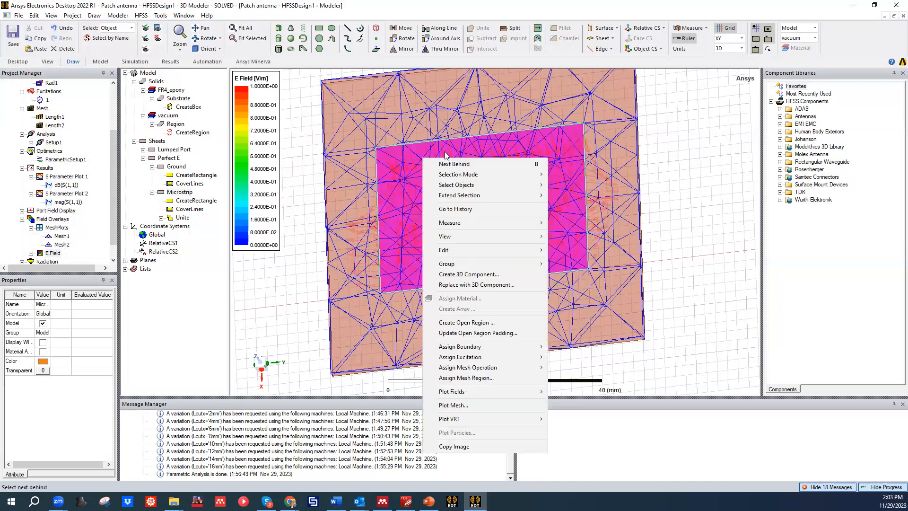
{"action": "mouse_move", "coordinate": [483, 397]}
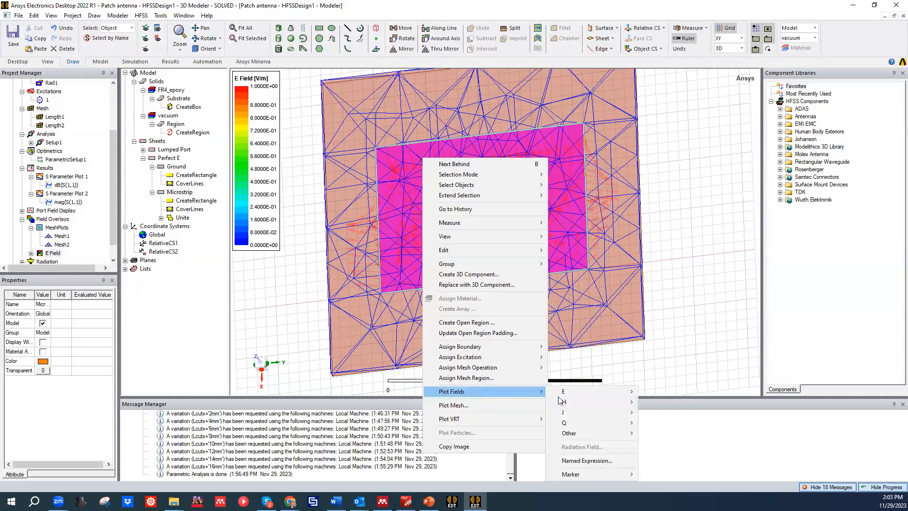
{"action": "left_click", "coordinate": [664, 391]}
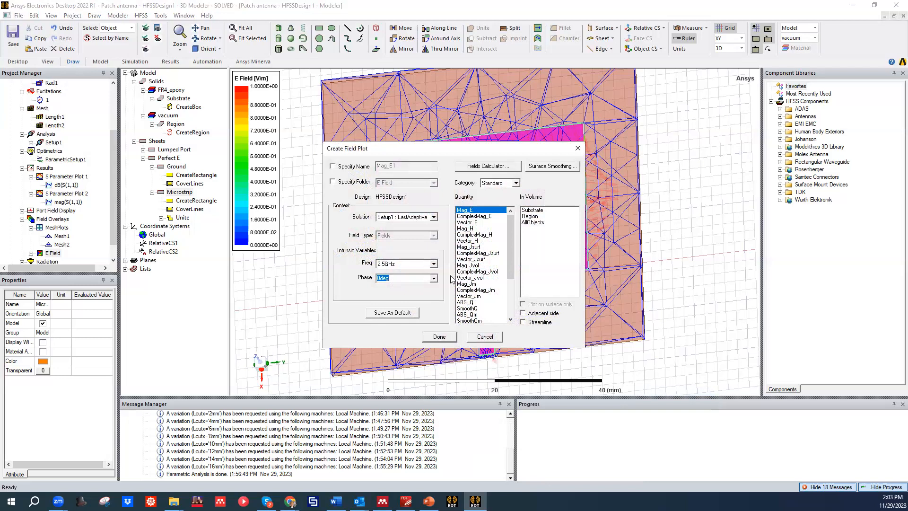
{"action": "left_click", "coordinate": [449, 339]}
{"action": "left_click", "coordinate": [434, 264]}
{"action": "left_click", "coordinate": [416, 217]}
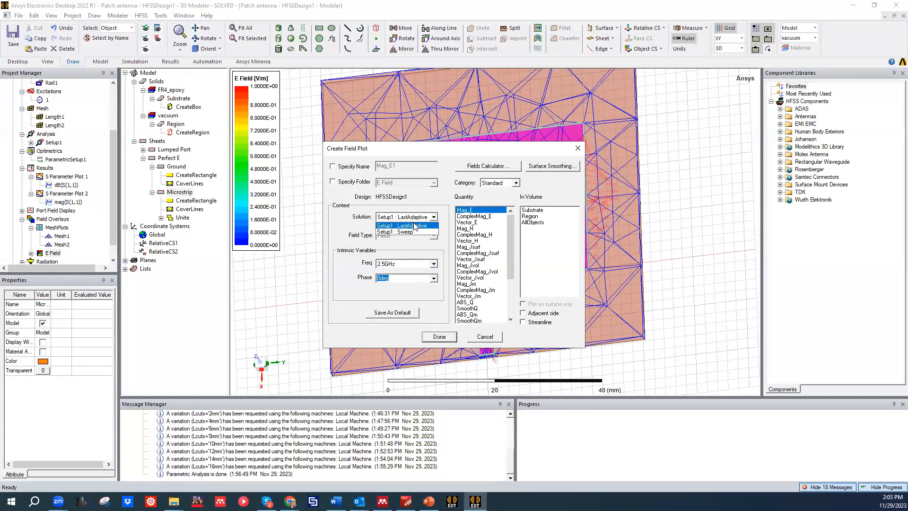
{"action": "left_click", "coordinate": [409, 231]}
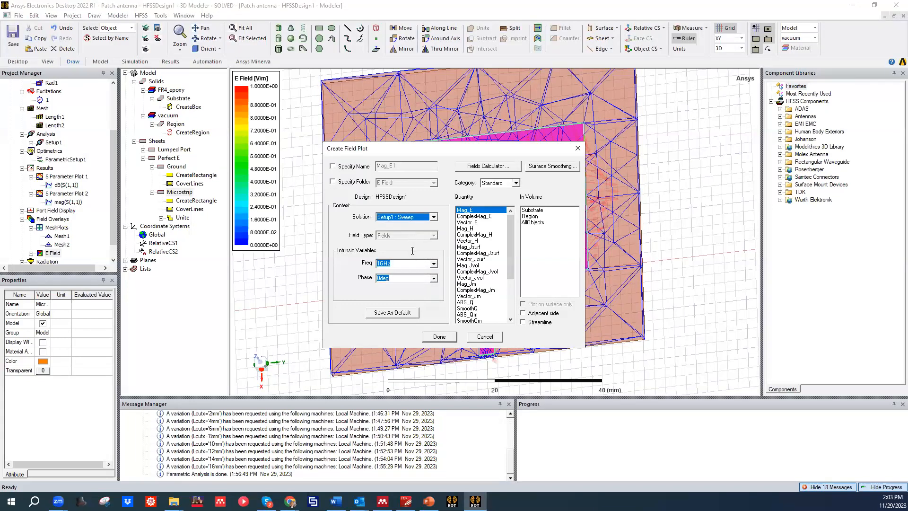
Set the Mag_E plot's frequency to 2.305GHz, keep Setup1 : Sweep and 0deg phase, and create the plot
{"action": "left_click", "coordinate": [433, 264]}
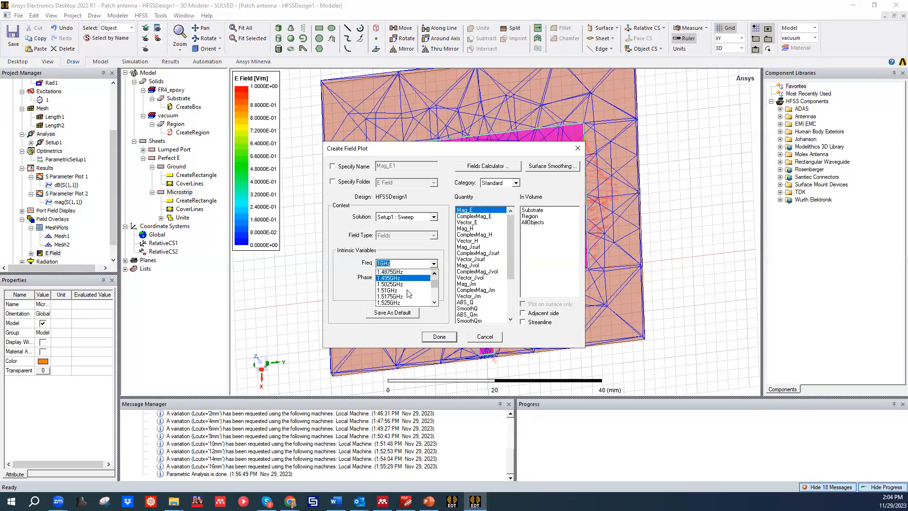
{"action": "scroll", "coordinate": [404, 291], "scroll_direction": "down", "scroll_amount": 5}
{"action": "scroll", "coordinate": [401, 289], "scroll_direction": "down", "scroll_amount": 2}
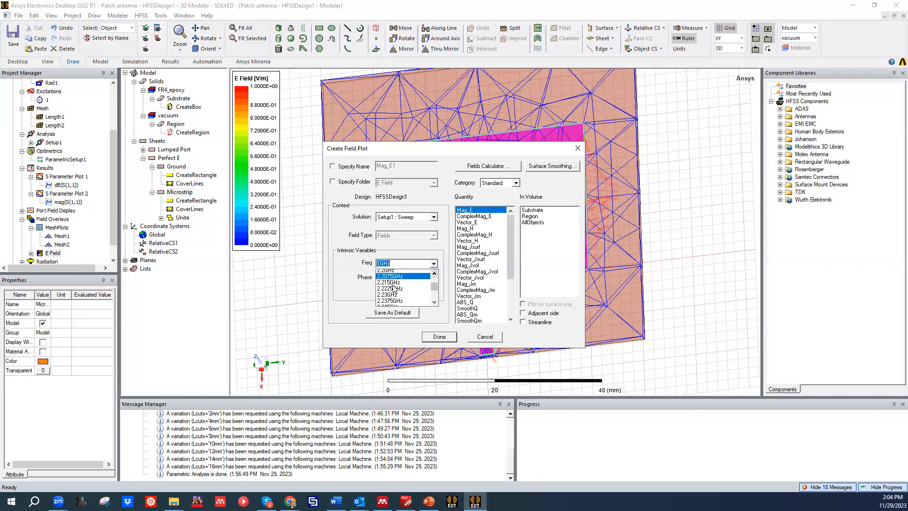
{"action": "scroll", "coordinate": [393, 286], "scroll_direction": "up", "scroll_amount": 1}
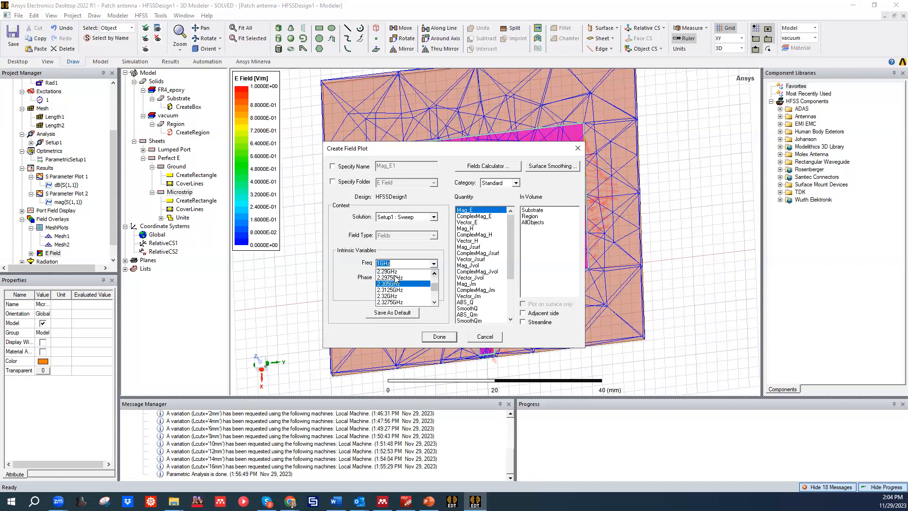
{"action": "left_click", "coordinate": [398, 290]}
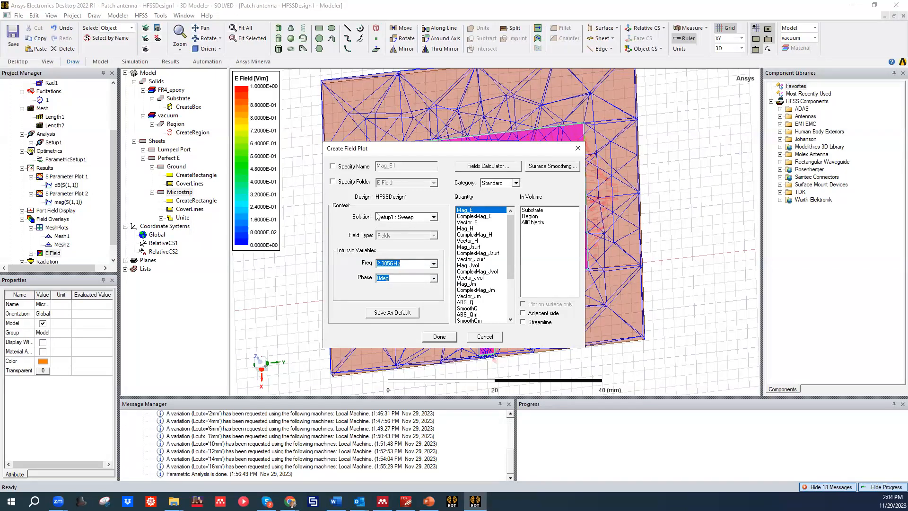
{"action": "left_click", "coordinate": [410, 218]}
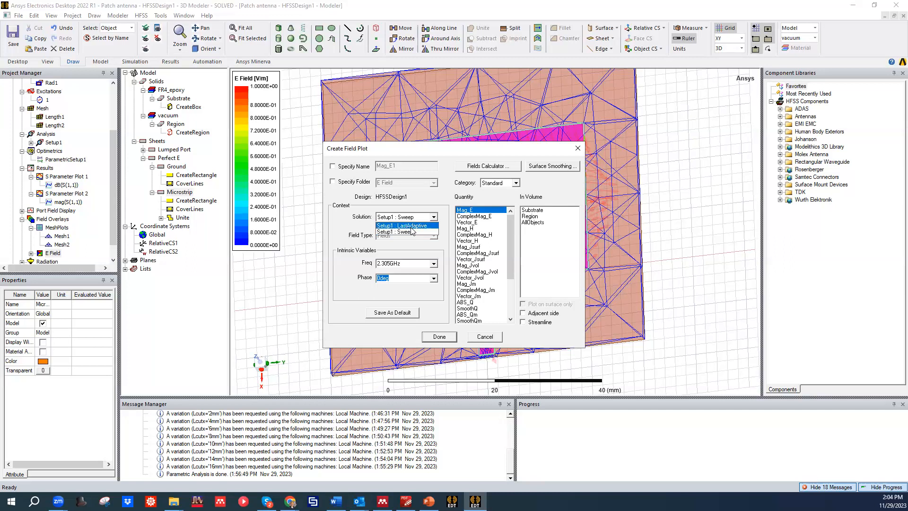
{"action": "left_click", "coordinate": [406, 232]}
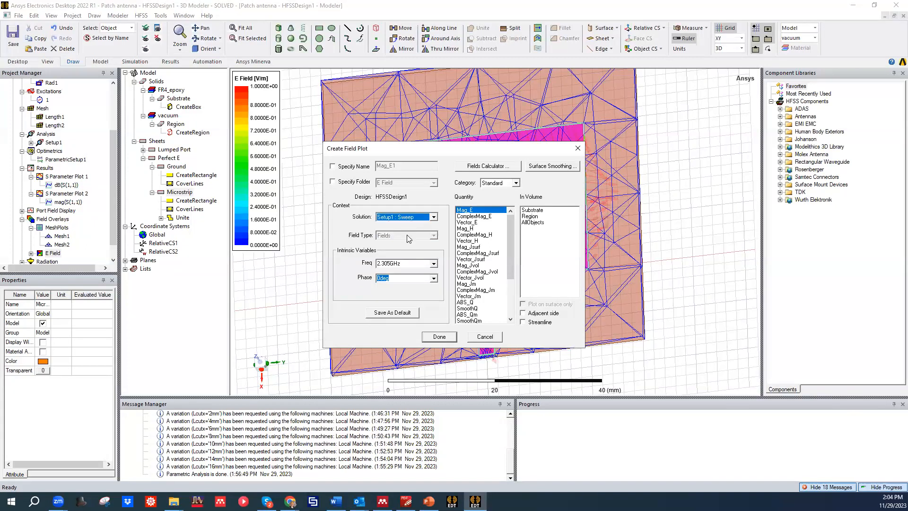
{"action": "left_click", "coordinate": [439, 337]}
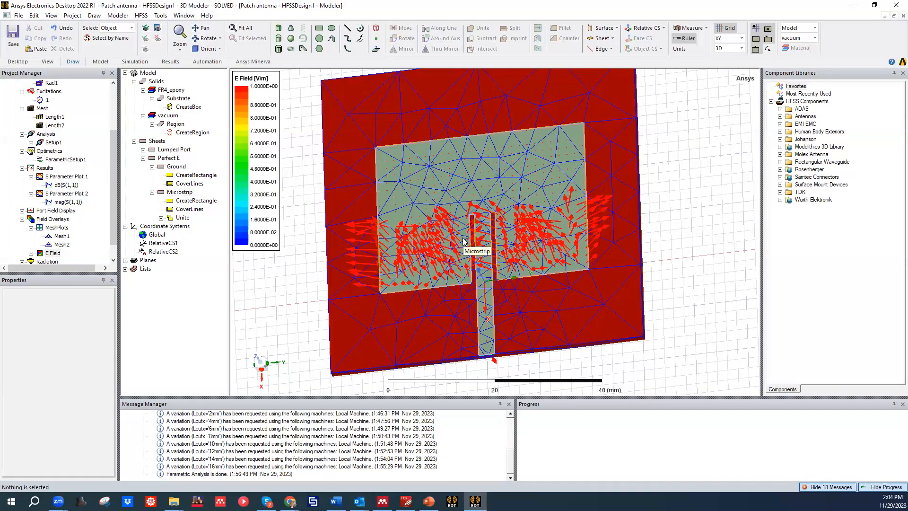
Examine the Mag_E1 and Vector_E1 overlays under E Field on the patch and request an animation of Vector_E1
{"action": "left_click_drag", "start_coordinate": [512, 198], "coordinate": [452, 185], "text": "alt"}
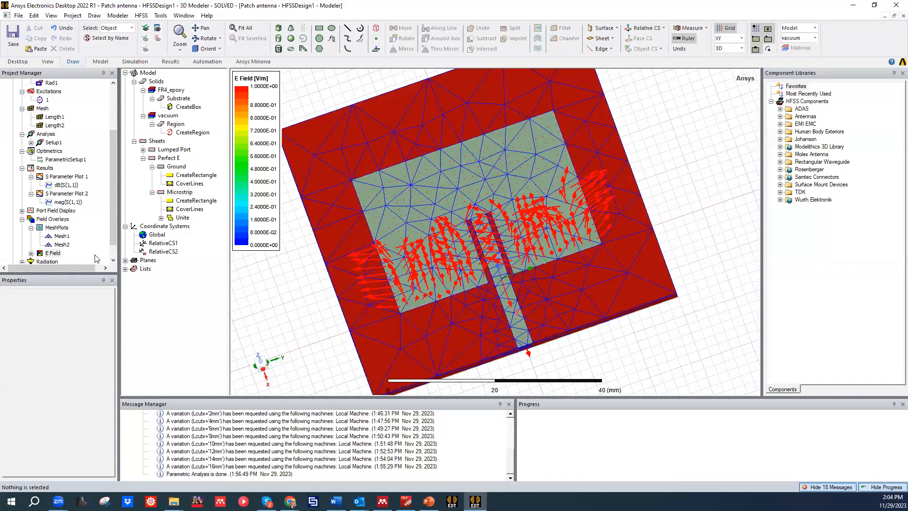
{"action": "scroll", "coordinate": [41, 226], "scroll_direction": "down", "scroll_amount": 1}
{"action": "left_click", "coordinate": [31, 236]}
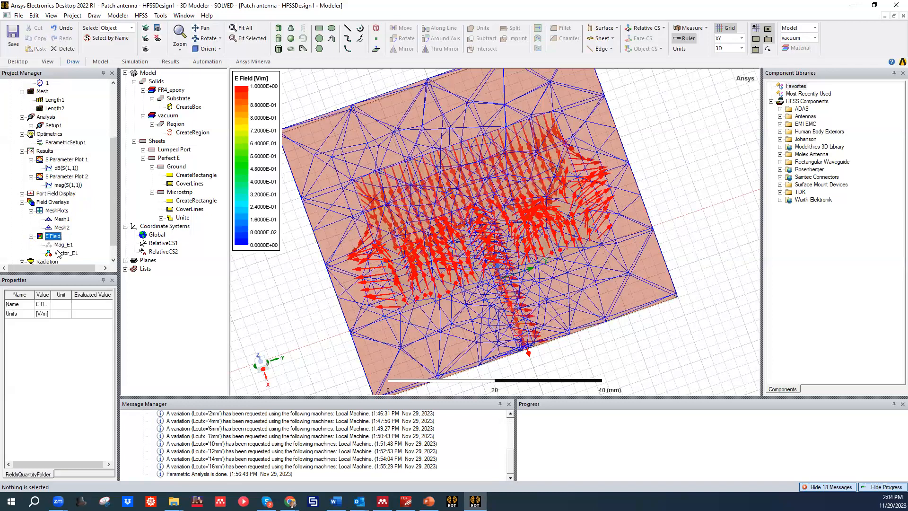
{"action": "left_click", "coordinate": [61, 245]}
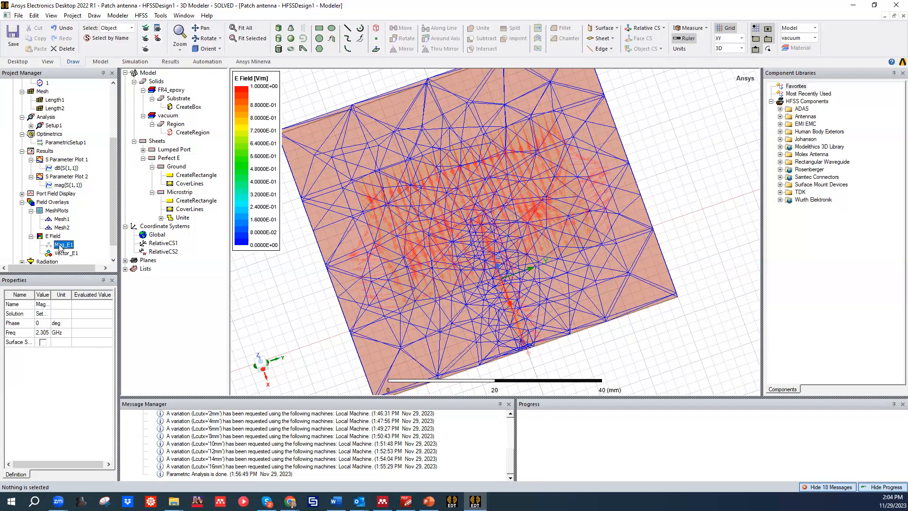
{"action": "mouse_move", "coordinate": [544, 234]}
{"action": "middle_mouse_down"}
{"action": "mouse_move", "coordinate": [543, 186]}
{"action": "mouse_move", "coordinate": [548, 239]}
{"action": "middle_mouse_up"}
{"action": "left_click", "coordinate": [62, 245]}
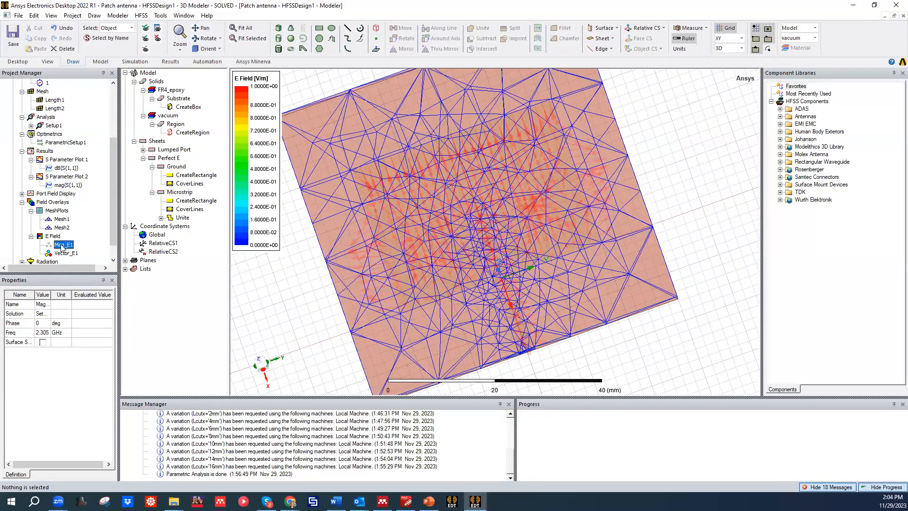
{"action": "left_click", "coordinate": [64, 253]}
{"action": "right_click", "coordinate": [65, 254]}
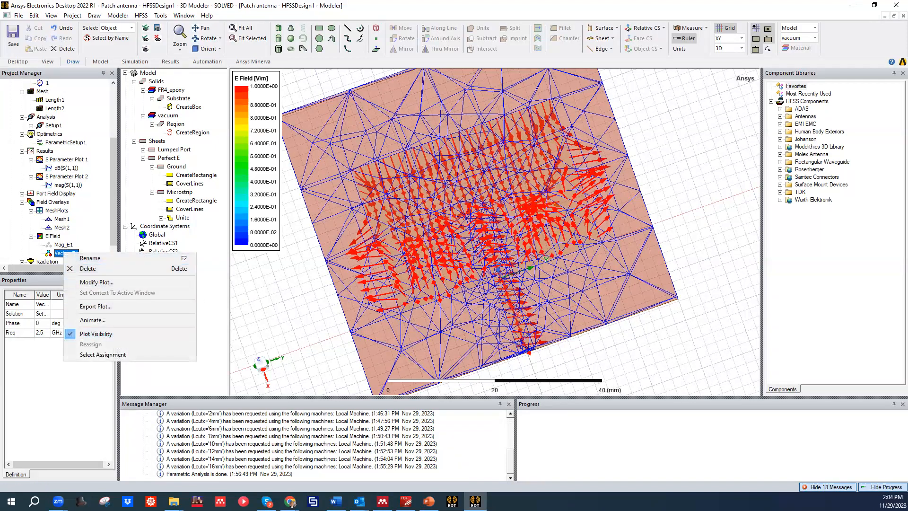
{"action": "left_click", "coordinate": [93, 320]}
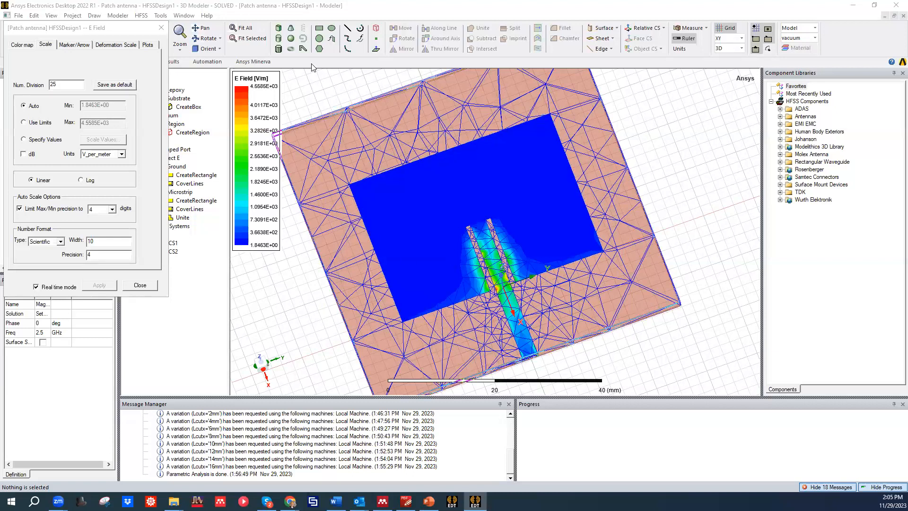
Animate the Mag_E2 plot over Phase from 0deg to 170deg in 17 steps and inspect the field around the inset feed
{"action": "left_click", "coordinate": [140, 285]}
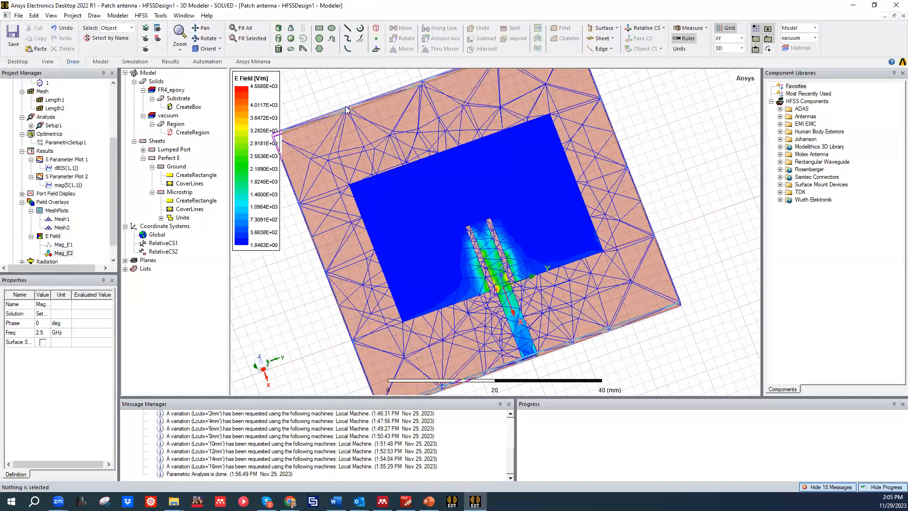
{"action": "left_click", "coordinate": [170, 61]}
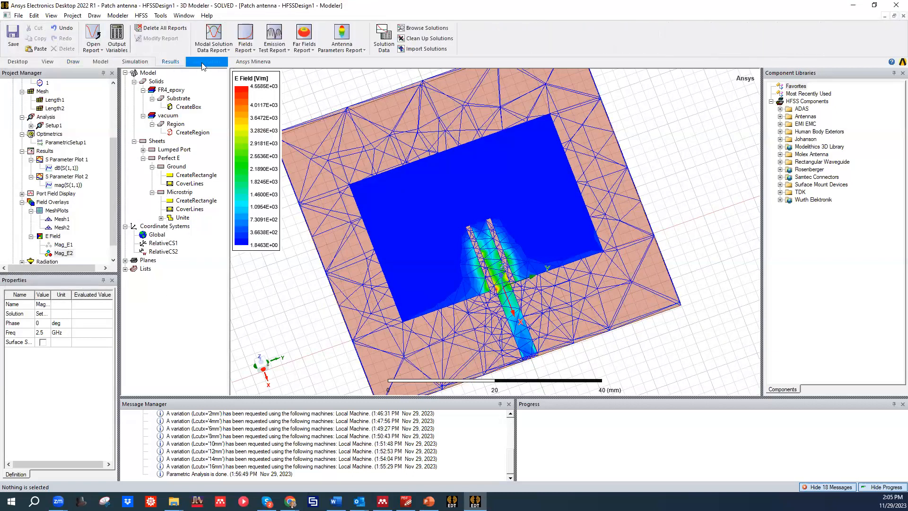
{"action": "left_click", "coordinate": [48, 62]}
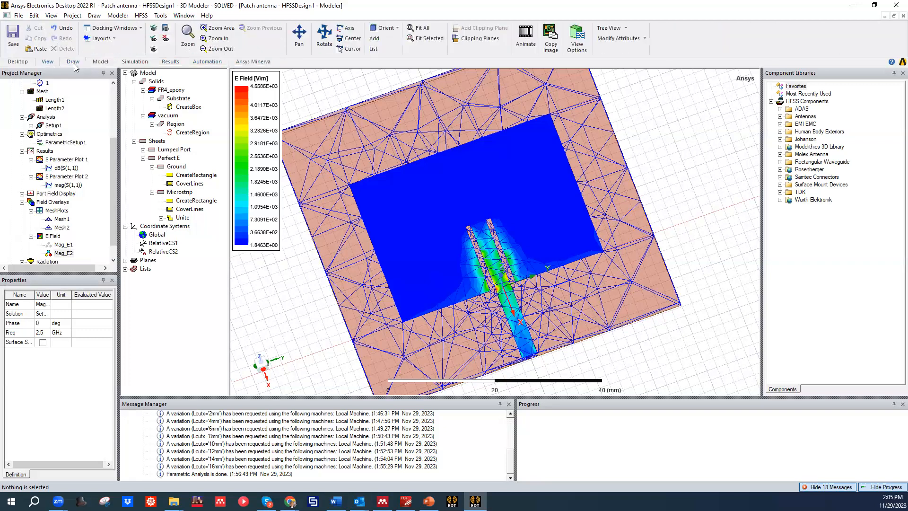
{"action": "left_click", "coordinate": [530, 38]}
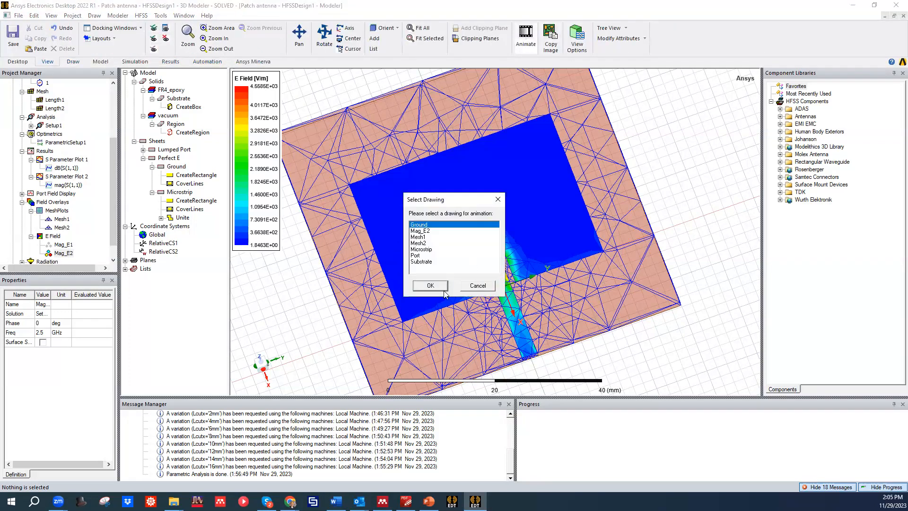
{"action": "left_click", "coordinate": [440, 230]}
{"action": "left_click", "coordinate": [430, 286]}
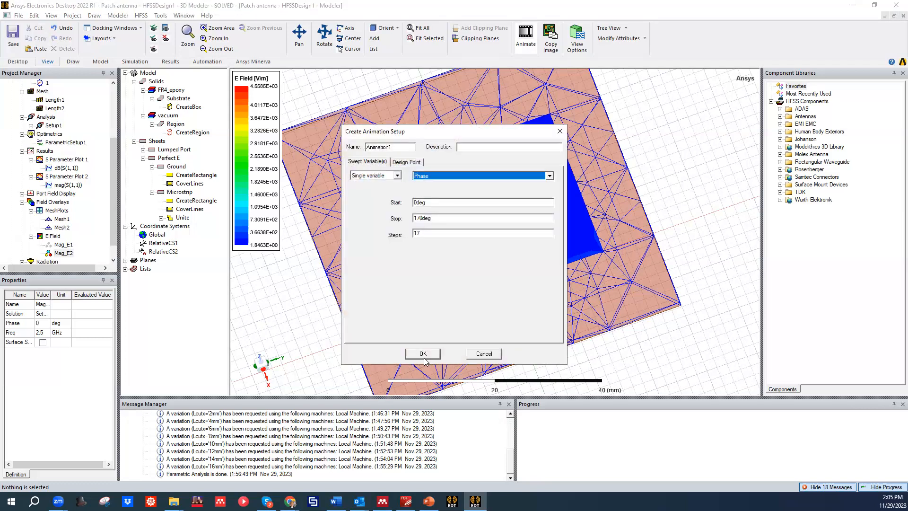
{"action": "left_click", "coordinate": [423, 354]}
{"action": "middle_click_drag", "start_coordinate": [521, 264], "coordinate": [543, 298]}
{"action": "scroll", "coordinate": [542, 298], "scroll_direction": "up", "scroll_amount": 4}
{"action": "scroll", "coordinate": [542, 298], "scroll_direction": "down", "scroll_amount": 3}
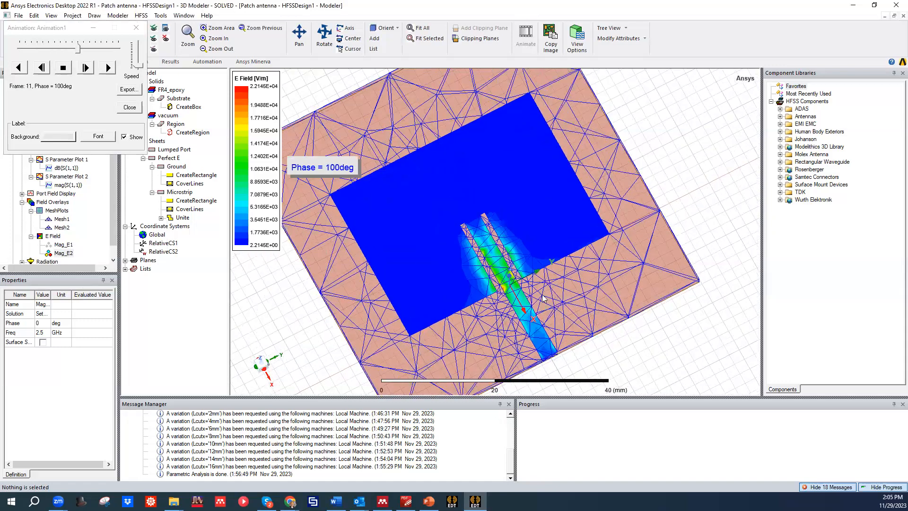
{"action": "scroll", "coordinate": [542, 299], "scroll_direction": "up", "scroll_amount": 4}
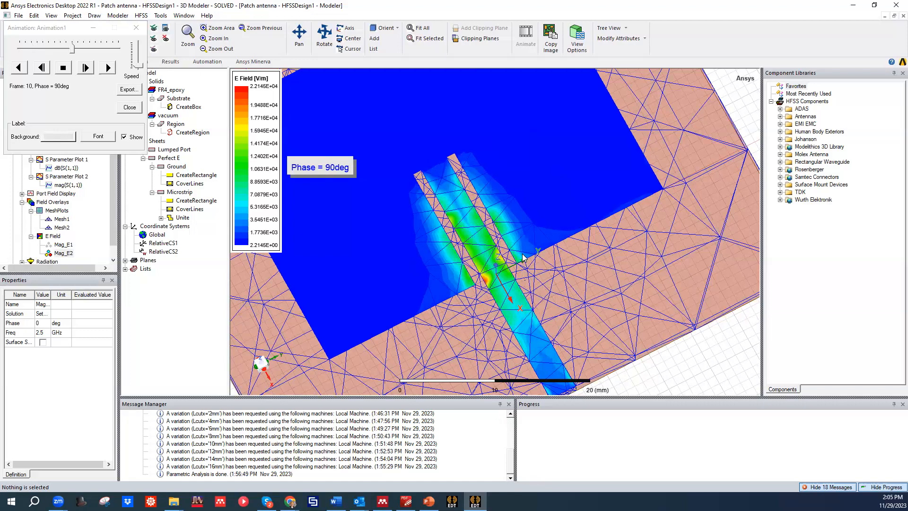
{"action": "middle_click_drag", "start_coordinate": [522, 258], "coordinate": [421, 222]}
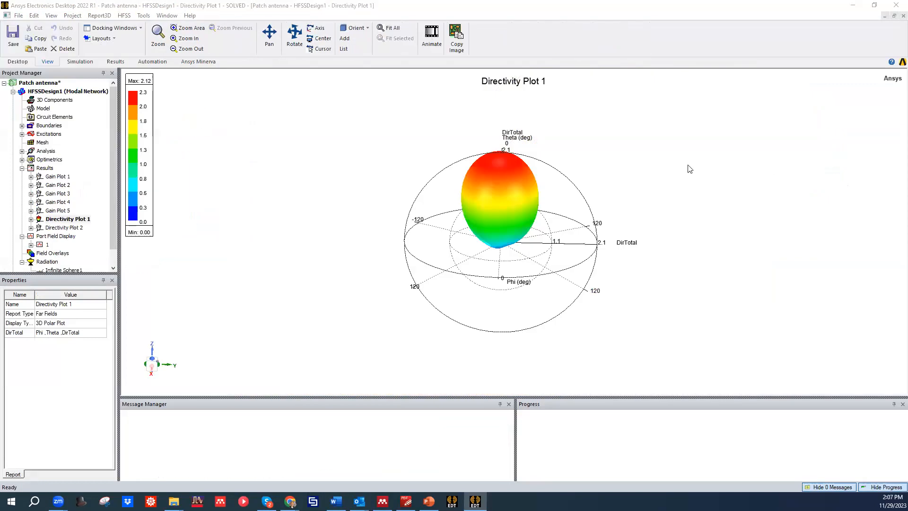
Examine the 3D polar pattern in Directivity Plot 1 from a tilted viewpoint
{"action": "scroll", "coordinate": [511, 172], "scroll_direction": "up", "scroll_amount": 1}
{"action": "scroll", "coordinate": [507, 175], "scroll_direction": "down", "scroll_amount": 1}
{"action": "left_click_drag", "start_coordinate": [591, 259], "coordinate": [523, 239], "text": "alt"}
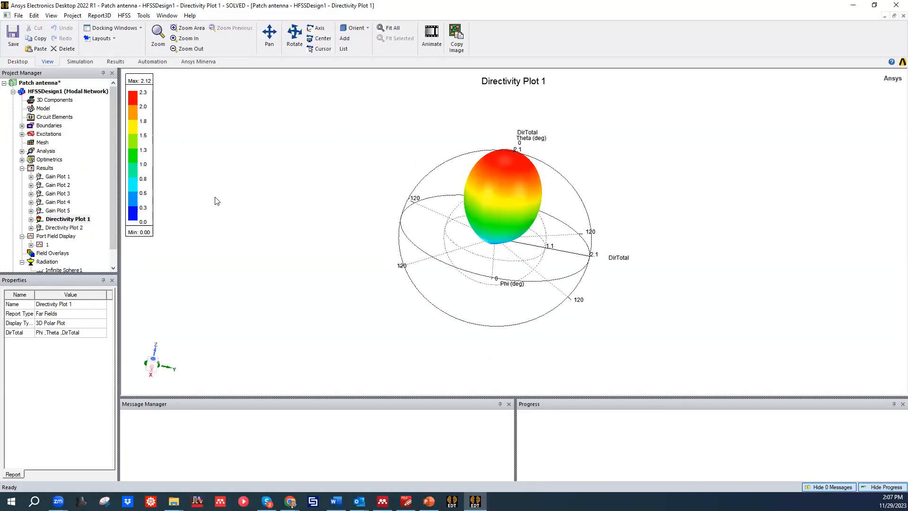